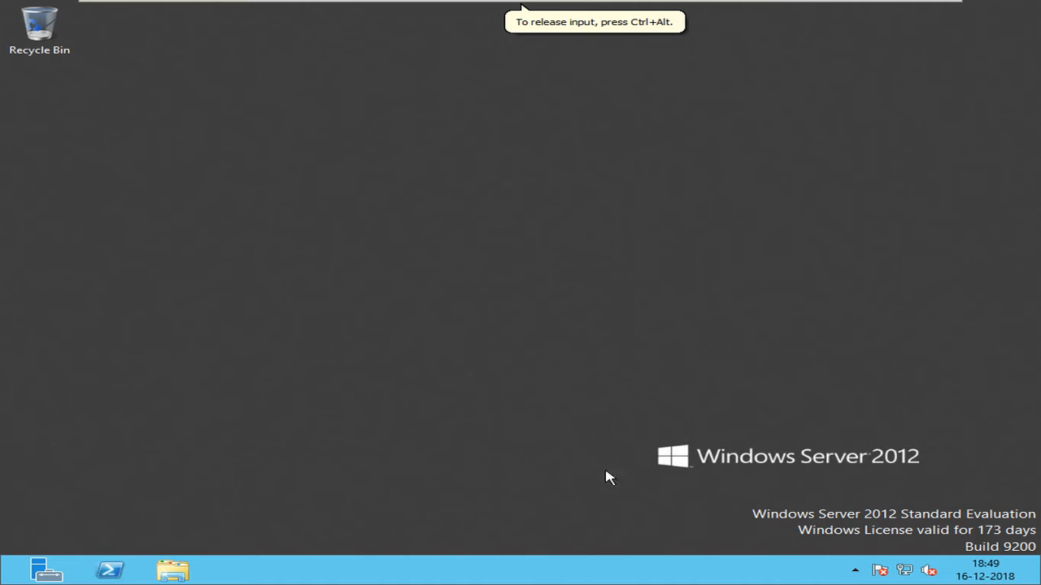
Look at the CLIENT virtual machine's sign-in screen and return to the ADDS virtual machine
mouse_move(801, 4)
left_click(755, 18)
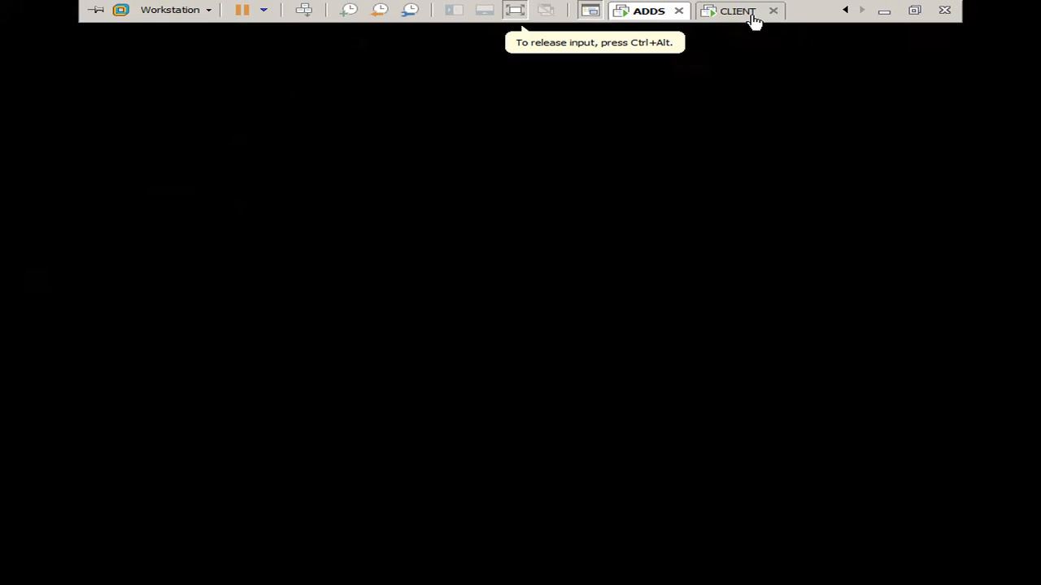
left_click(559, 362)
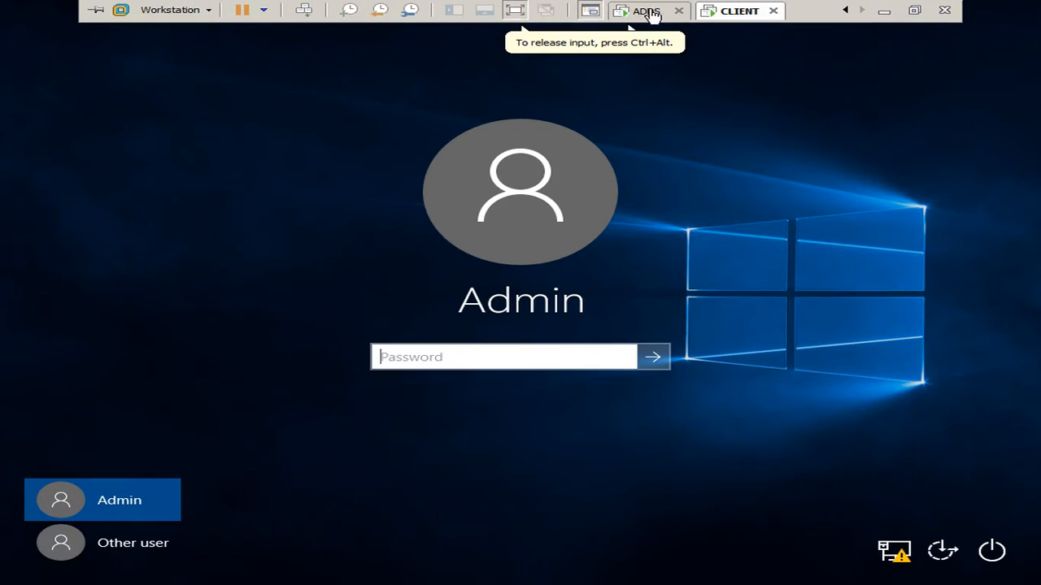
left_click(648, 10)
Open Active Directory Users and Computers from Server Manager and maximize its window
left_click(47, 573)
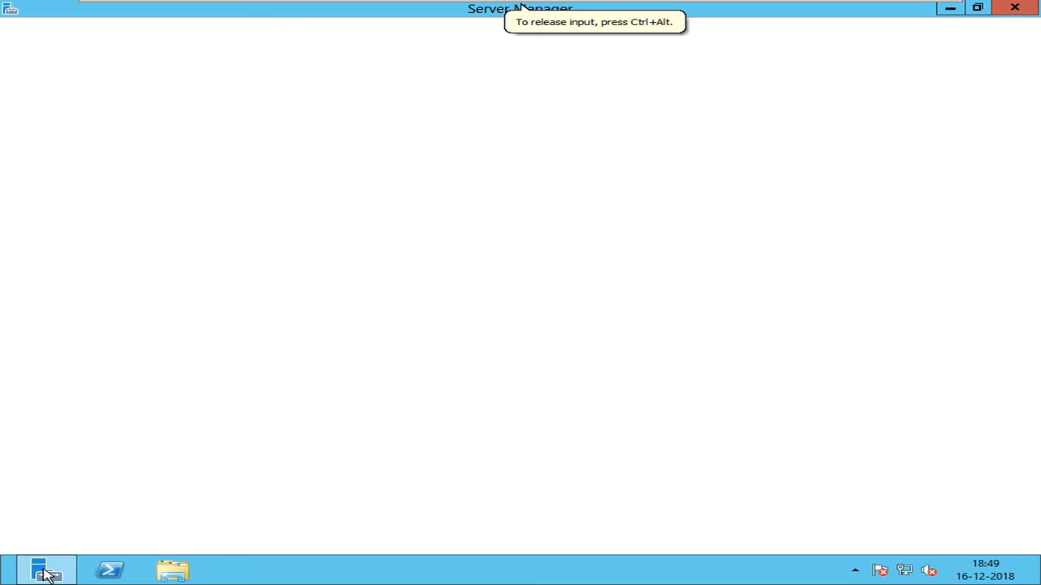
left_click(892, 41)
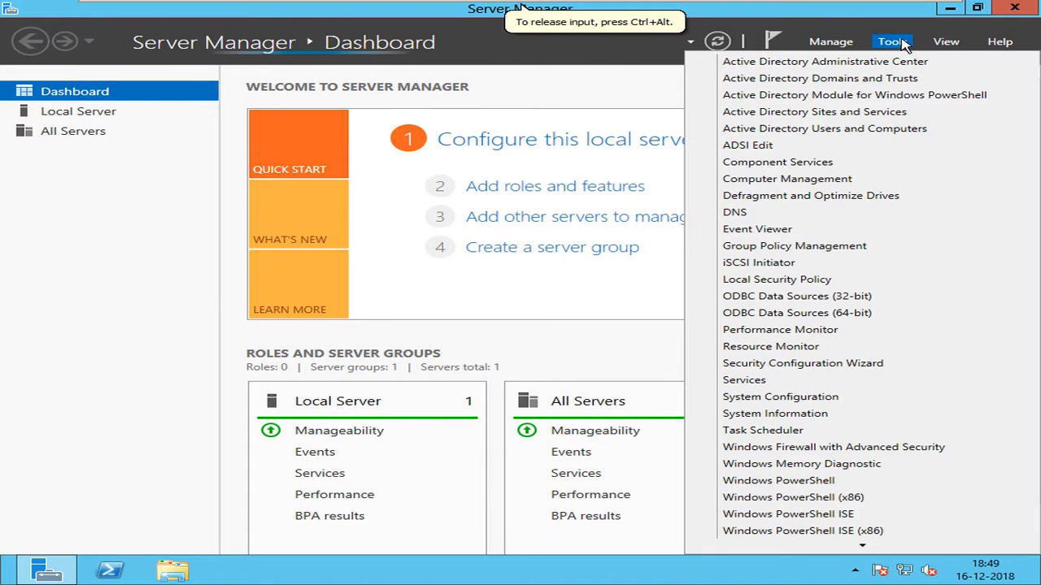
left_click(860, 130)
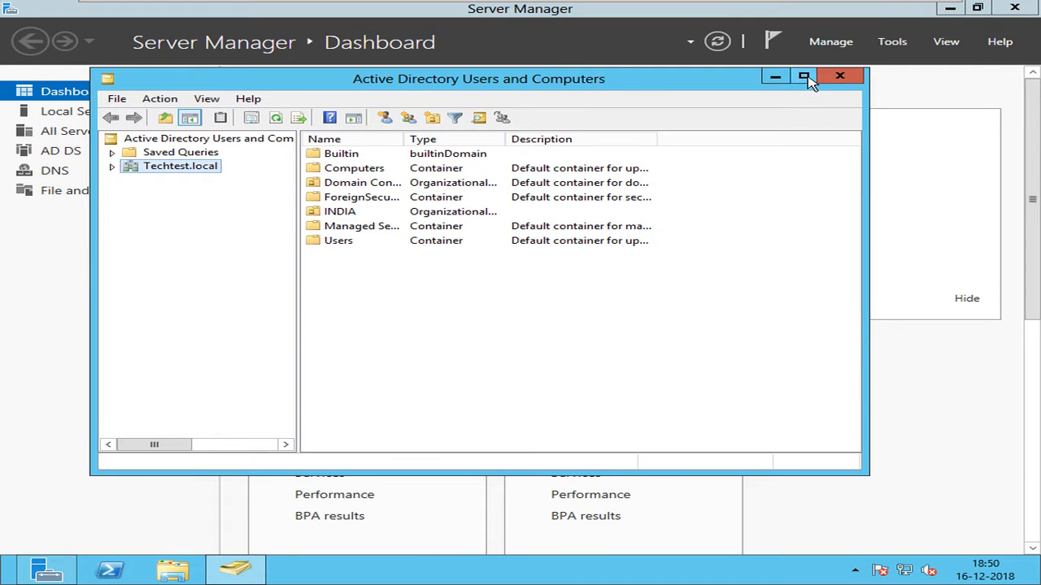
left_click(804, 77)
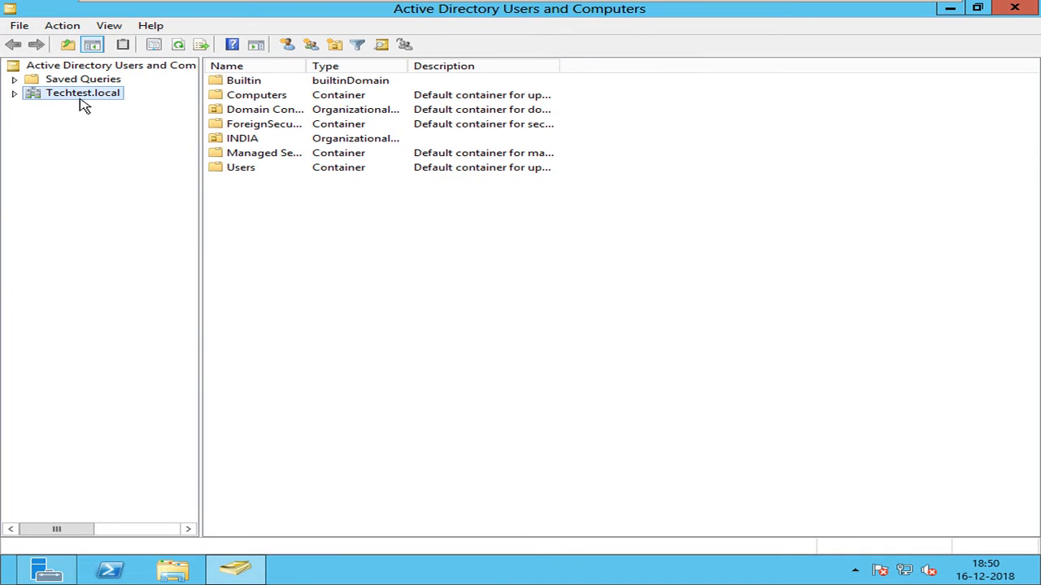
Expand Techtest.local through INDIA and BLR and view the contents of the WHF_B1 organizational unit
left_click(14, 94)
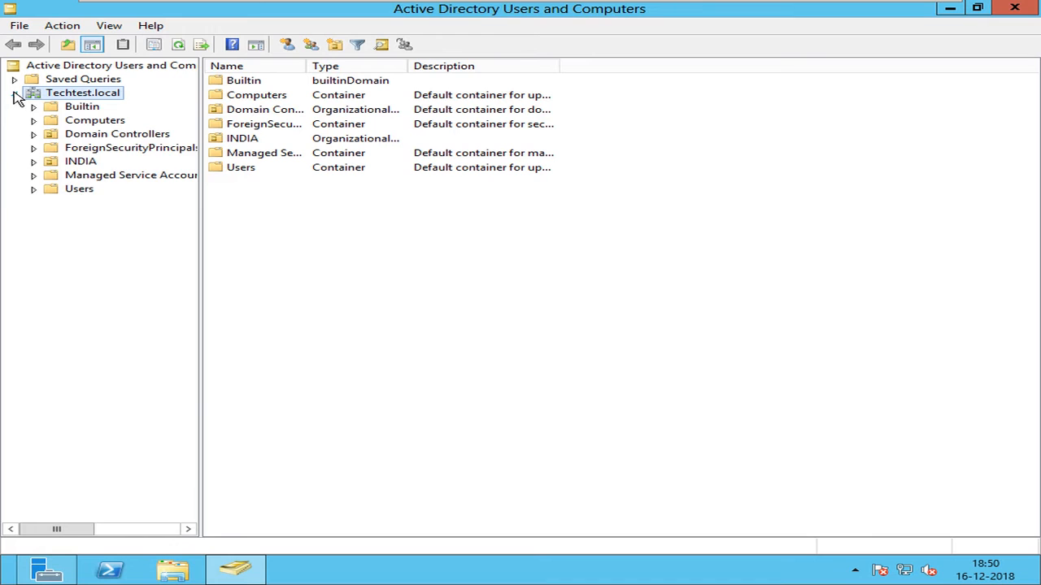
left_click(33, 161)
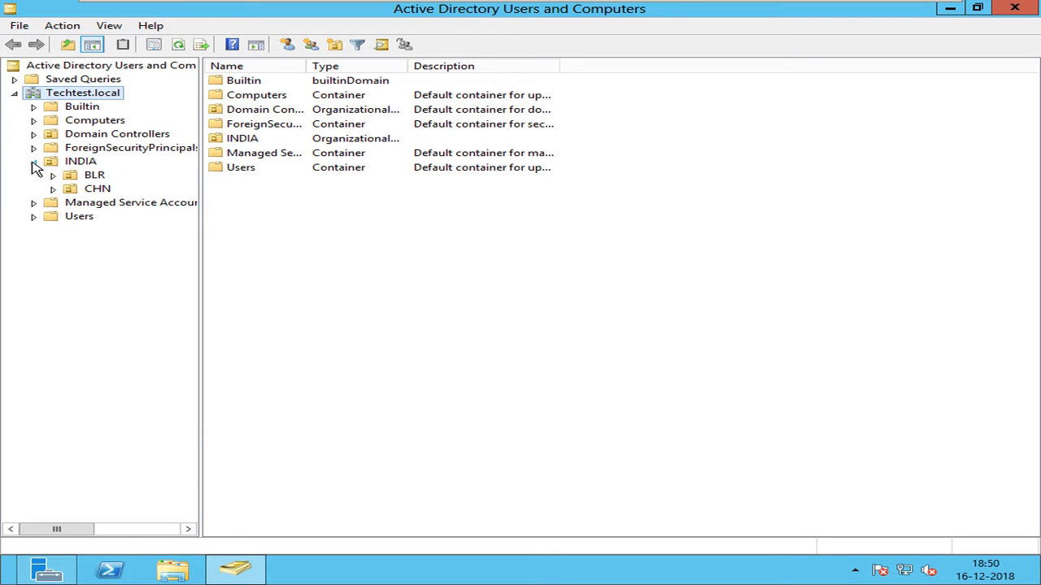
left_click(88, 163)
left_click(93, 176)
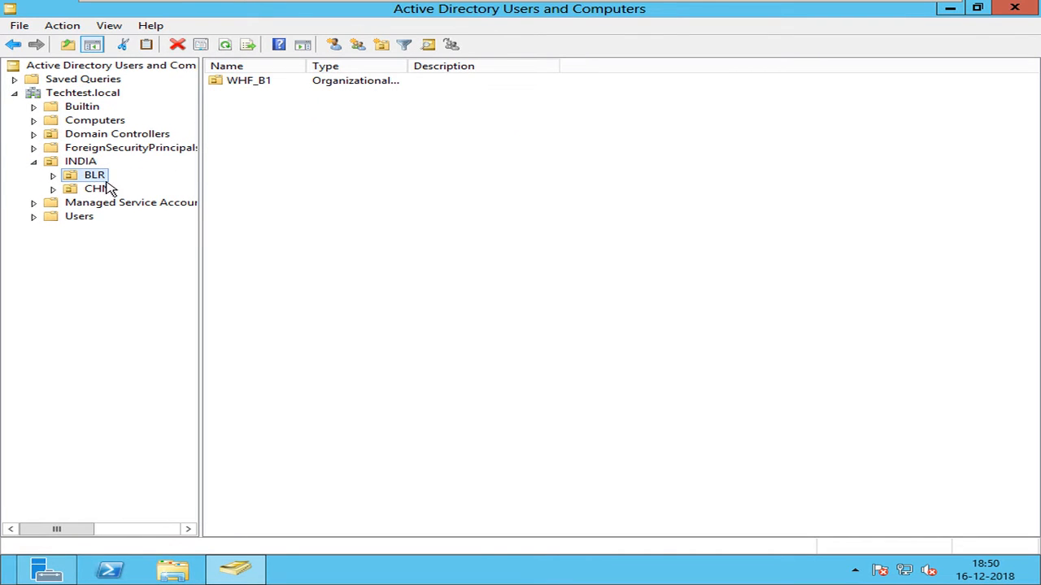
left_click(52, 175)
left_click(111, 191)
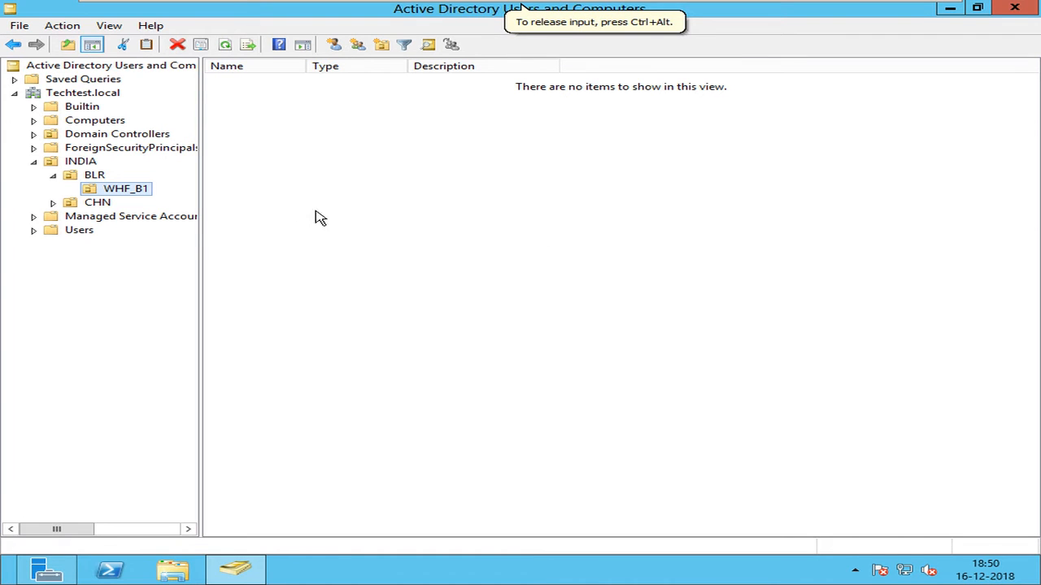
Switch to the host's Chrome browser and view the Freenom management page for the techtest.gq domain
mouse_move(585, 4)
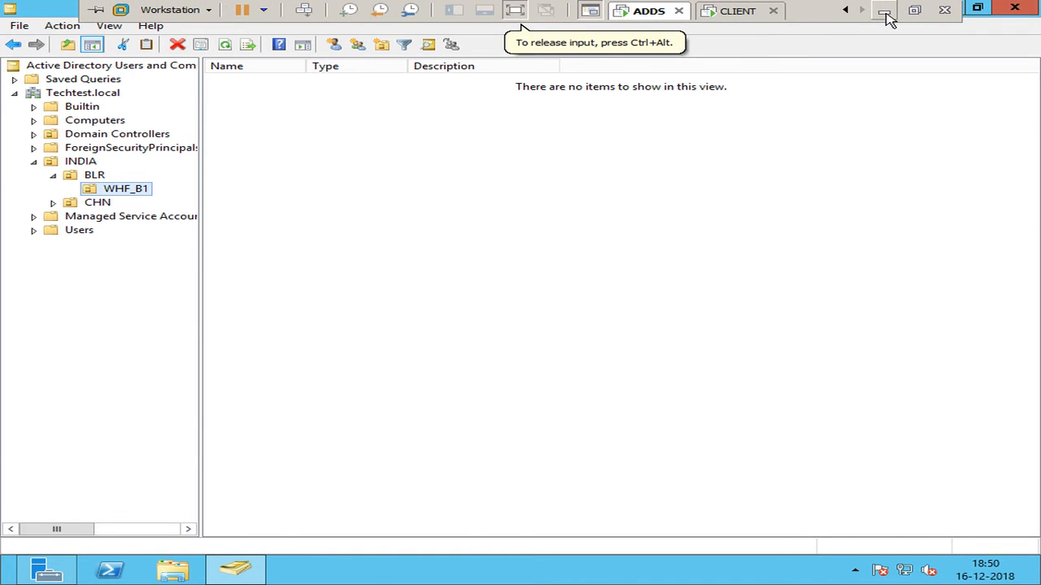
left_click(884, 10)
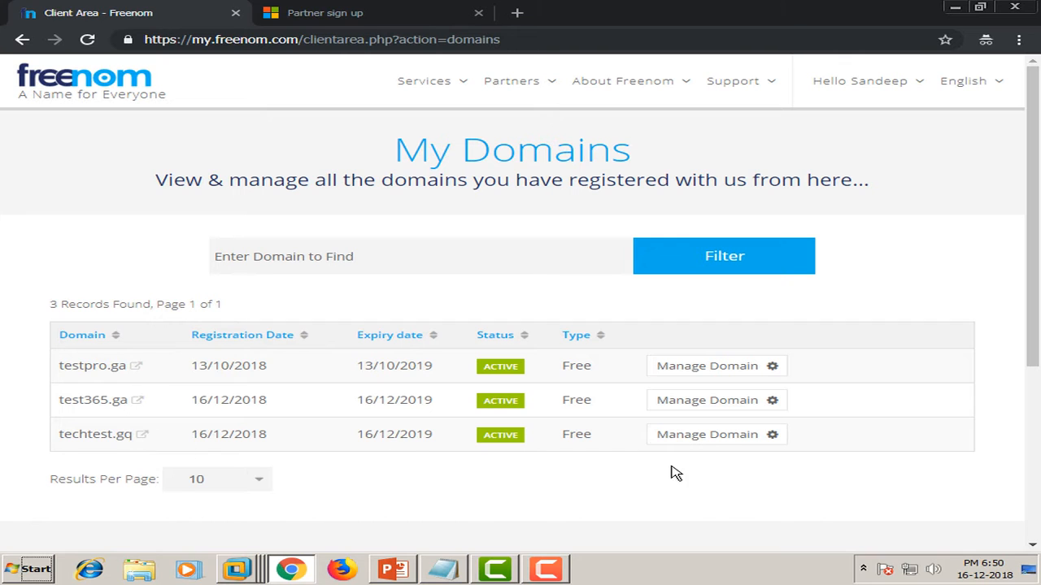
left_click(722, 444)
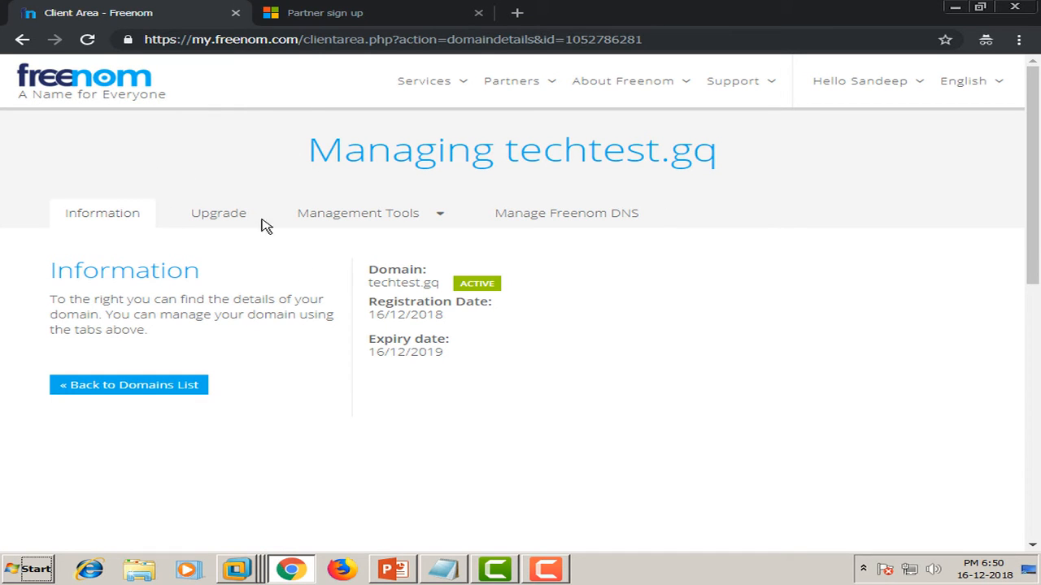
Set the company location to India on the Microsoft Partner sign up form
left_click(384, 16)
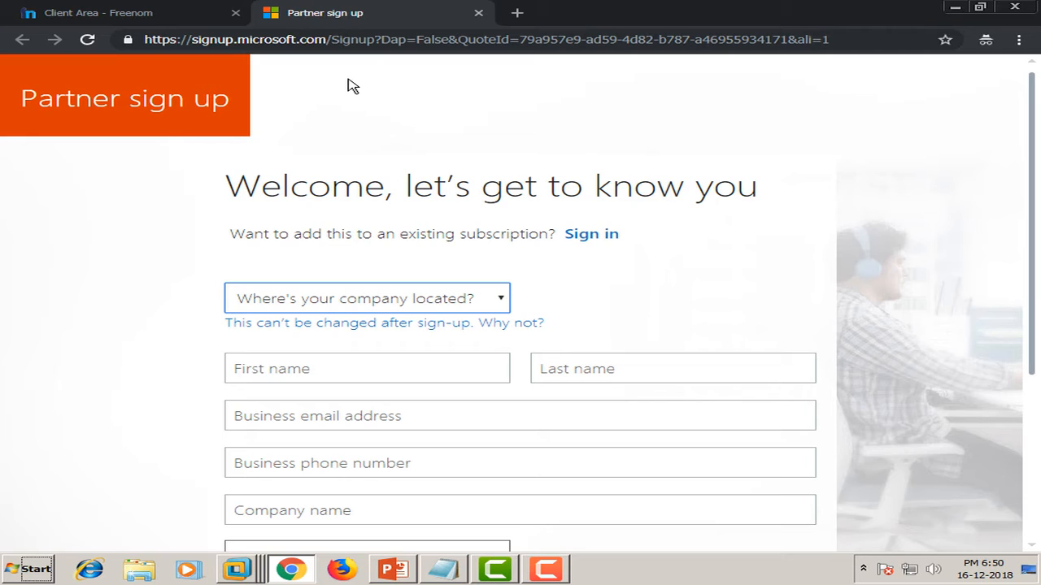
left_click(491, 307)
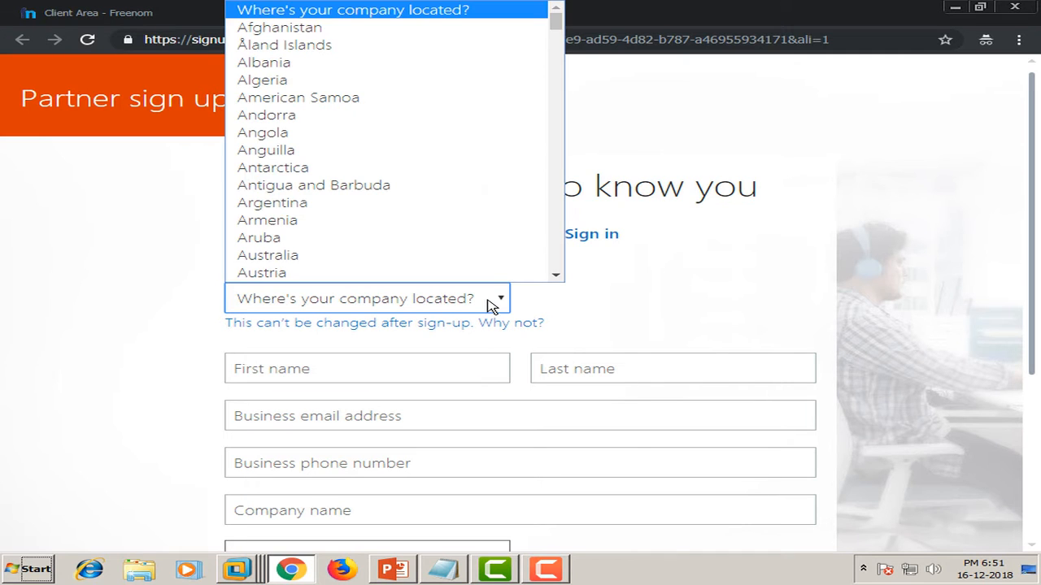
type("in")
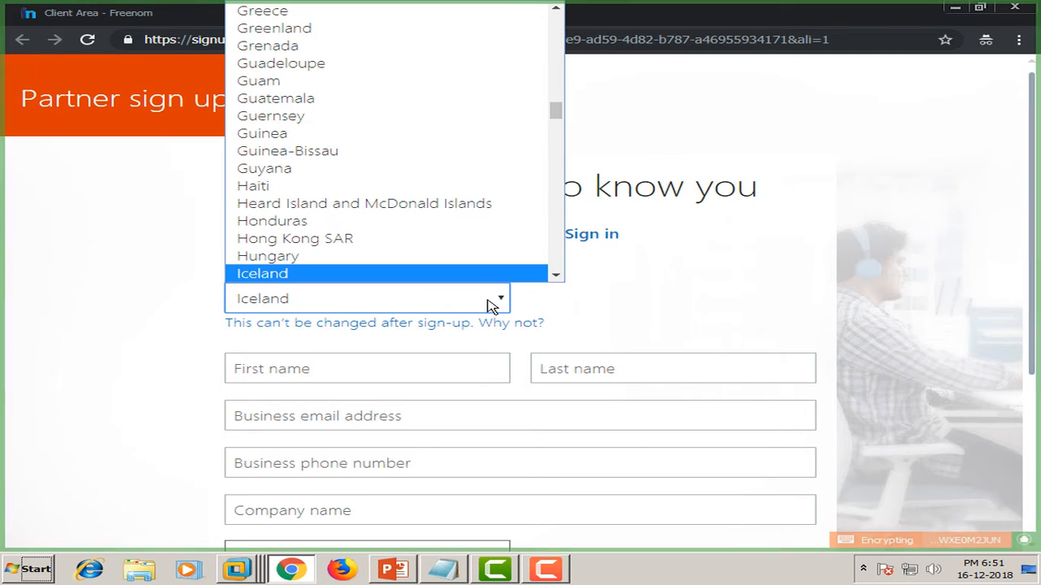
key("Return")
Fill in the first name and last name on the sign-up form
left_click(372, 371)
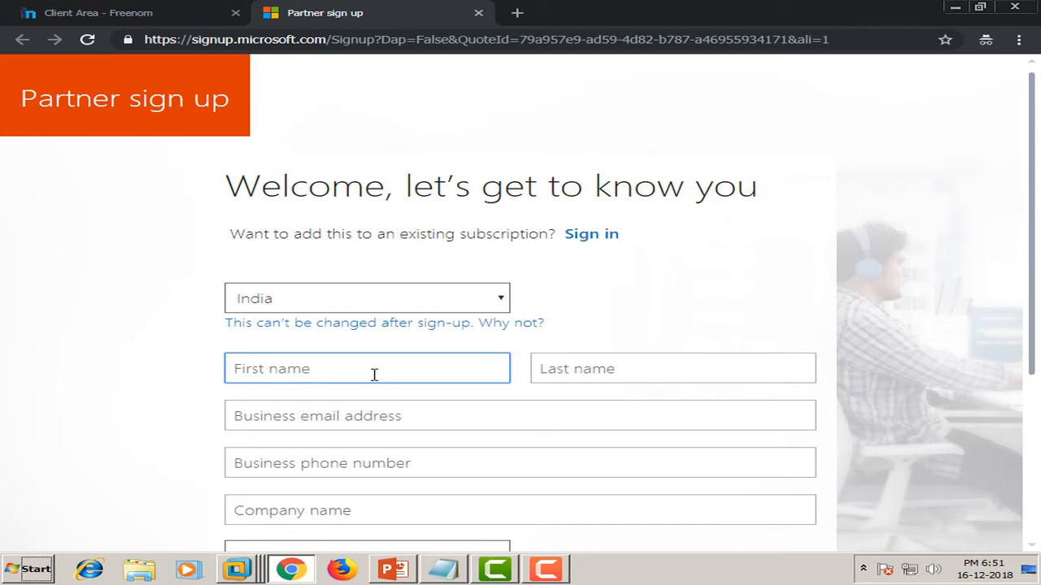
type("Tec")
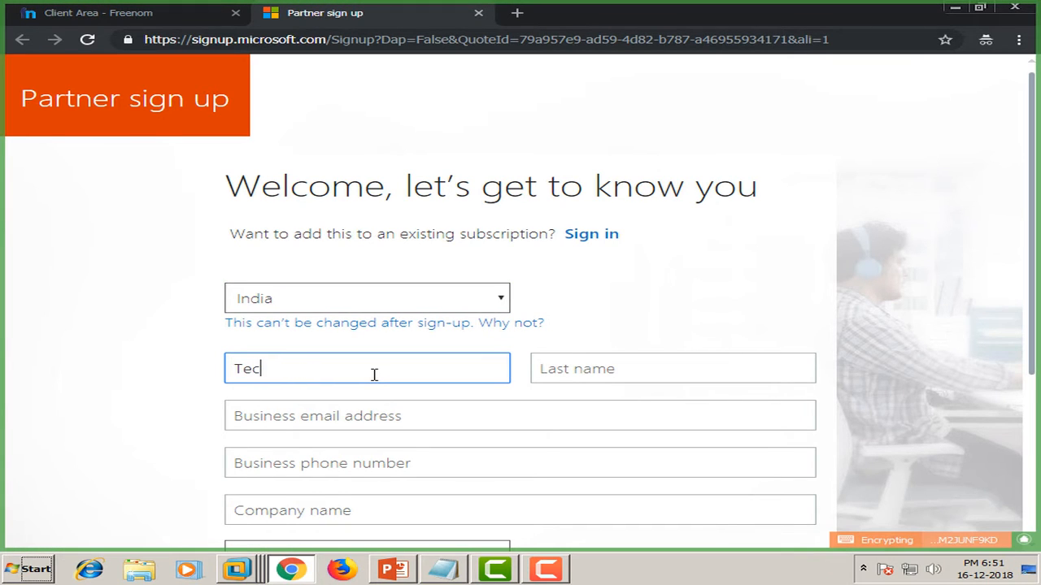
type("h")
left_click(553, 368)
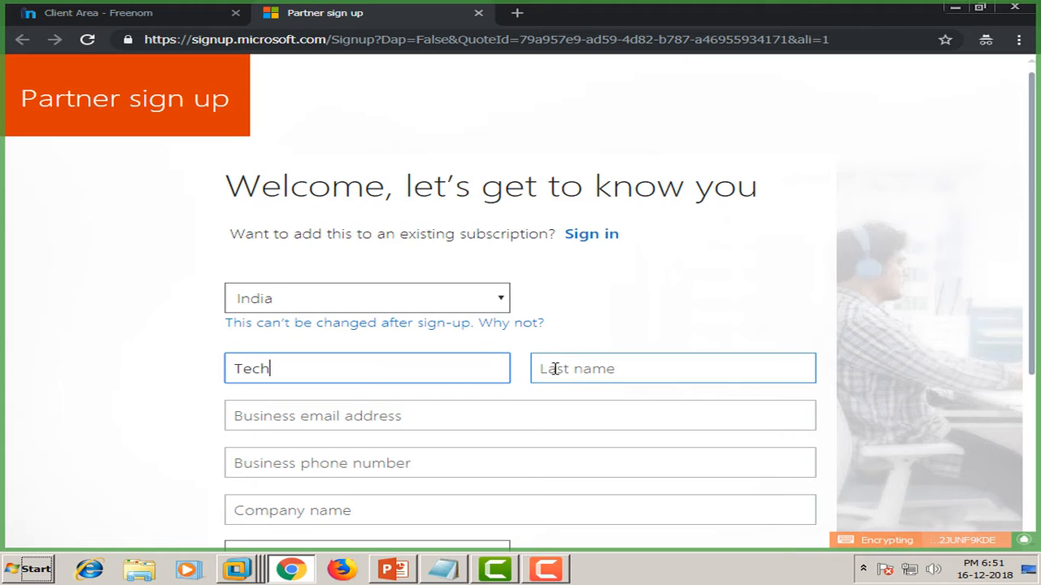
type("LUSO")
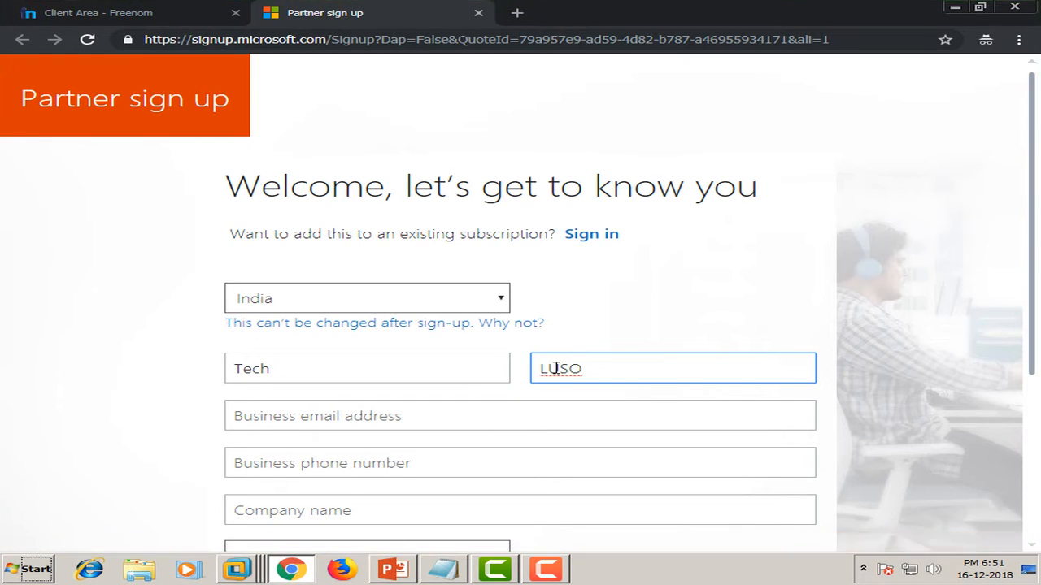
Enter the business email address and the business phone number on the sign-up form
scroll(488, 448, "down", 3)
left_click(327, 190)
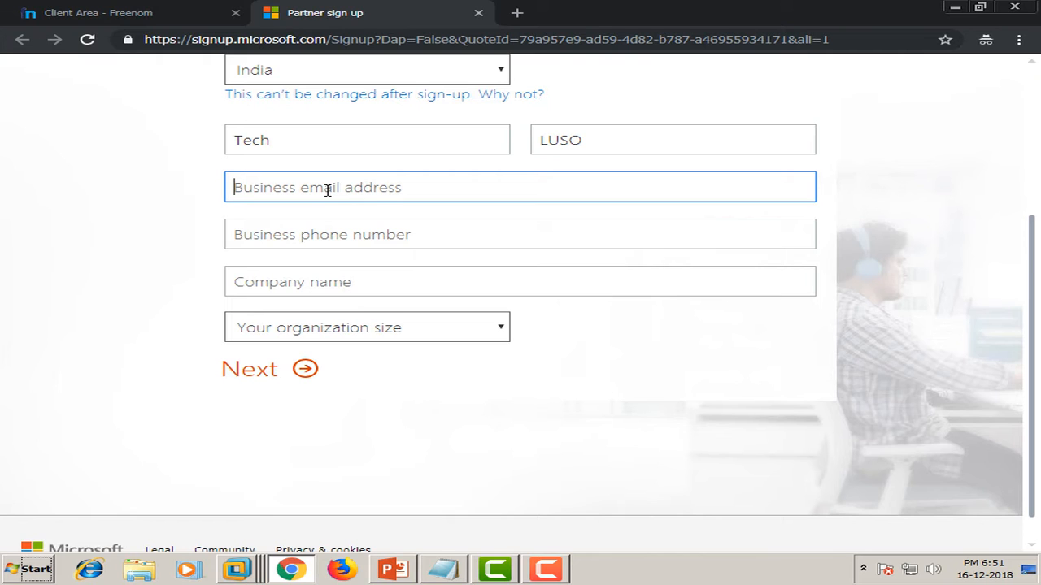
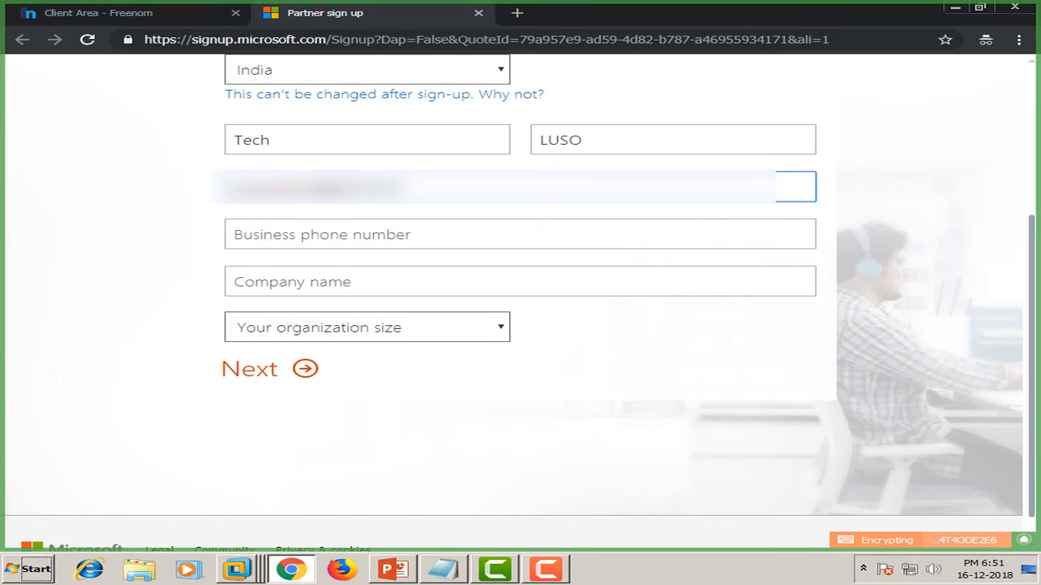
left_click(393, 225)
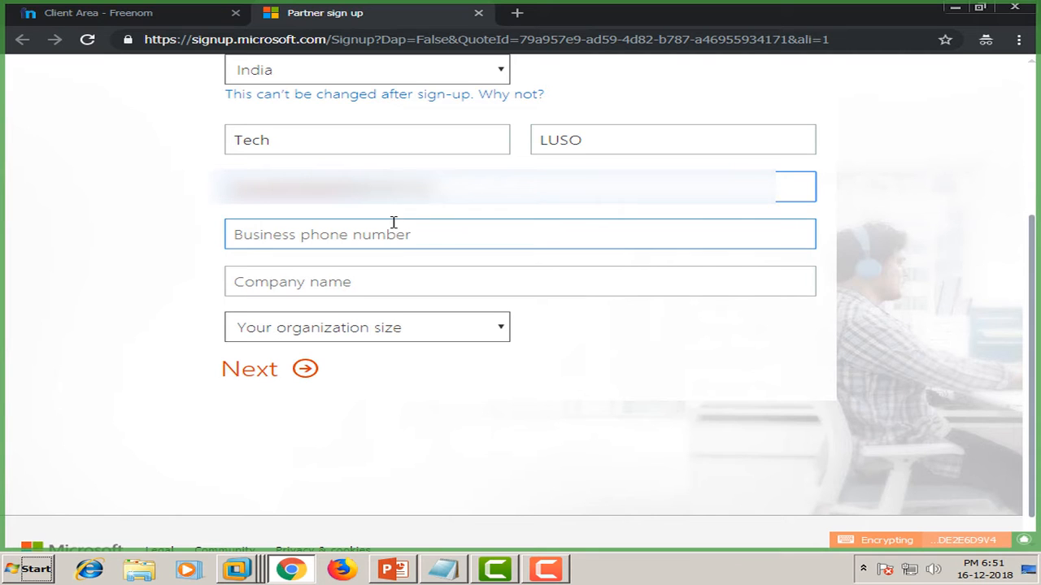
type("987654")
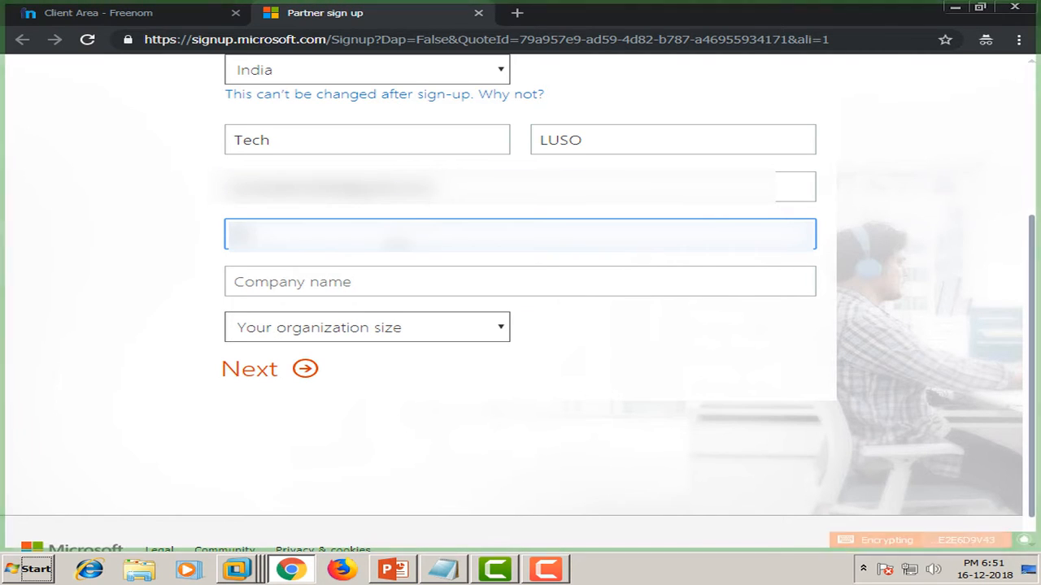
type("43210")
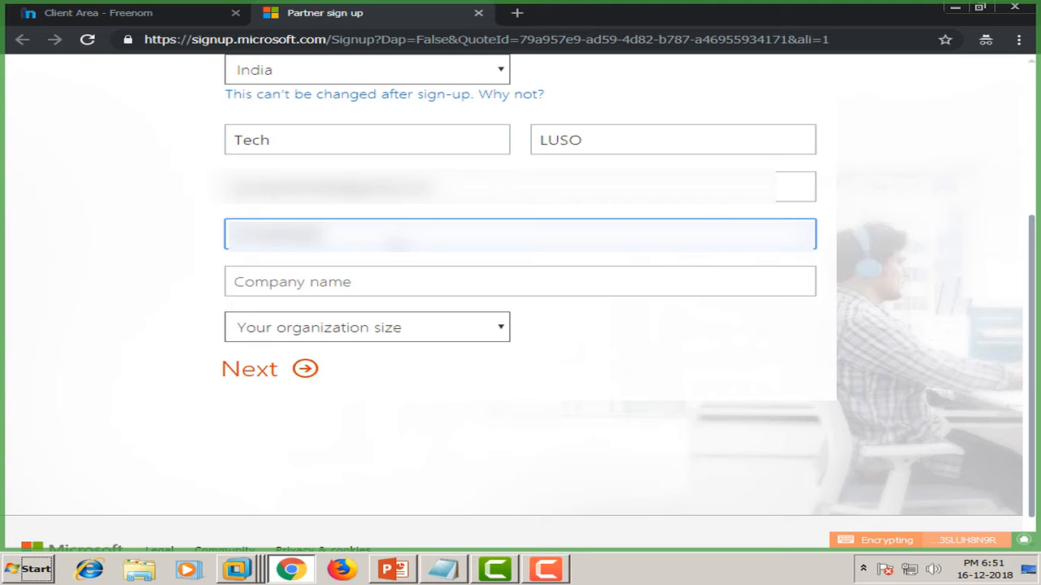
Enter TechLuso as the company name, choose an organization size of 25-49 people, and continue to user ID creation
left_click(397, 285)
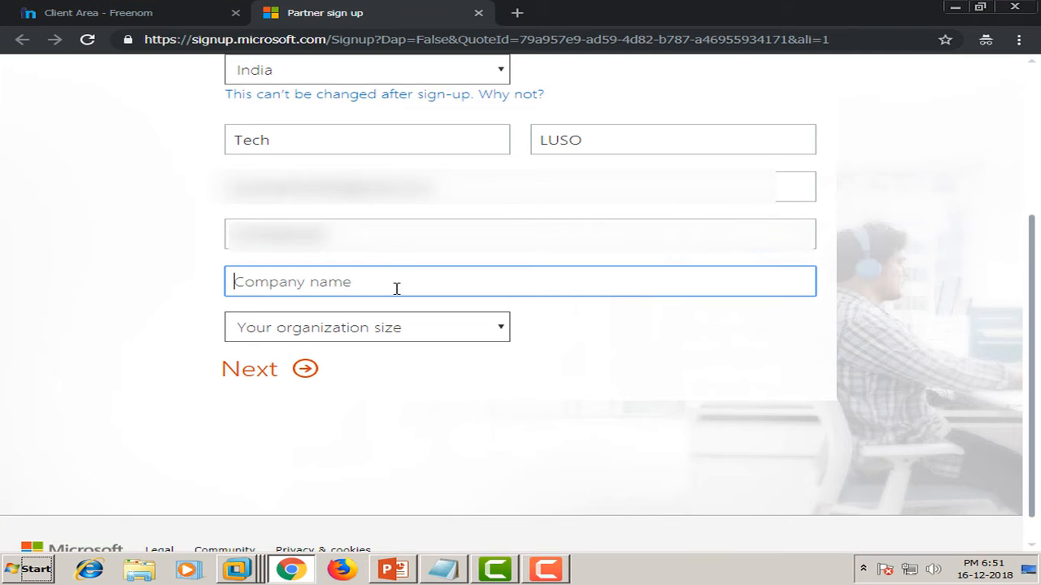
type("Te")
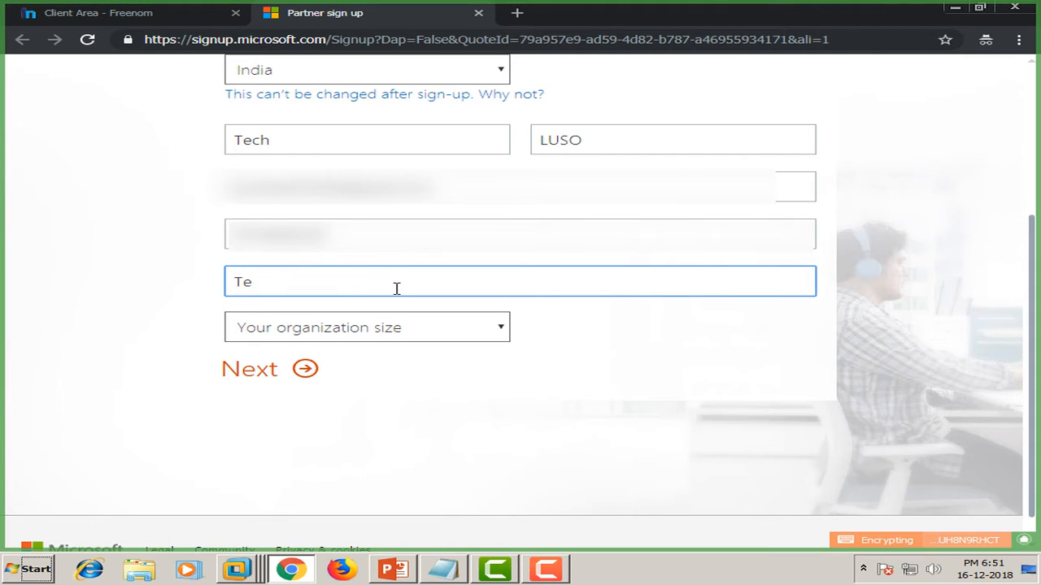
type("chLuso")
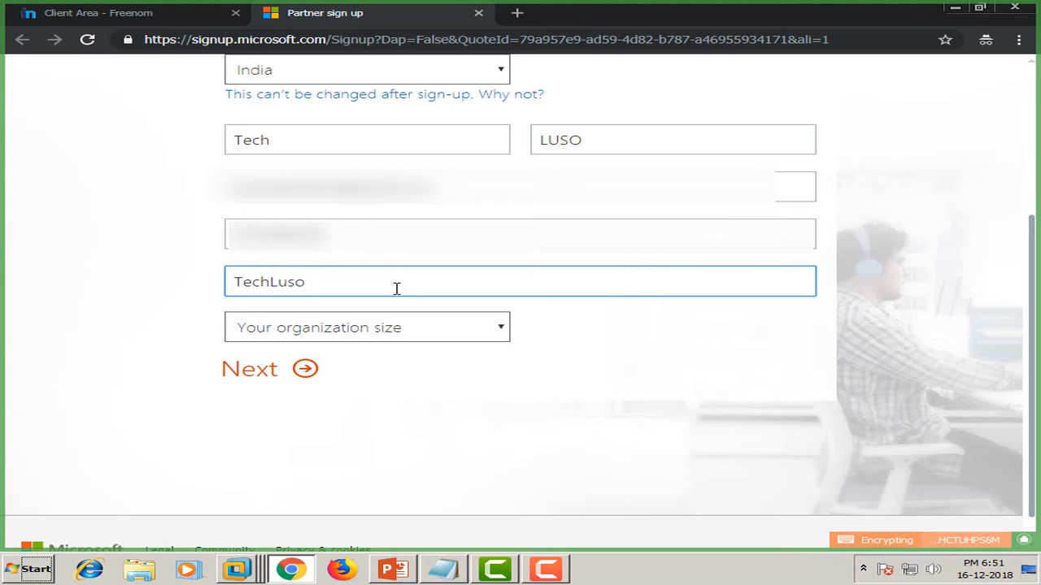
left_click(452, 337)
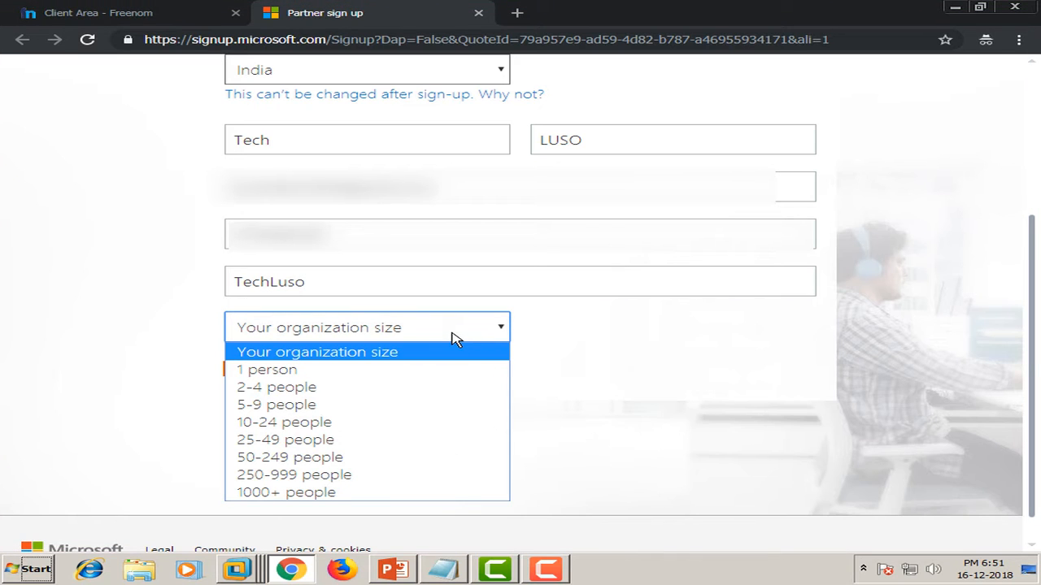
left_click(338, 445)
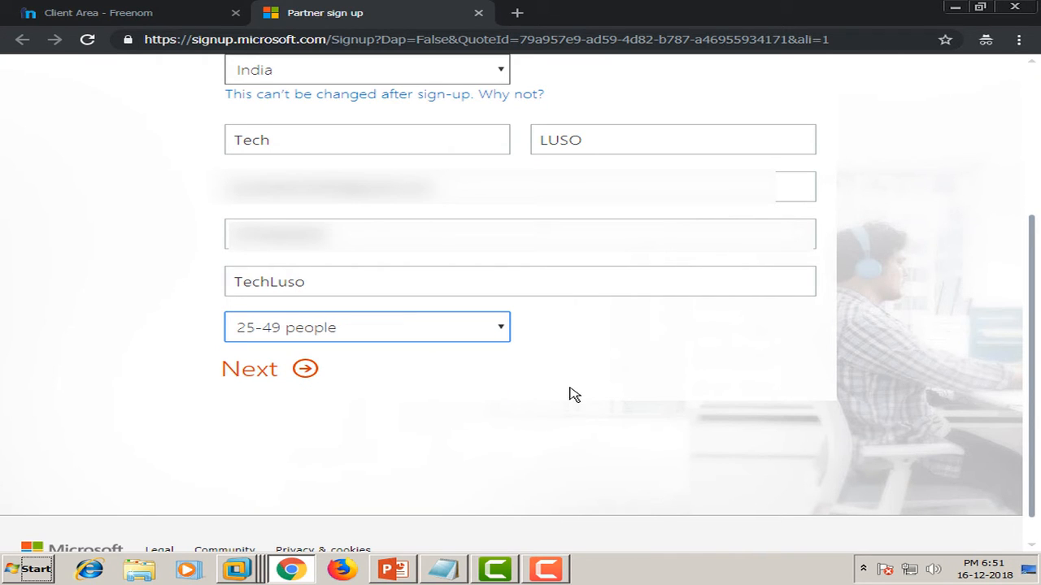
left_click(303, 370)
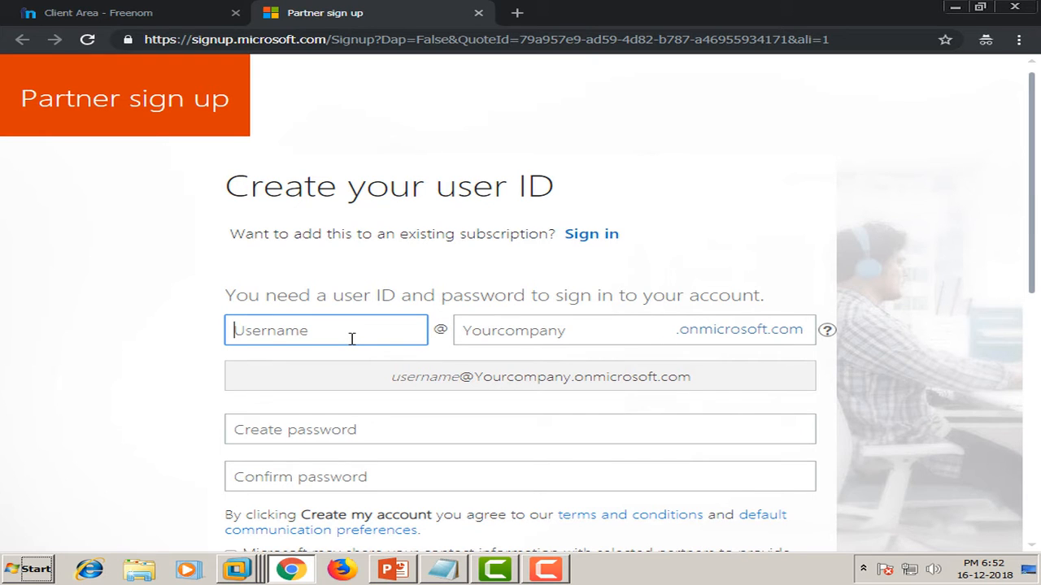
Enter Admin as the username and copy the domain name techtest.gq from the Freenom domain details page
type("Admin")
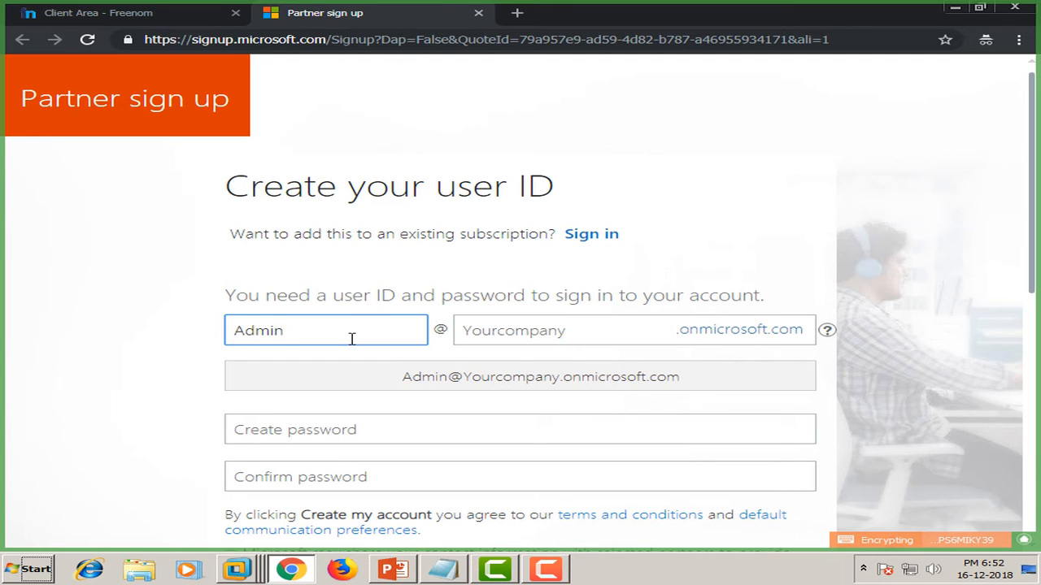
left_click(551, 332)
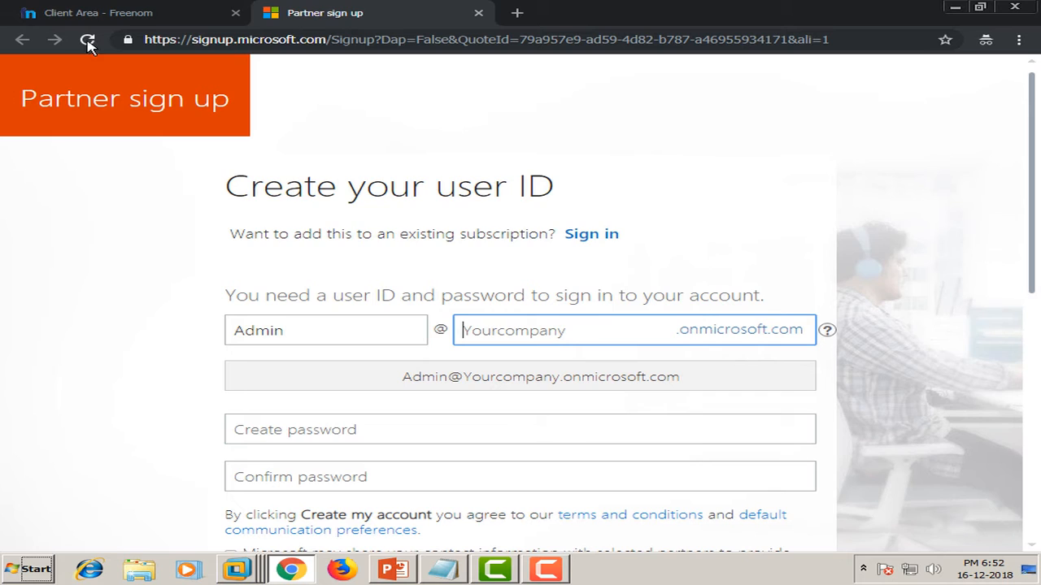
left_click(128, 14)
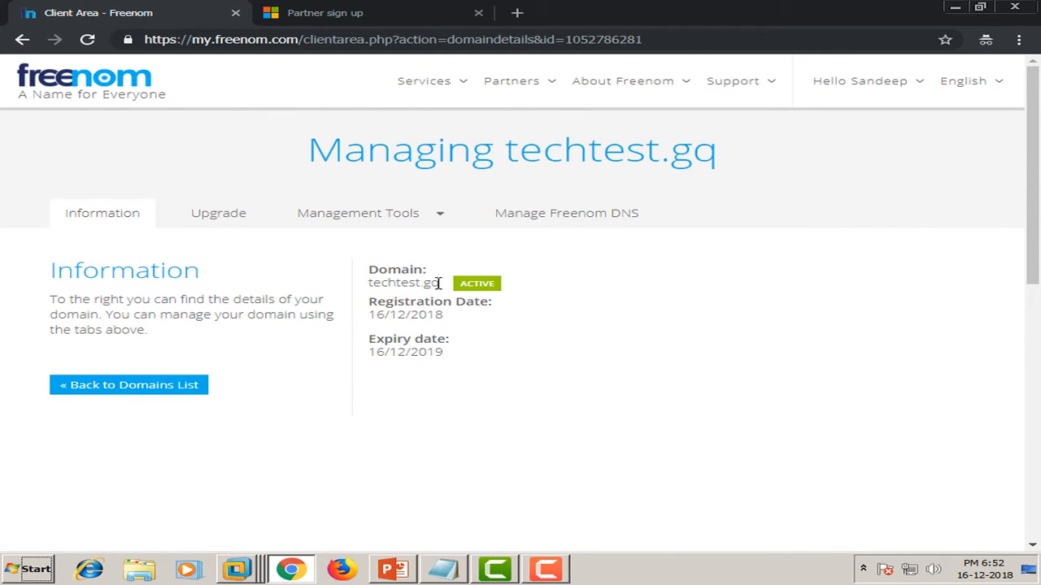
left_click_drag(439, 283, 371, 283)
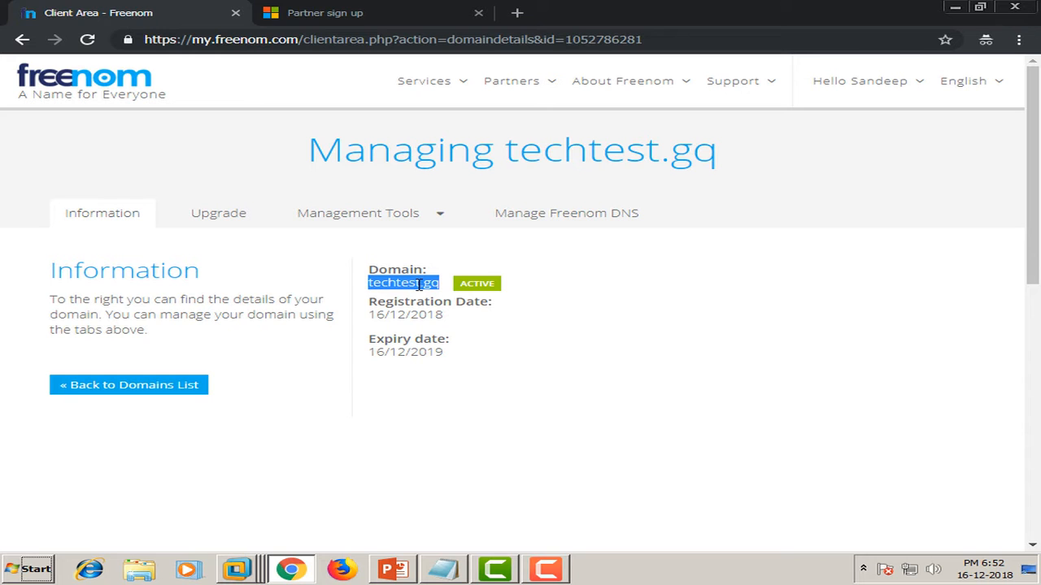
right_click(380, 283)
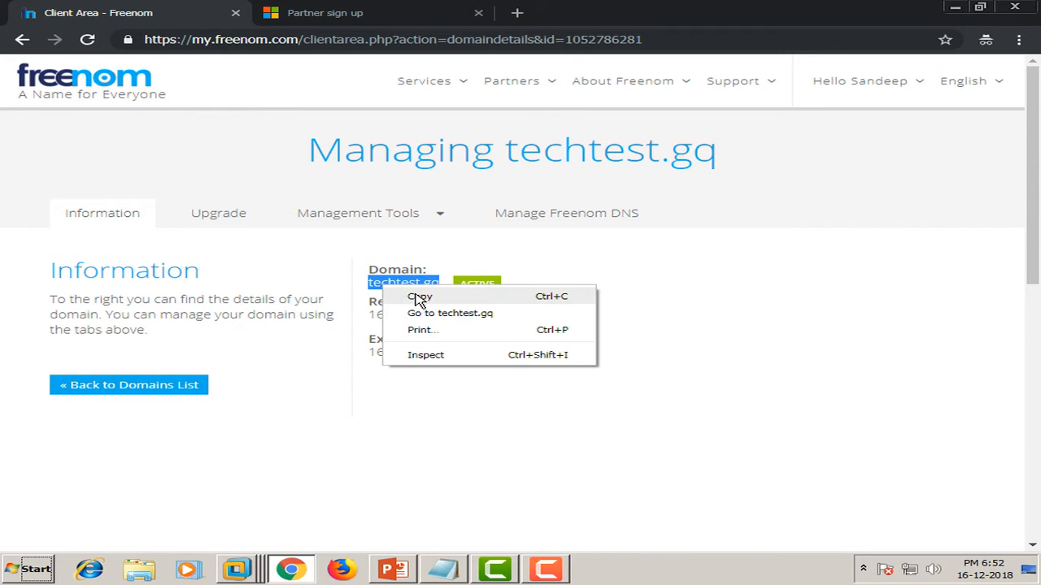
left_click(417, 296)
Paste the domain as the company part of the user ID and remove its dot to make techtestgq
left_click(454, 8)
right_click(538, 324)
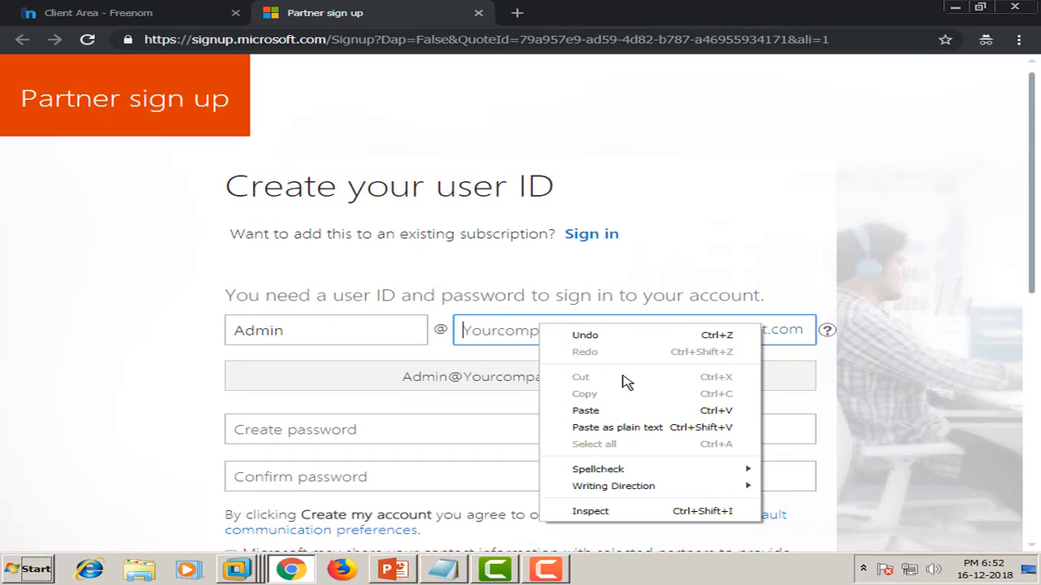
left_click(585, 410)
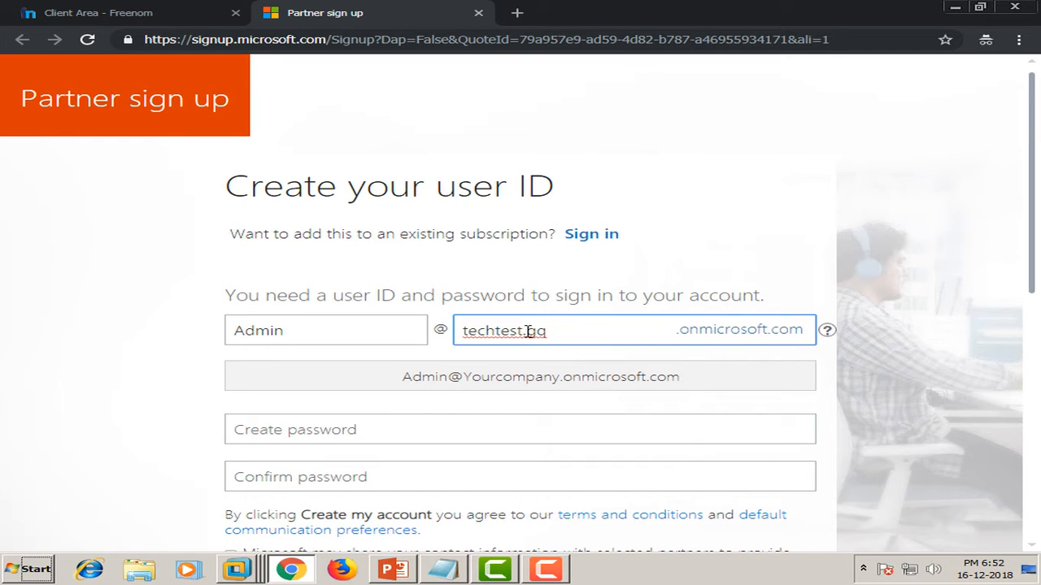
left_click(529, 331)
key("BackSpace")
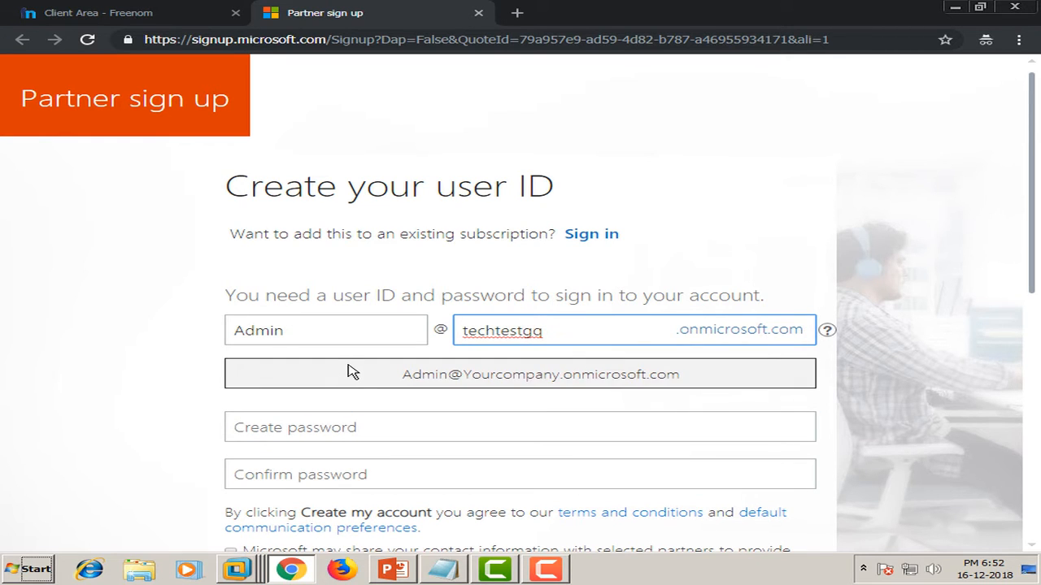
left_click(353, 375)
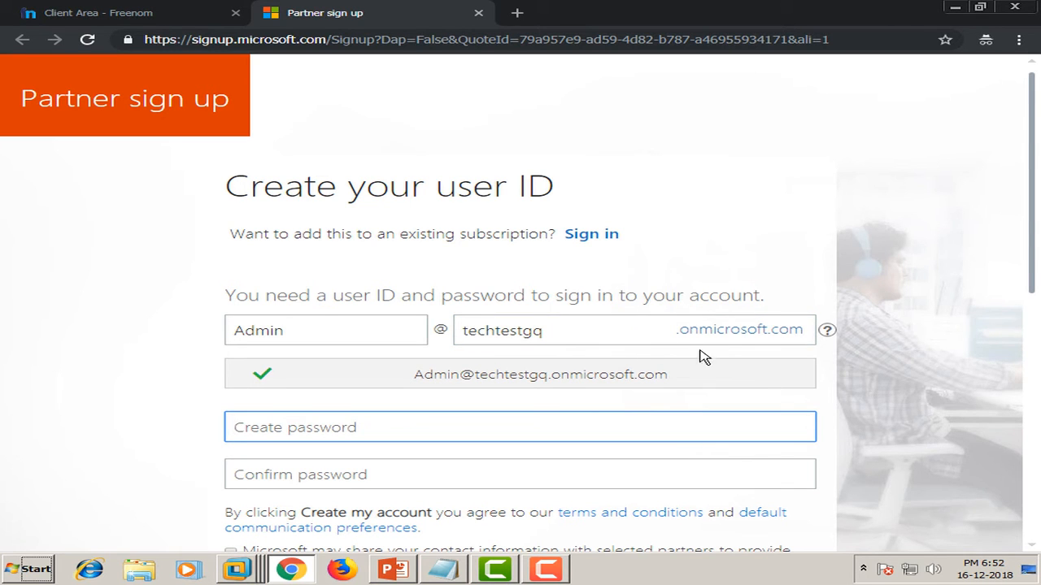
Enter the new account password and repeat it in the confirmation field
scroll(394, 380, "down", 2)
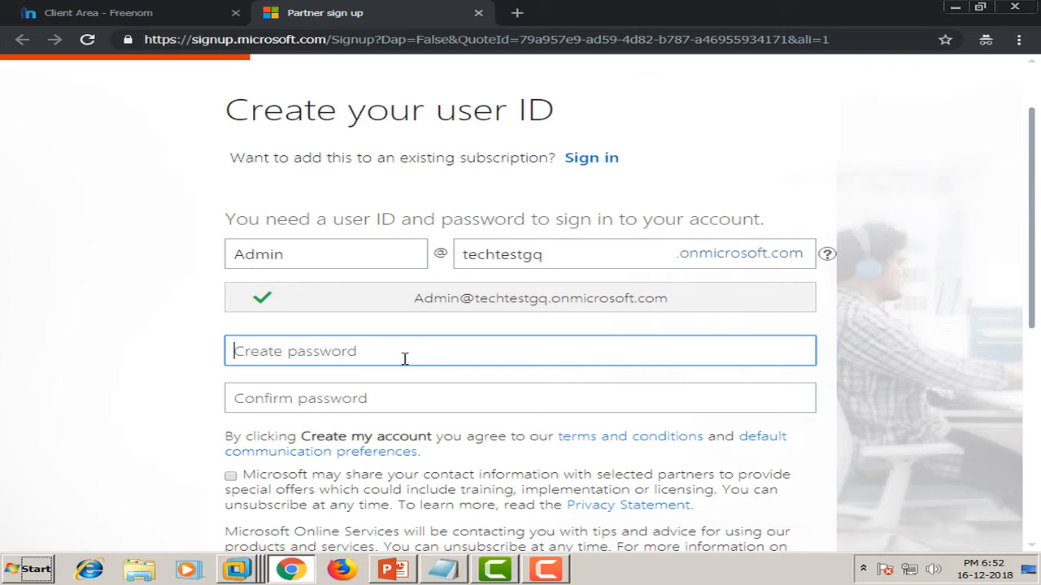
type("•••••••")
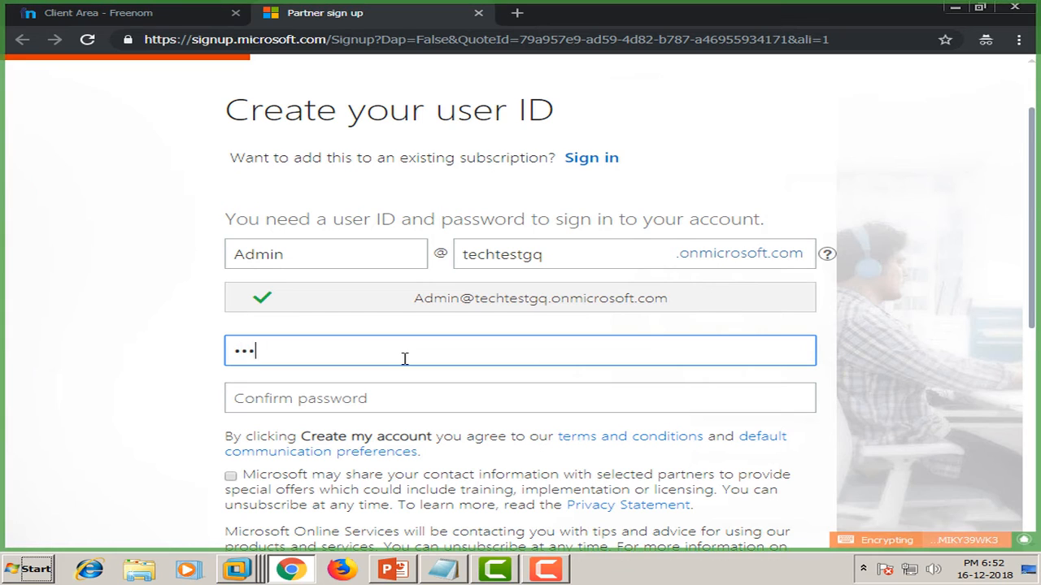
type("••••")
key("Tab")
type("•••••••")
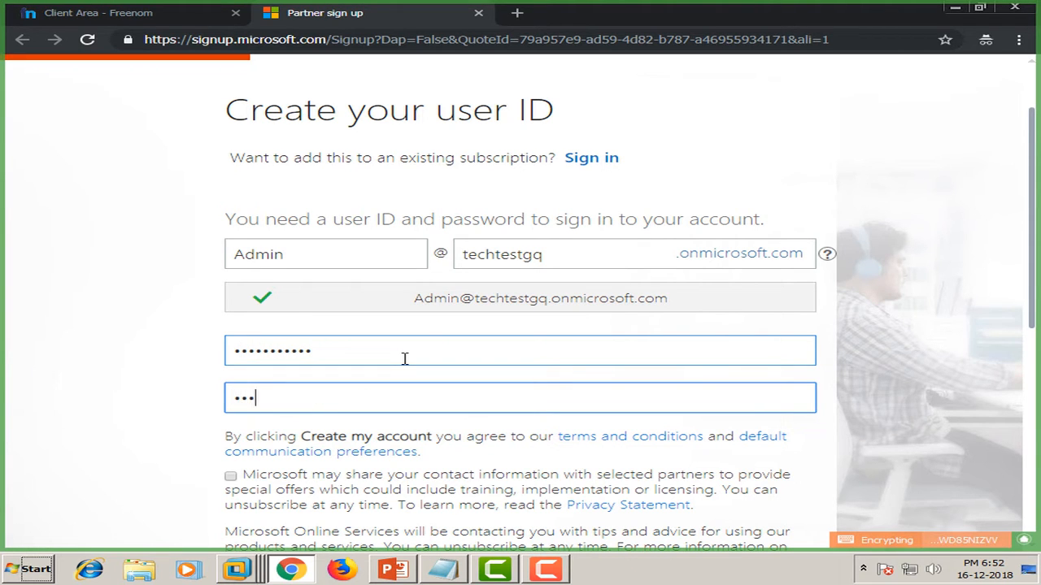
type("••••")
Opt out of Email and Phone contact from Microsoft Online Services and create the account
scroll(674, 526, "down", 3)
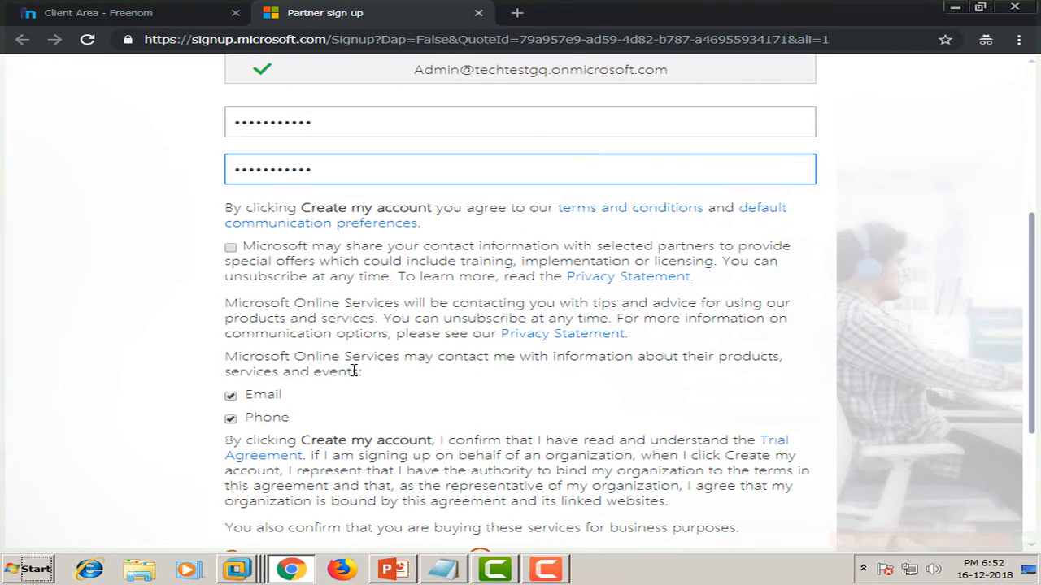
left_click(231, 395)
left_click(231, 420)
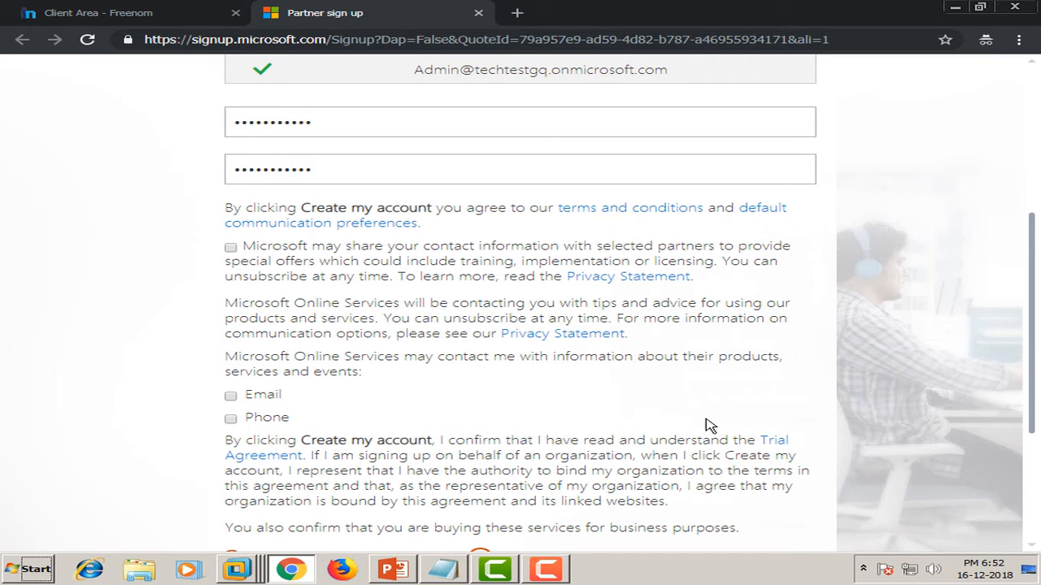
scroll(685, 428, "down", 3)
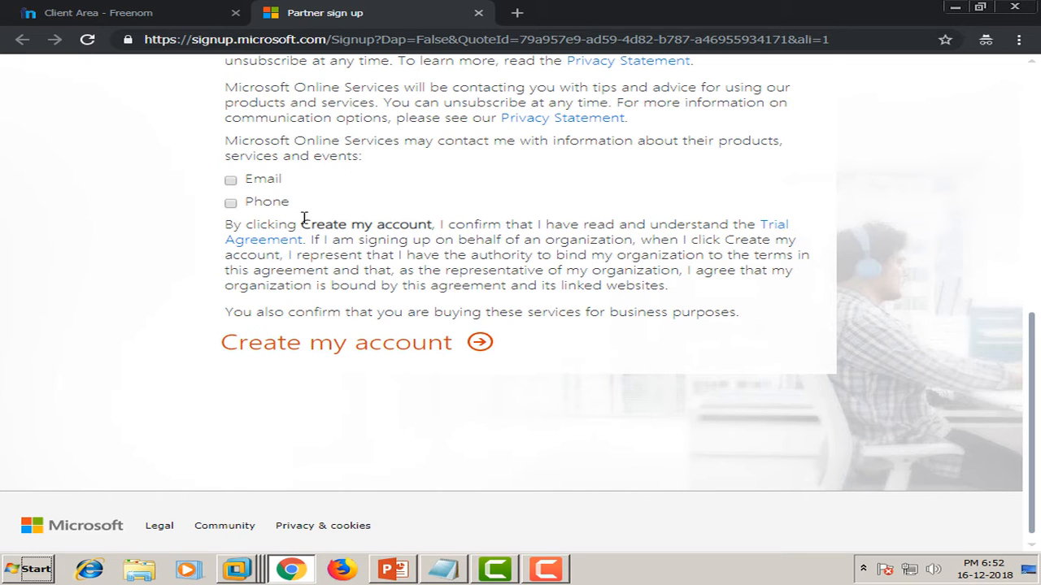
left_click(484, 349)
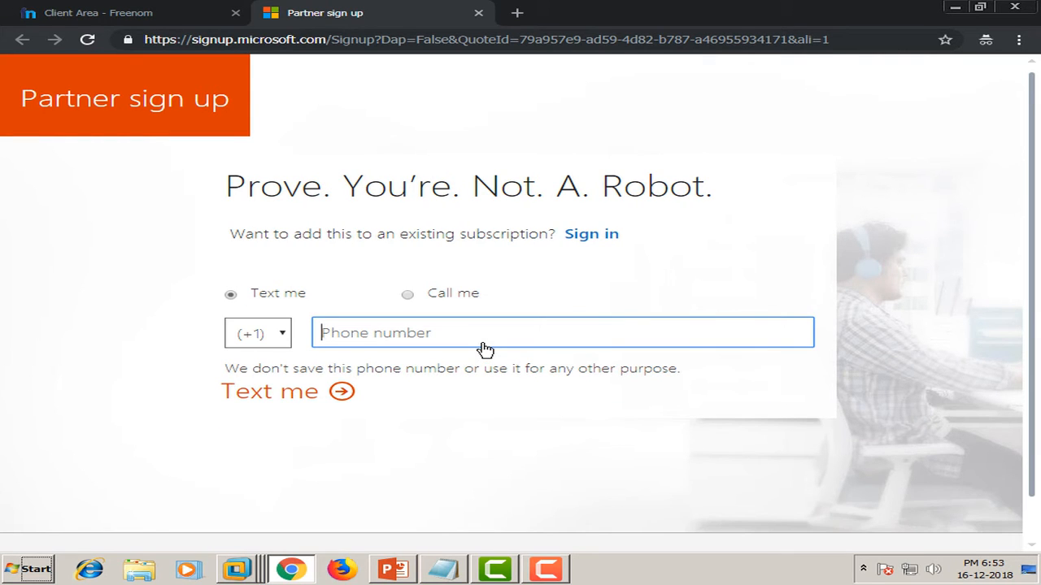
Set the country code to India (+91), enter the phone number, and request the verification code by text
left_click(270, 342)
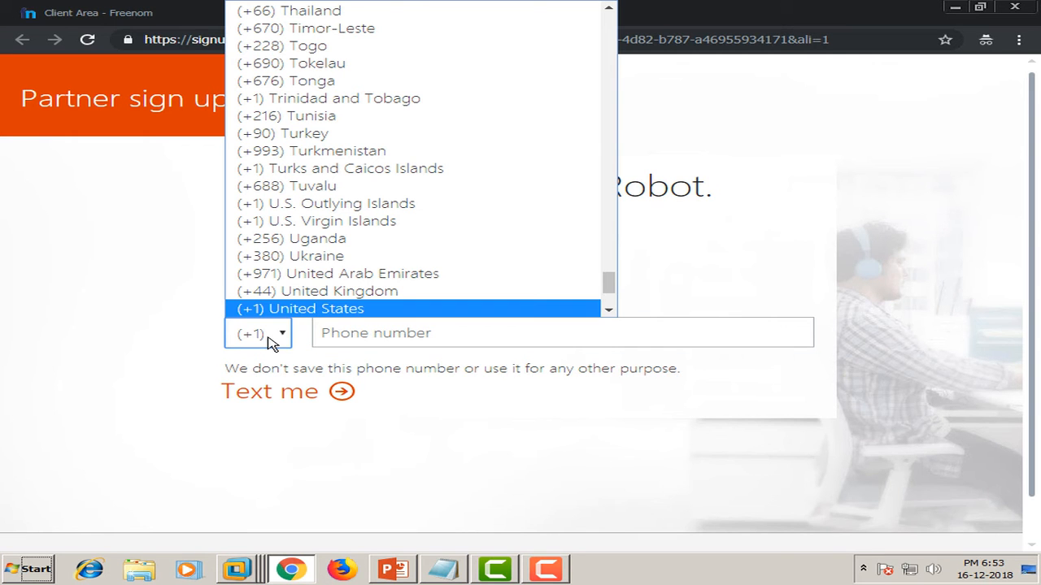
scroll(329, 280, "down", 3)
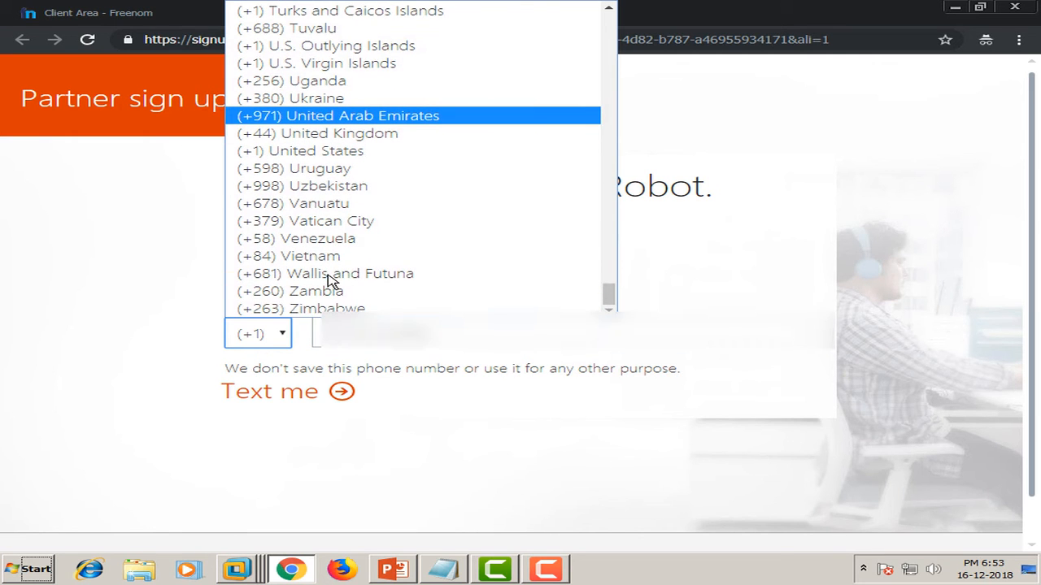
scroll(329, 279, "up", 14)
scroll(328, 280, "up", 20)
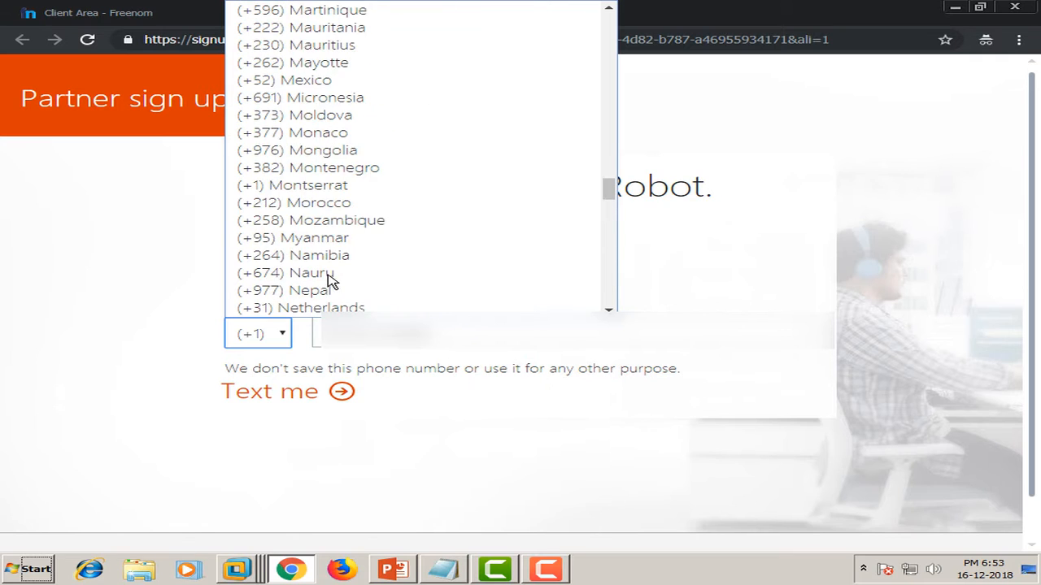
left_click(383, 146)
left_click(390, 332)
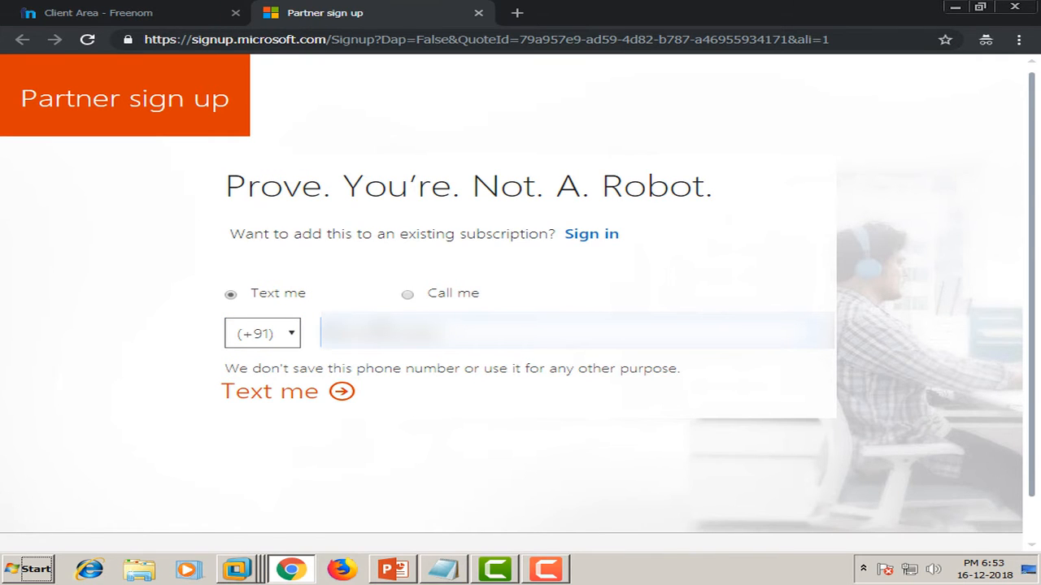
type("*******")
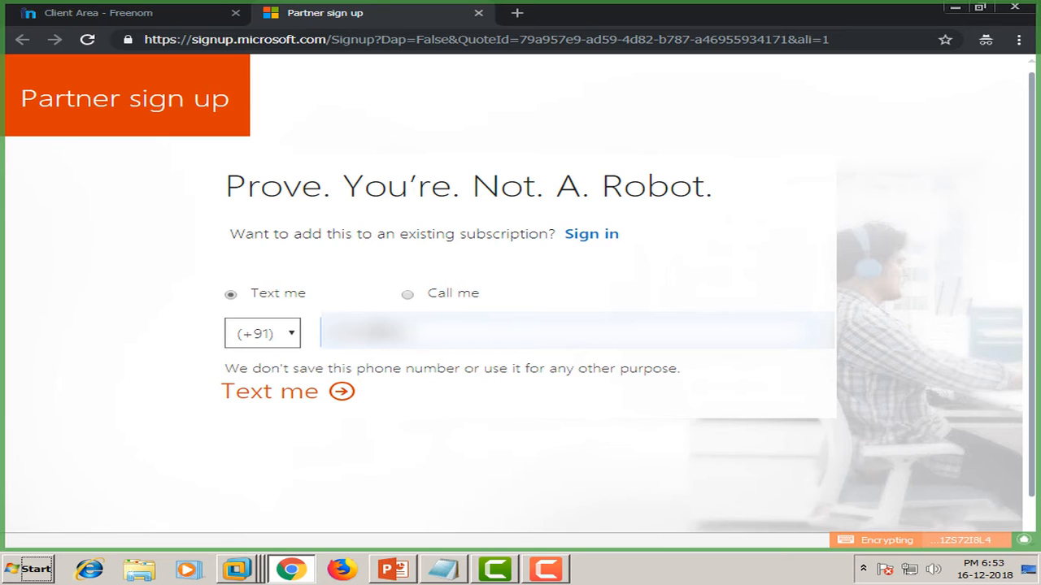
type("**")
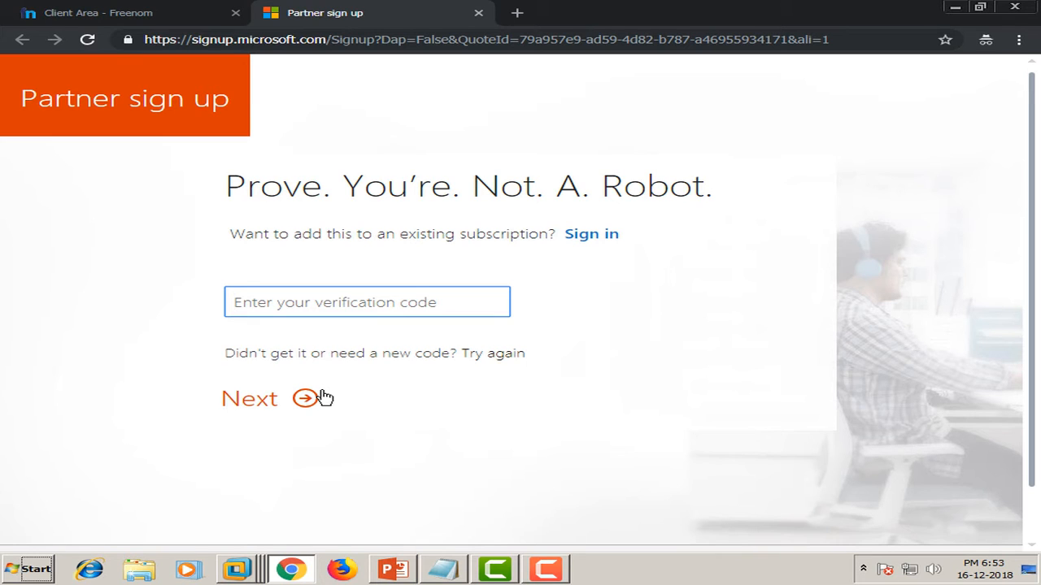
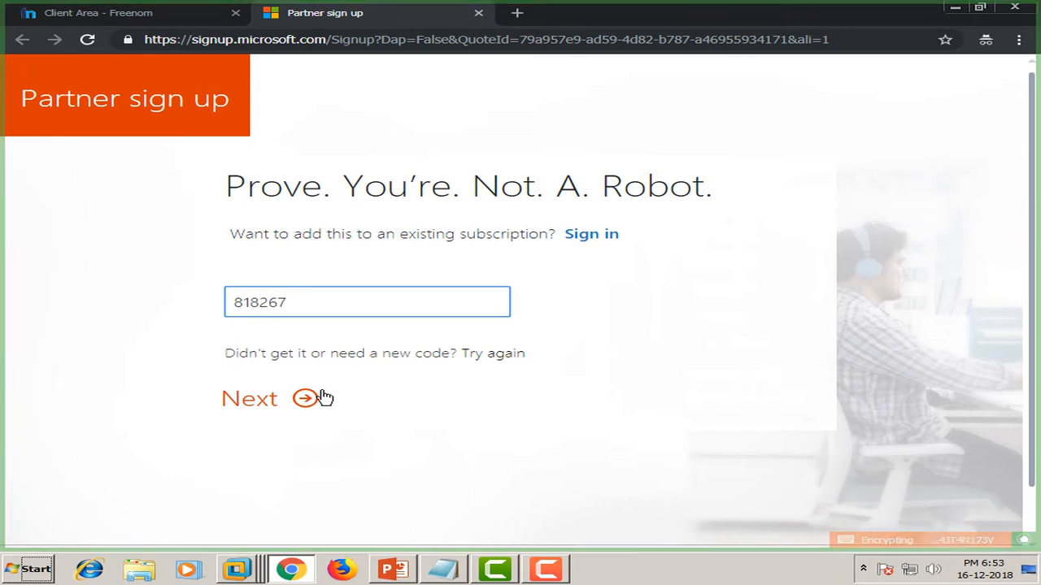
Enter the received verification code and continue the sign-up
left_click(300, 398)
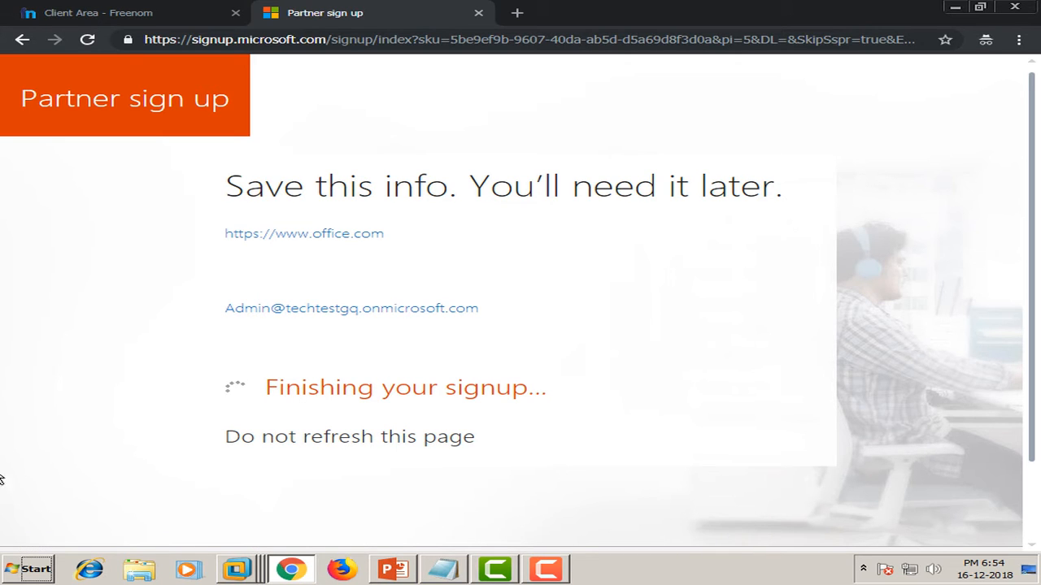
Copy the new admin user ID from the sign-up page and paste it into the open Notepad document
left_click_drag(480, 311, 228, 322)
right_click(238, 311)
left_click(298, 325)
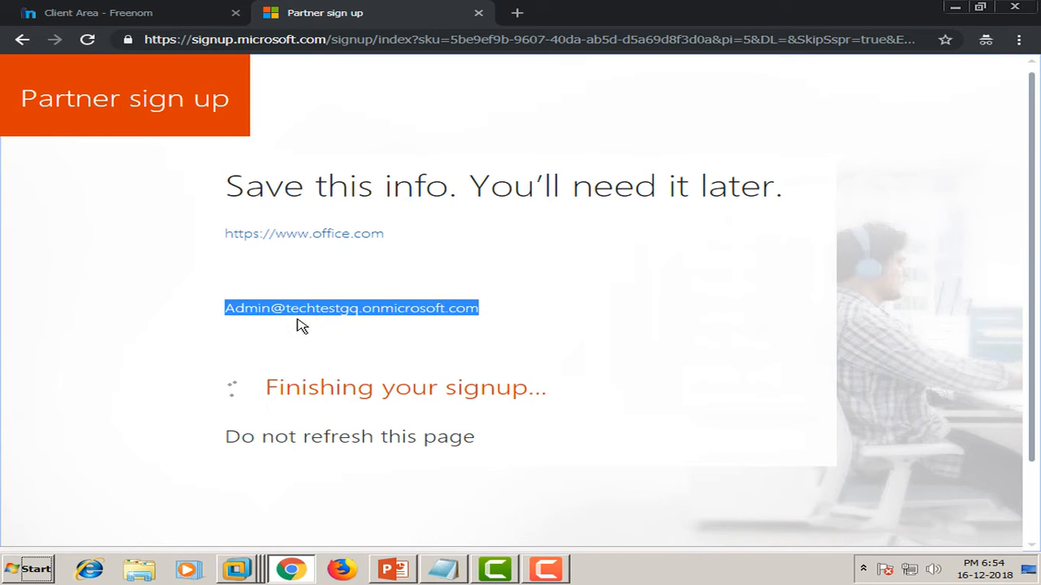
left_click(456, 569)
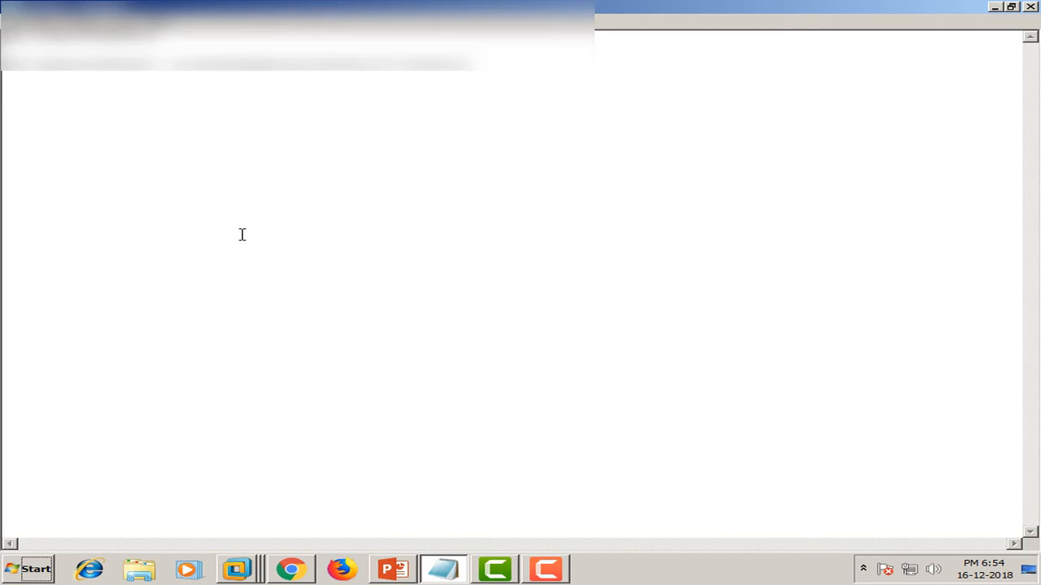
key("ctrl+v")
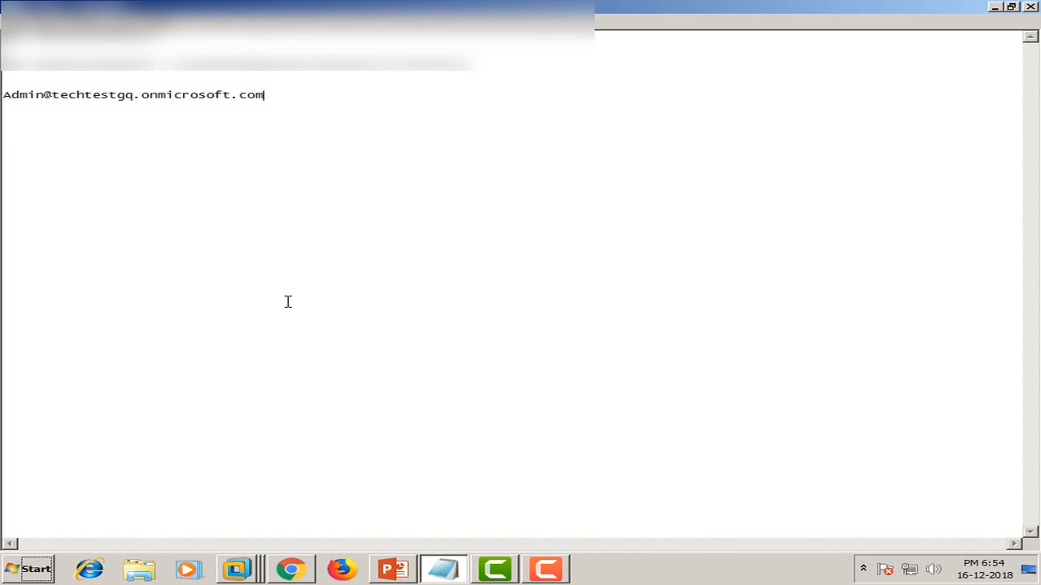
left_click(12, 22)
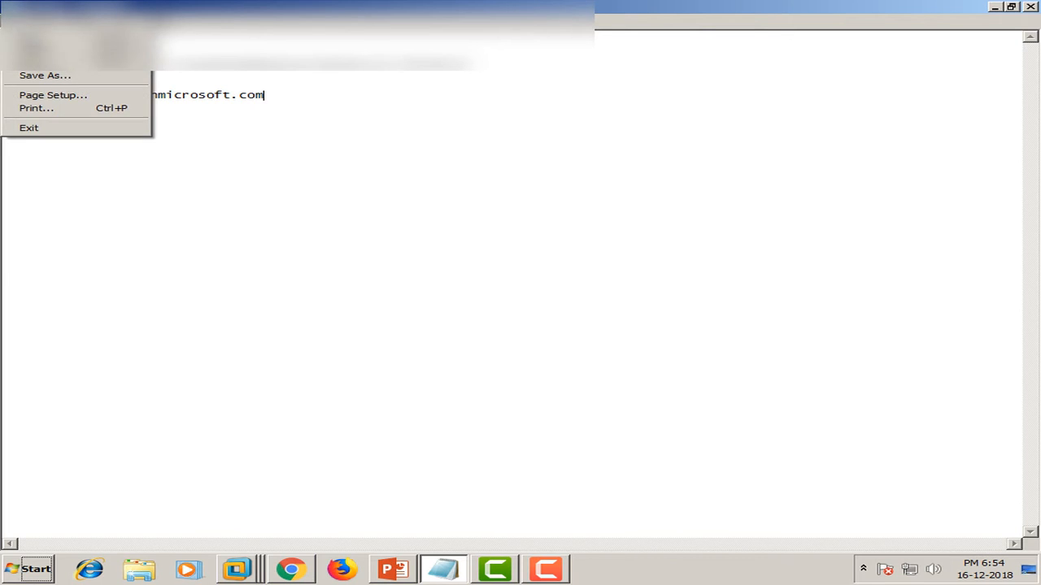
left_click(39, 64)
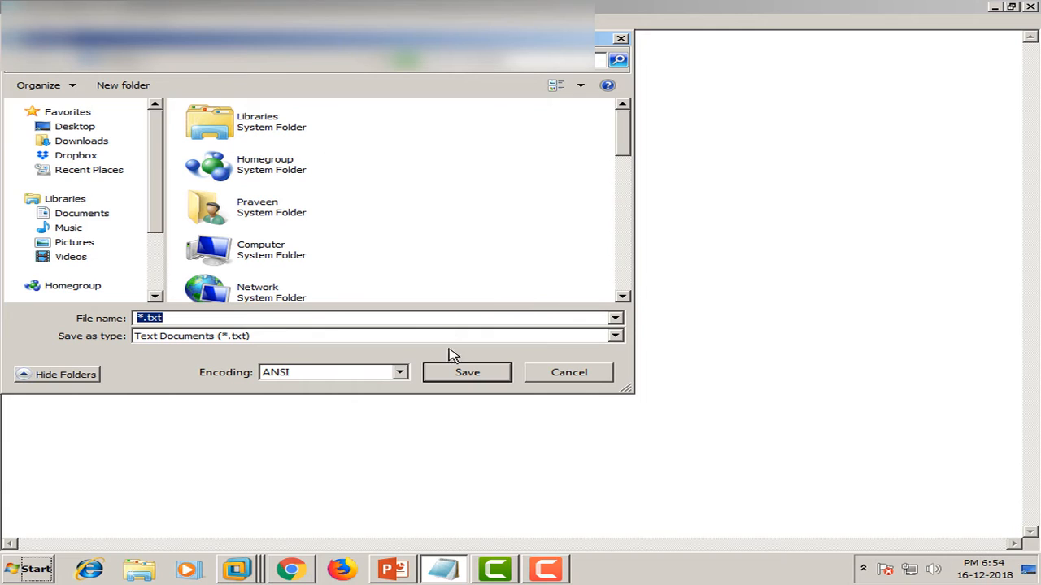
left_click(546, 376)
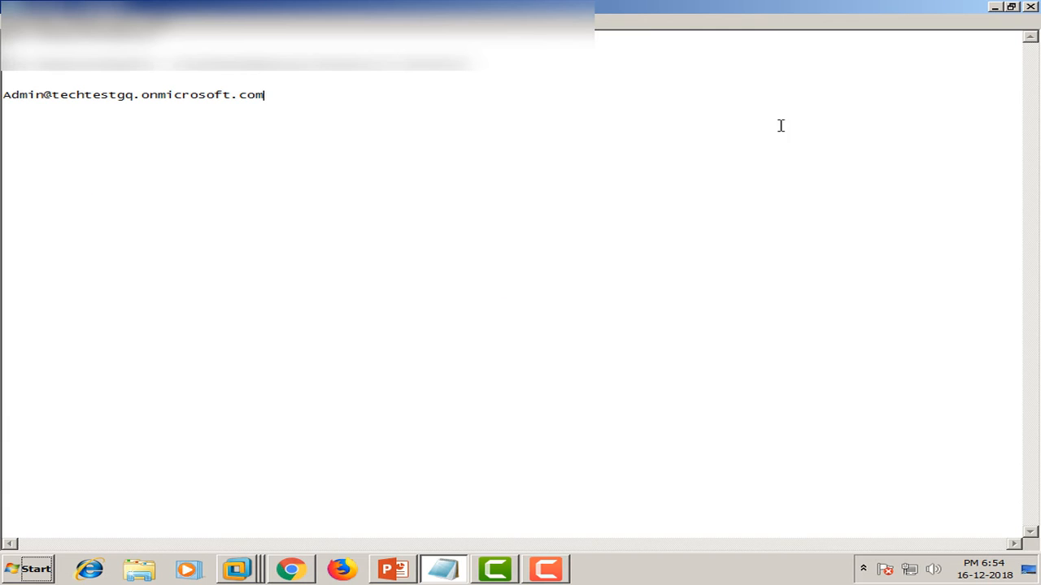
Return to the sign-up page in Chrome, proceed to the Office 365 home page, and open the Admin app
left_click(997, 6)
left_click(547, 320)
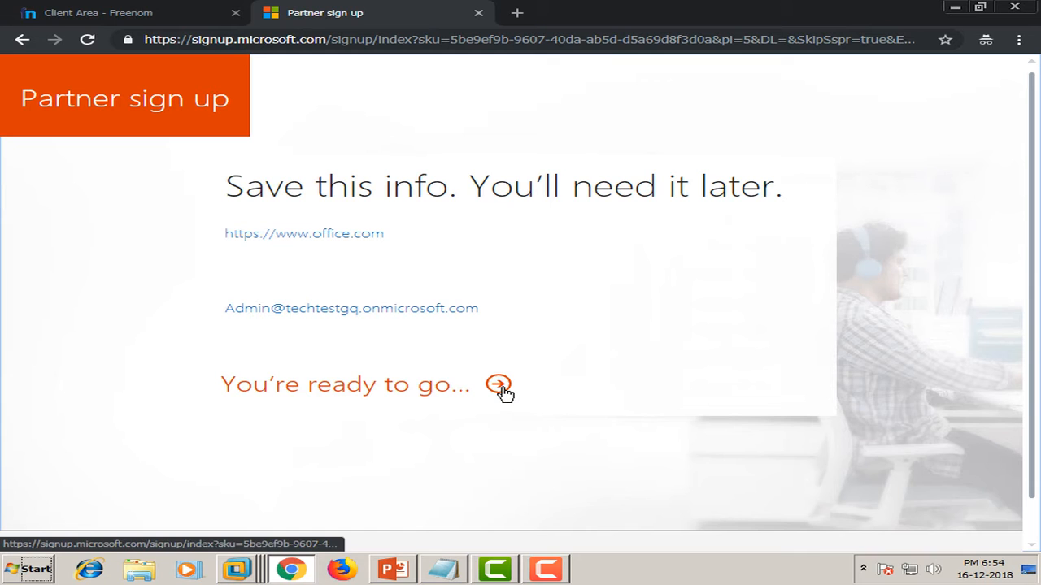
left_click(502, 391)
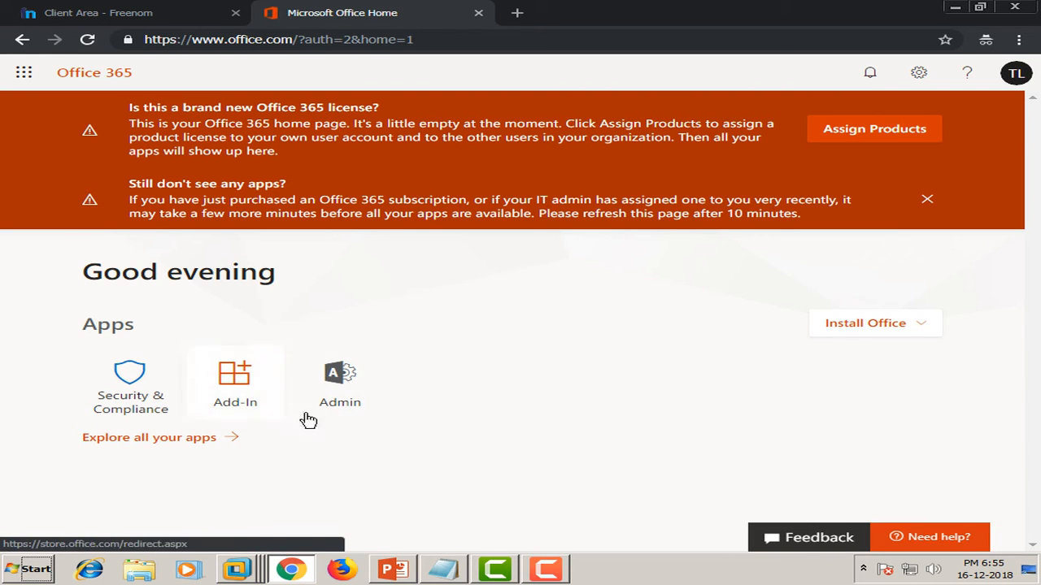
left_click(354, 391)
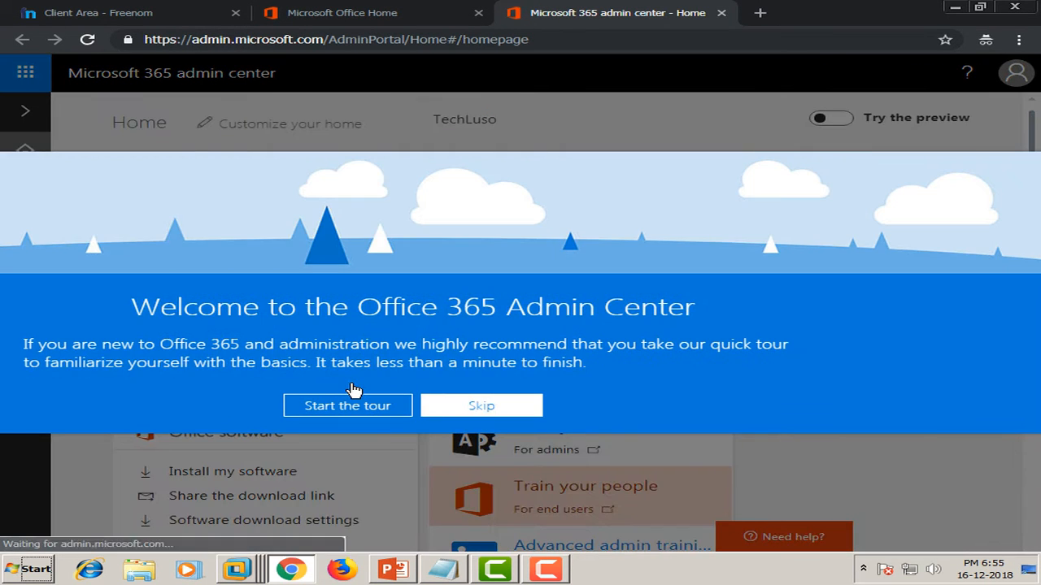
Skip the welcome tour and open the Domains page under Setup in the admin center
left_click(495, 408)
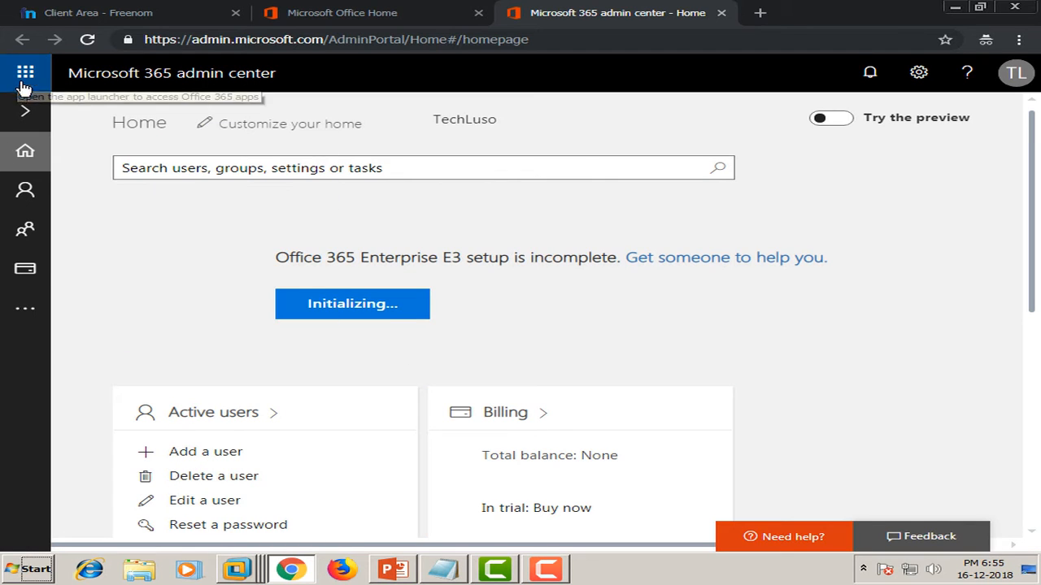
left_click(26, 110)
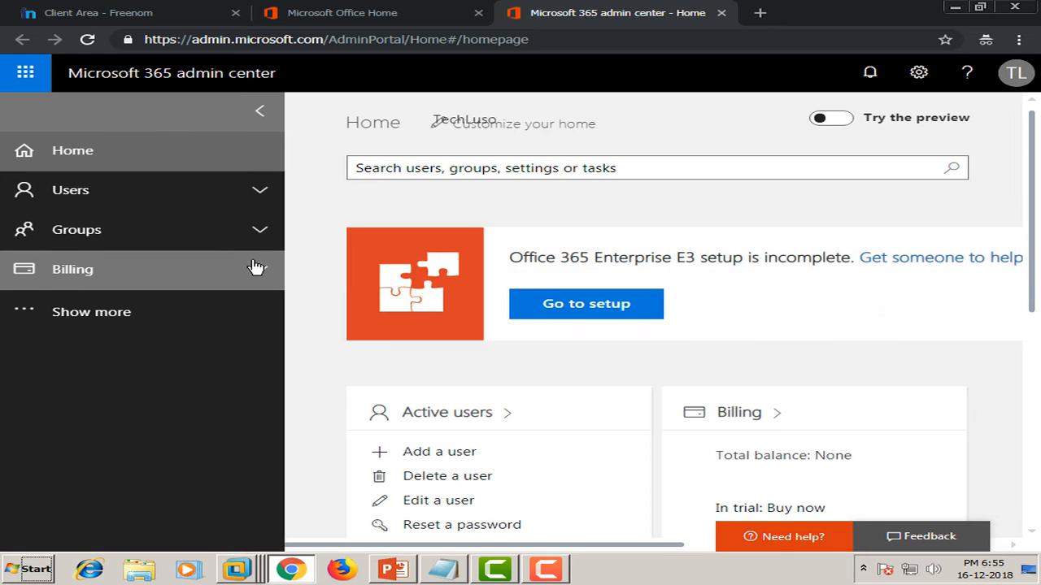
left_click(231, 312)
scroll(203, 339, "down", 1)
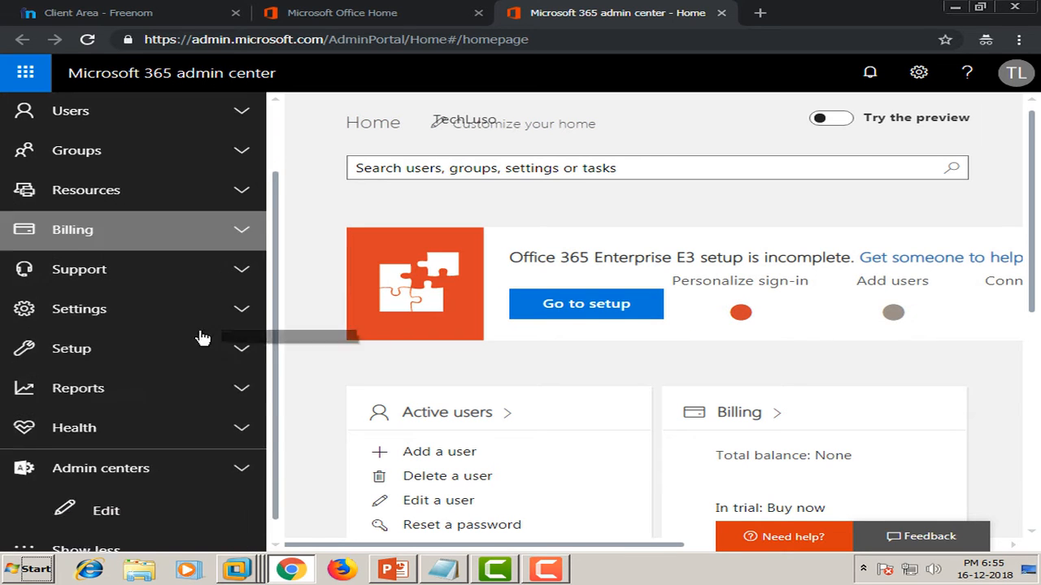
left_click(131, 333)
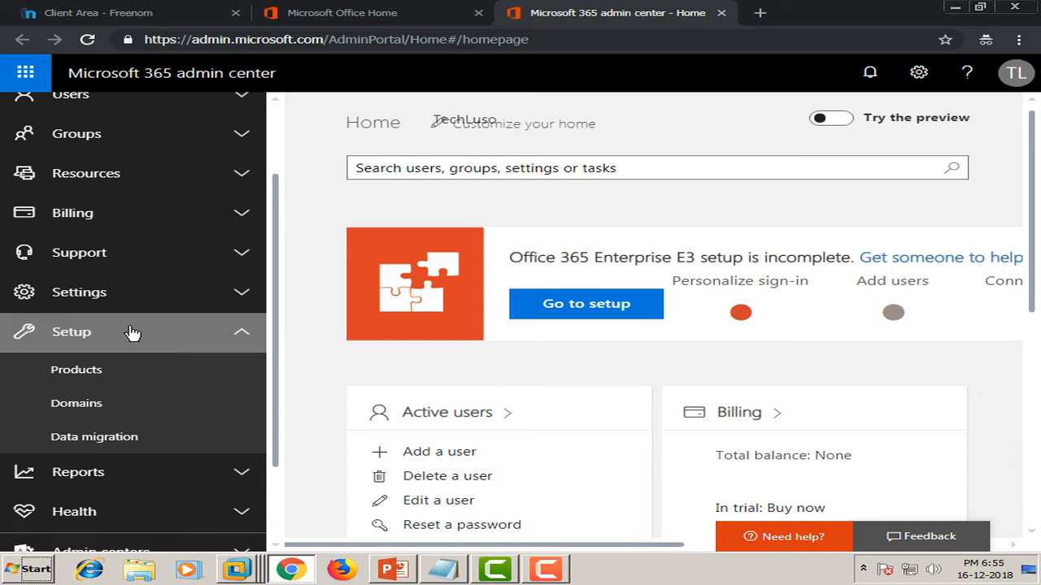
left_click(122, 406)
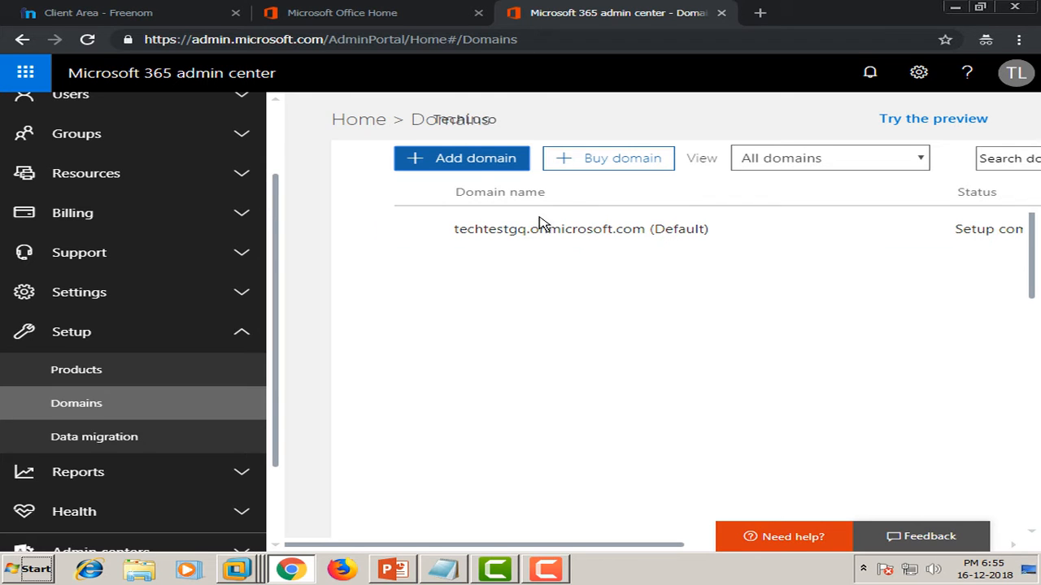
Add techtest.gq as a new domain and continue to its verification
left_click(470, 160)
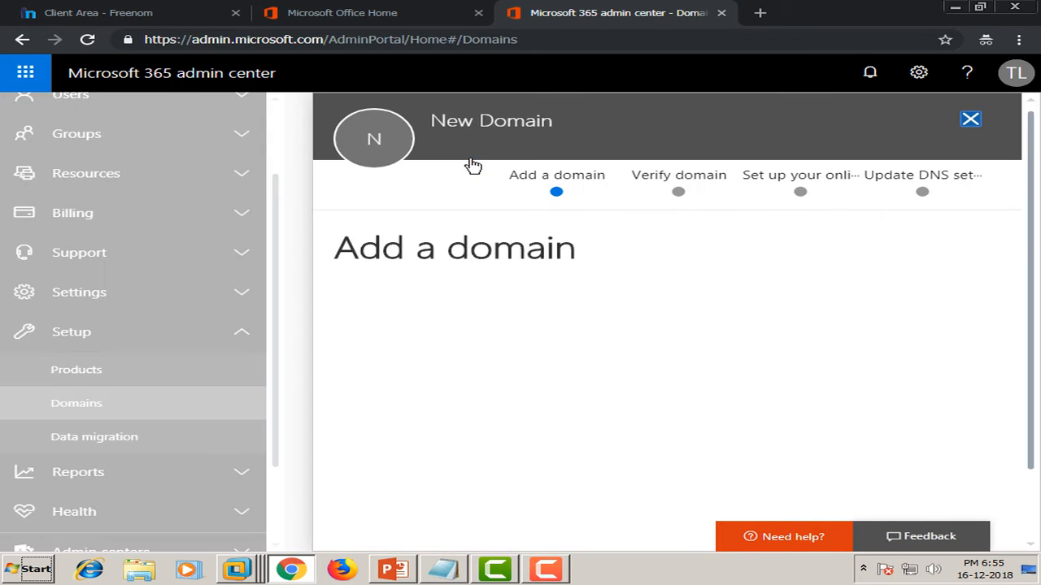
left_click(427, 348)
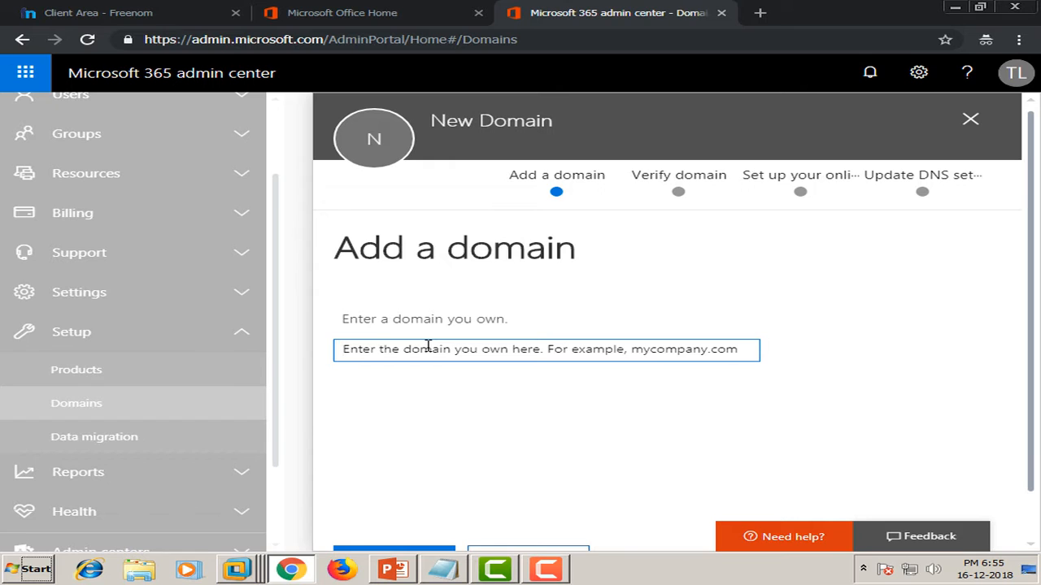
type("tec")
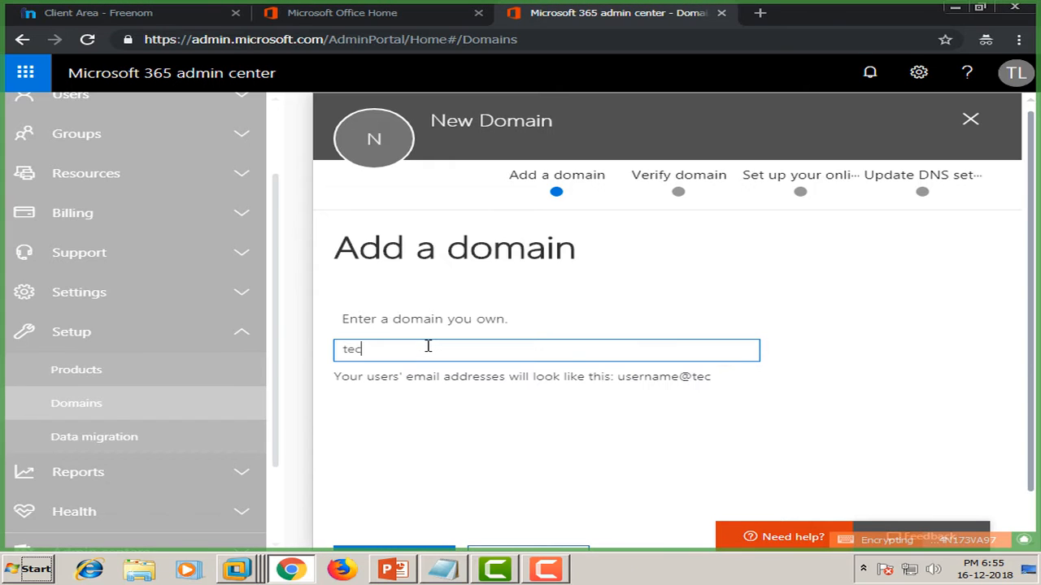
type("htest.g")
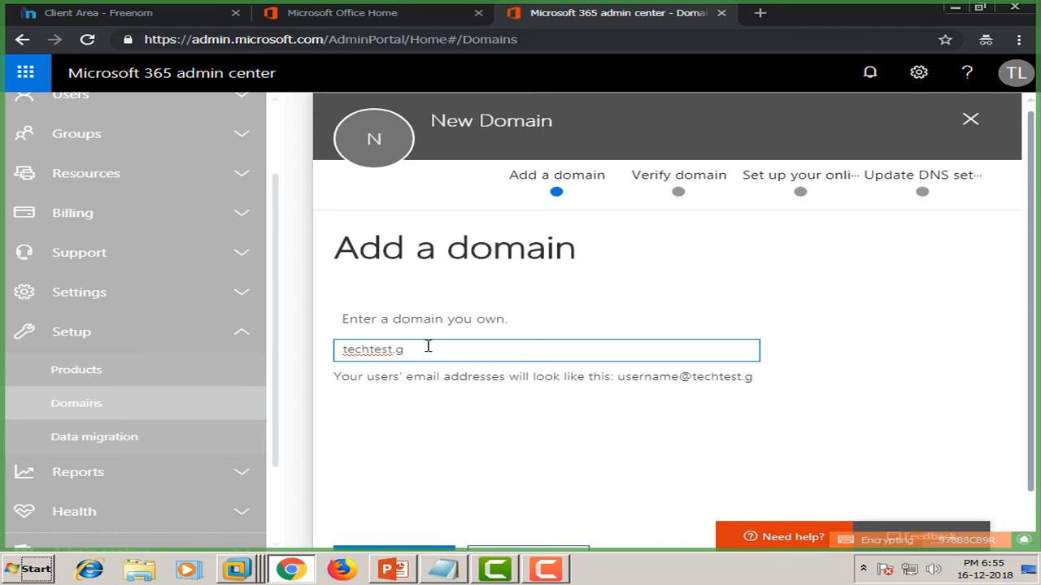
type("q")
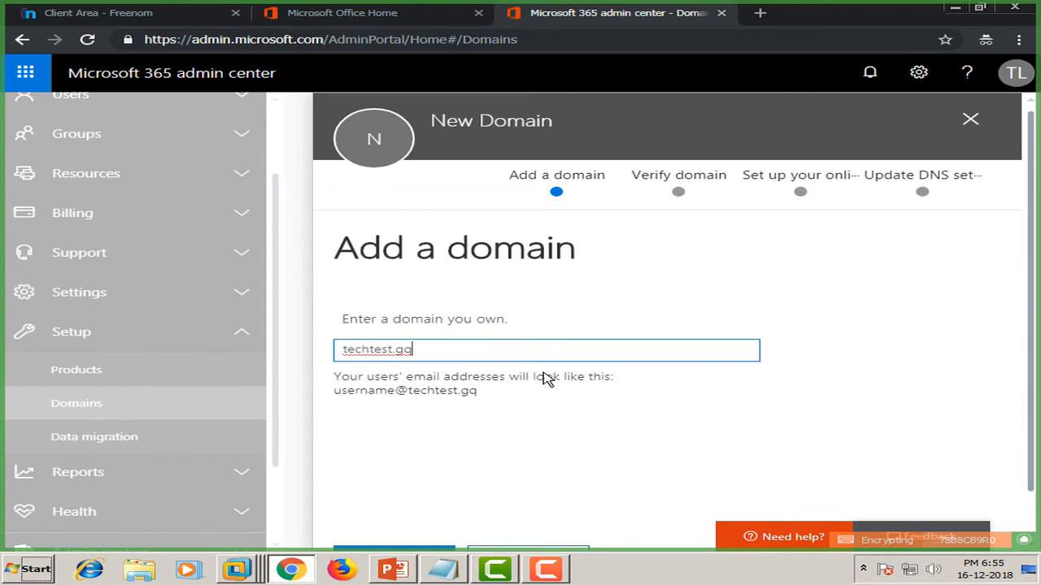
scroll(553, 377, "down", 2)
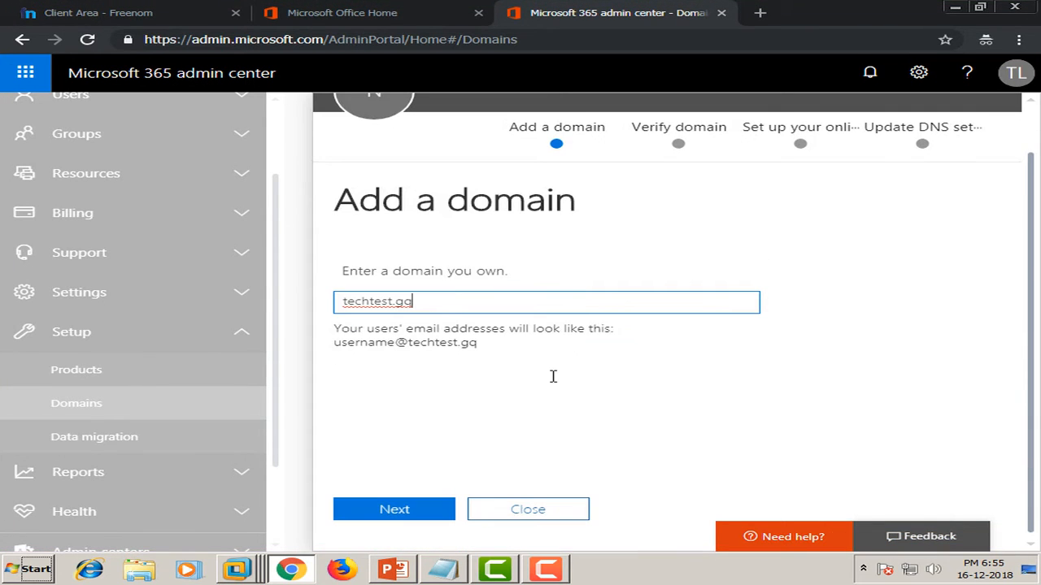
left_click(423, 509)
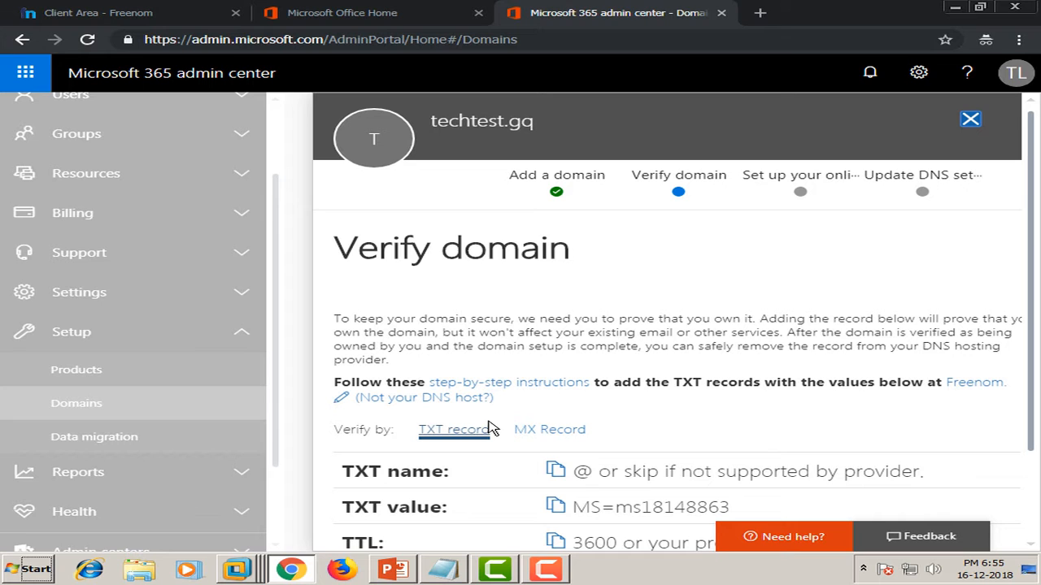
Review the TXT verification record details and open the Freenom DNS management page for techtest.gq
scroll(547, 280, "down", 2)
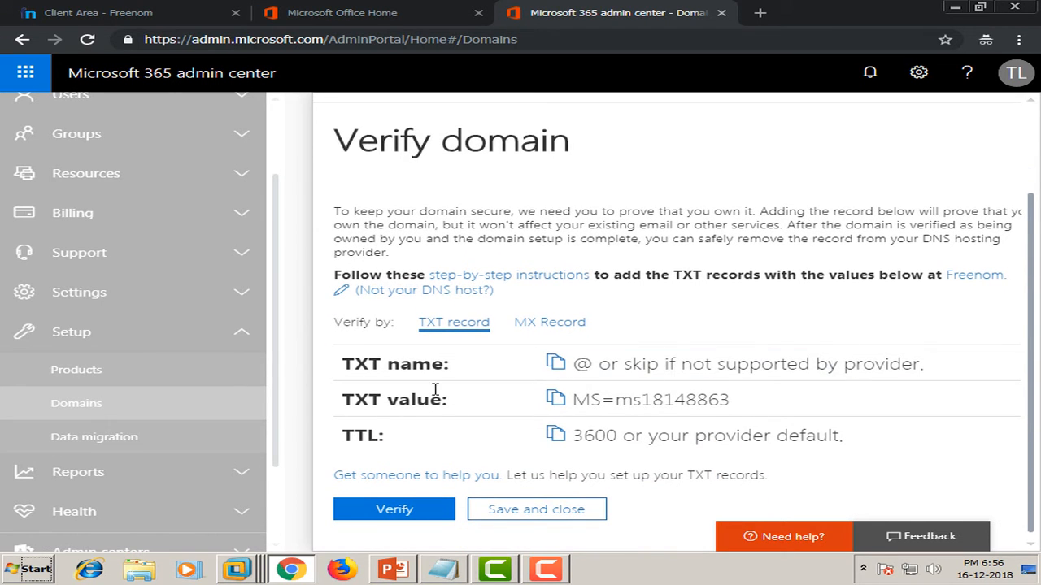
scroll(620, 366, "up", 2)
scroll(569, 429, "down", 2)
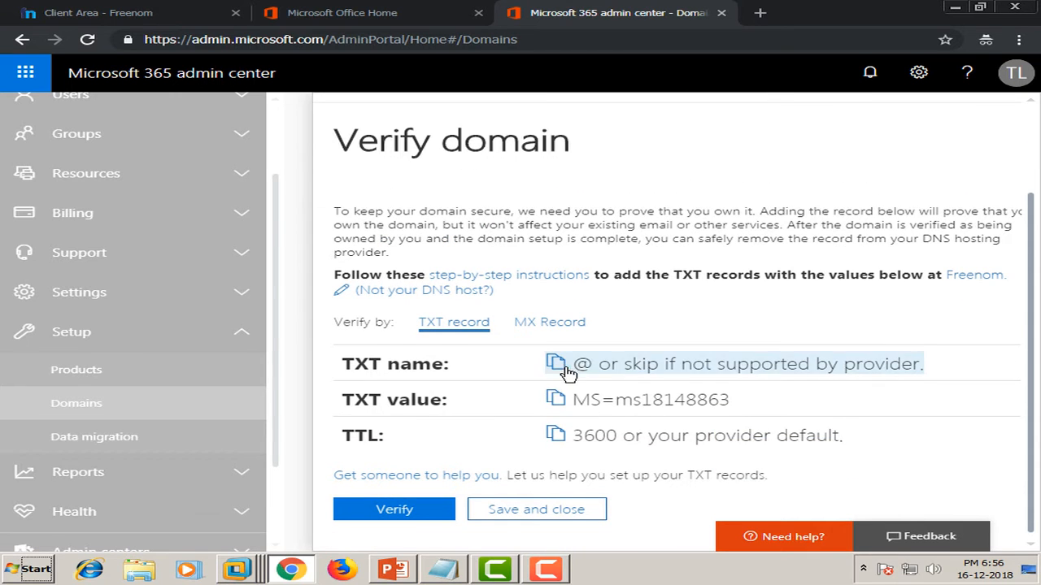
scroll(573, 382, "up", 2)
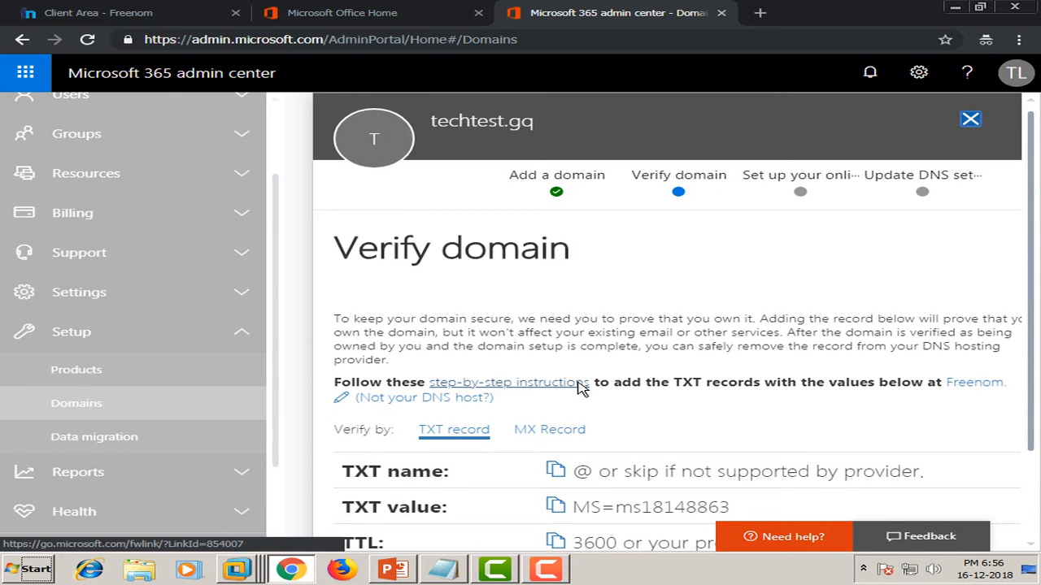
scroll(580, 388, "down", 2)
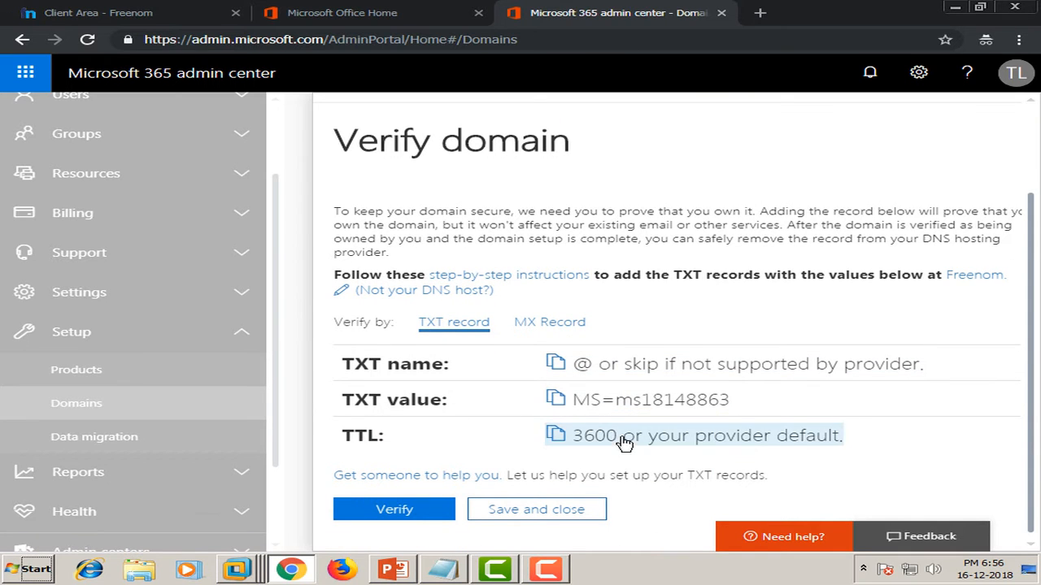
scroll(592, 285, "up", 2)
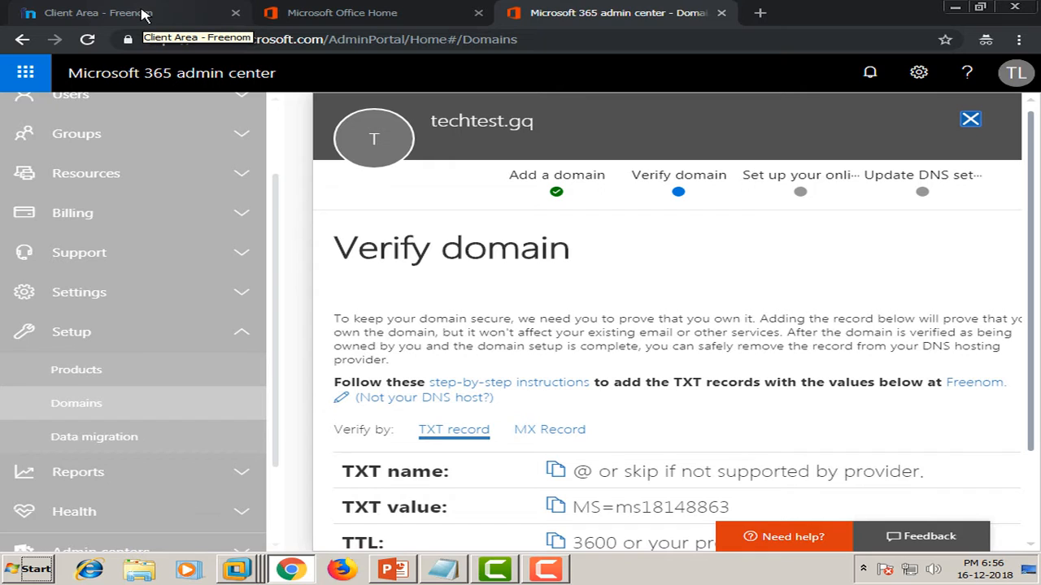
left_click(141, 14)
left_click(375, 419)
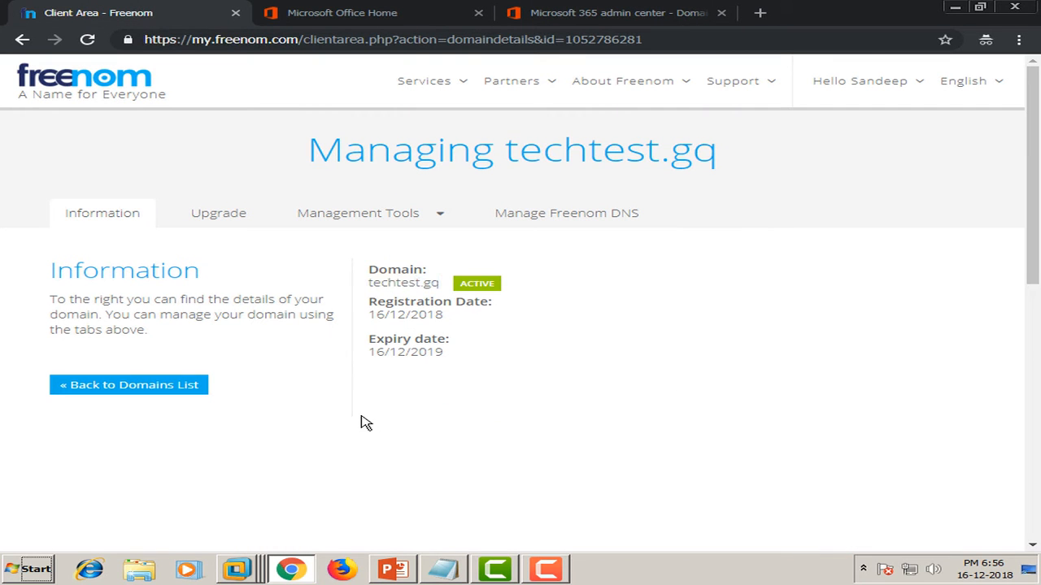
left_click(551, 217)
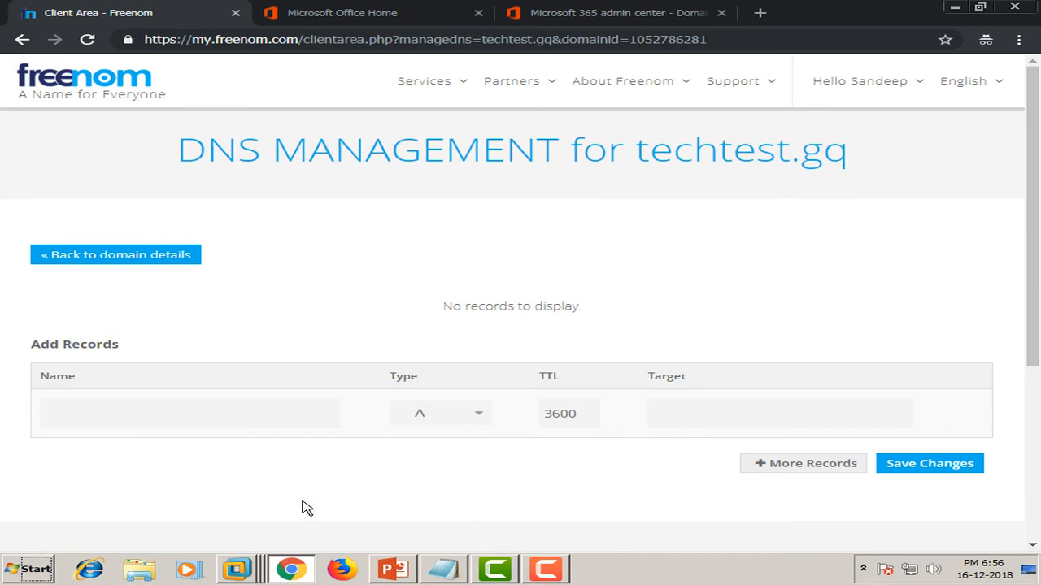
Add a TXT record to techtest.gq in Freenom with the TXT verification value copied from the admin center as target, and save it
left_click(480, 418)
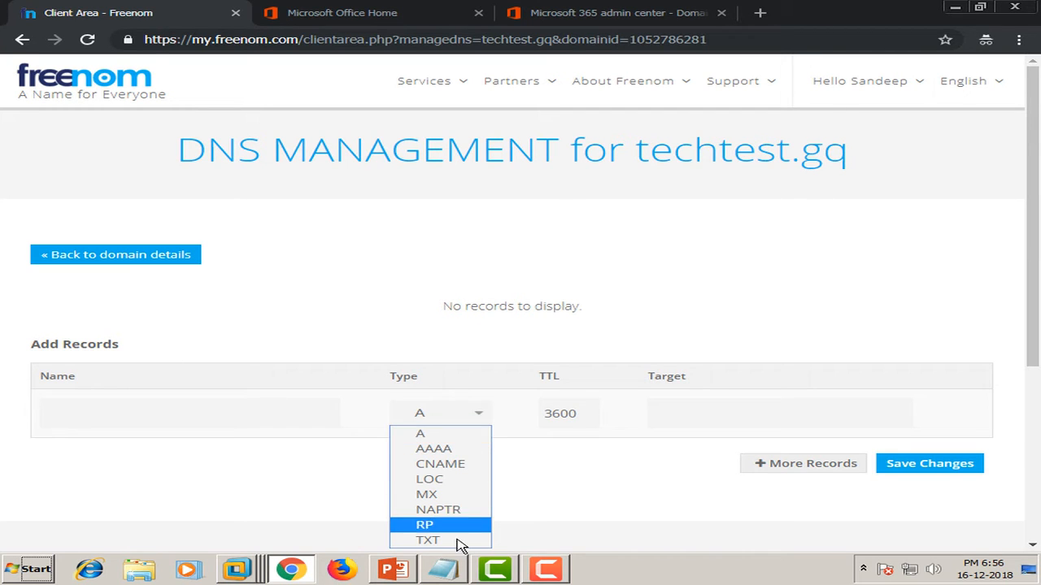
left_click(429, 541)
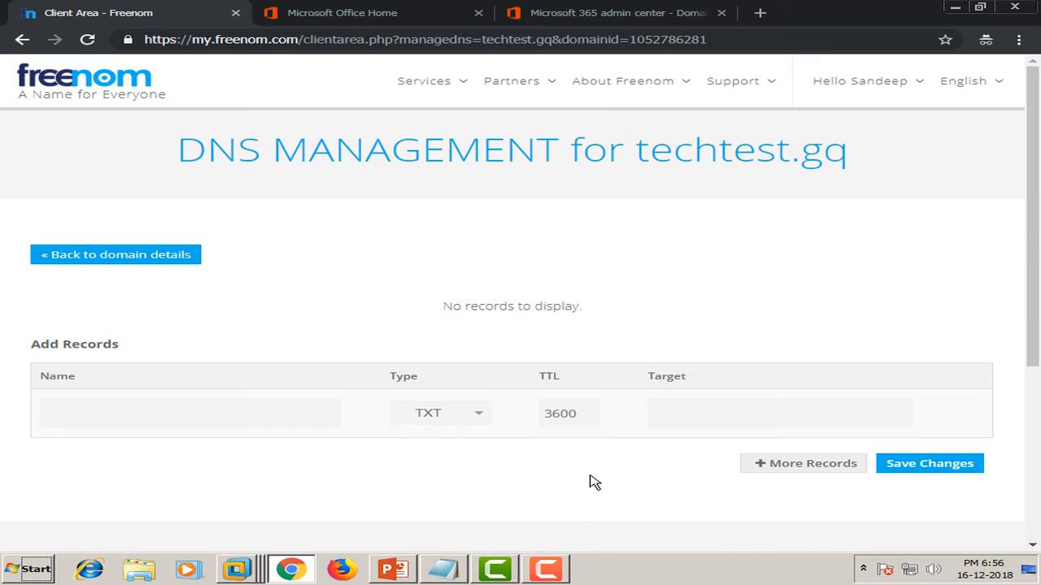
left_click(608, 10)
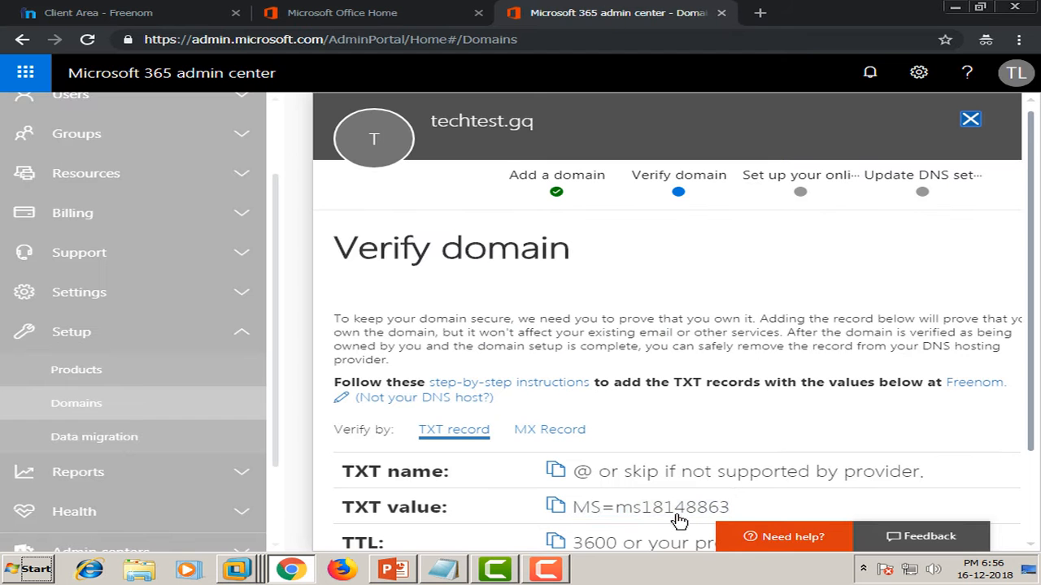
scroll(626, 504, "down", 1)
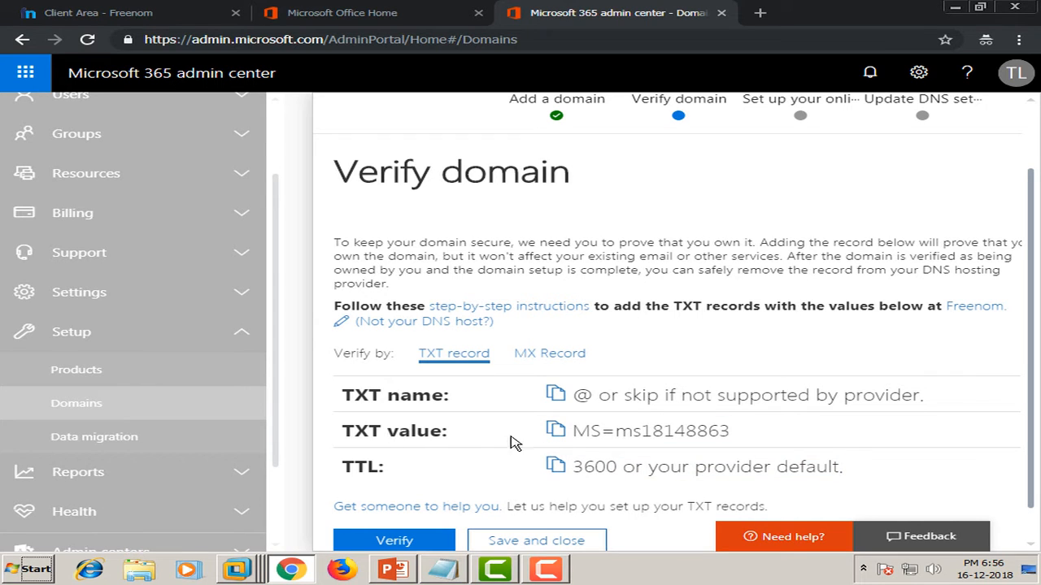
left_click(561, 435)
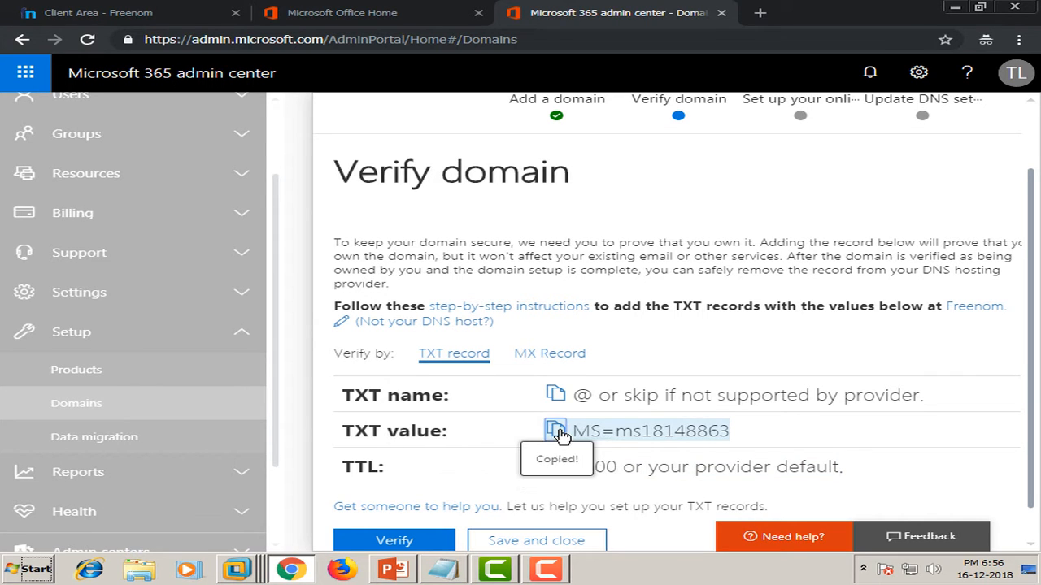
left_click(173, 13)
right_click(724, 416)
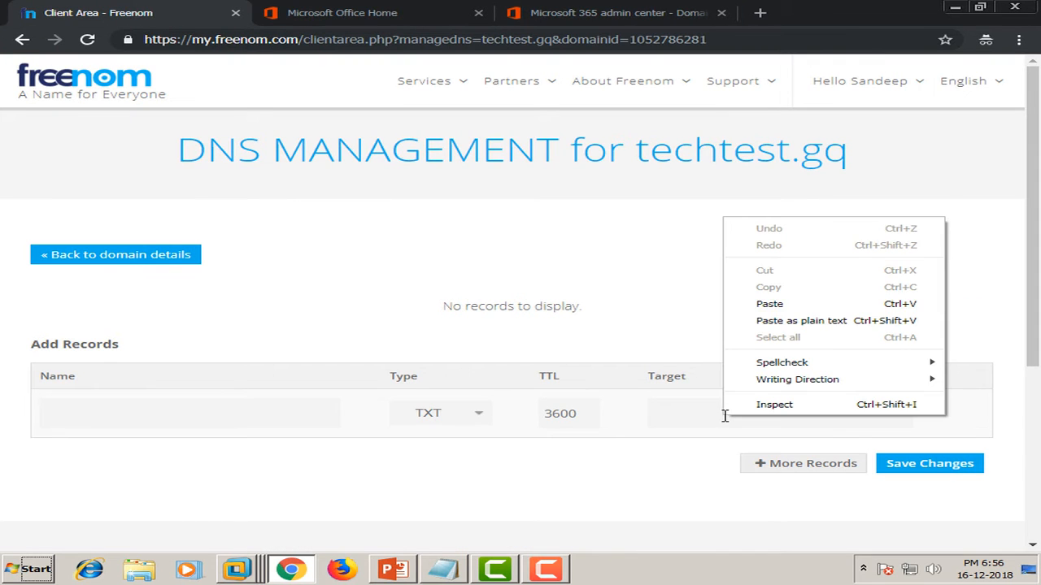
left_click(767, 302)
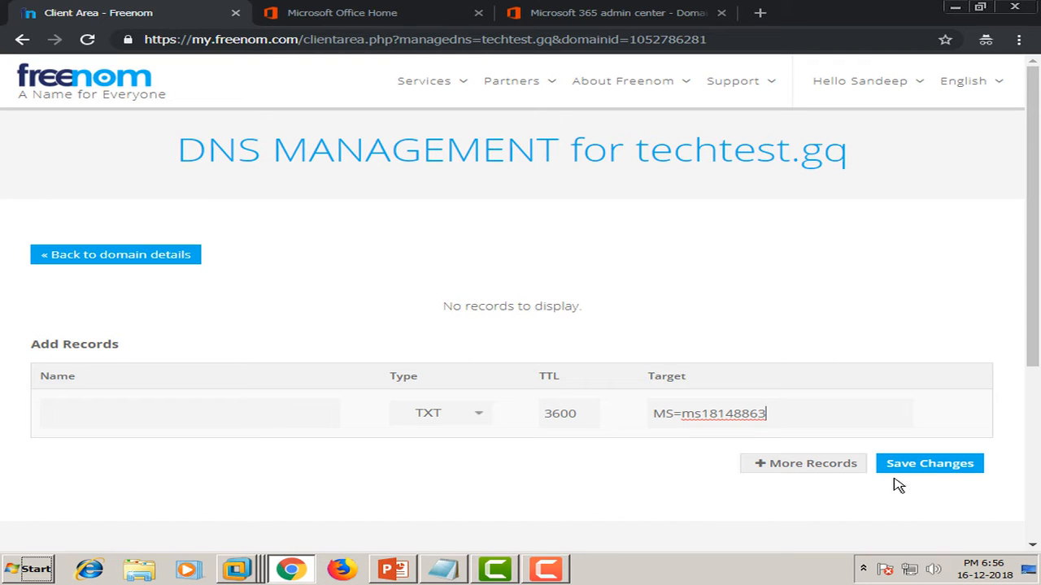
left_click(935, 465)
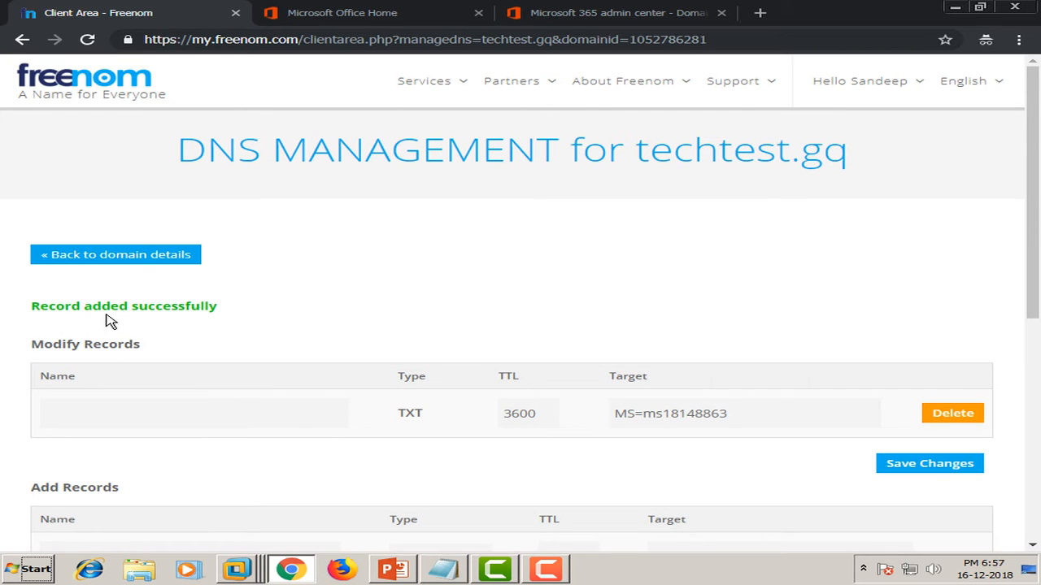
Return to the Microsoft 365 admin center and verify the techtest.gq domain by its TXT record
scroll(764, 472, "down", 2)
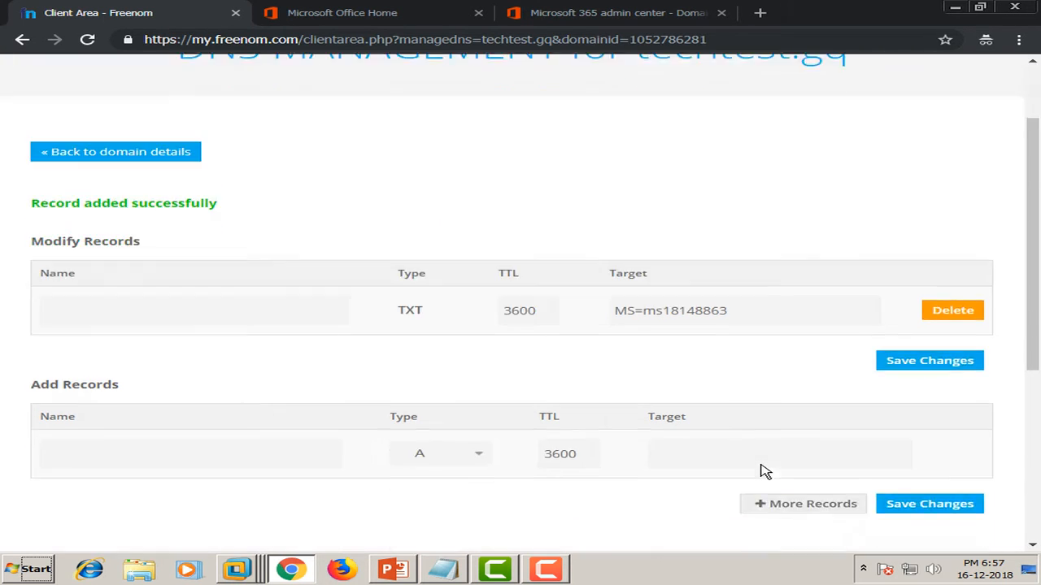
scroll(762, 472, "up", 2)
left_click(613, 17)
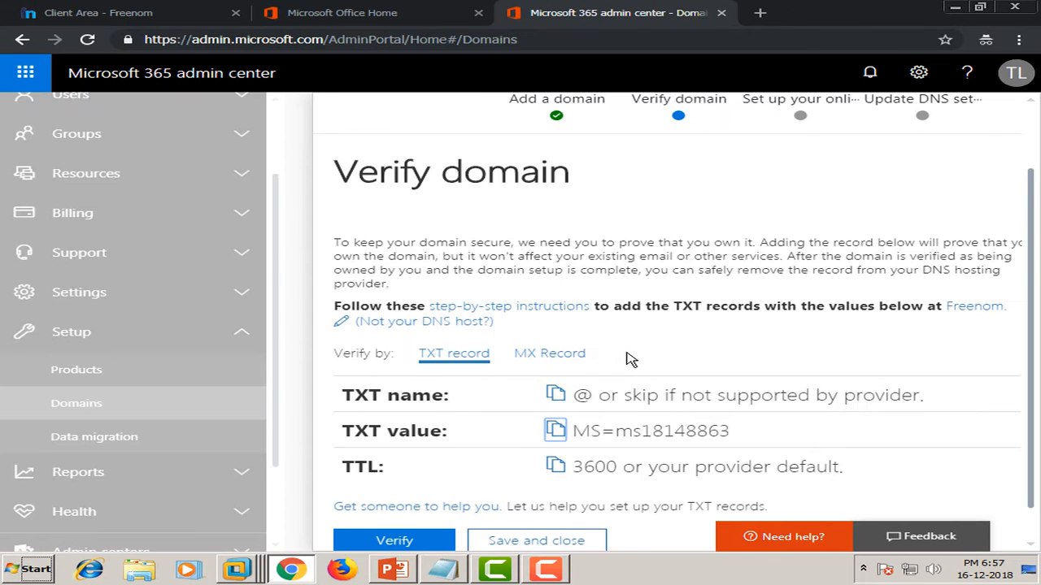
scroll(627, 355, "down", 1)
left_click(426, 515)
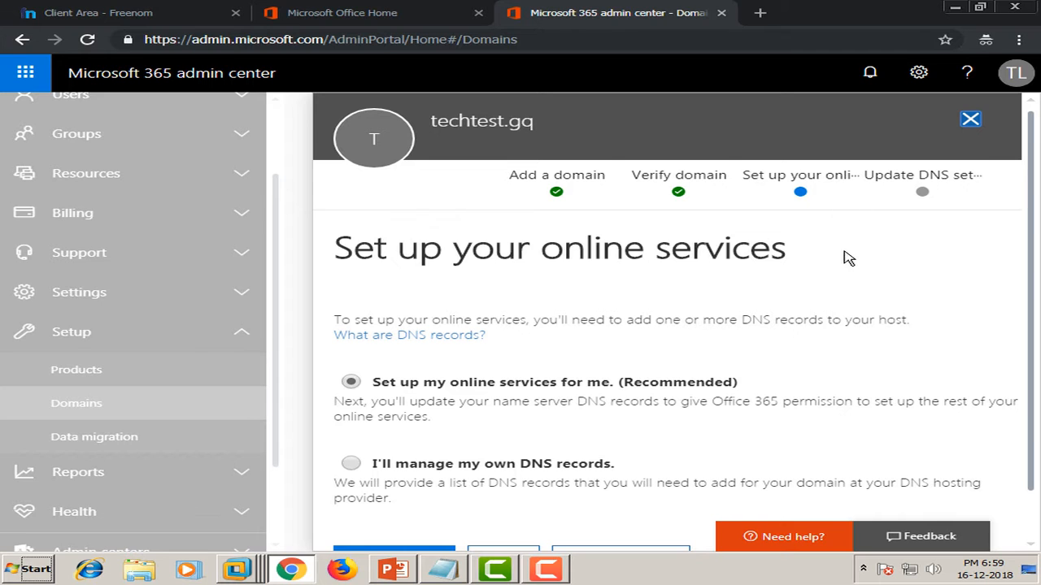
Choose to manage the domain's own DNS records and continue to the DNS settings update
scroll(833, 263, "down", 1)
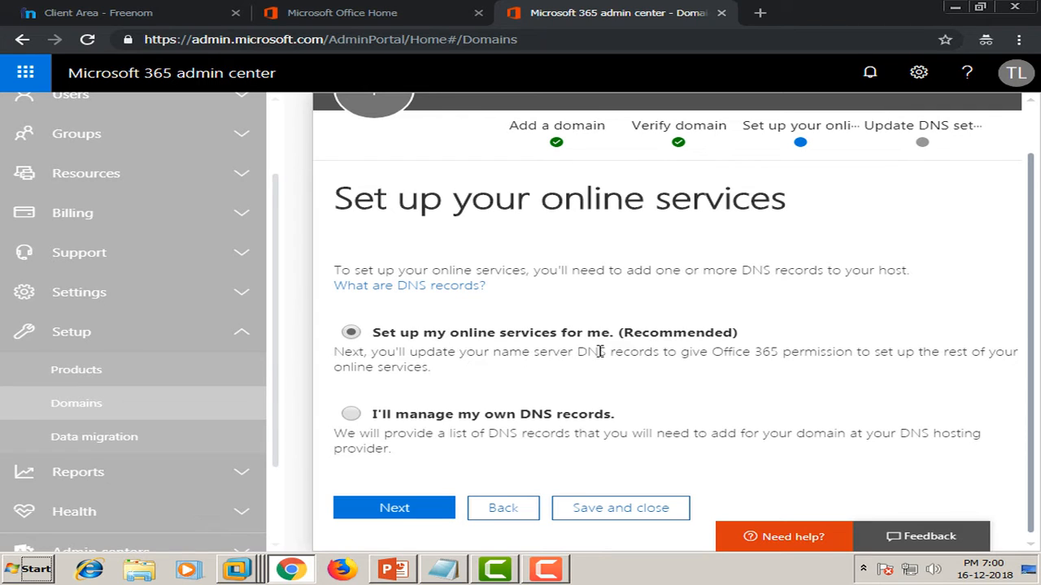
left_click(478, 418)
left_click(429, 506)
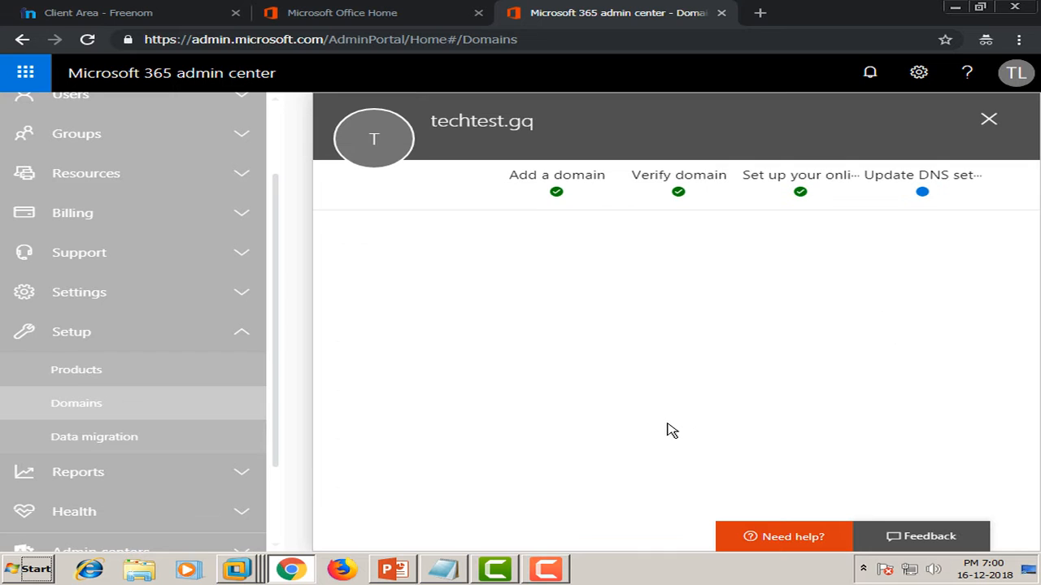
Include Skype for Business in the online services for techtest.gq
scroll(669, 430, "down", 4)
scroll(669, 430, "up", 3)
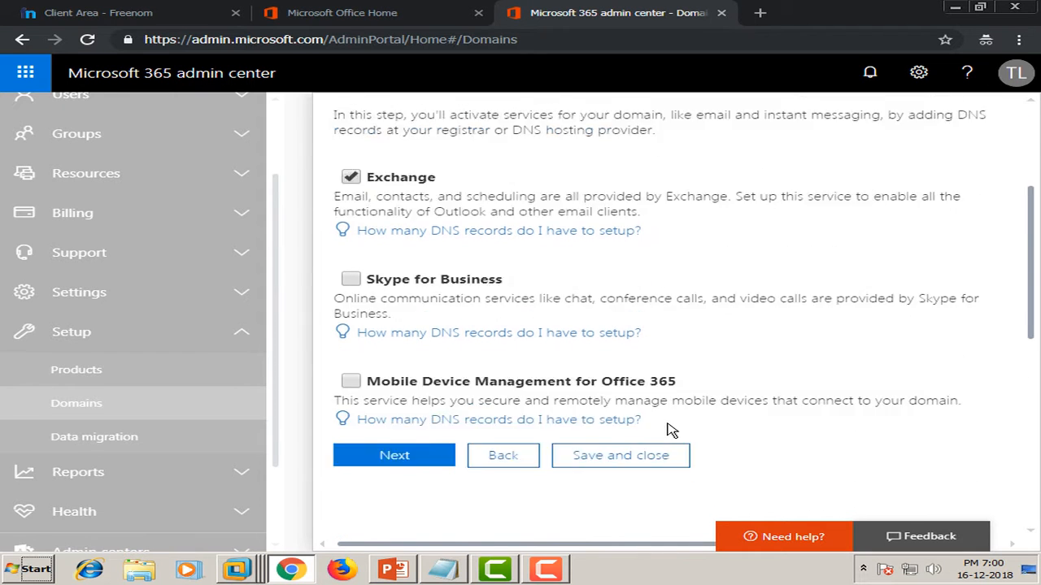
scroll(547, 417, "down", 2)
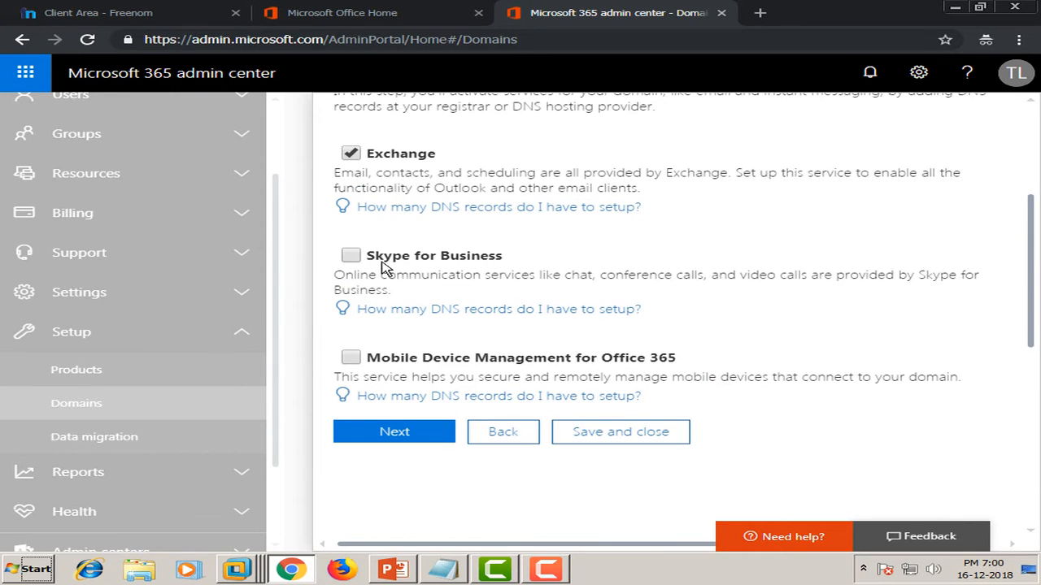
left_click(352, 256)
scroll(476, 442, "up", 4)
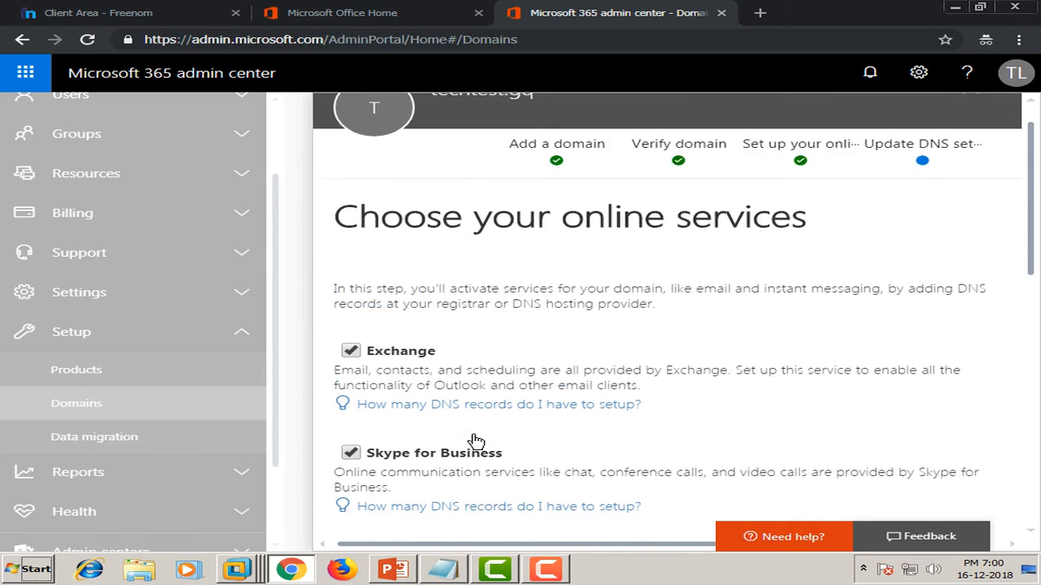
Continue with Exchange, Skype for Business and Mobile Device Management selected, and review the MX, CNAME, TXT and SRV records required for techtest.gq
scroll(610, 400, "down", 5)
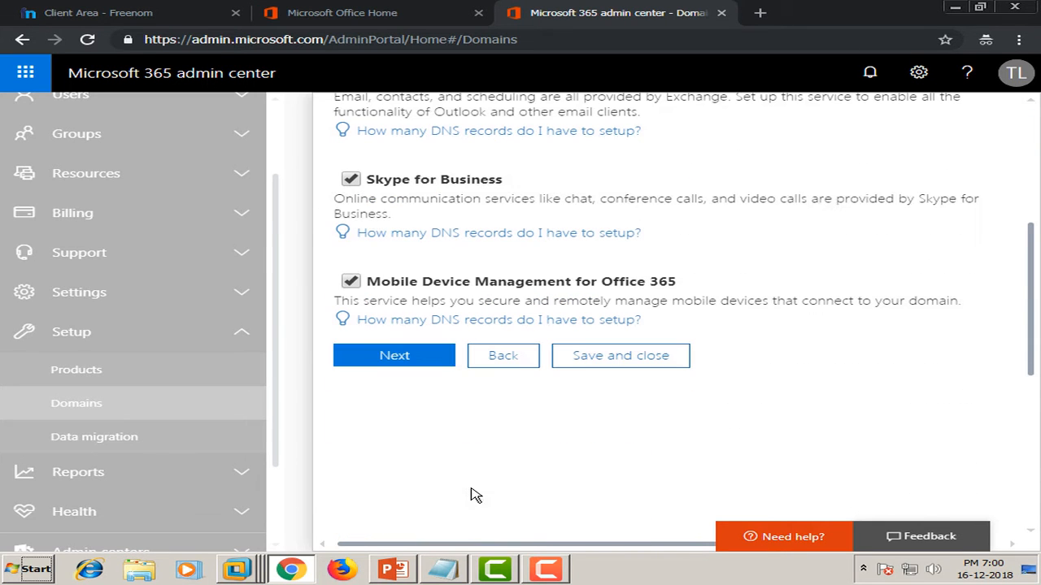
left_click(414, 360)
scroll(642, 399, "down", 5)
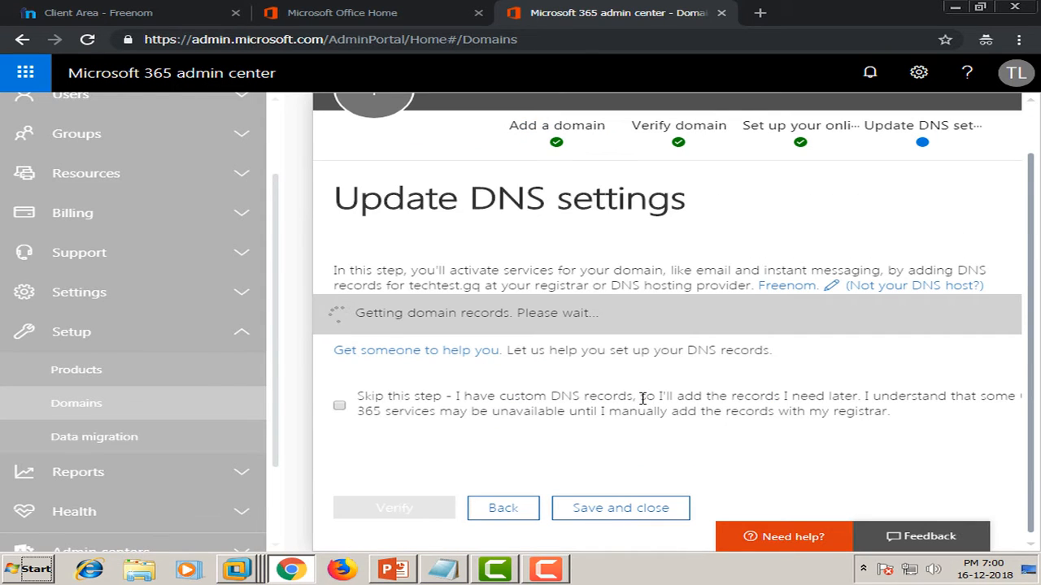
scroll(642, 398, "down", 6)
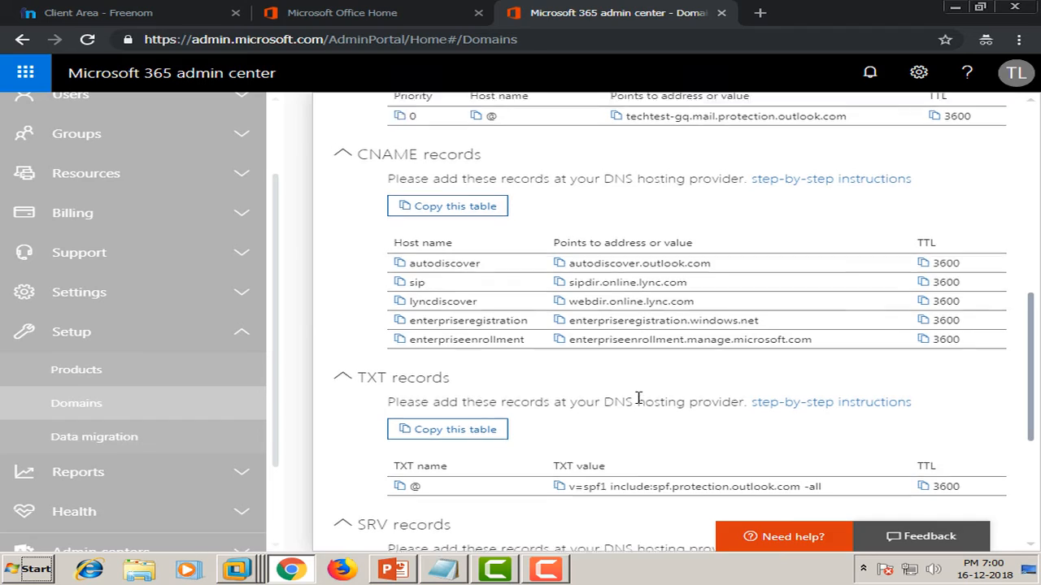
scroll(638, 398, "up", 4)
scroll(639, 398, "down", 7)
scroll(469, 278, "up", 2)
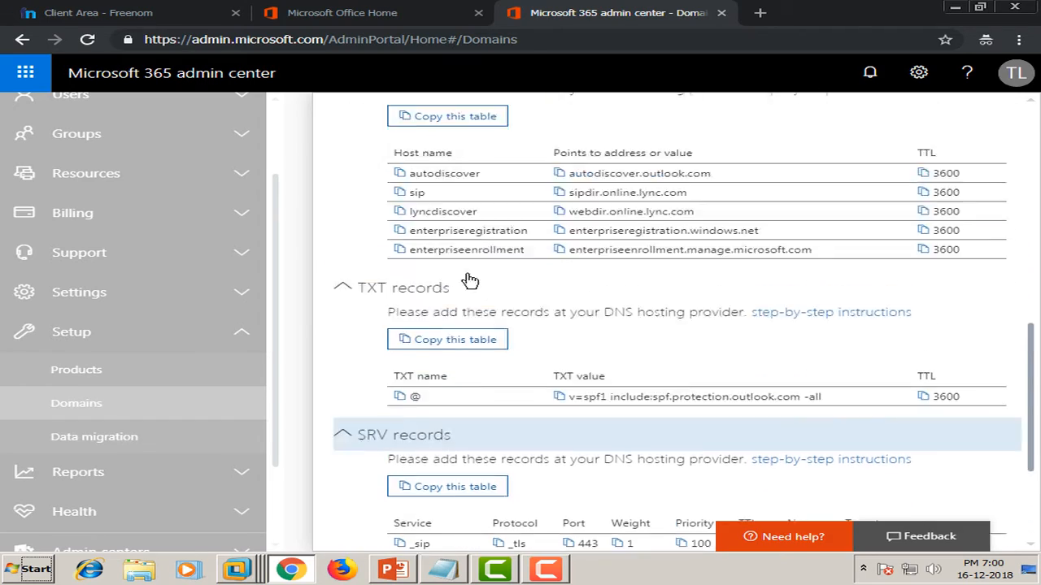
scroll(470, 281, "up", 6)
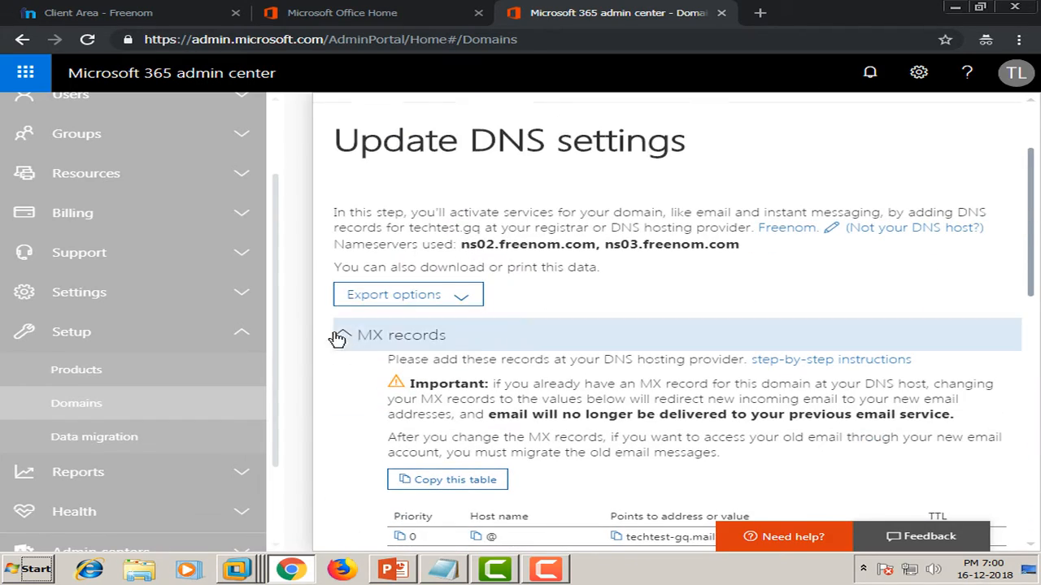
scroll(487, 334, "down", 3)
scroll(586, 365, "down", 3)
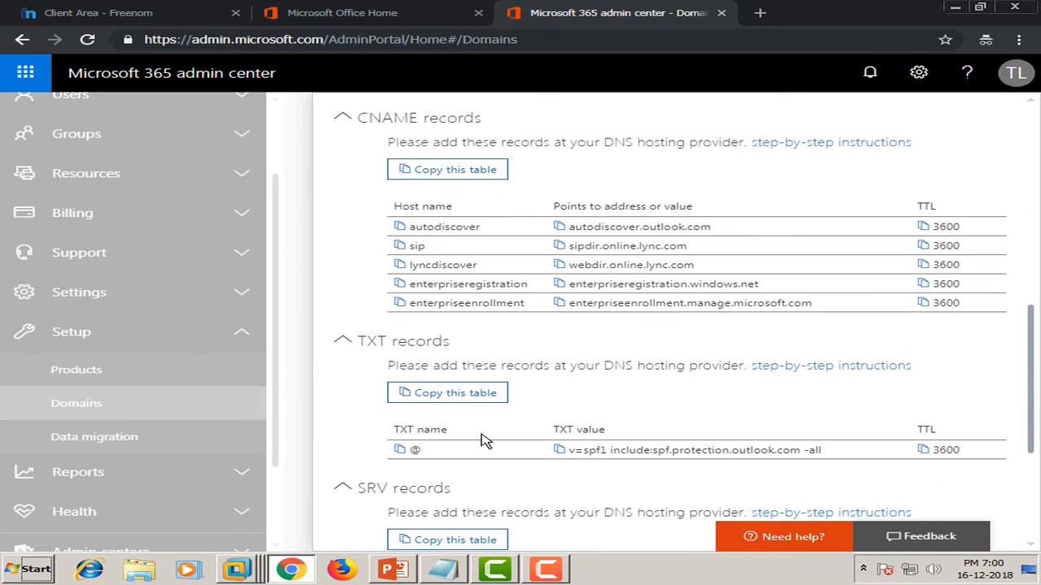
scroll(558, 401, "down", 3)
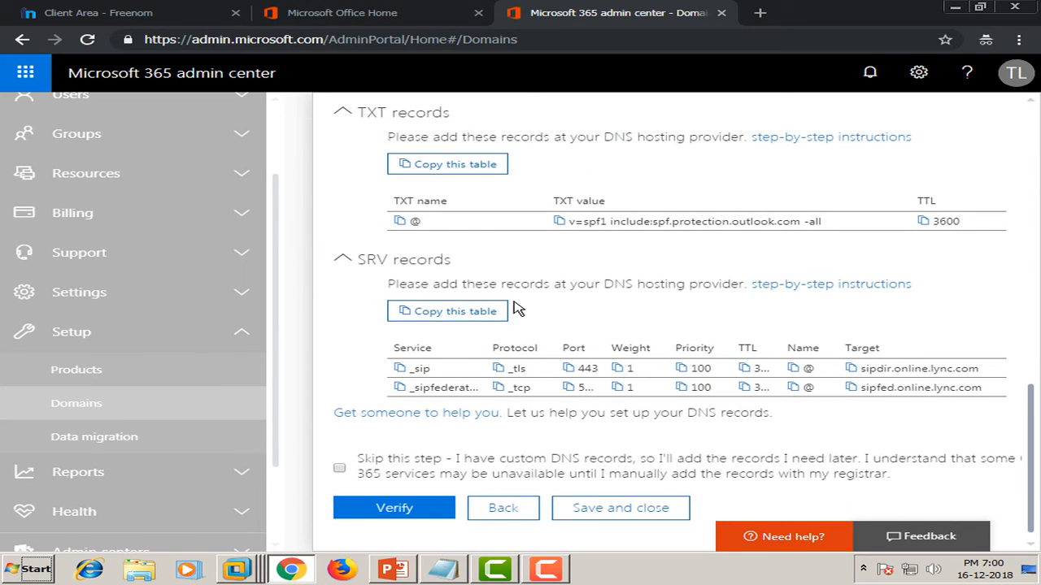
Switch to Freenom and check which record types can be added in the DNS management of techtest.gq
left_click(225, 8)
scroll(474, 378, "down", 2)
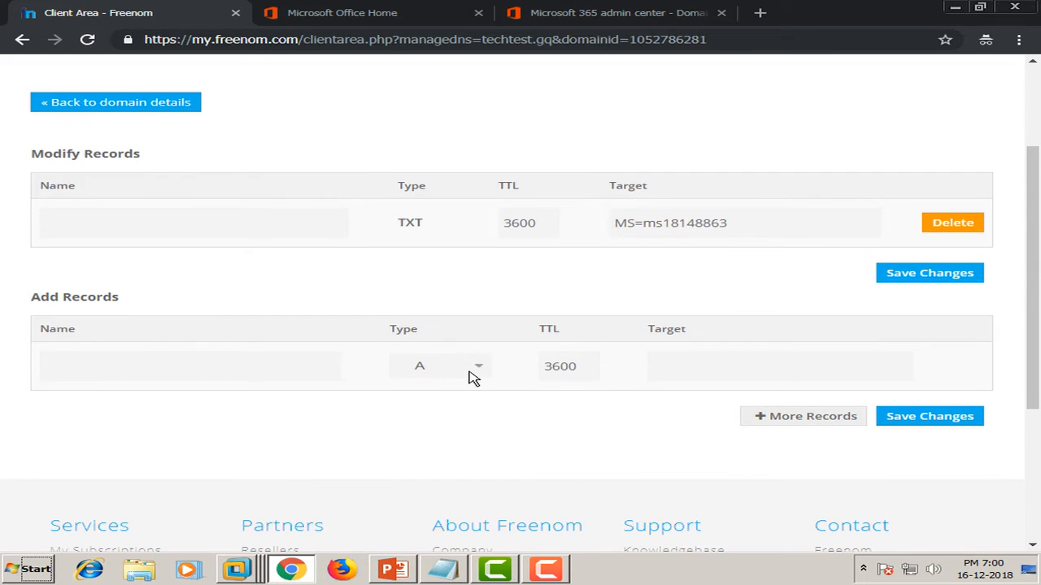
left_click(477, 368)
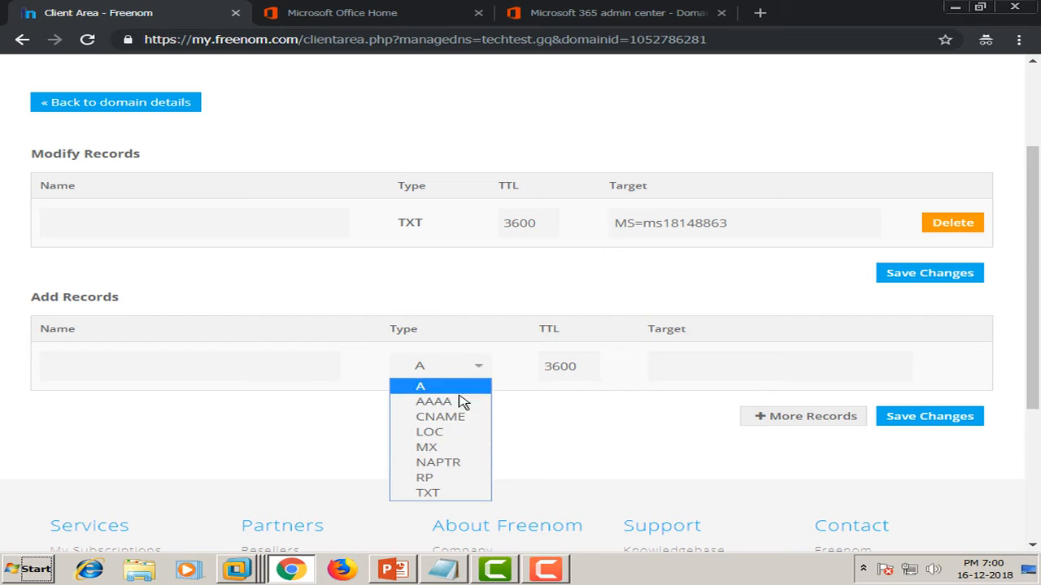
left_click(606, 439)
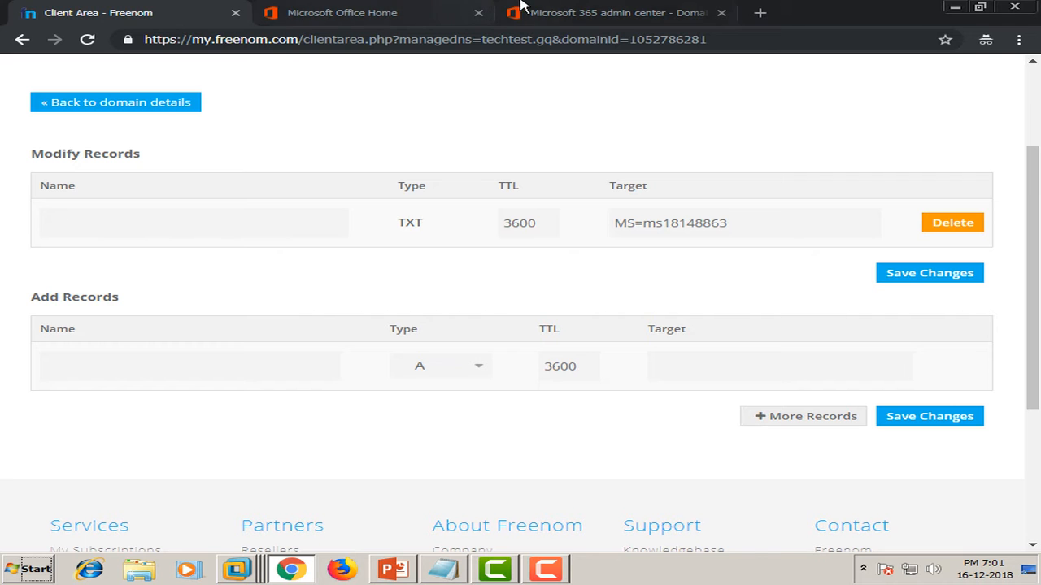
Return to the Microsoft 365 admin center, go back to the online services setup and choose to have the services set up automatically
left_click(602, 12)
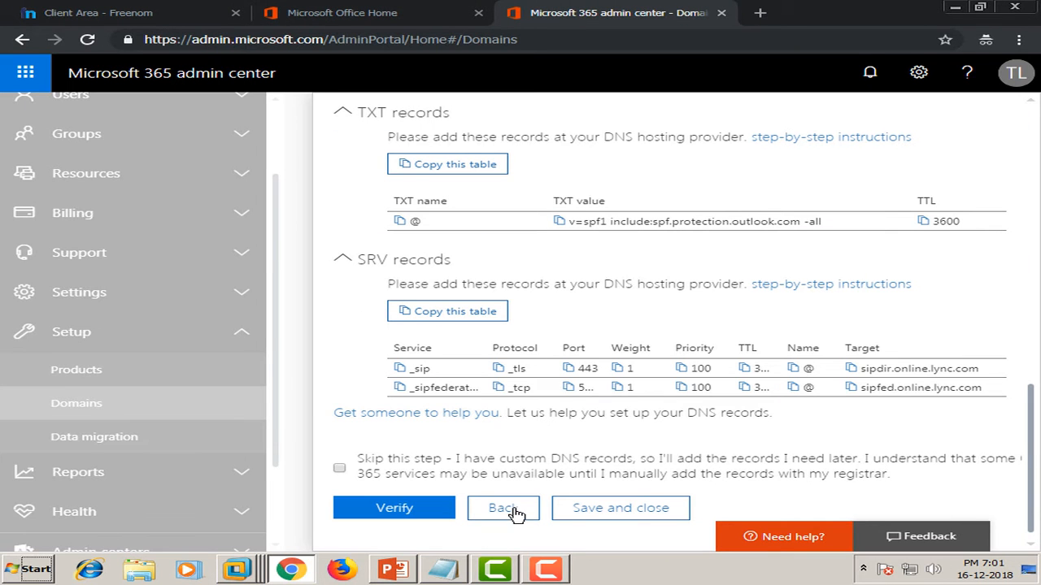
scroll(532, 417, "up", 10)
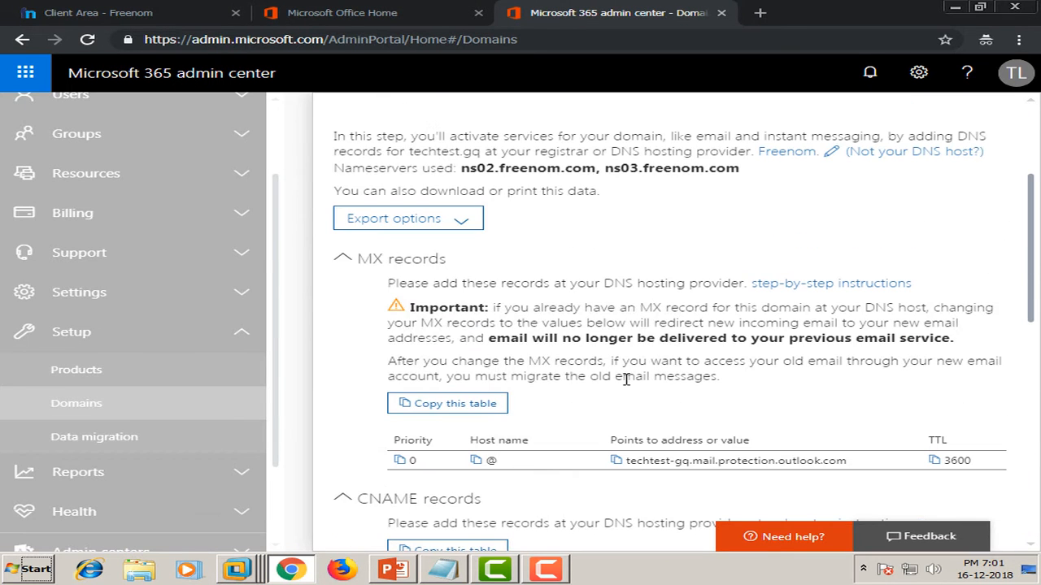
scroll(625, 380, "down", 10)
left_click(517, 508)
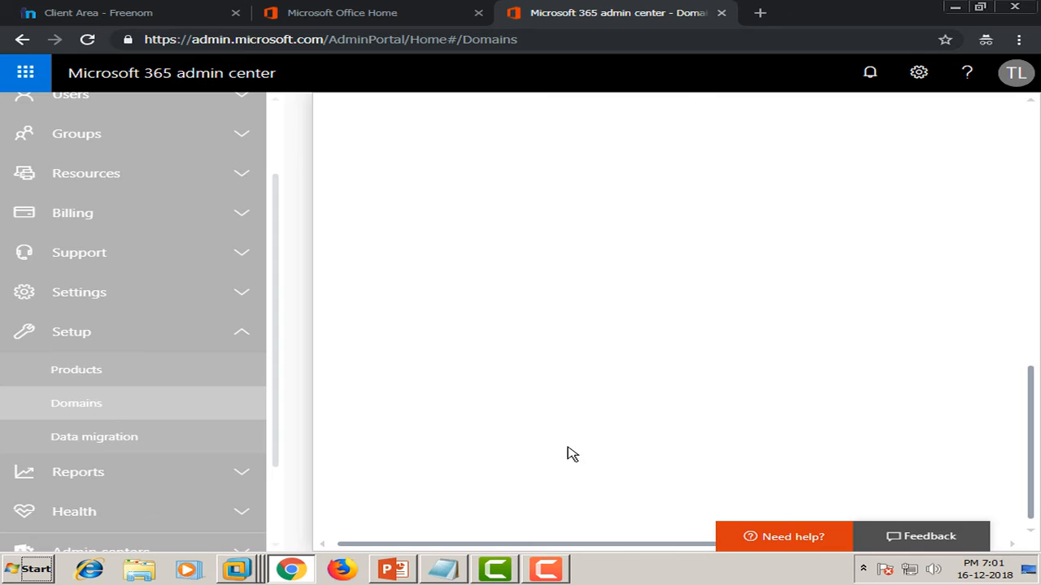
left_click(504, 496)
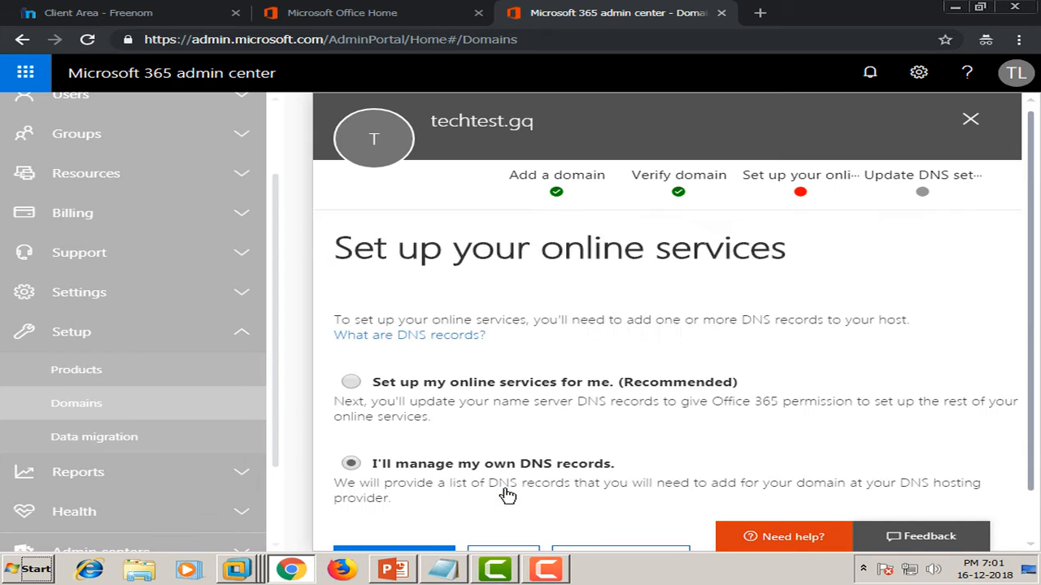
left_click(351, 382)
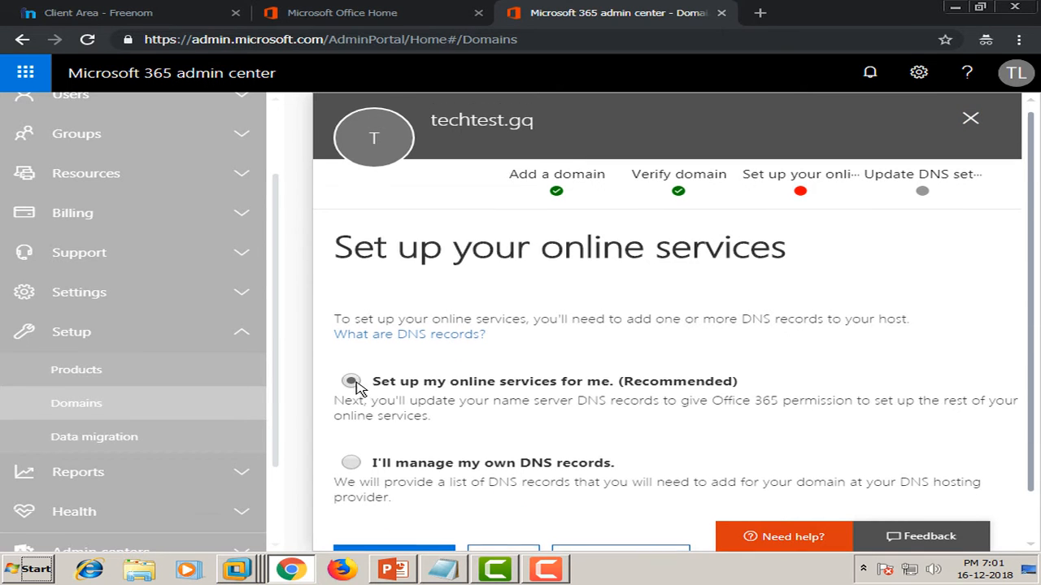
scroll(480, 382, "down", 1)
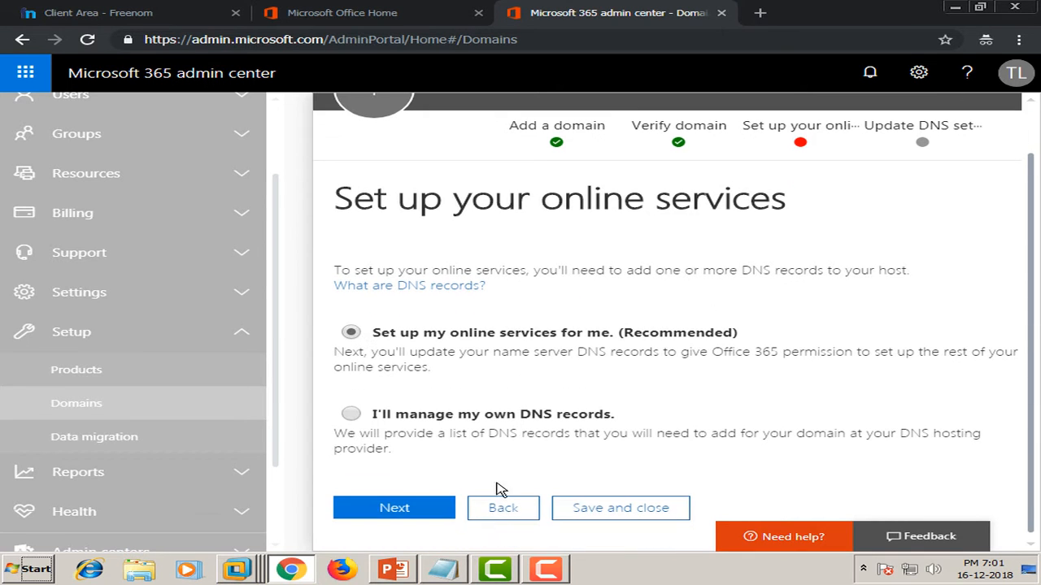
left_click(400, 509)
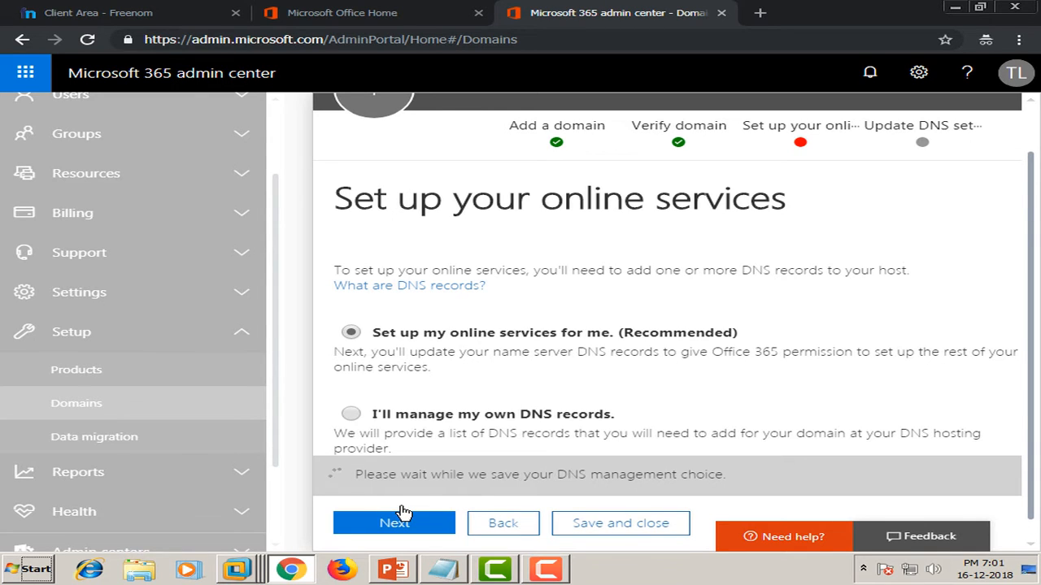
Continue with Exchange, Skype for Business and Mobile Device Management selected, without adding any website records
scroll(506, 460, "down", 3)
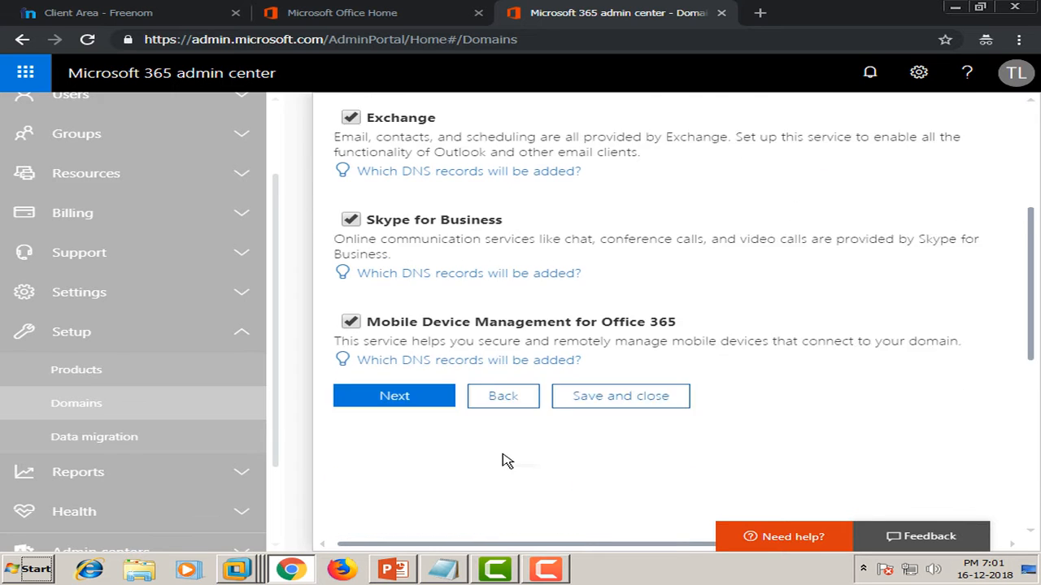
scroll(385, 356, "up", 3)
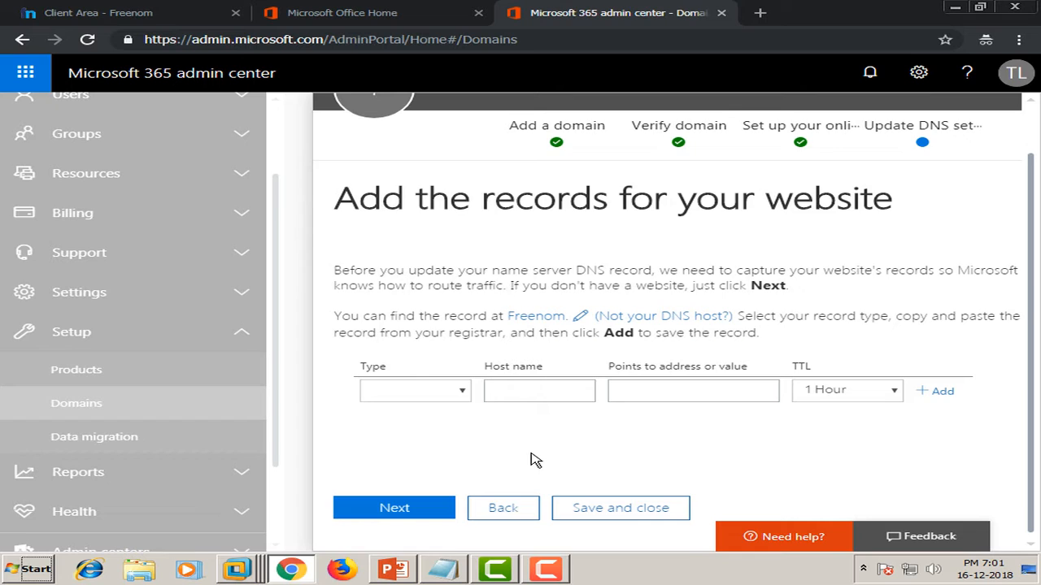
scroll(524, 453, "up", 1)
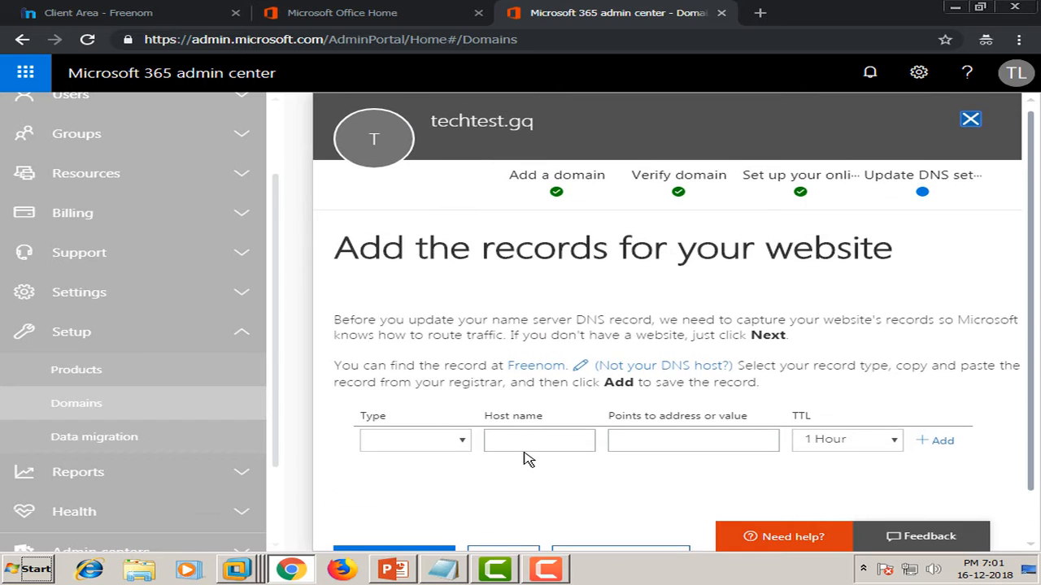
scroll(525, 460, "down", 1)
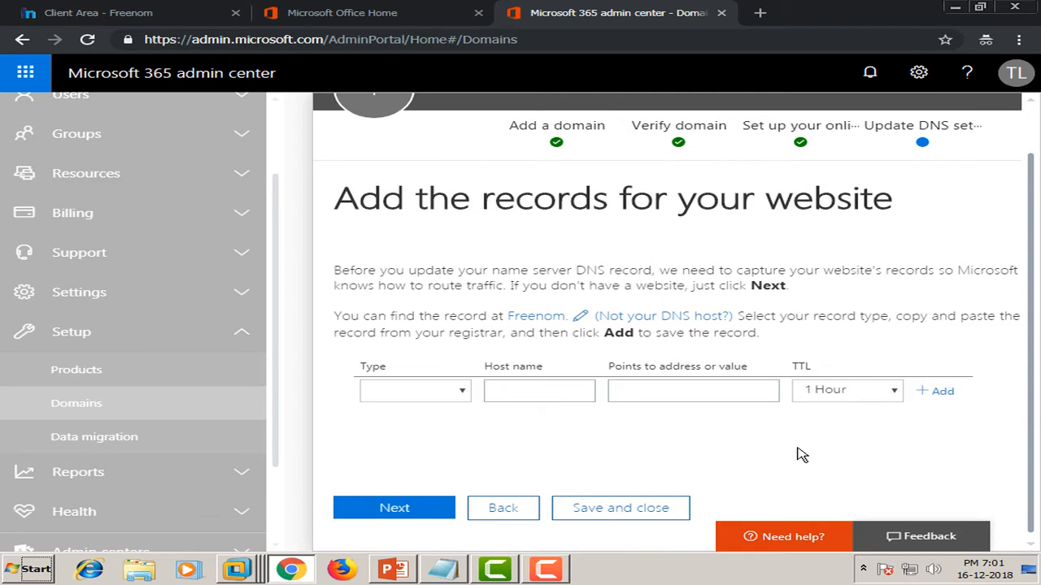
left_click(421, 510)
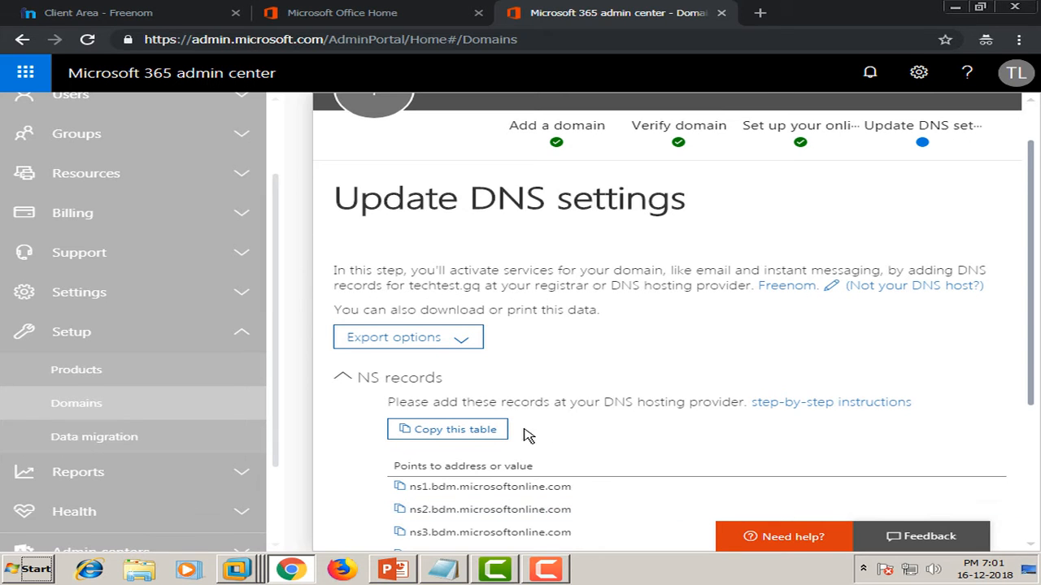
Copy the first NS record value, ns1.bdm.microsoftonline.com, from the DNS settings update
scroll(537, 428, "down", 3)
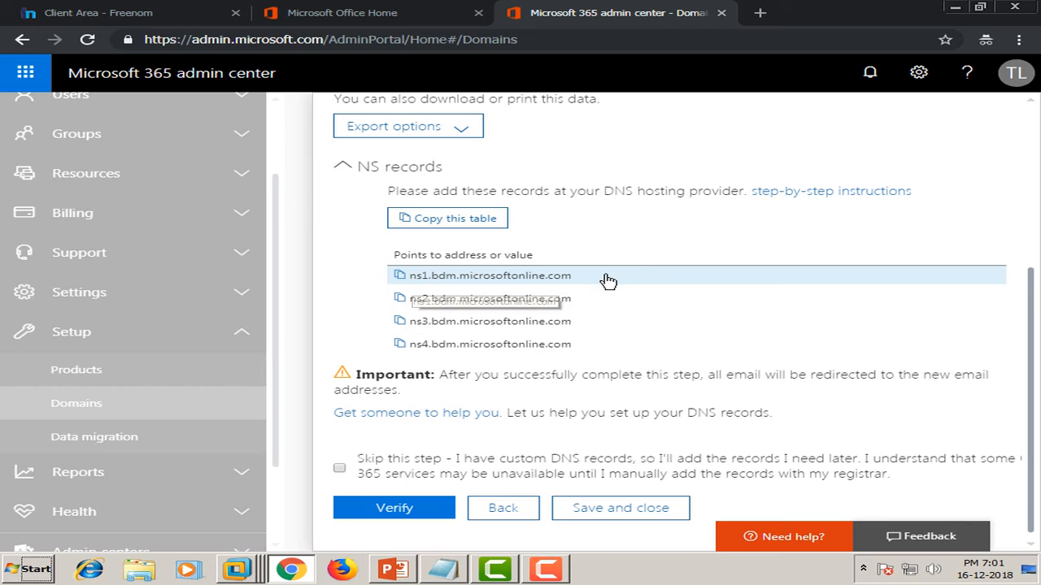
left_click_drag(571, 278, 383, 291)
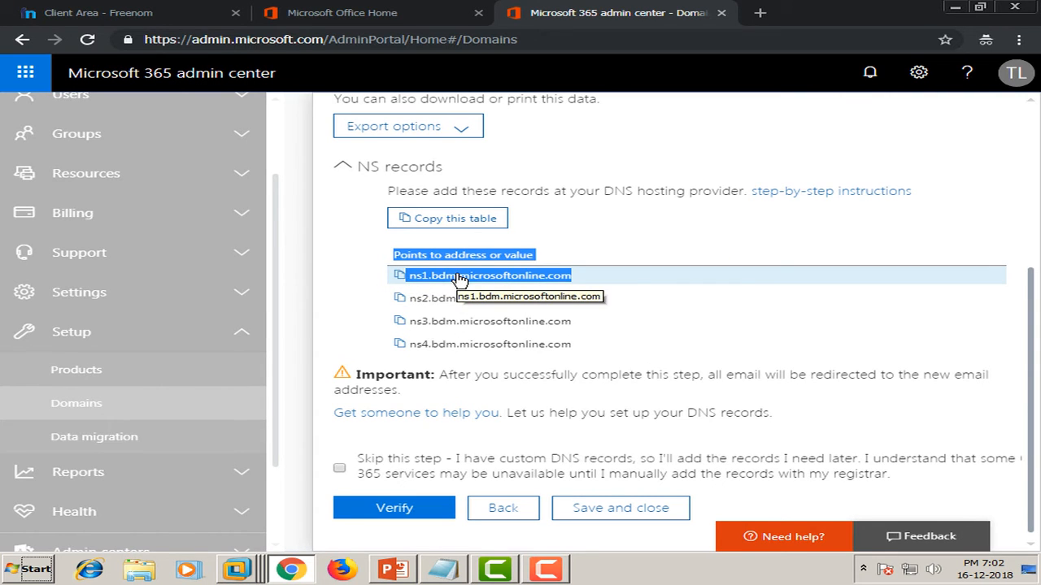
left_click(404, 279)
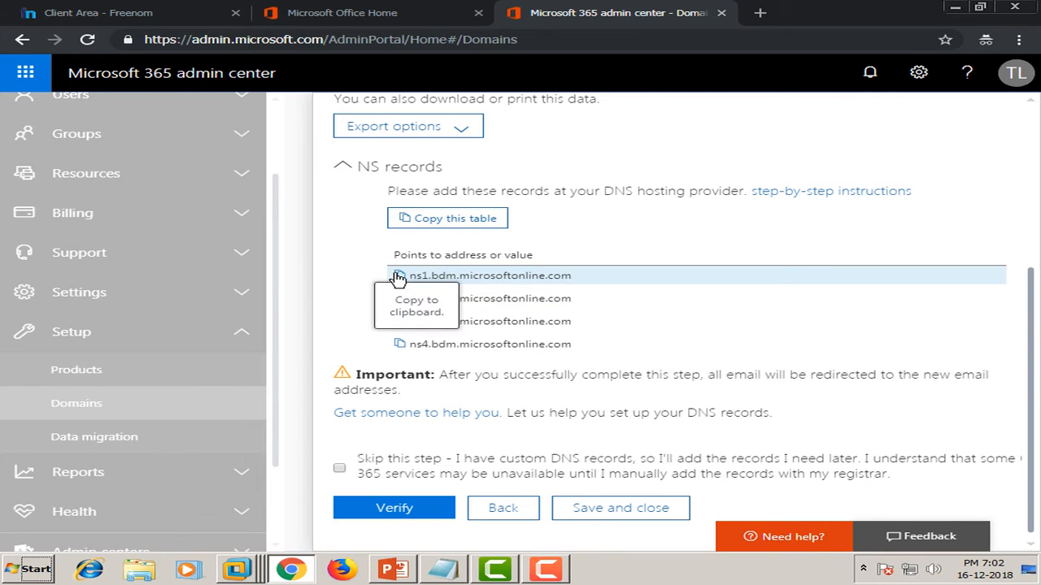
In Freenom, switch techtest.gq to custom nameservers and set Nameserver 1 to ns1.bdm.microsoftonline.com
left_click(31, 10)
scroll(439, 260, "up", 2)
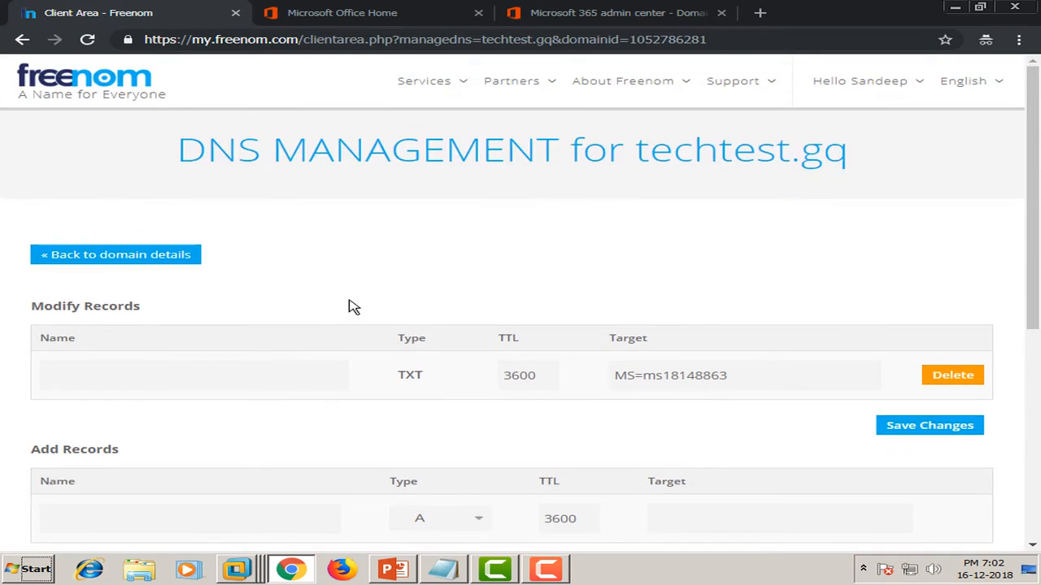
left_click(153, 259)
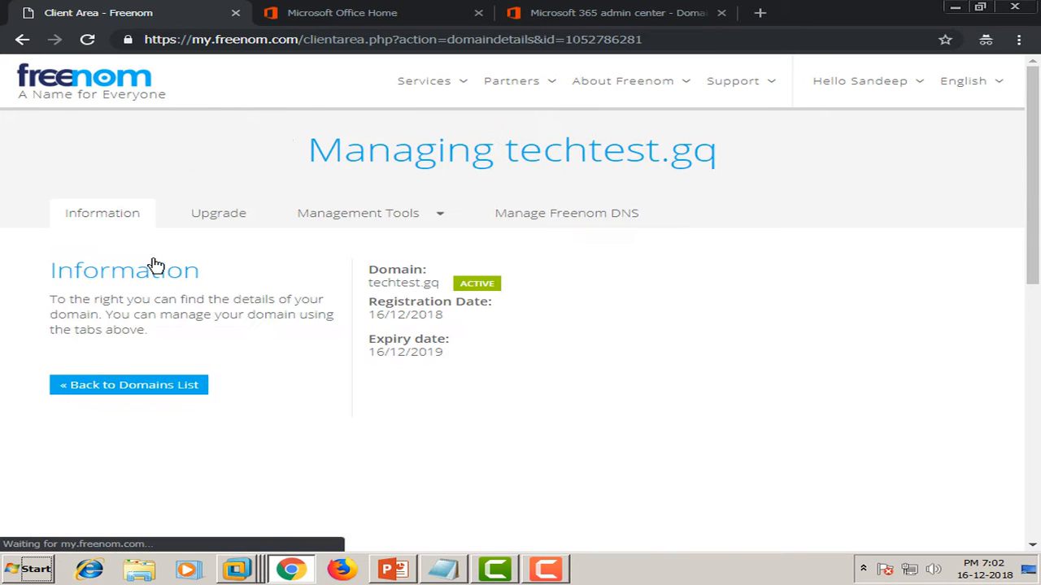
left_click(360, 223)
left_click(383, 248)
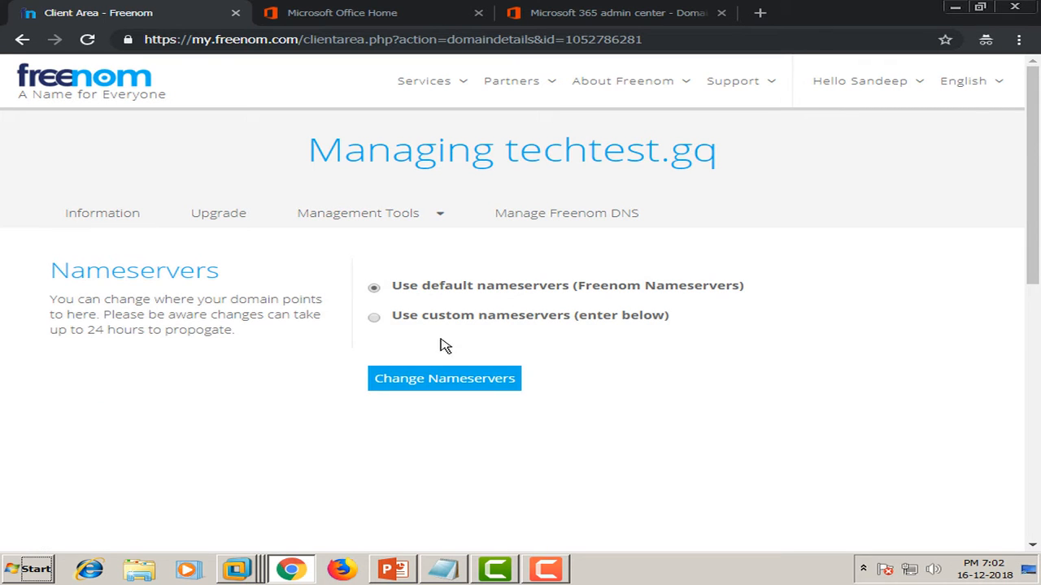
left_click(532, 319)
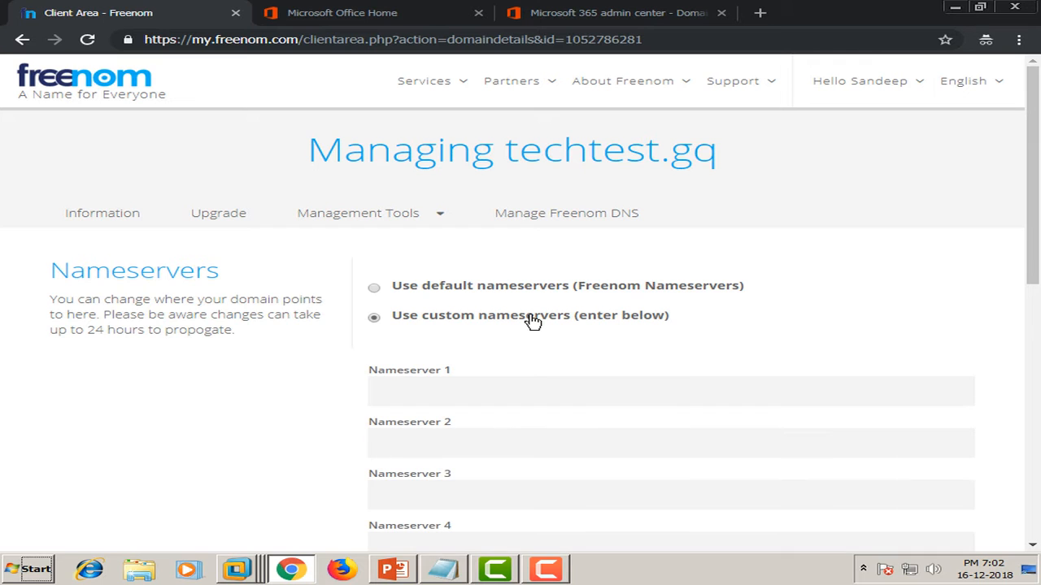
left_click(523, 398)
key("ctrl+v")
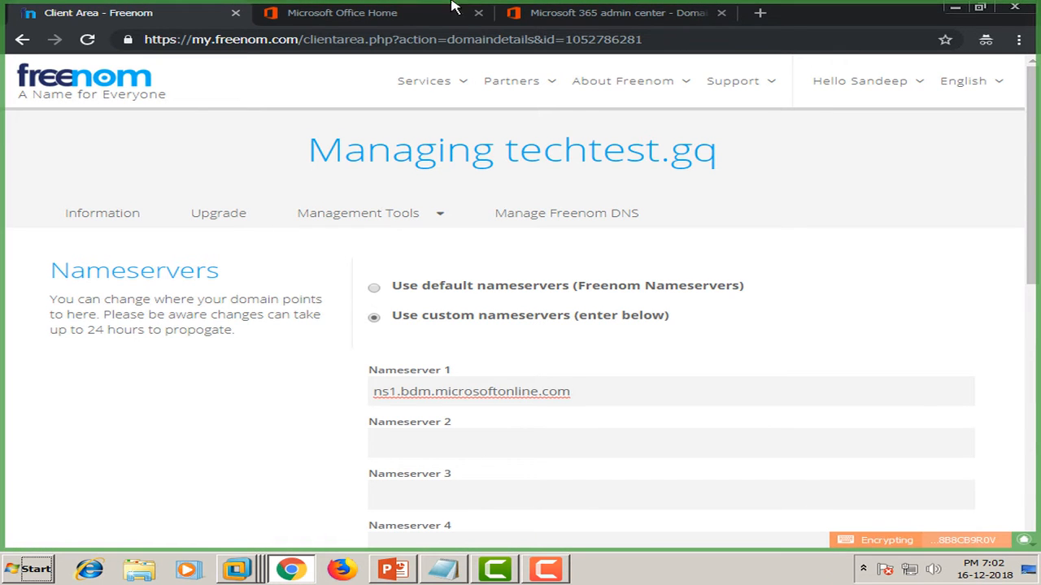
Copy ns2.bdm.microsoftonline.com from the admin center and enter it as Nameserver 2 in Freenom
left_click(610, 13)
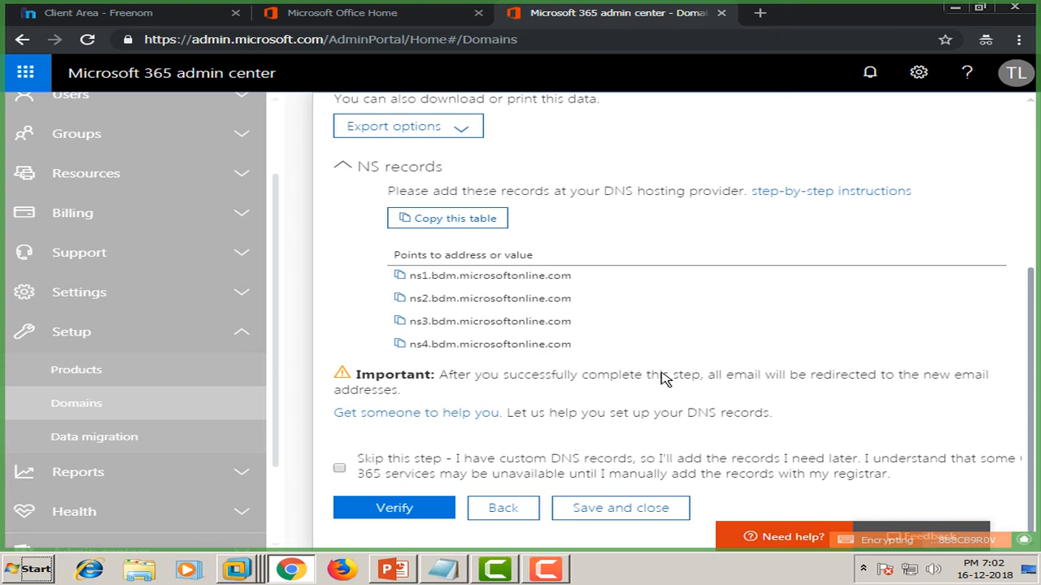
left_click(399, 299)
left_click(122, 12)
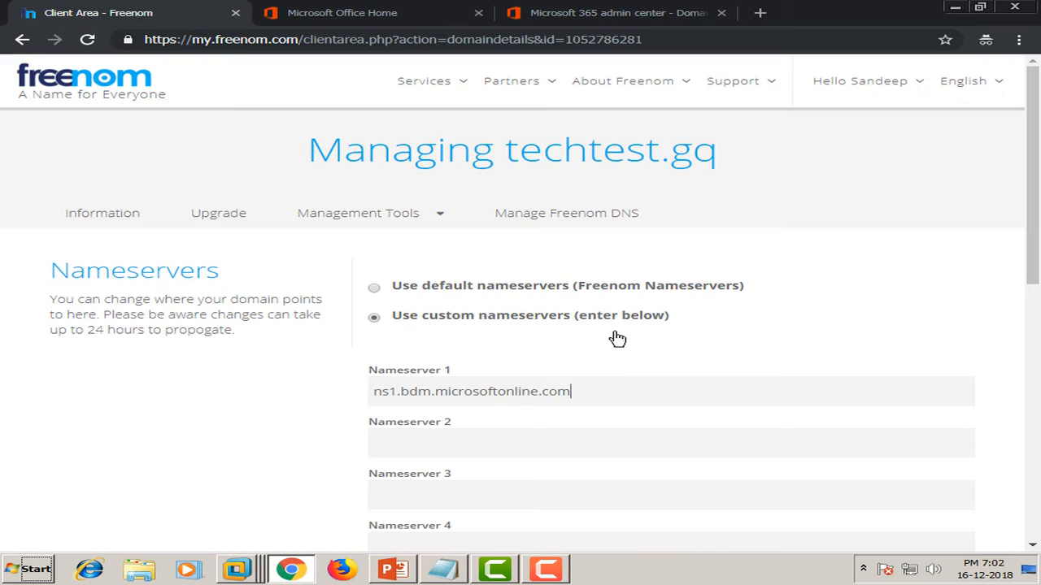
left_click(404, 445)
key("ctrl+v")
Copy ns3.bdm.microsoftonline.com from the admin center and enter it as Nameserver 3 in Freenom
left_click(609, 12)
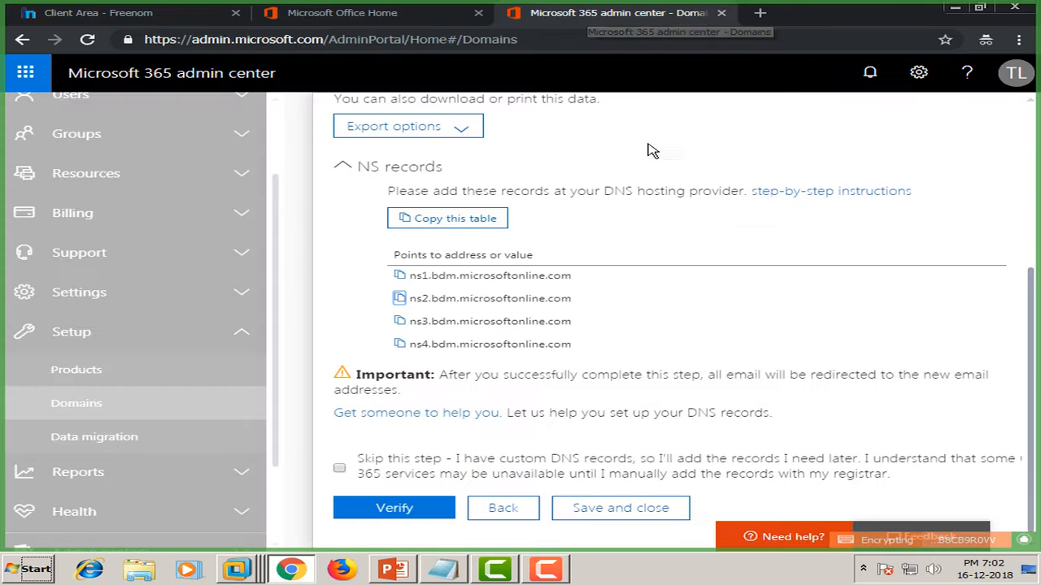
left_click(400, 321)
left_click(137, 13)
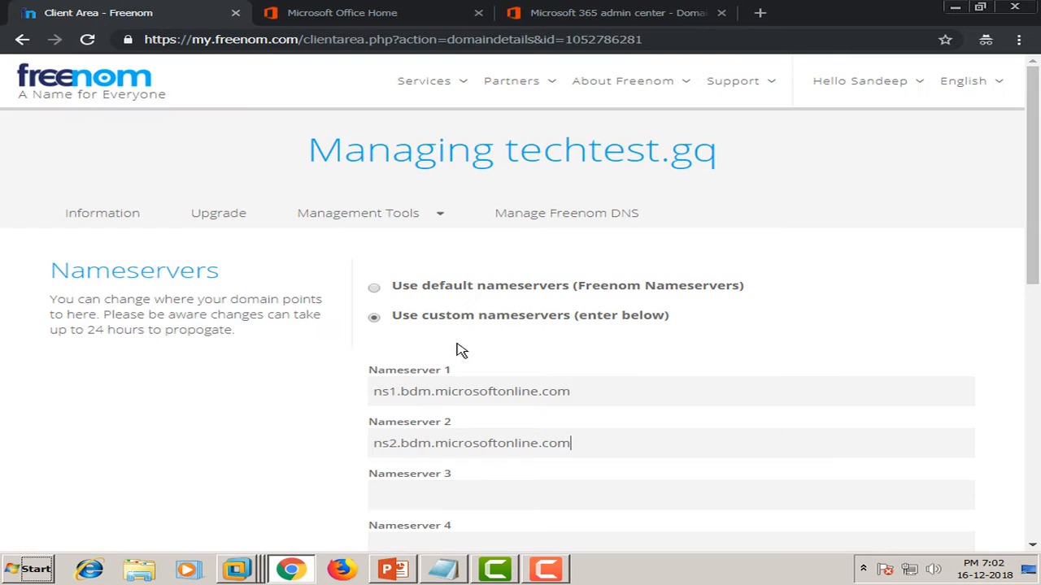
left_click(404, 493)
key("ctrl+v")
scroll(404, 493, "down", 3)
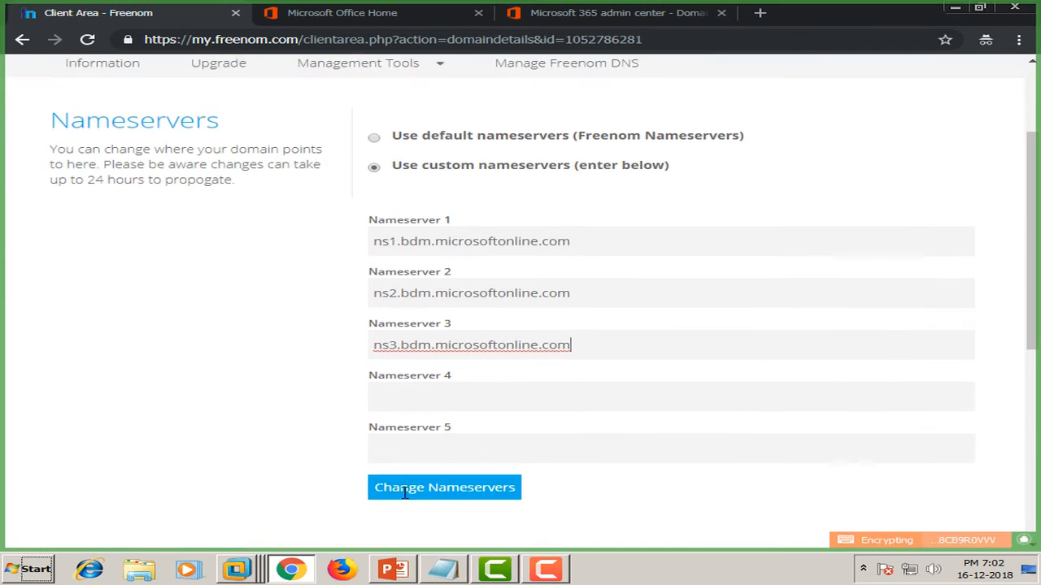
Copy ns4.bdm.microsoftonline.com from the admin center, enter it as Nameserver 4 in Freenom, and save the nameserver changes
left_click(569, 12)
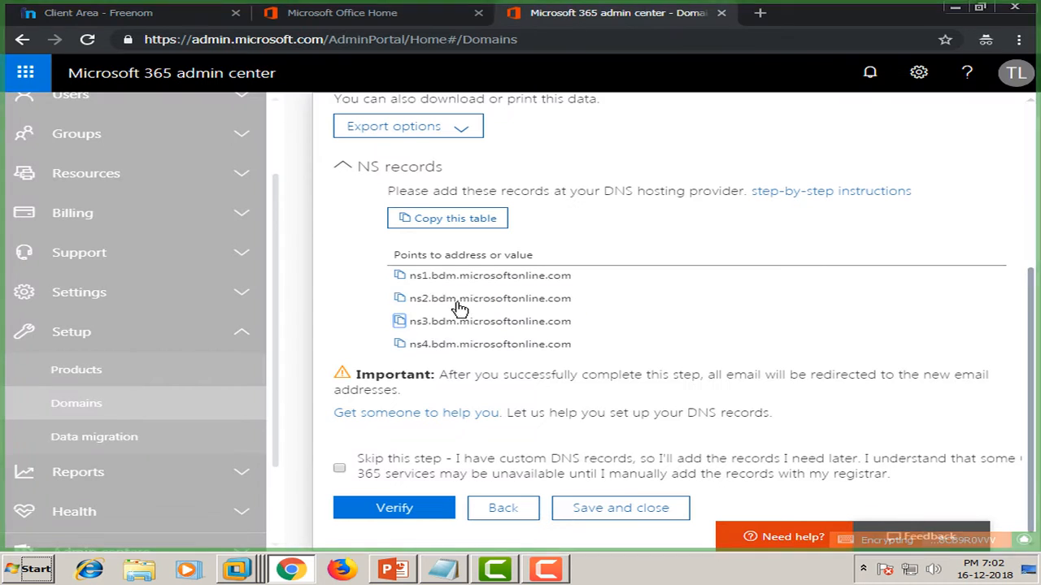
left_click(399, 344)
left_click(137, 12)
left_click(419, 398)
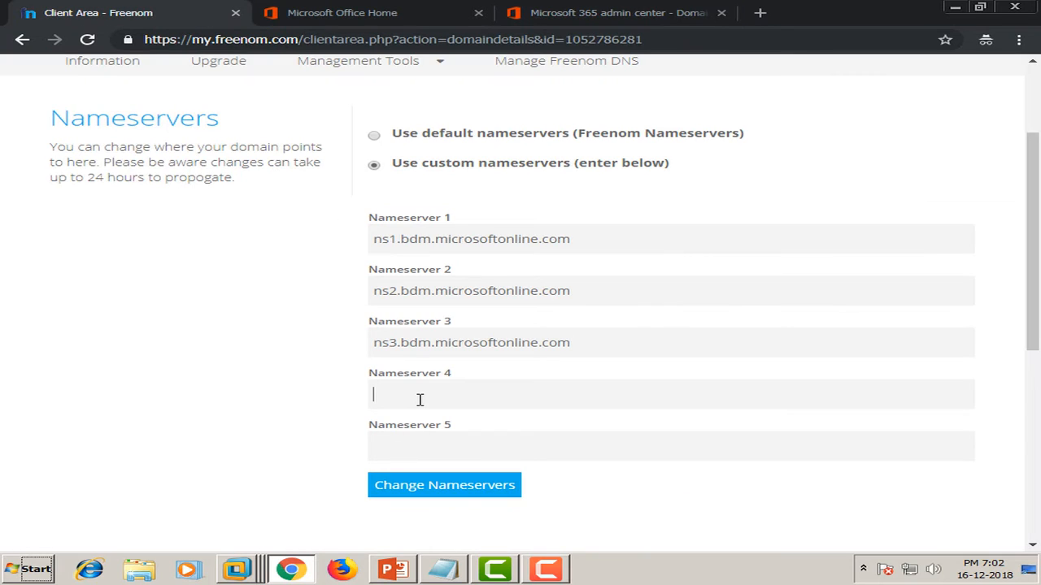
key("ctrl+v")
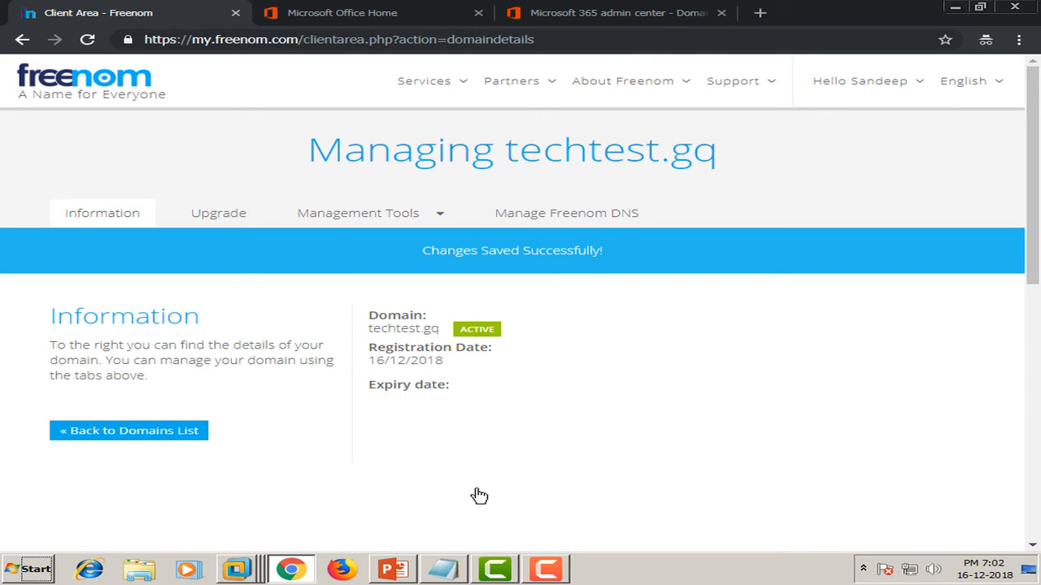
Verify techtest.gq's DNS settings in the Microsoft 365 admin center and review the expected and actual NS records
left_click(606, 14)
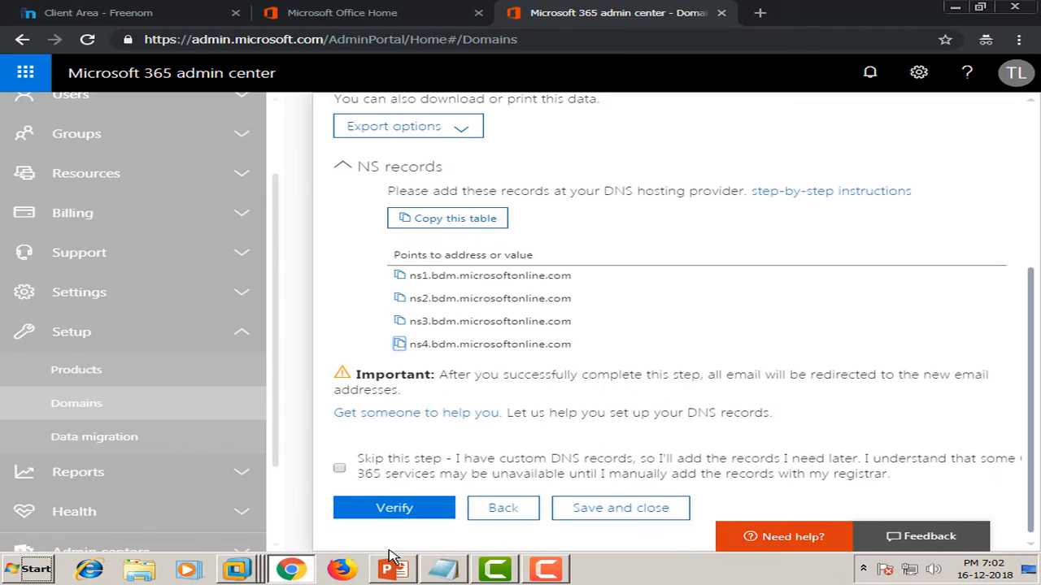
left_click(401, 510)
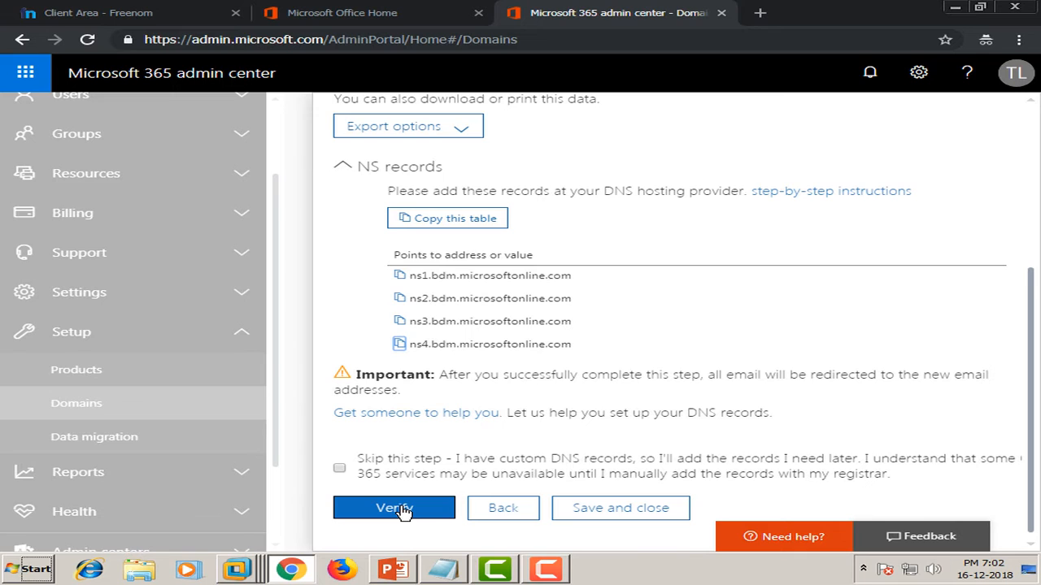
scroll(406, 513, "down", 1)
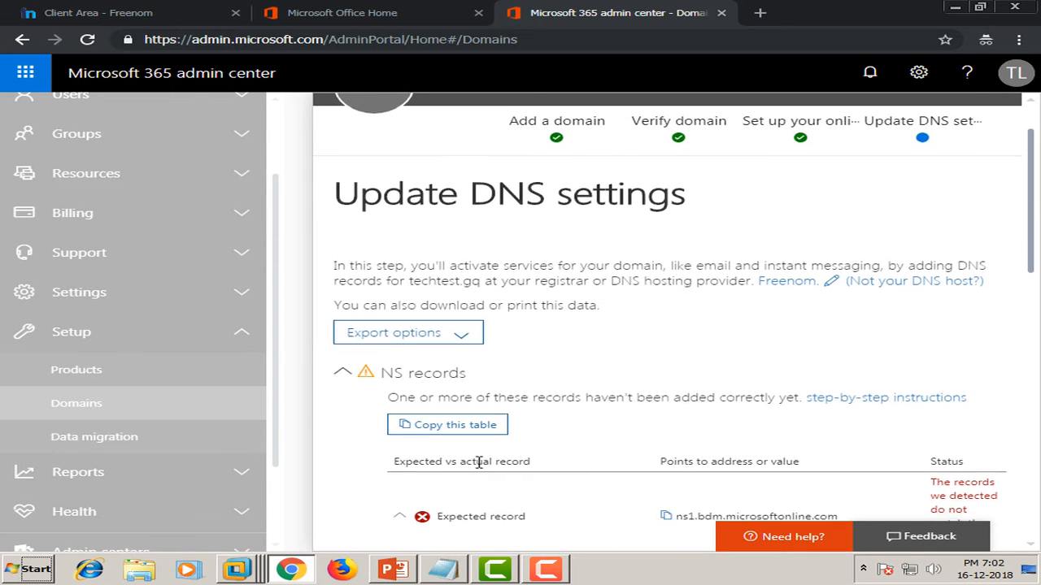
scroll(477, 463, "down", 1)
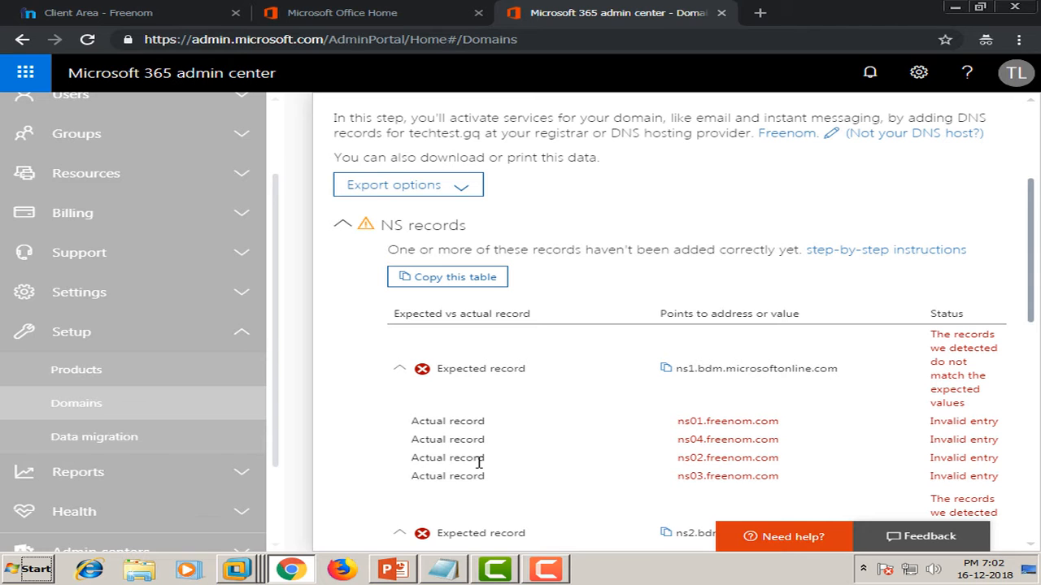
scroll(479, 462, "down", 6)
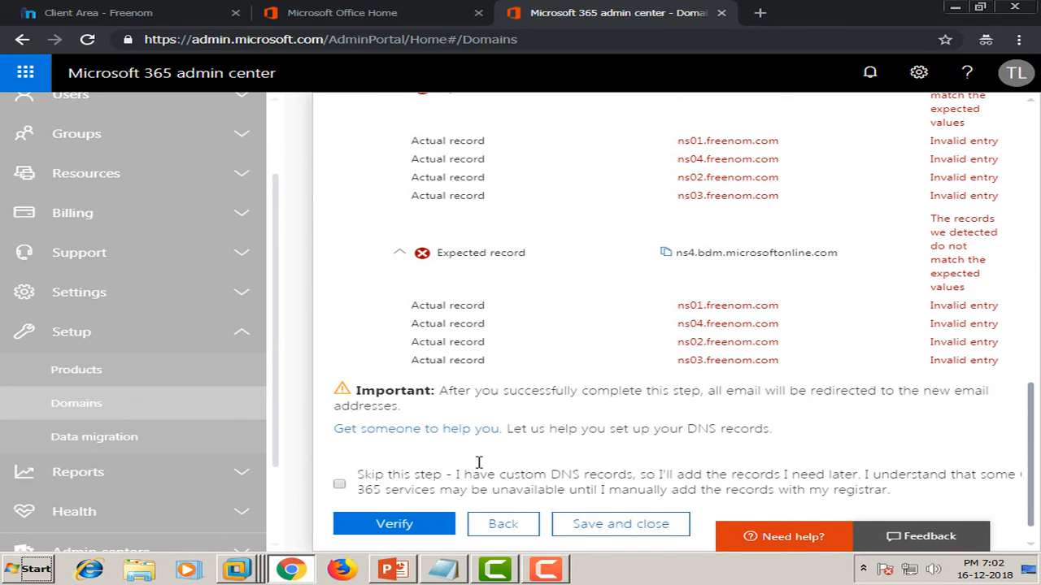
scroll(478, 463, "up", 3)
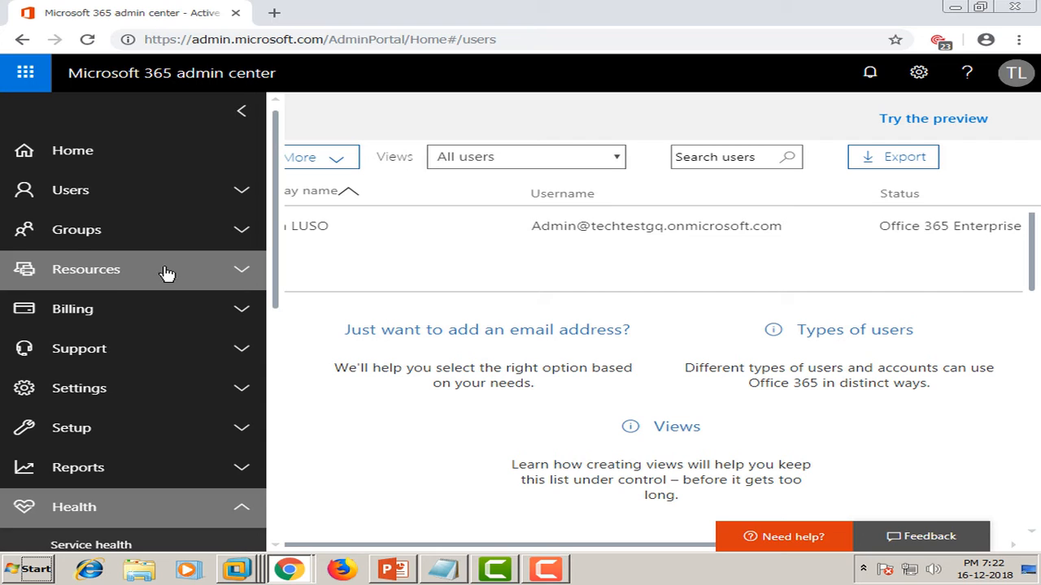
Expand the user management section and check the admin account's username in the active users list
left_click(203, 193)
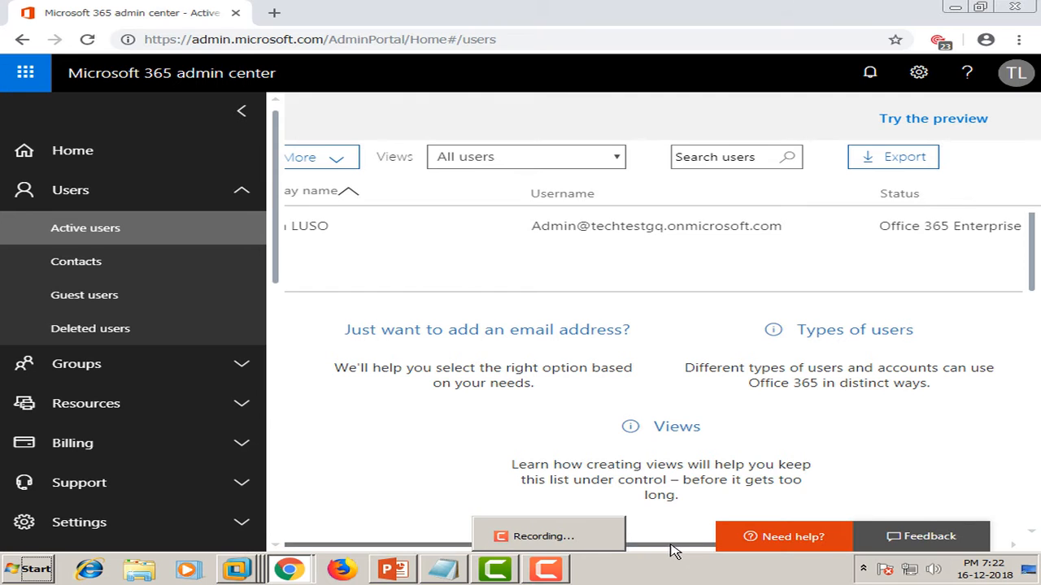
left_click_drag(673, 548, 580, 548)
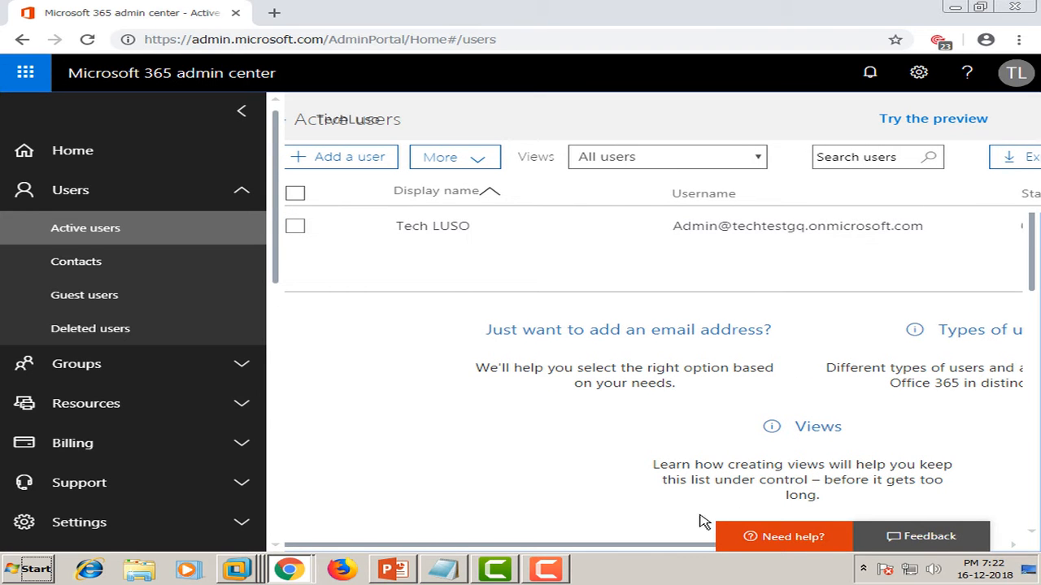
left_click_drag(685, 548, 744, 539)
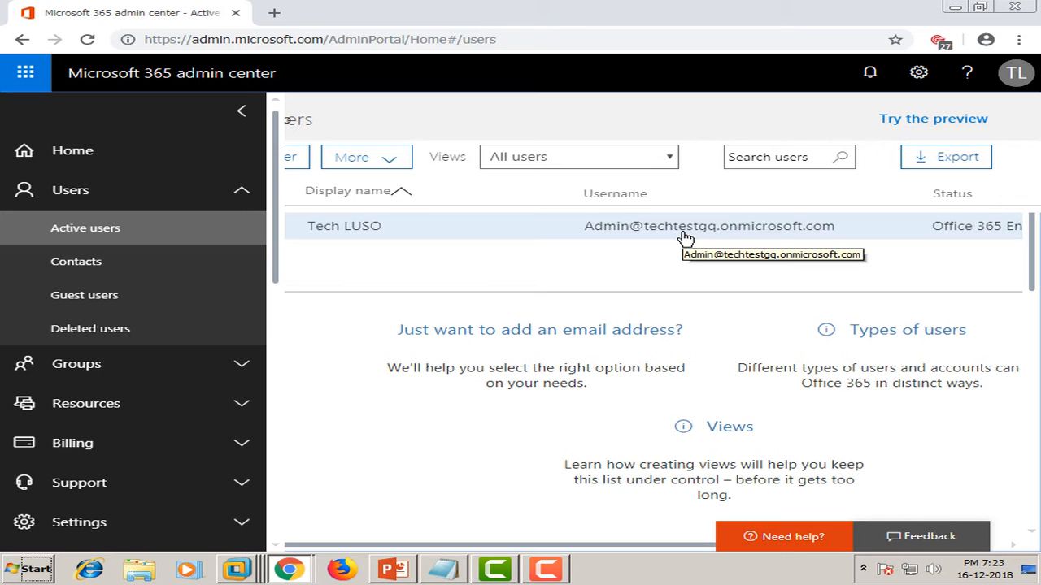
Switch to the Azure Active Directory admin center and open the admin user's profile from the list of all users
scroll(204, 467, "down", 6)
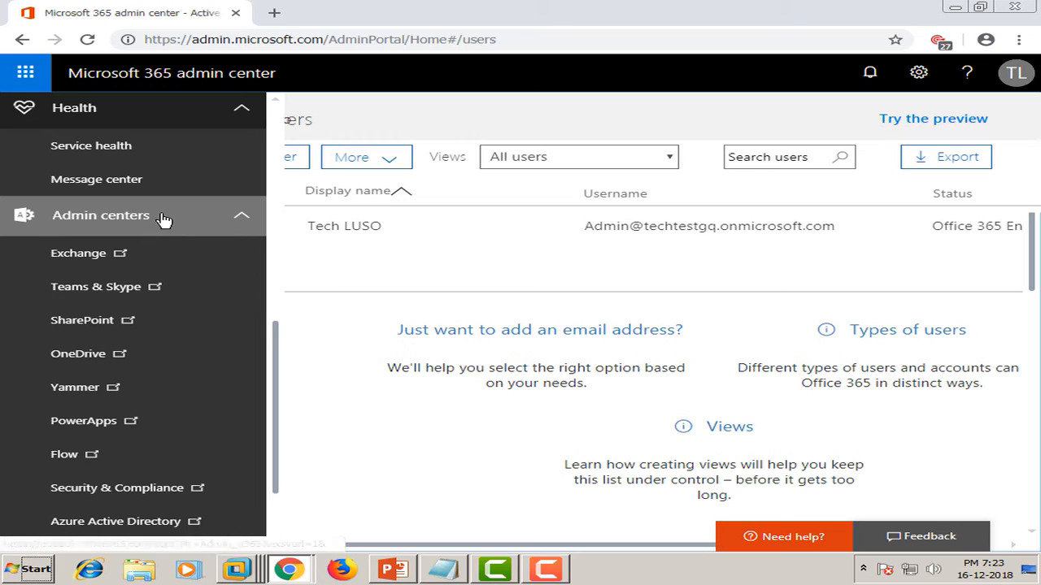
scroll(207, 366, "down", 2)
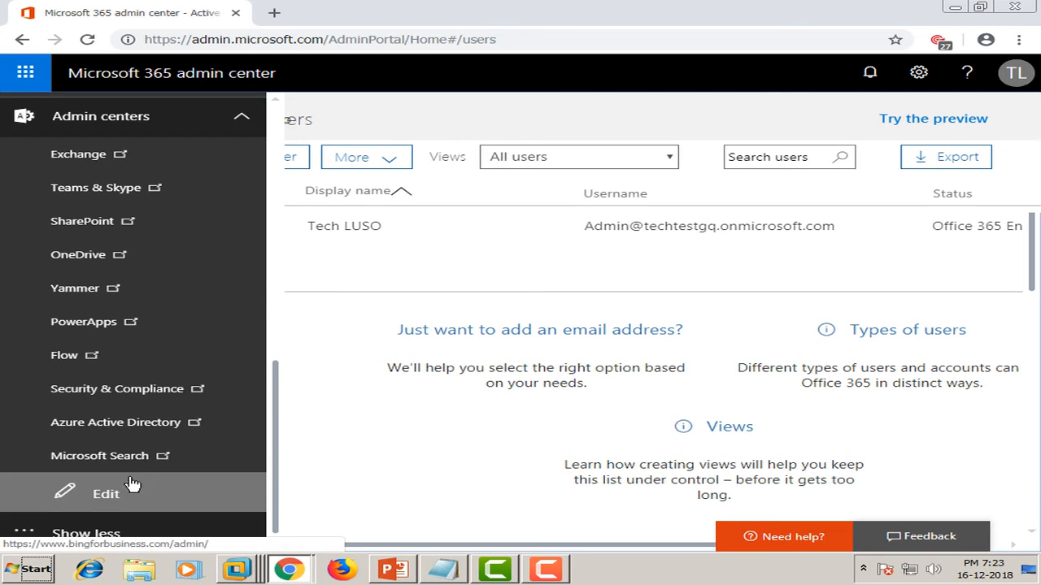
left_click(168, 429)
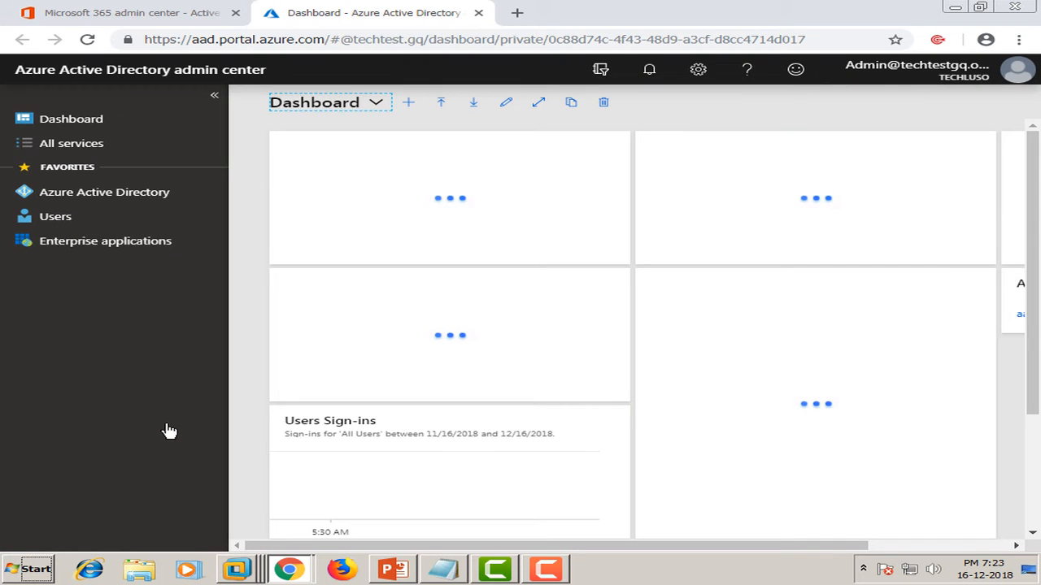
left_click(66, 222)
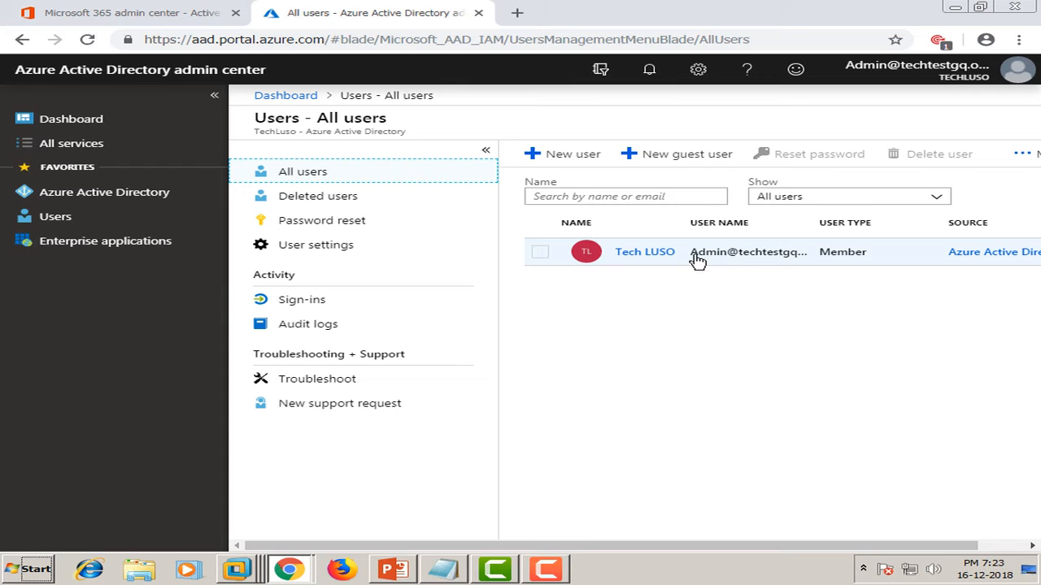
left_click(648, 256)
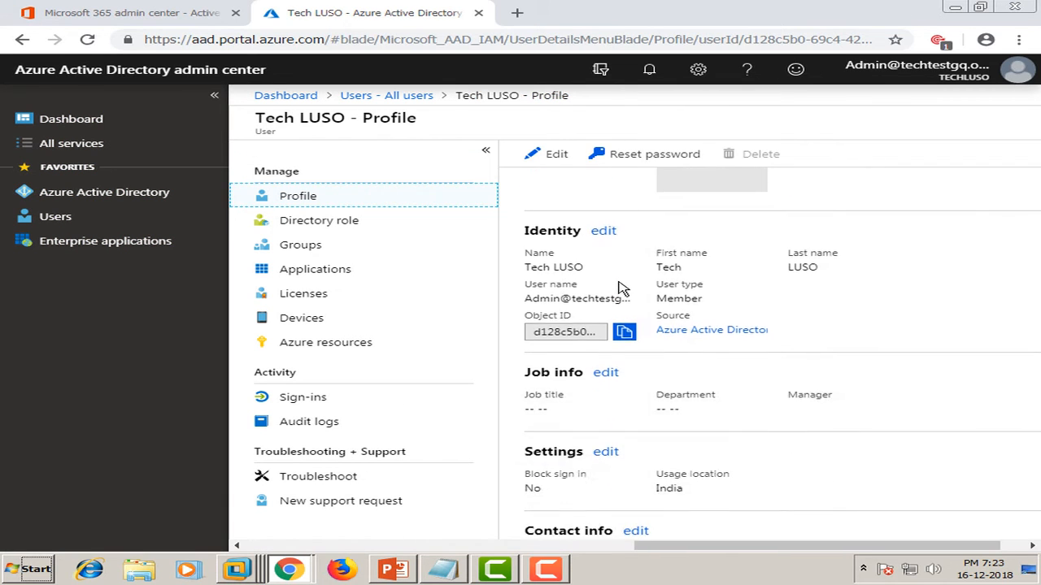
Edit the admin user's profile so the user name uses the domain techtest.gq, and save the change
left_click(545, 154)
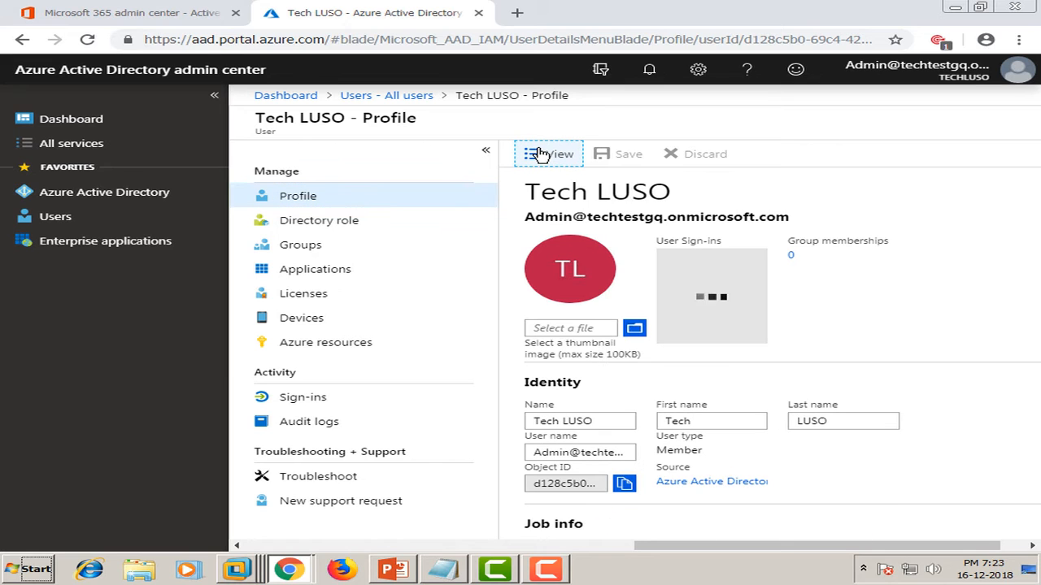
scroll(697, 290, "down", 3)
scroll(653, 349, "up", 2)
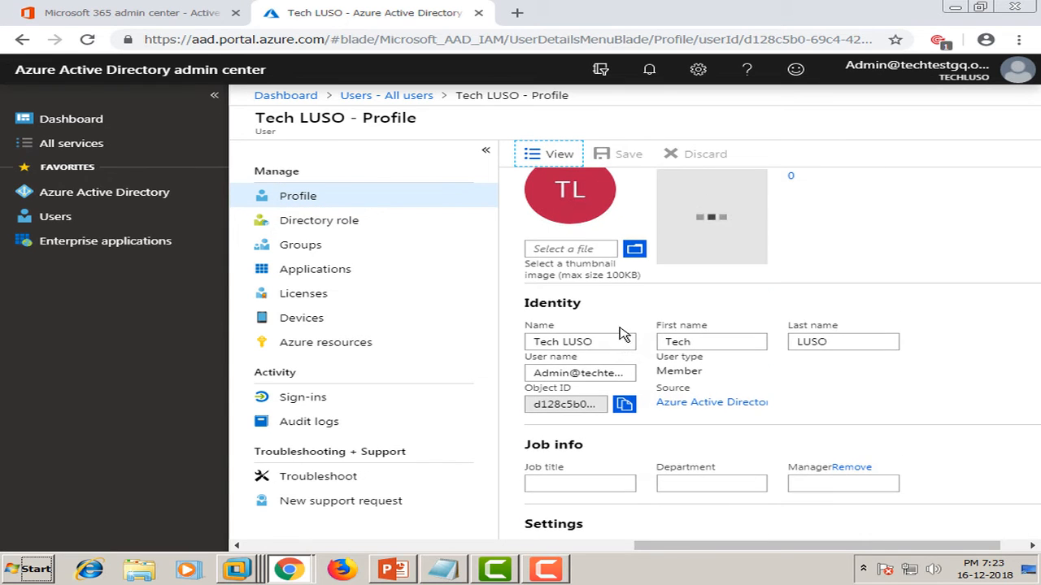
left_click_drag(578, 374, 637, 376)
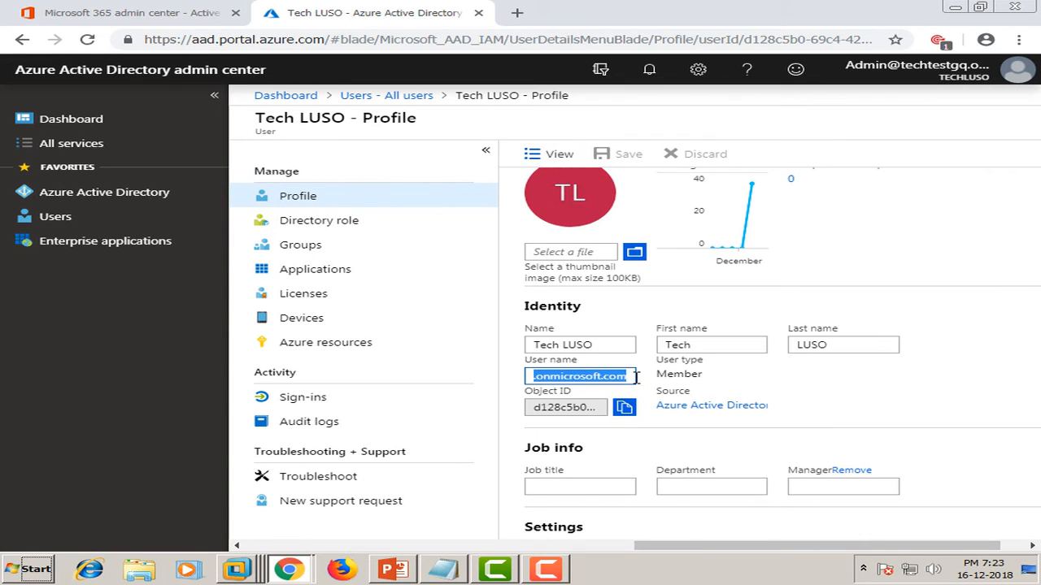
left_click(636, 376)
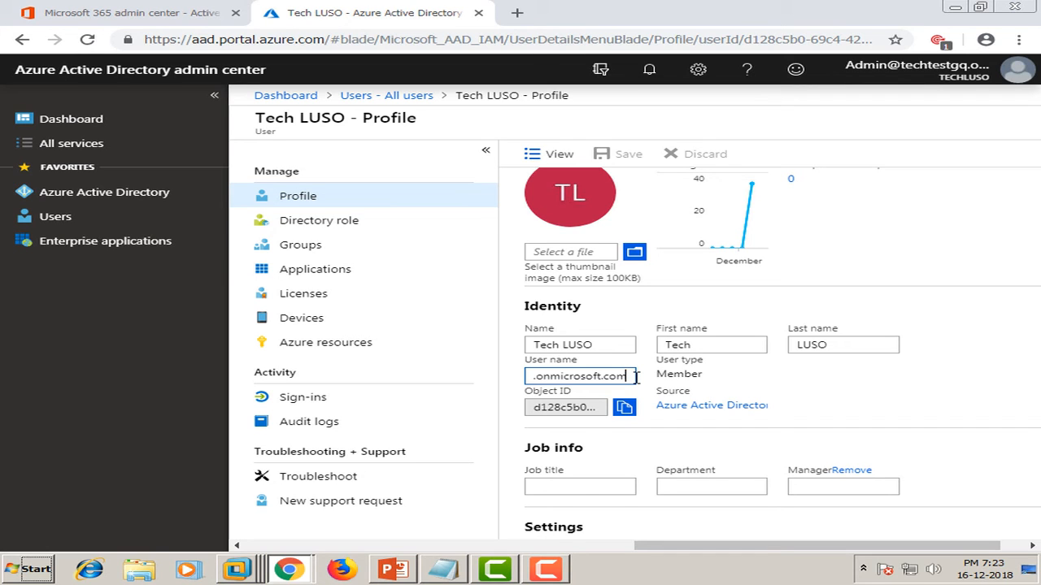
key("BackSpace")
key("BackSpace")
key("BackSpace")
key("BackSpace")
key("BackSpace")
key("BackSpace")
key("BackSpace")
key("BackSpace")
key("BackSpace")
key("BackSpace")
key("BackSpace")
key("BackSpace")
key("BackSpace")
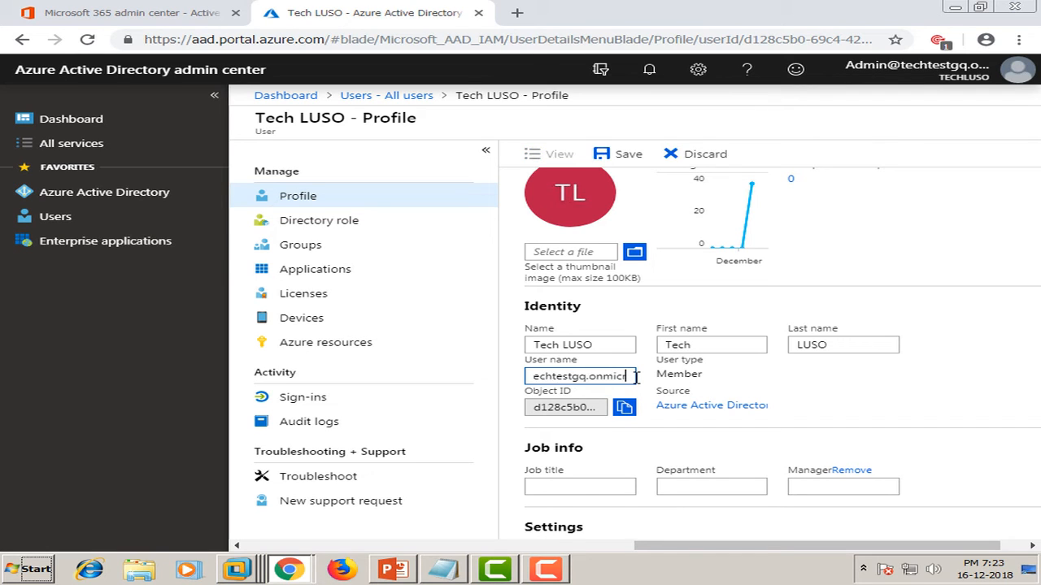
key("BackSpace")
key("BackSpace")
key("BackSpace")
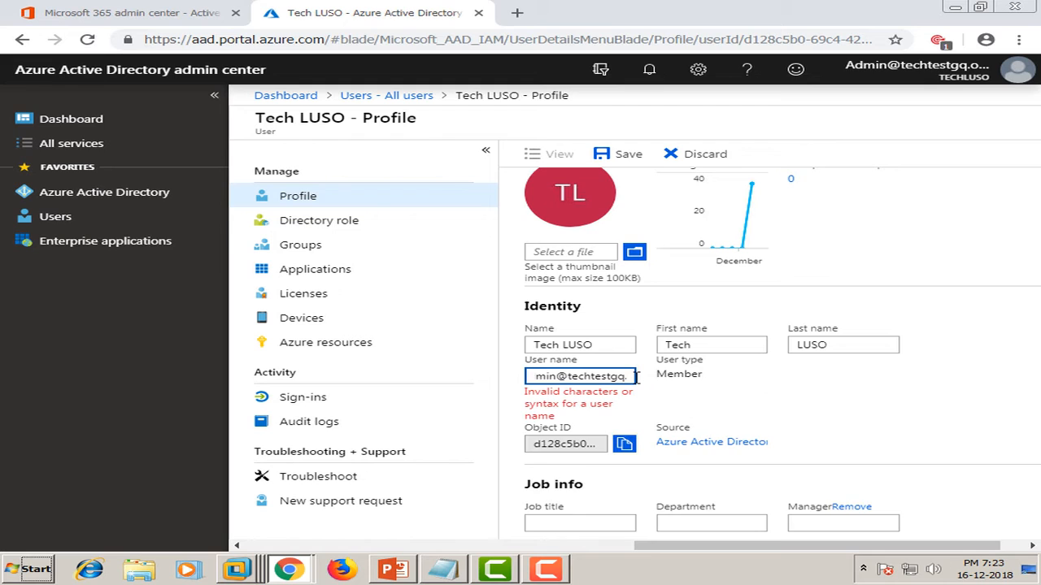
key("Left")
key("Left")
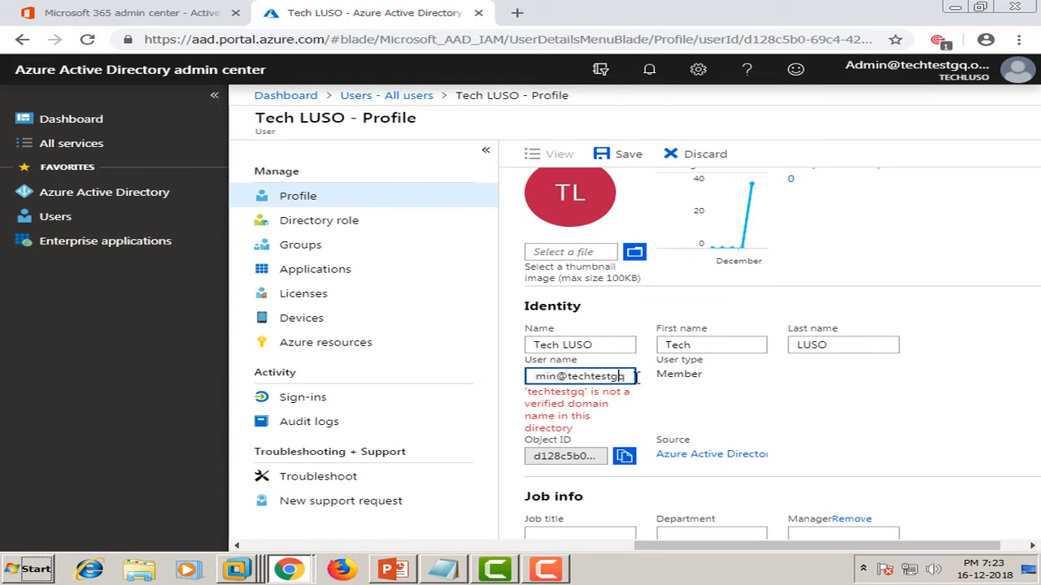
type(".")
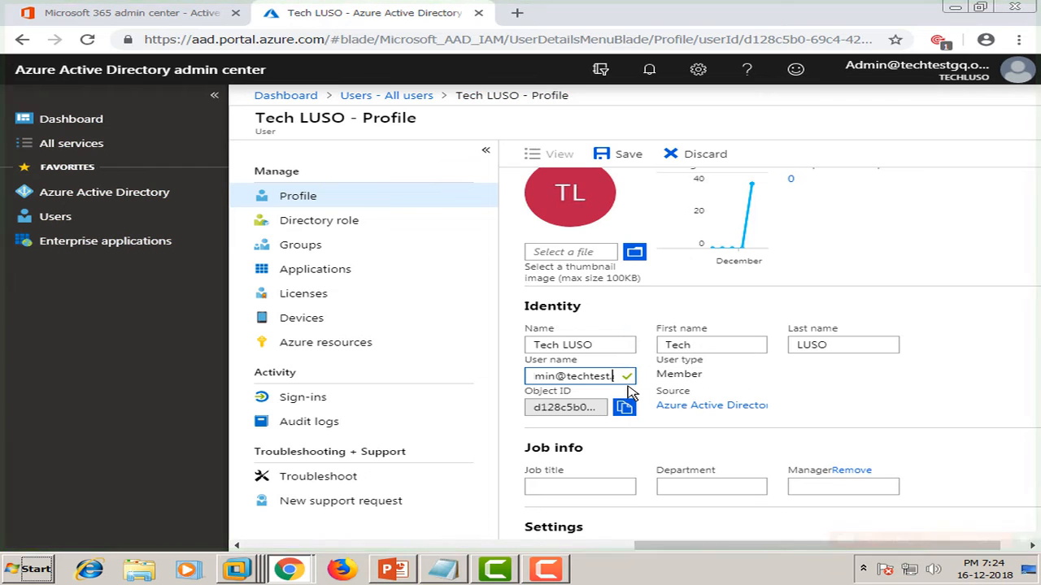
scroll(630, 404, "up", 2)
left_click(622, 156)
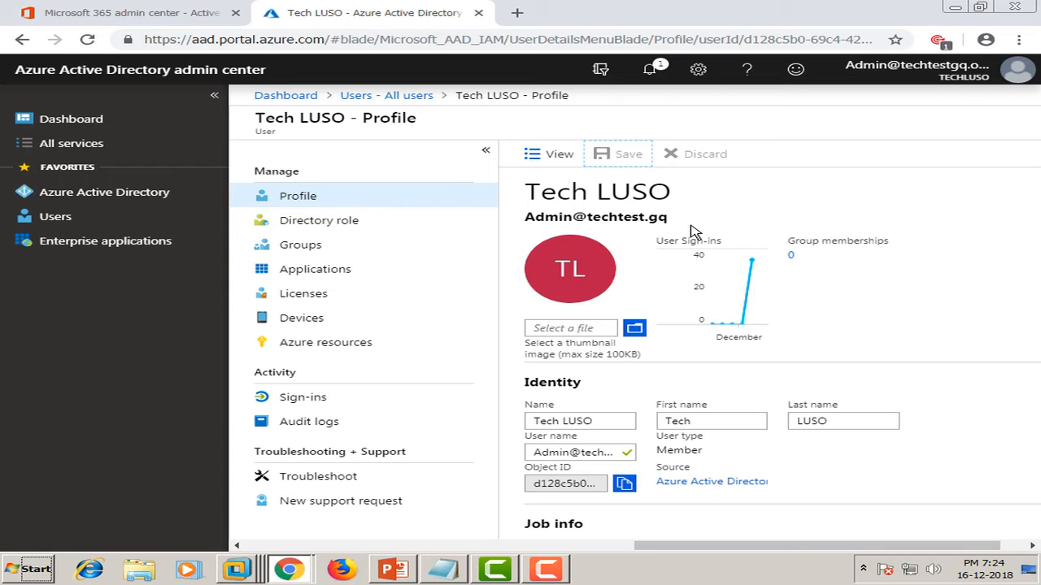
Close the Azure Active Directory admin center, reload the active users list in the Microsoft 365 admin center, and expand the user management section
left_click(479, 14)
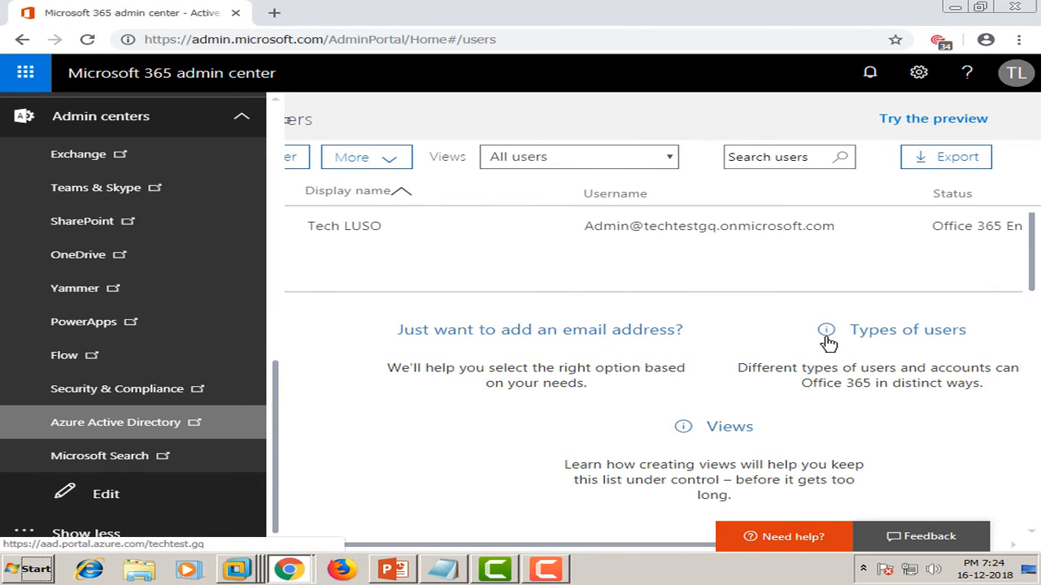
left_click(87, 39)
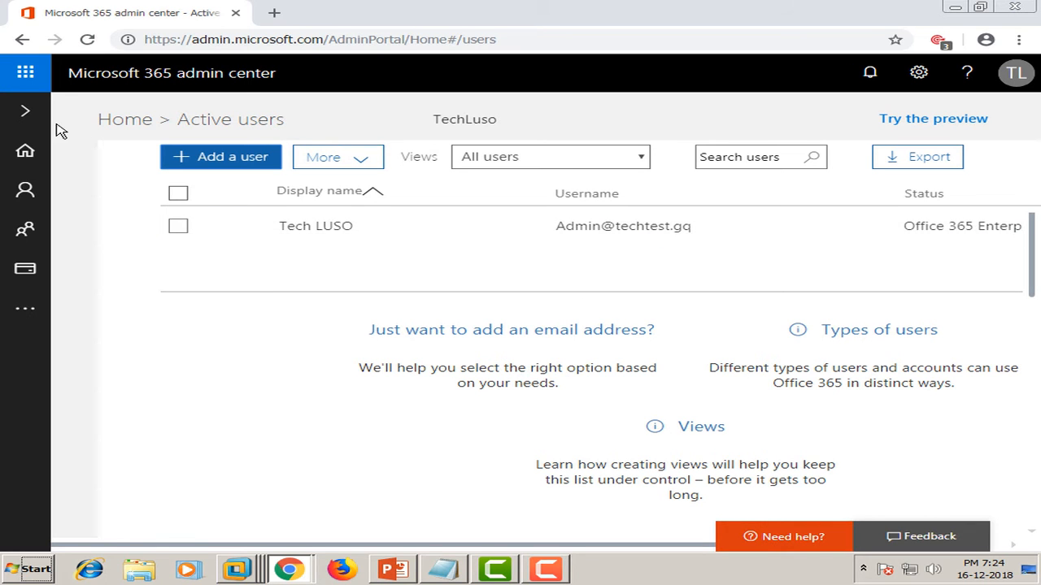
left_click(26, 112)
left_click(109, 201)
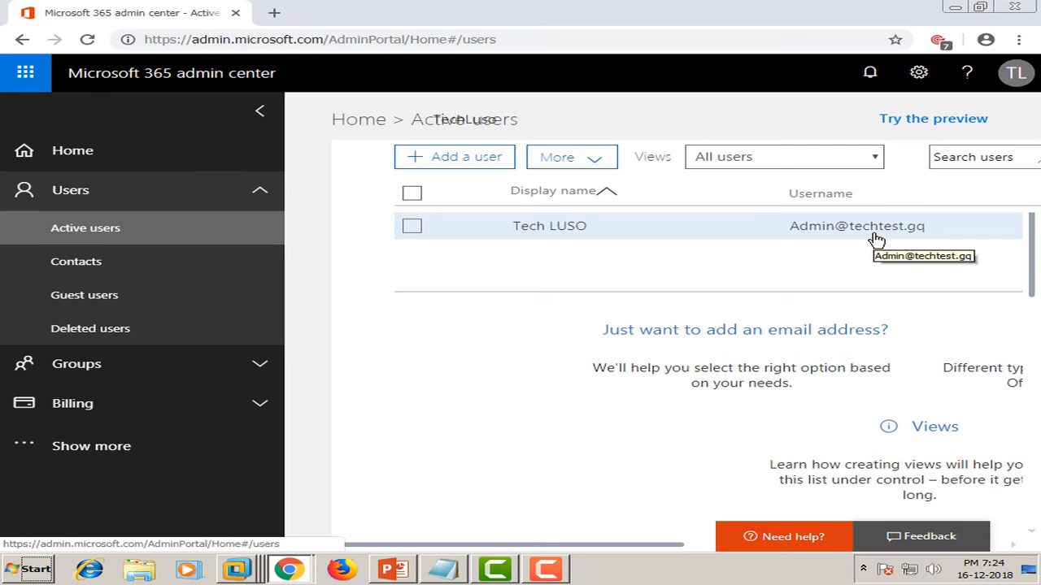
Try the username domains techtestgq.onmicrosoft.com and techtest.gq in the admin user's details, and close them without saving
left_click(874, 234)
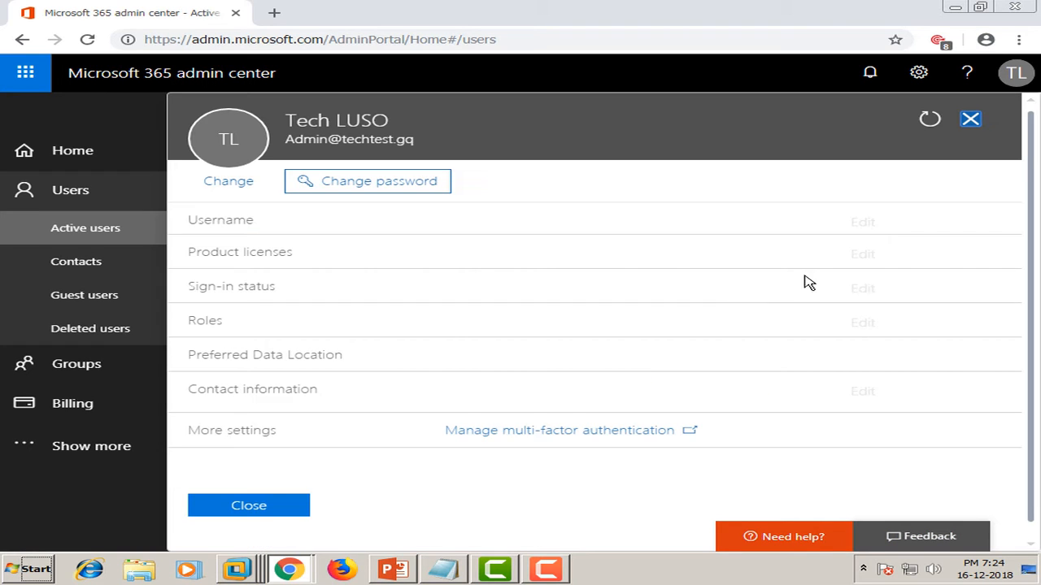
left_click(863, 228)
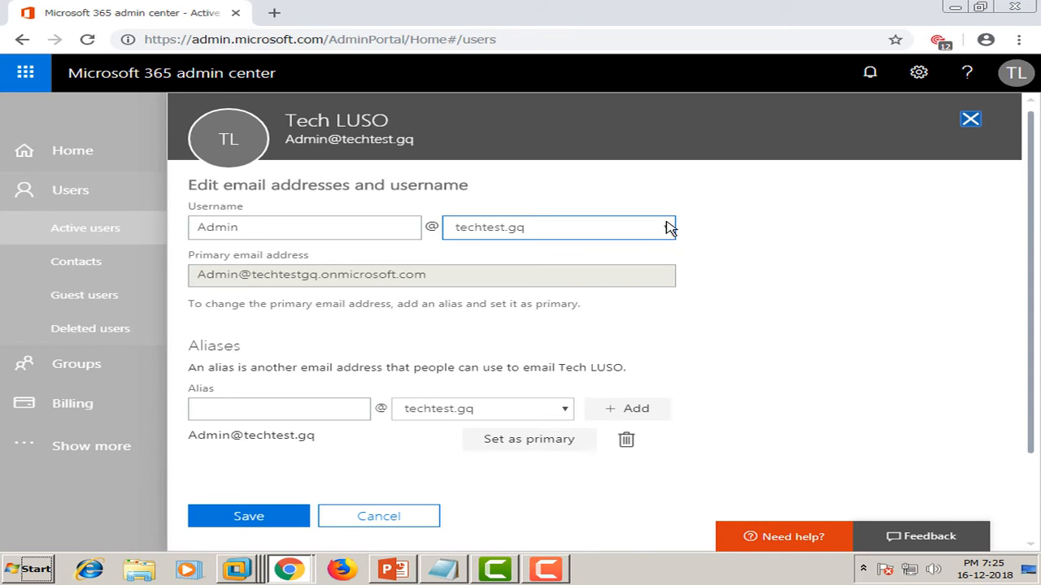
scroll(727, 305, "up", 3)
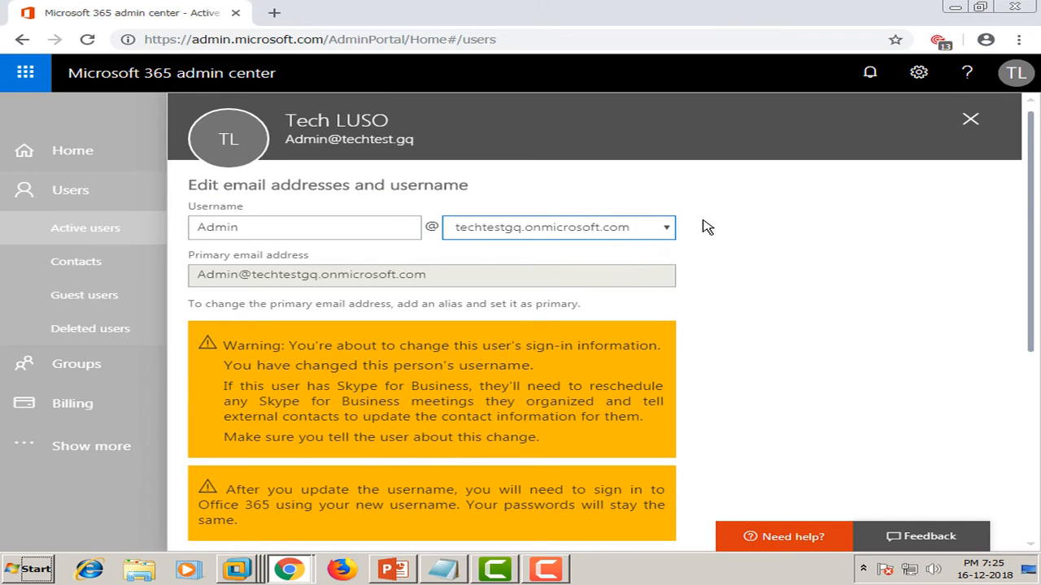
left_click(667, 231)
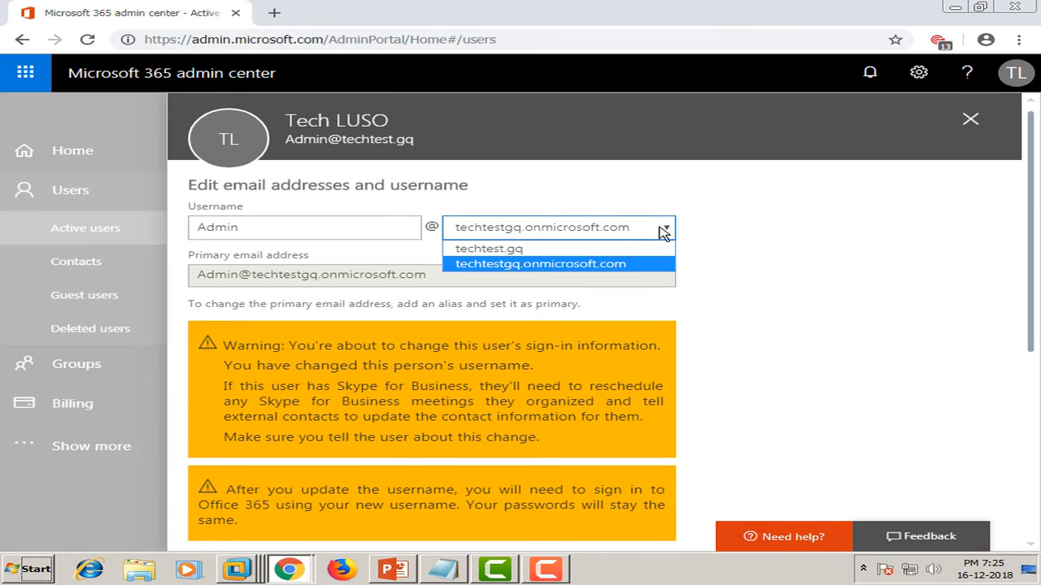
left_click(609, 250)
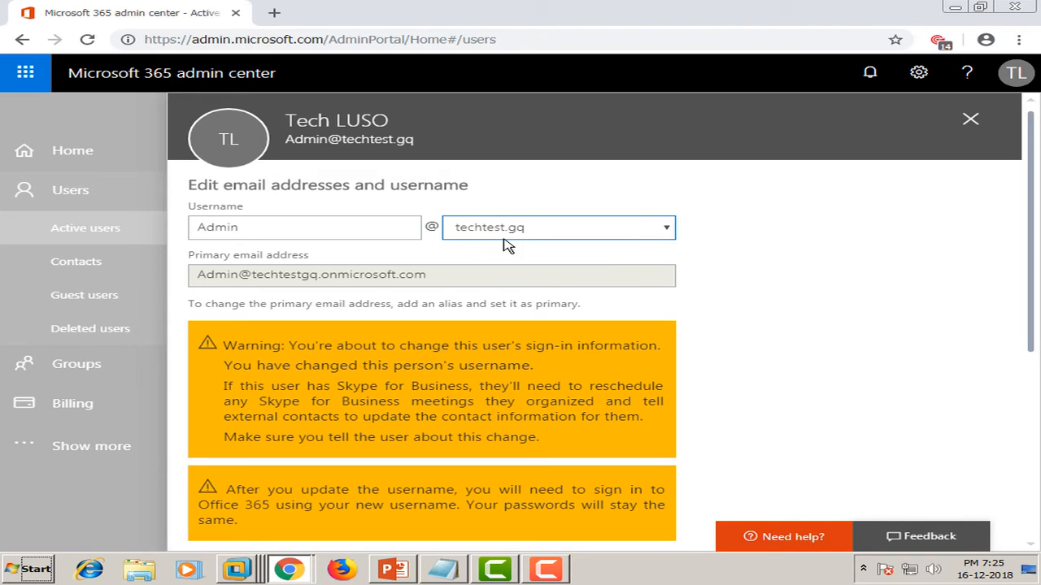
left_click(970, 119)
left_click(969, 122)
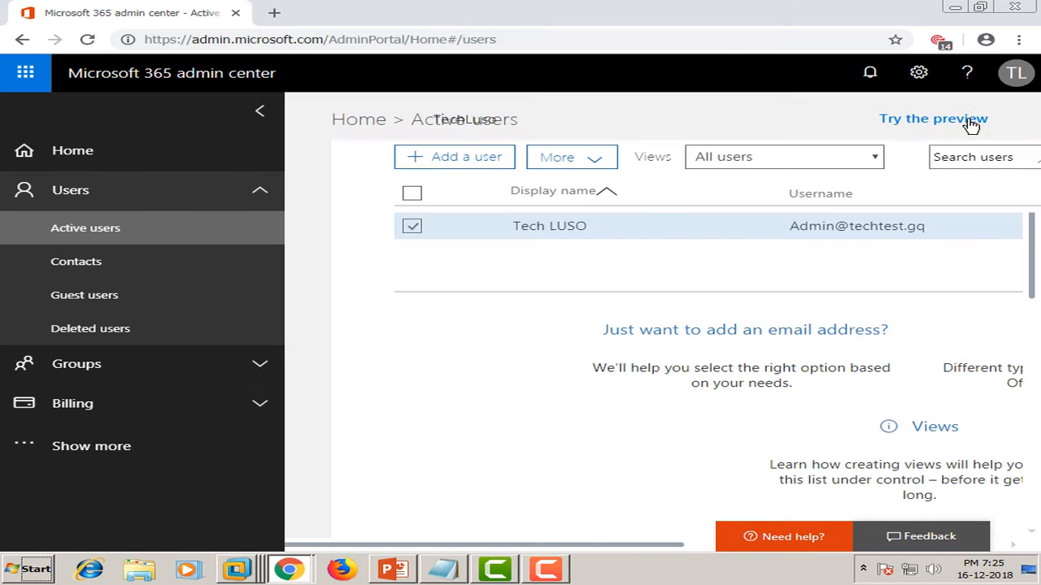
Sign out of the Microsoft 365 admin center and replace its browser tab with a new one for the Office 365 site
left_click(1014, 73)
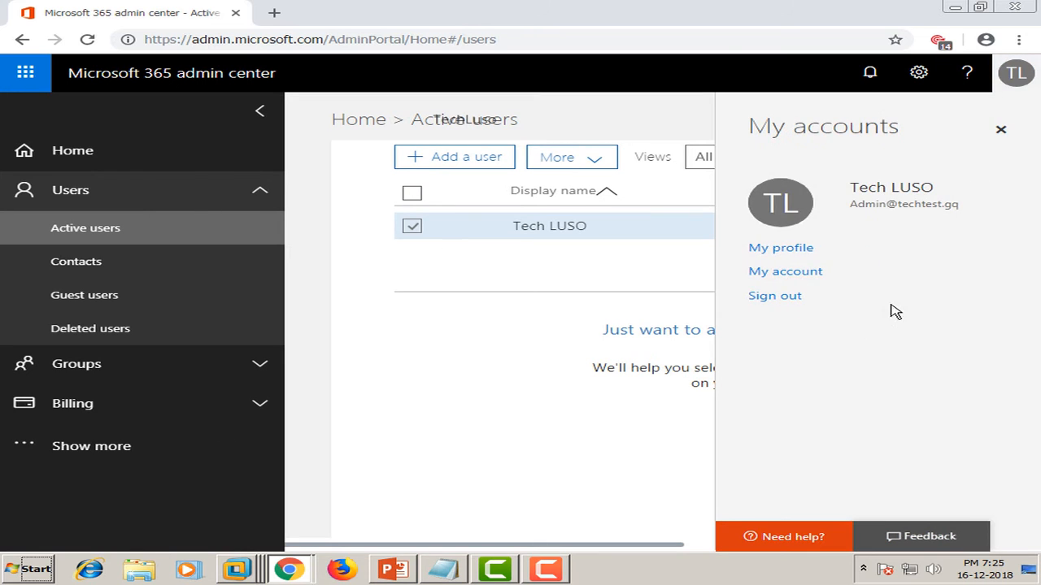
left_click(783, 301)
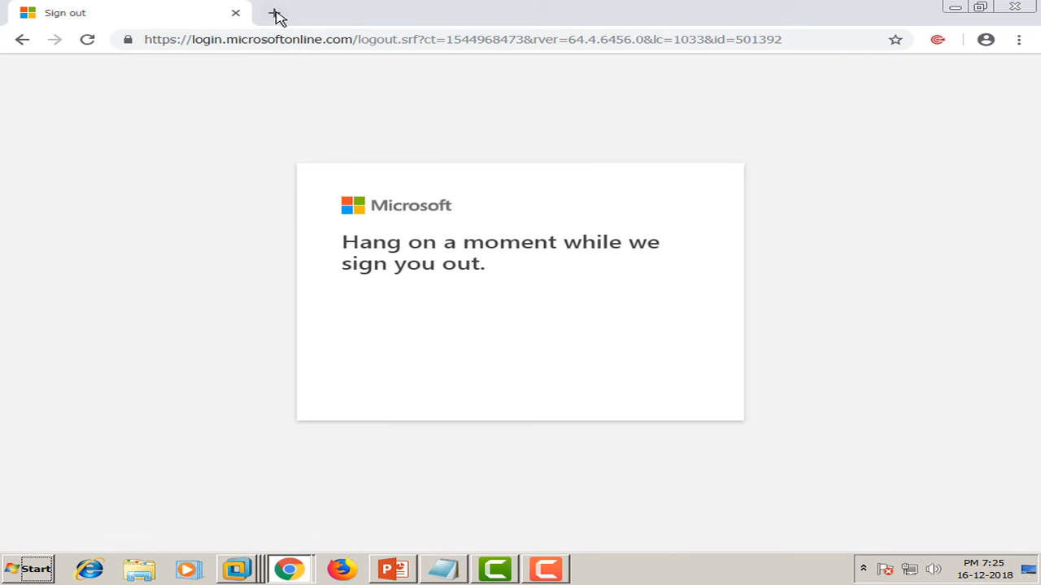
left_click(274, 14)
left_click(236, 13)
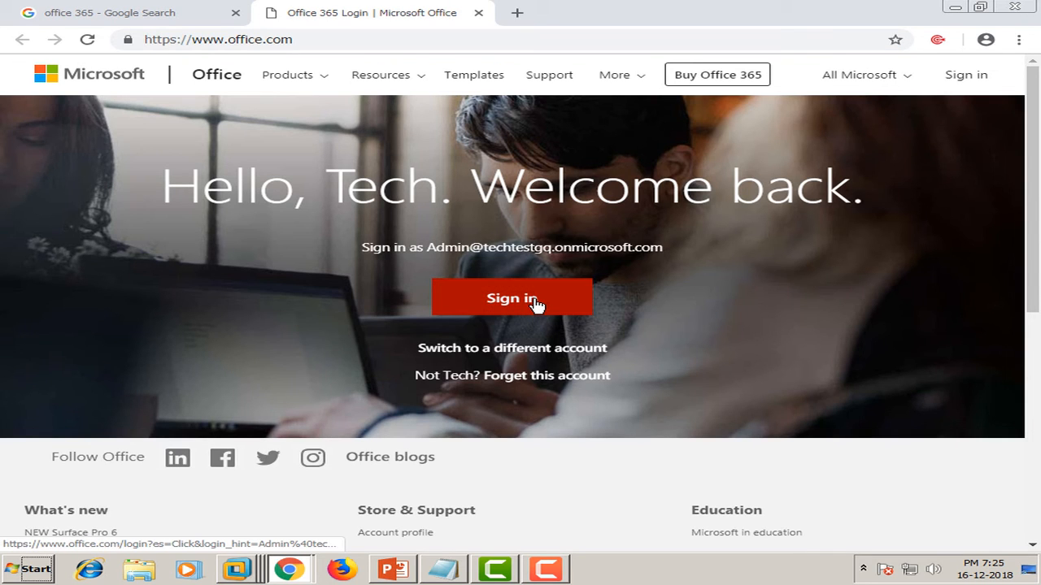
Start signing in to Office with another account, and submit the admin account's e-mail address on the techtest.gq domain
left_click(973, 79)
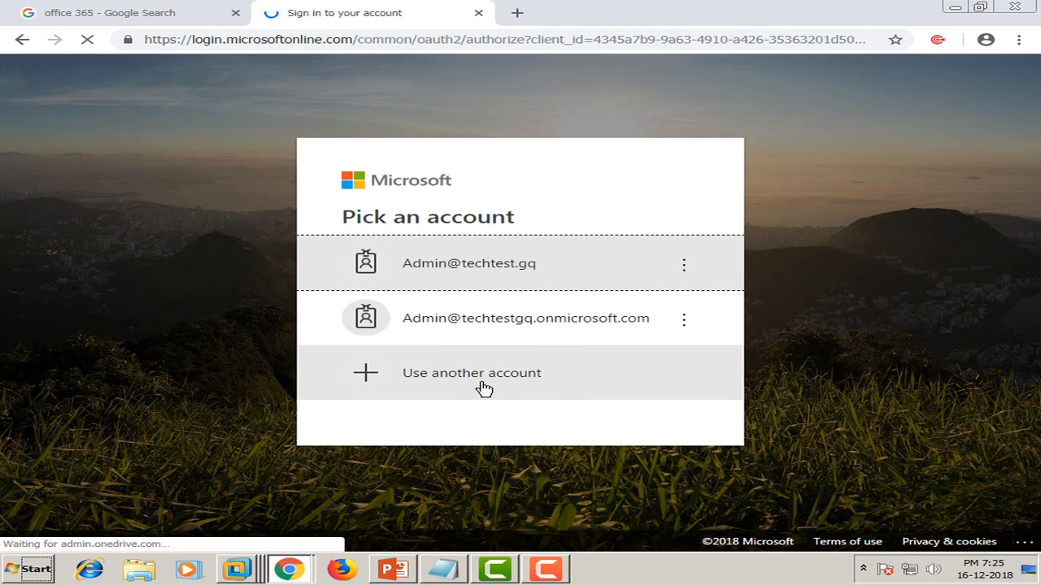
left_click(491, 384)
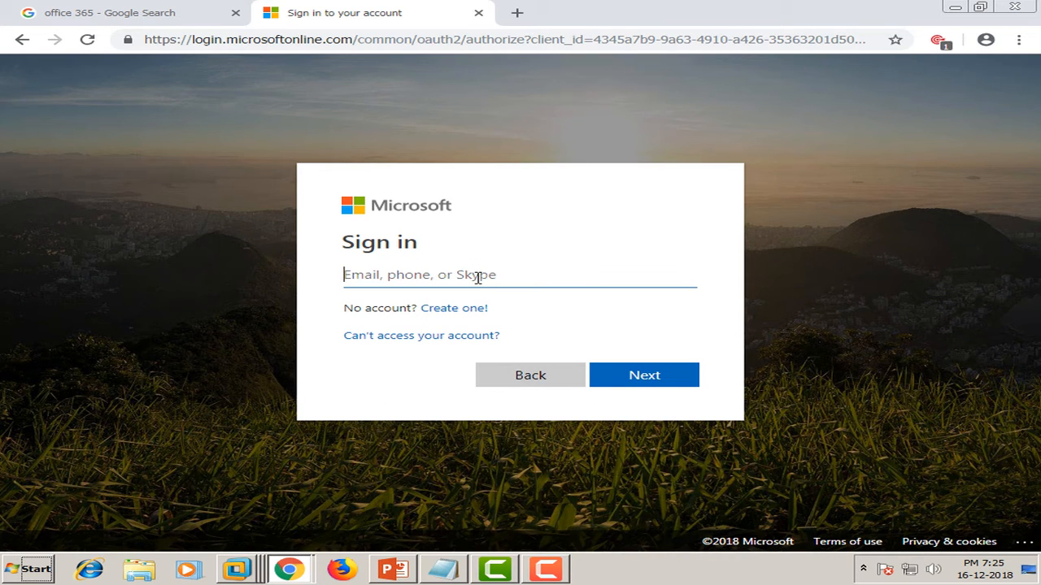
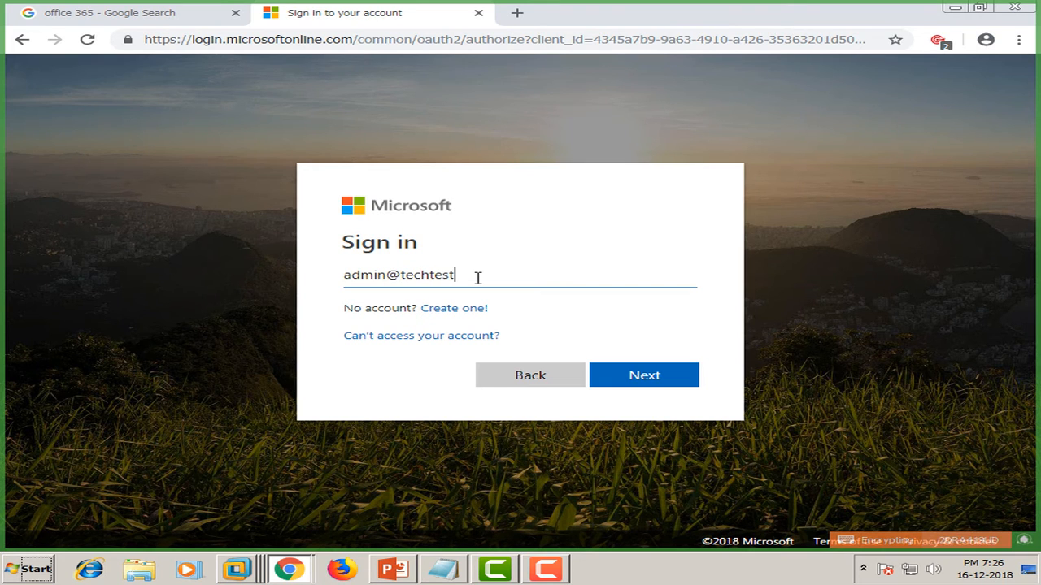
left_click(658, 375)
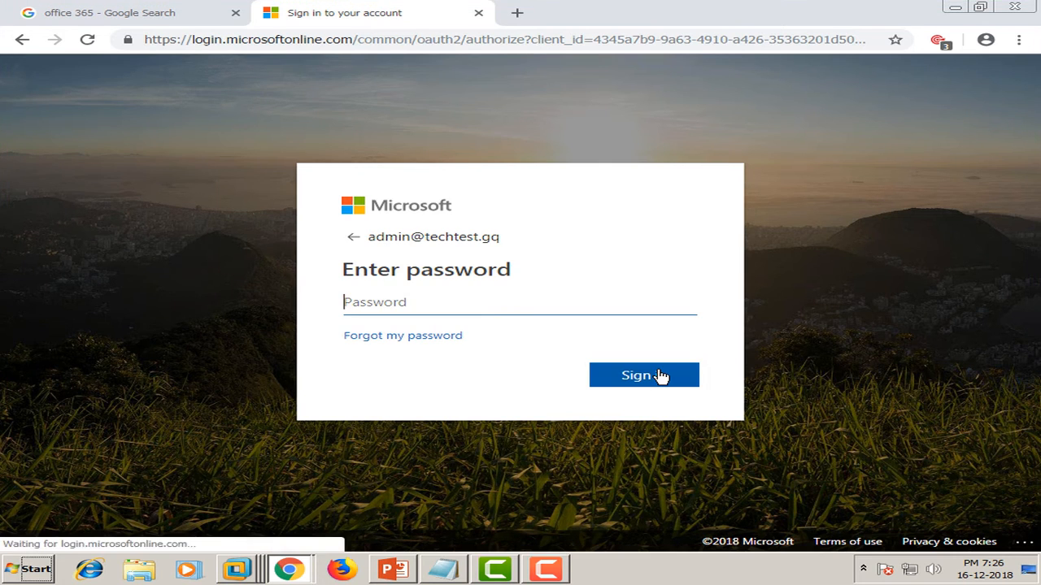
Enter the admin account's password and complete the sign-in to Office 365
type("*******")
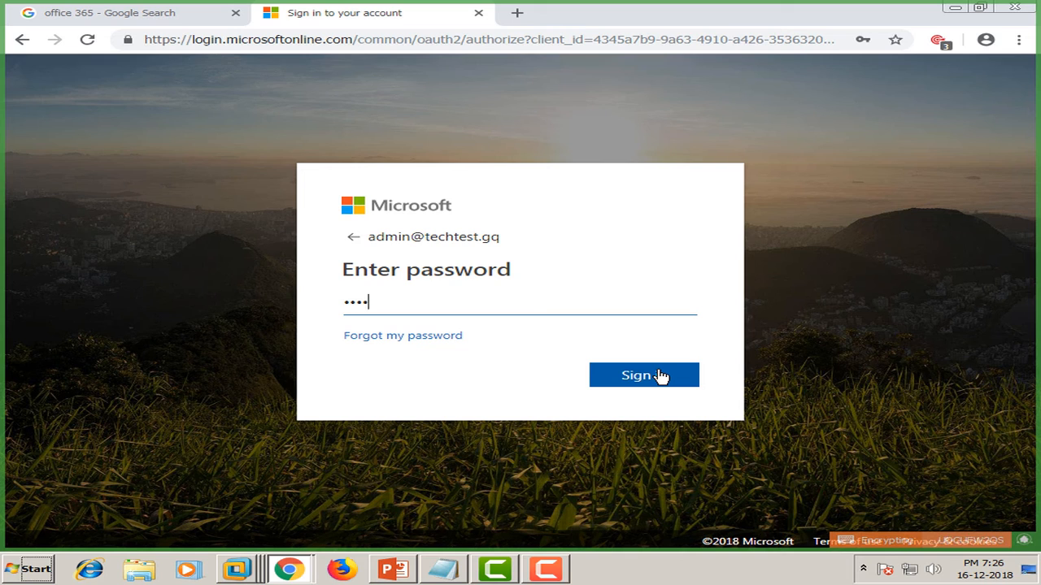
type("****")
left_click(661, 376)
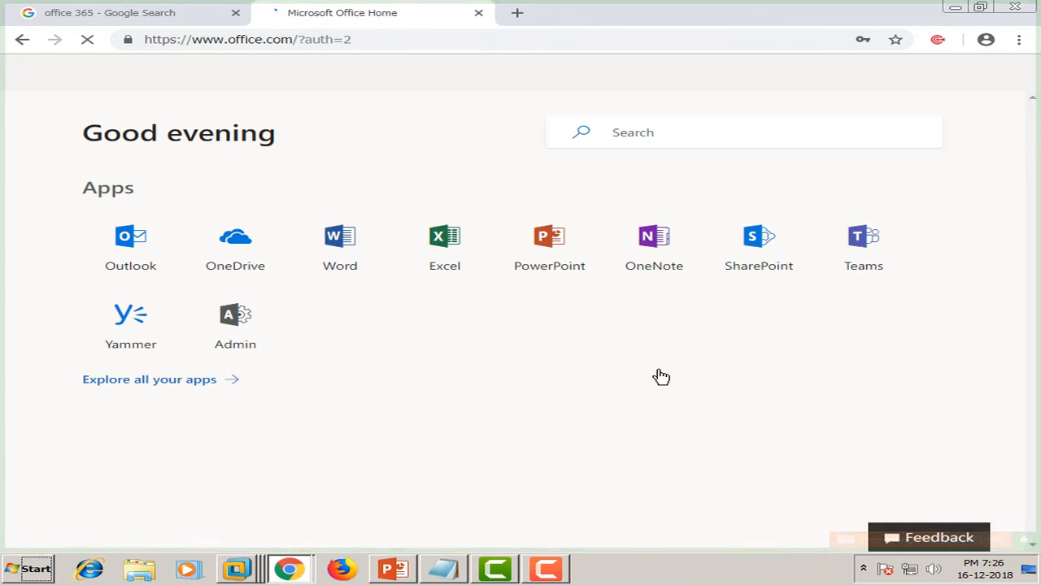
Close the Google search tab, open the Microsoft 365 admin center from the Office home page, and expand its navigation
left_click(236, 13)
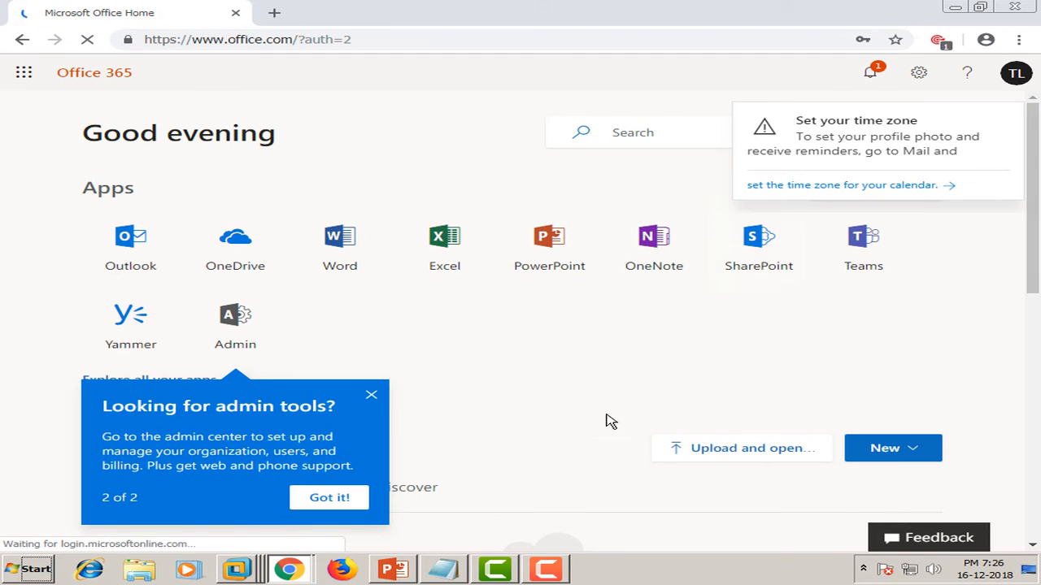
left_click(244, 336)
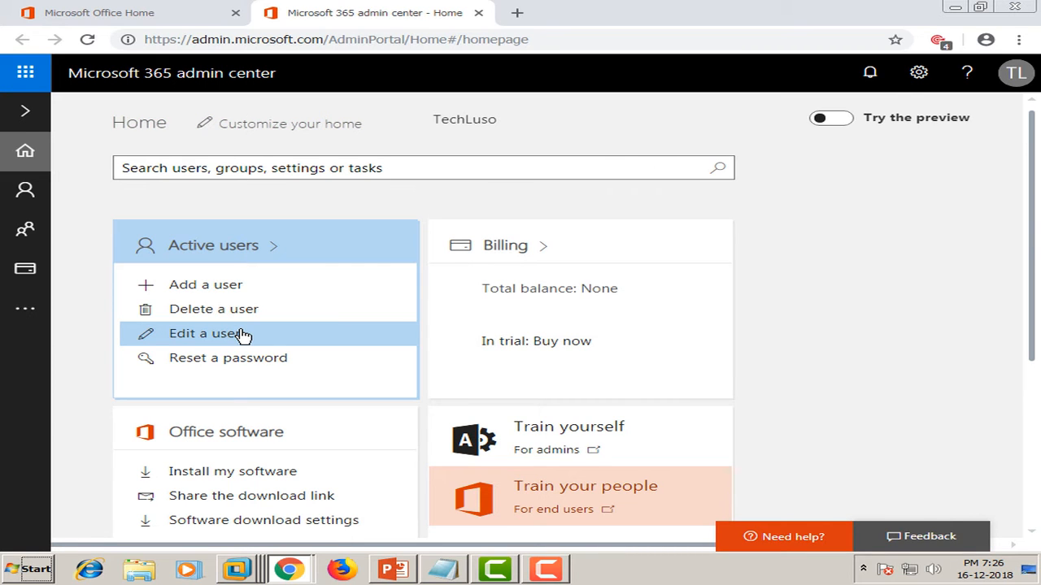
left_click(27, 112)
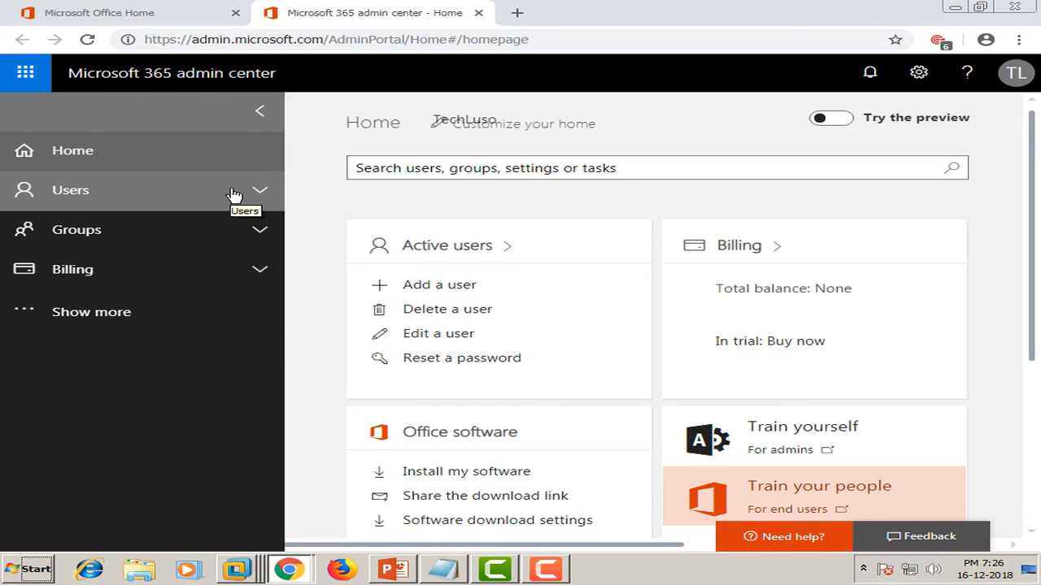
Expand the users, groups and billing sections, and review the valid, expired and assigned licenses of Office 365 Enterprise E3
left_click(255, 190)
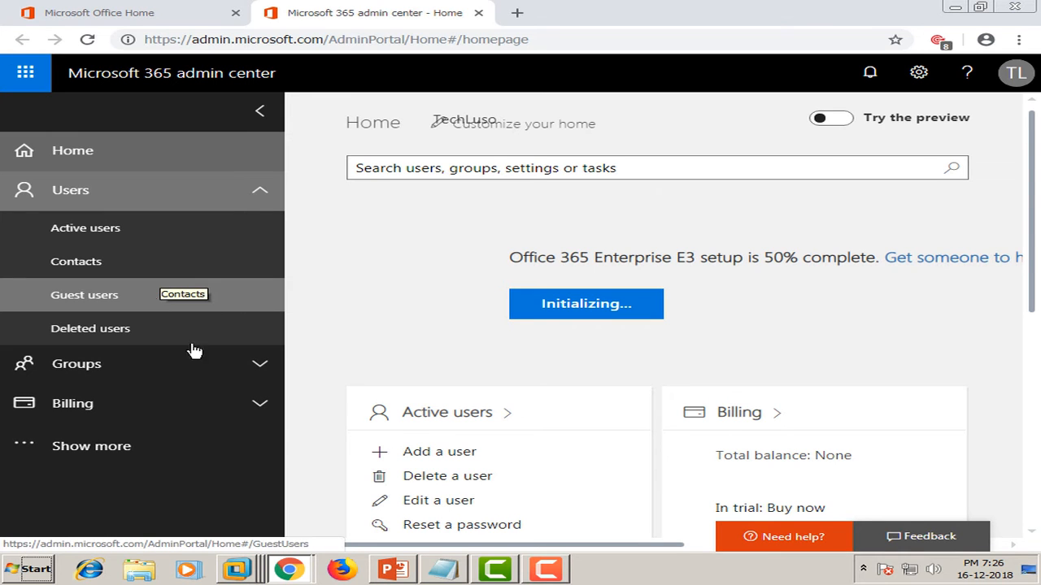
left_click(250, 366)
left_click(244, 472)
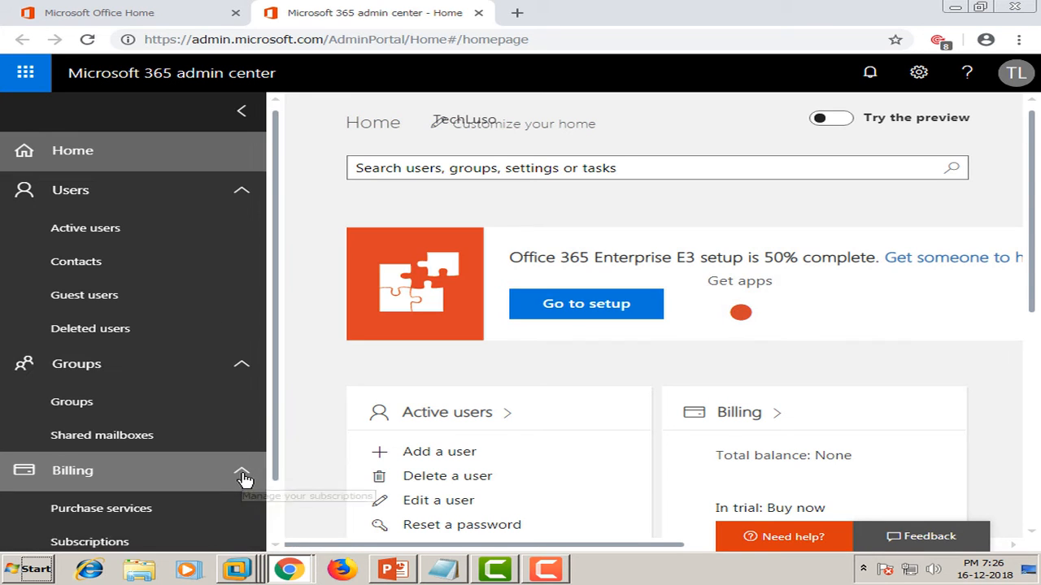
scroll(247, 478, "down", 2)
scroll(247, 478, "down", 1)
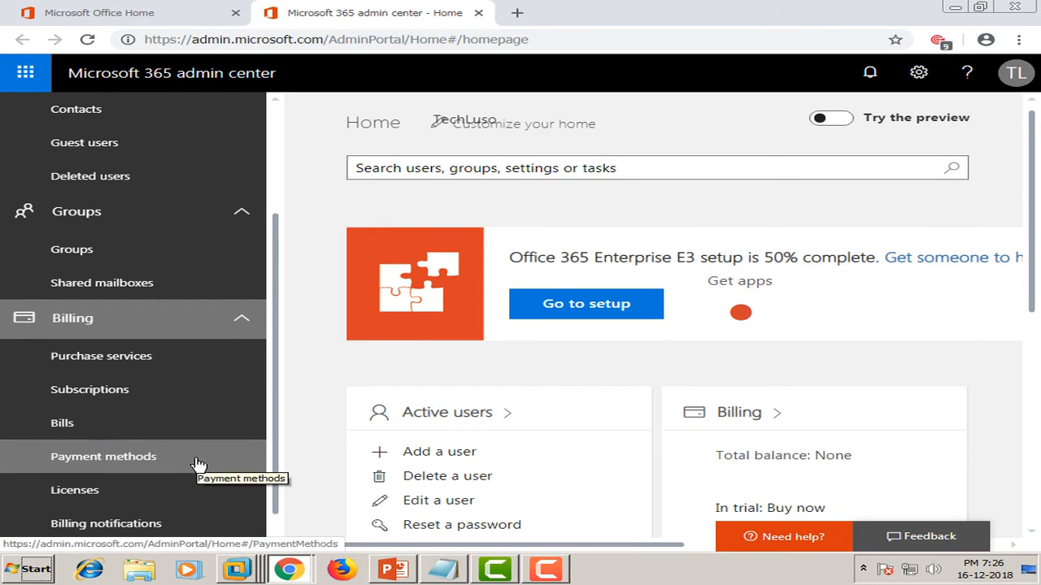
left_click(168, 491)
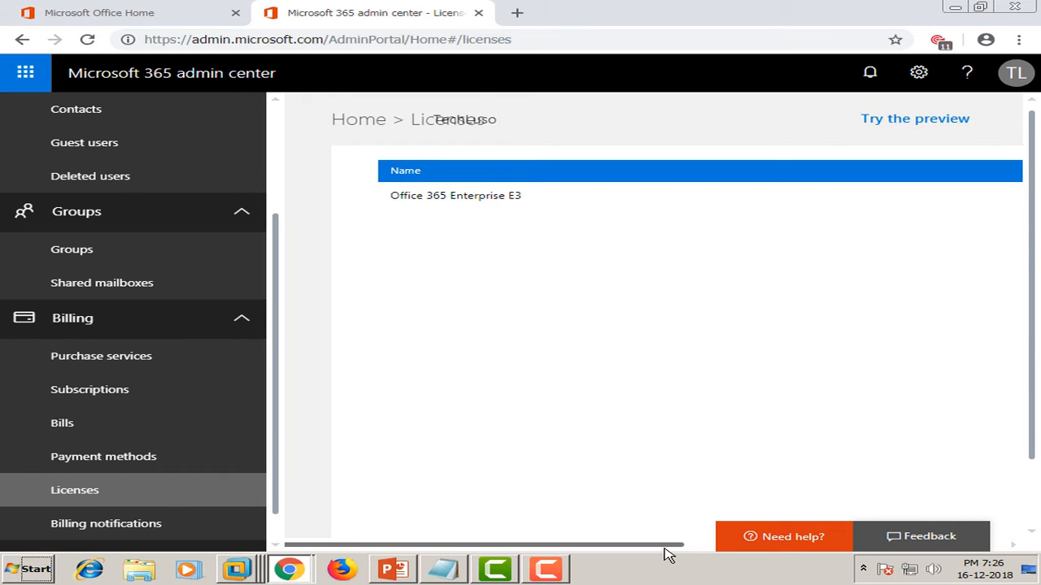
left_click_drag(673, 544, 1015, 495)
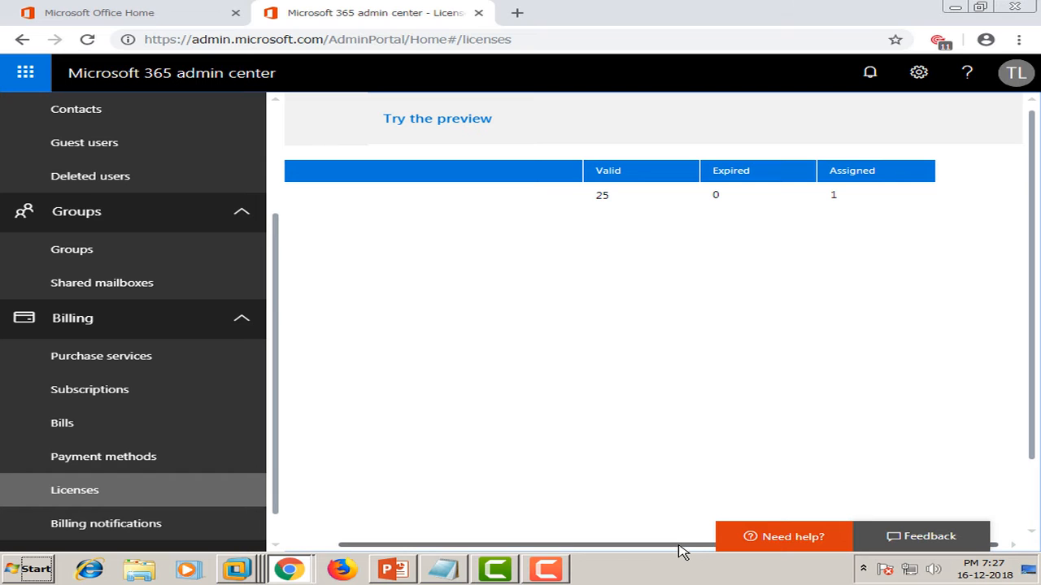
left_click_drag(680, 545, 465, 535)
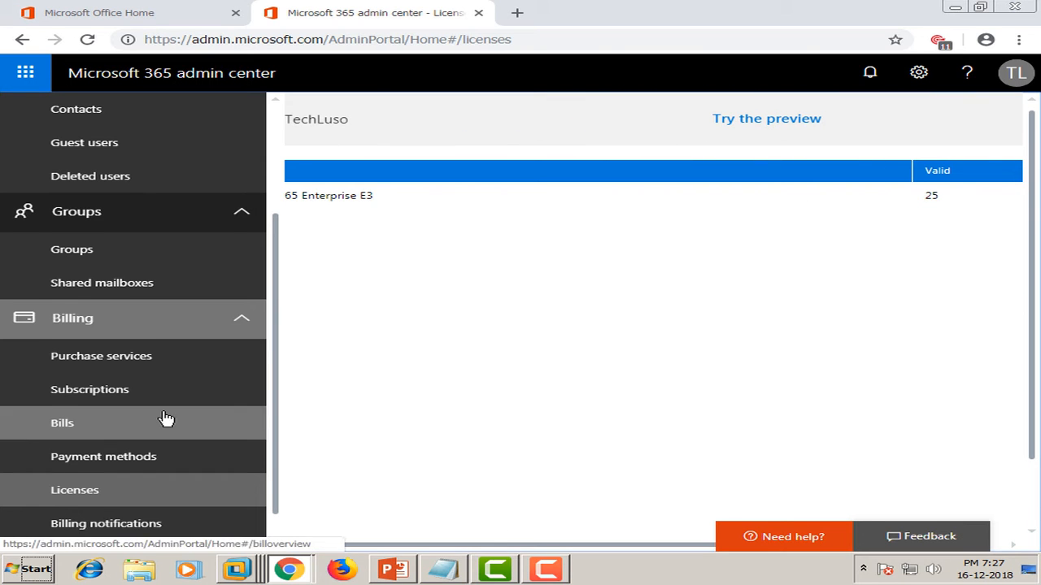
View the billing notifications page with its notification recipients
scroll(162, 439, "down", 1)
left_click(162, 498)
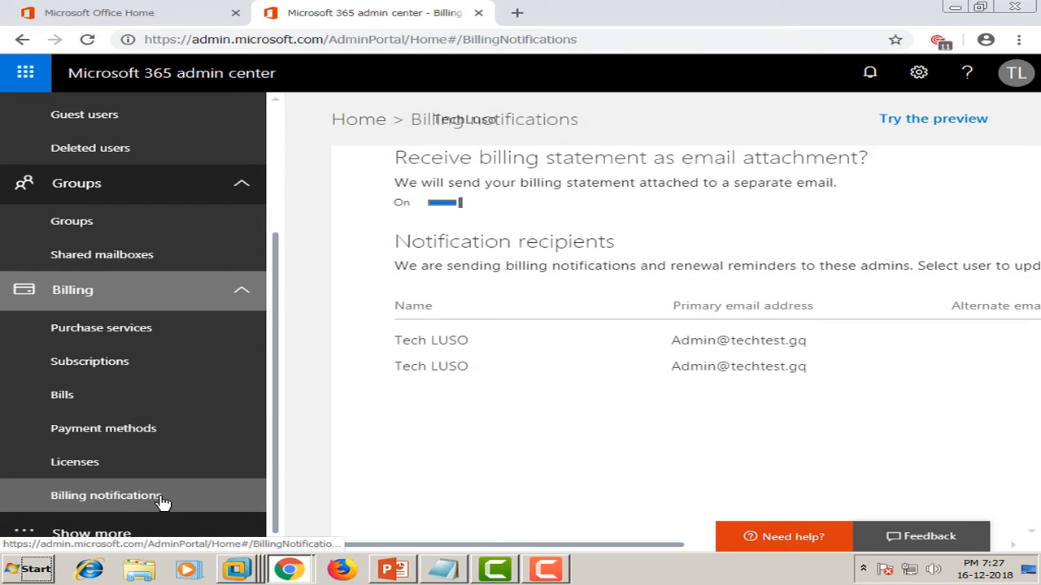
scroll(228, 423, "up", 7)
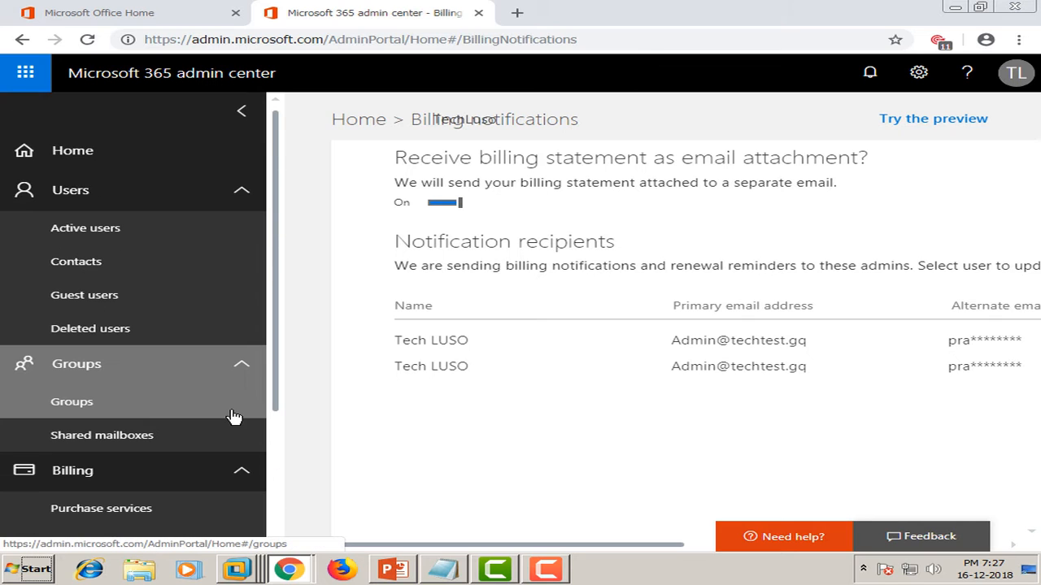
Show all navigation entries of the admin center and expand the list of admin centers
scroll(242, 496, "down", 5)
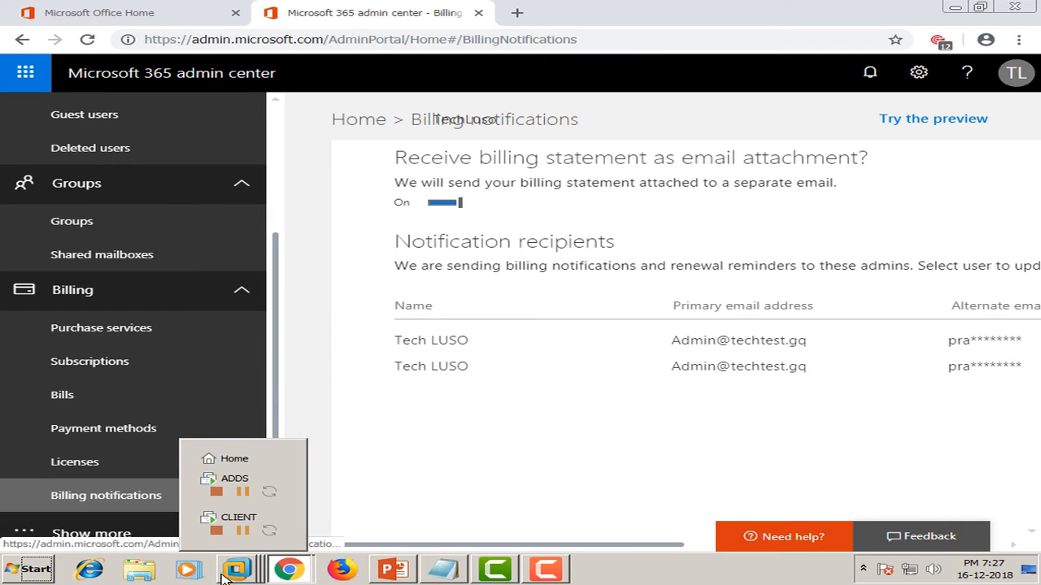
left_click(121, 535)
scroll(133, 525, "down", 10)
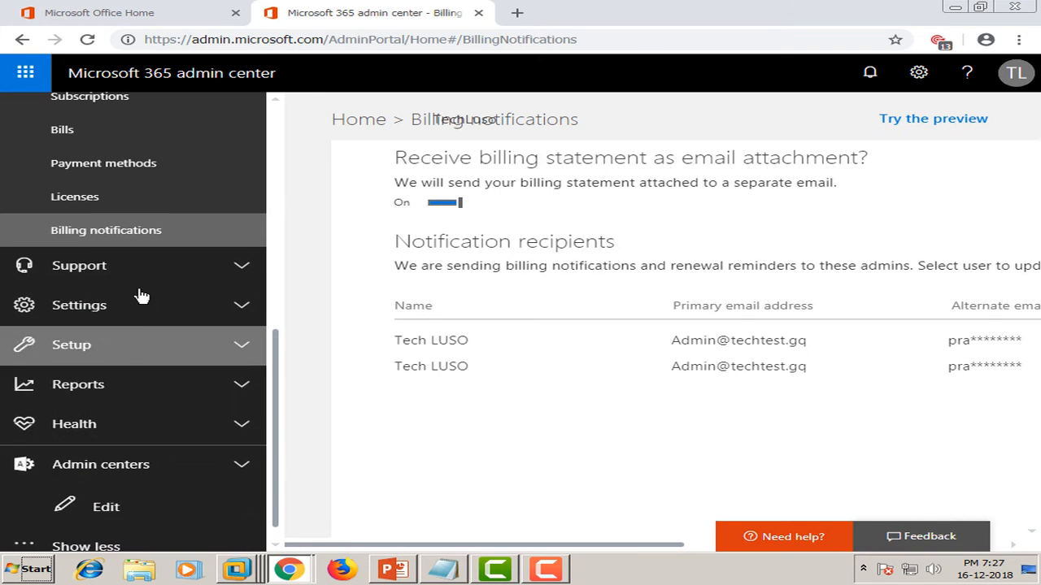
left_click(251, 476)
scroll(203, 463, "down", 7)
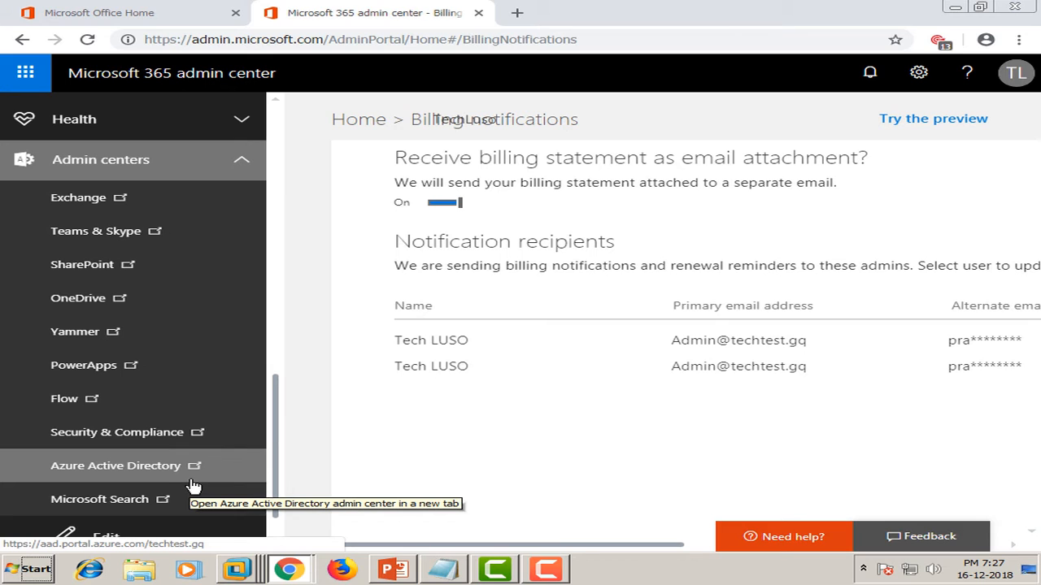
scroll(195, 483, "up", 10)
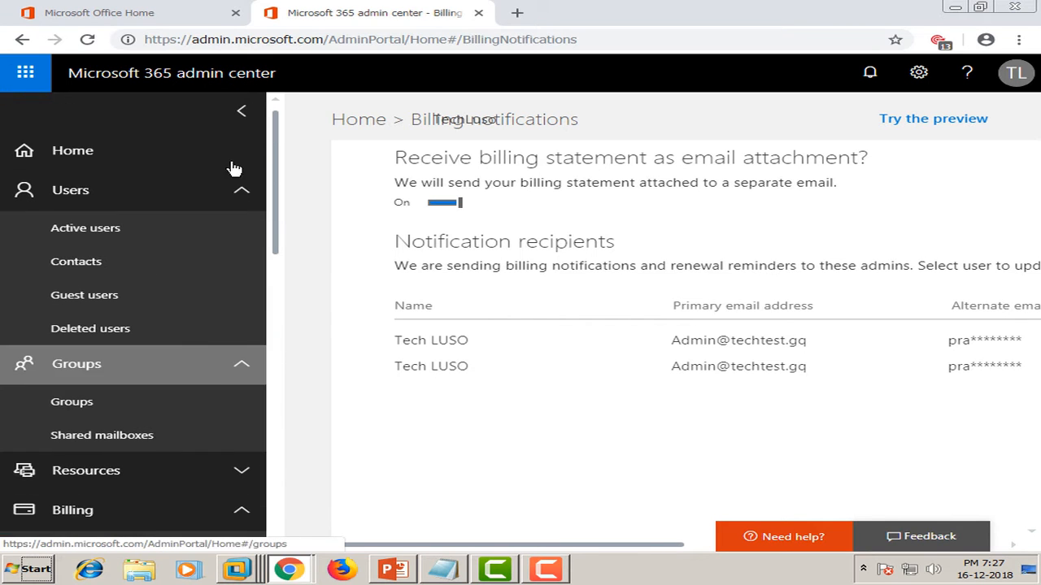
left_click(243, 112)
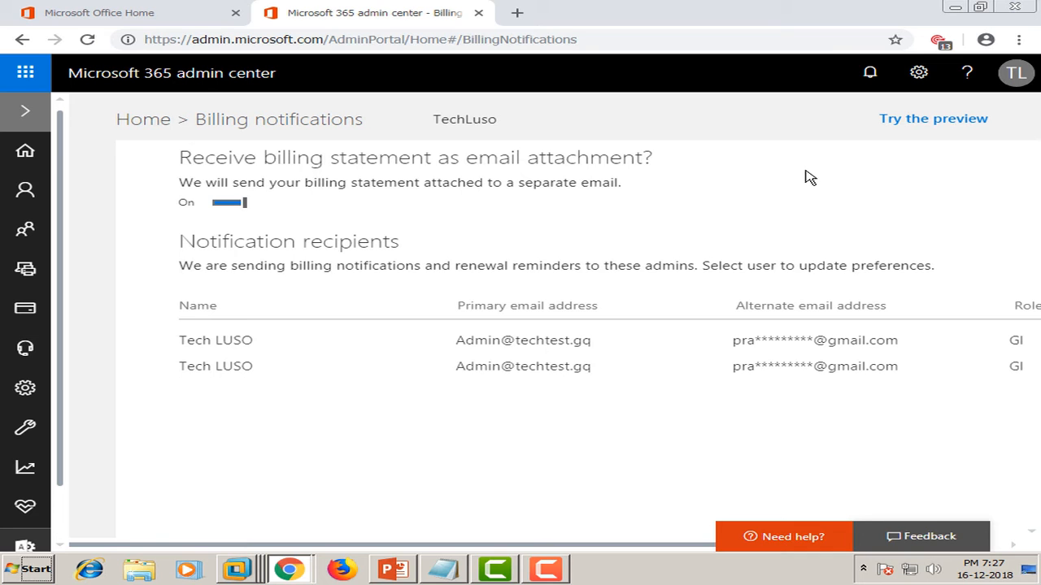
left_click(25, 74)
left_click(452, 84)
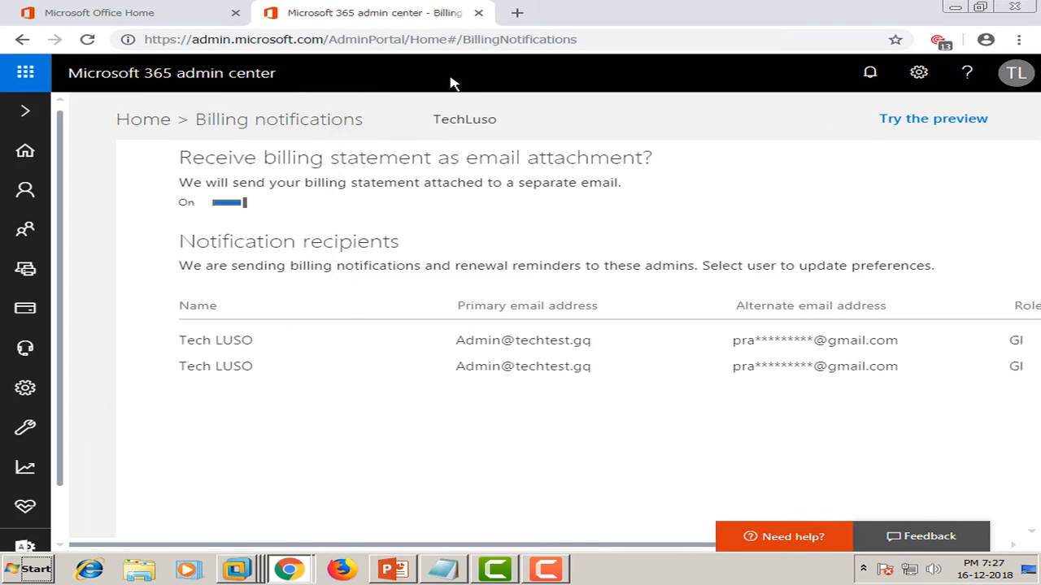
left_click(27, 114)
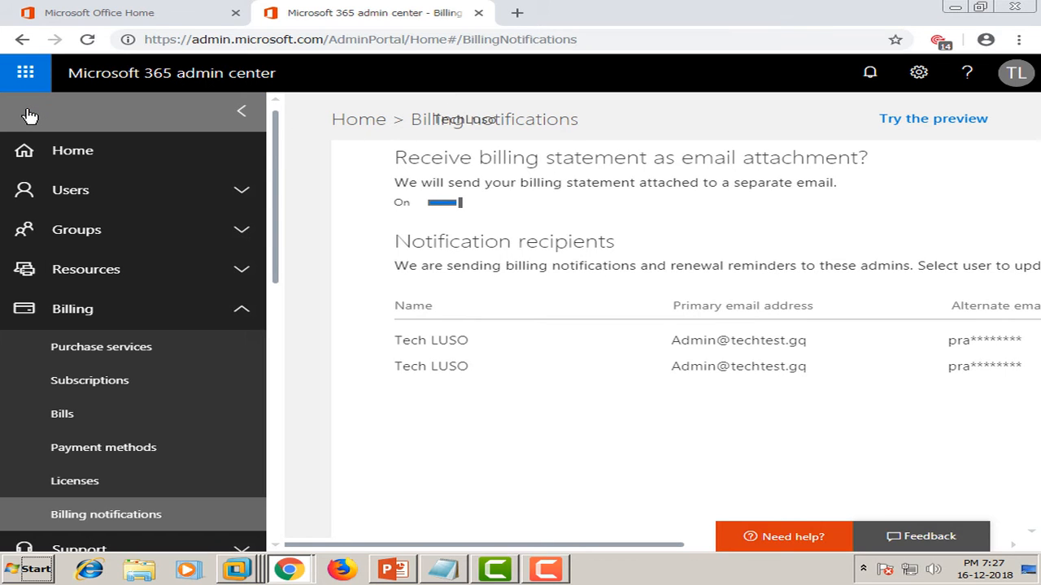
Collapse the billing section and open the Azure Active Directory admin center from the list of admin centers
left_click(253, 314)
scroll(226, 470, "down", 3)
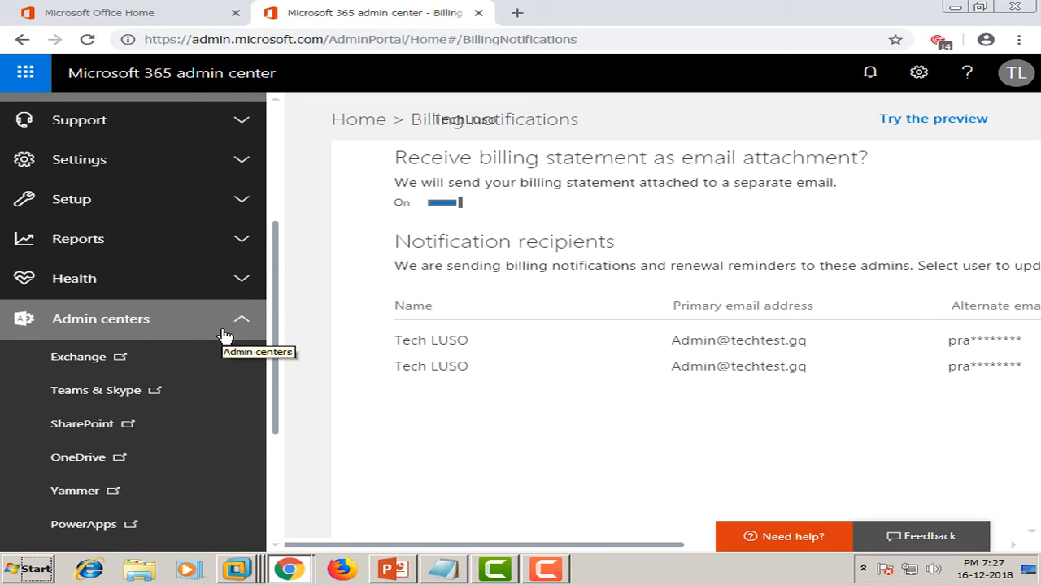
scroll(225, 335, "down", 2)
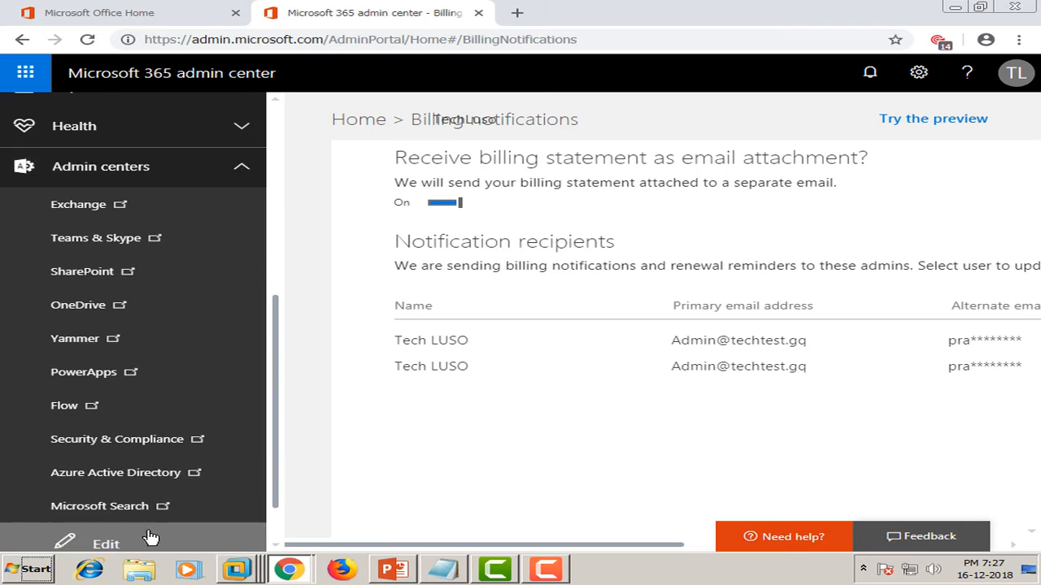
left_click(197, 479)
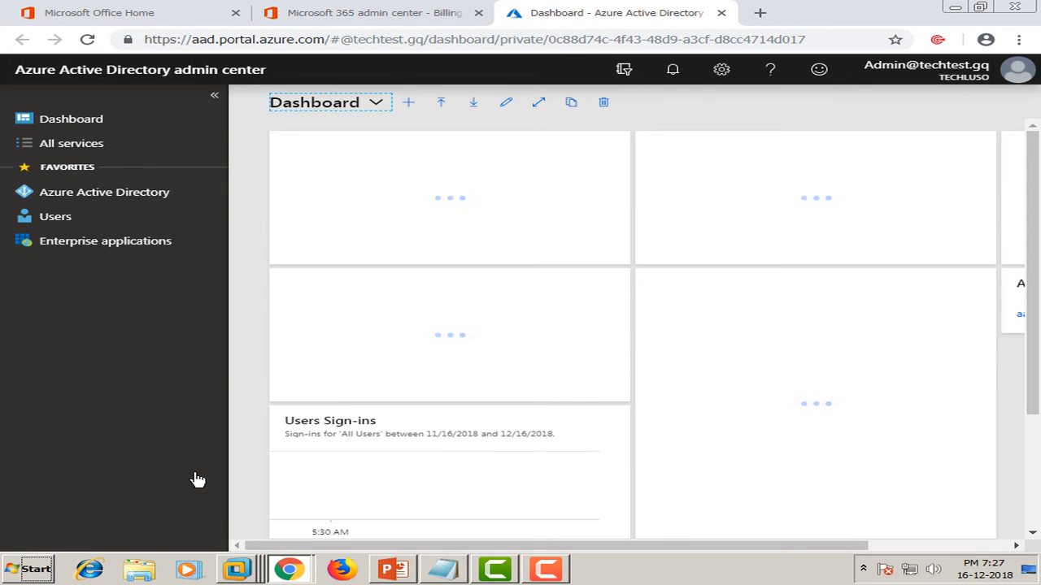
Open the Azure AD Connect page of the TechLuso directory in Azure Active Directory
left_click(122, 195)
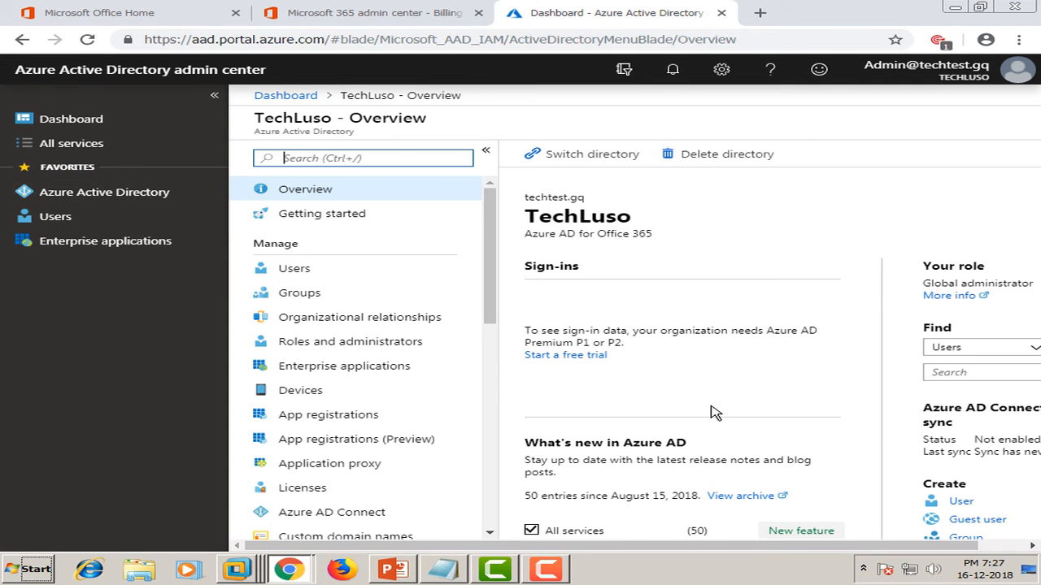
scroll(710, 413, "down", 4)
scroll(429, 453, "down", 1)
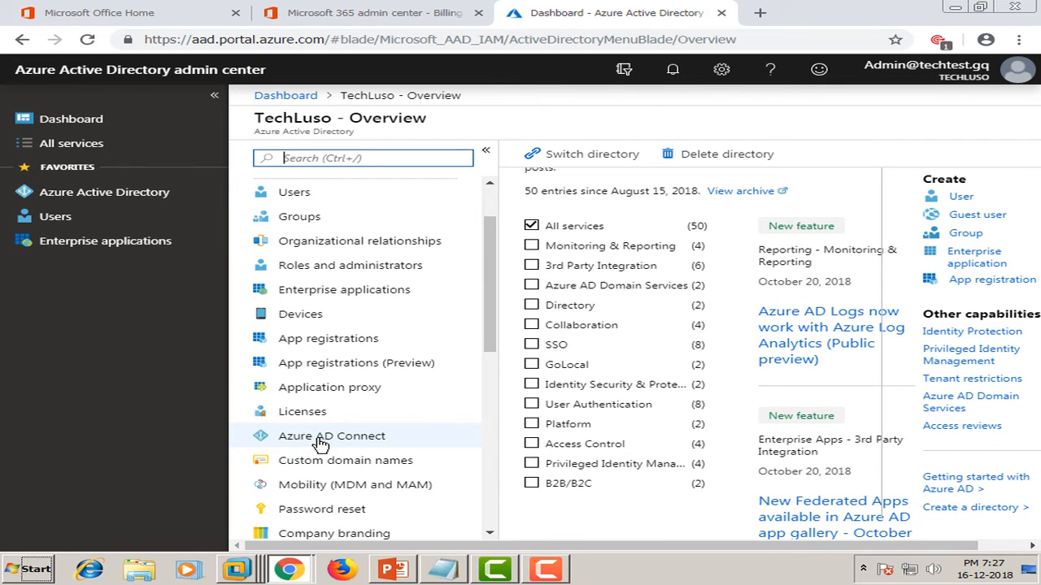
left_click(321, 442)
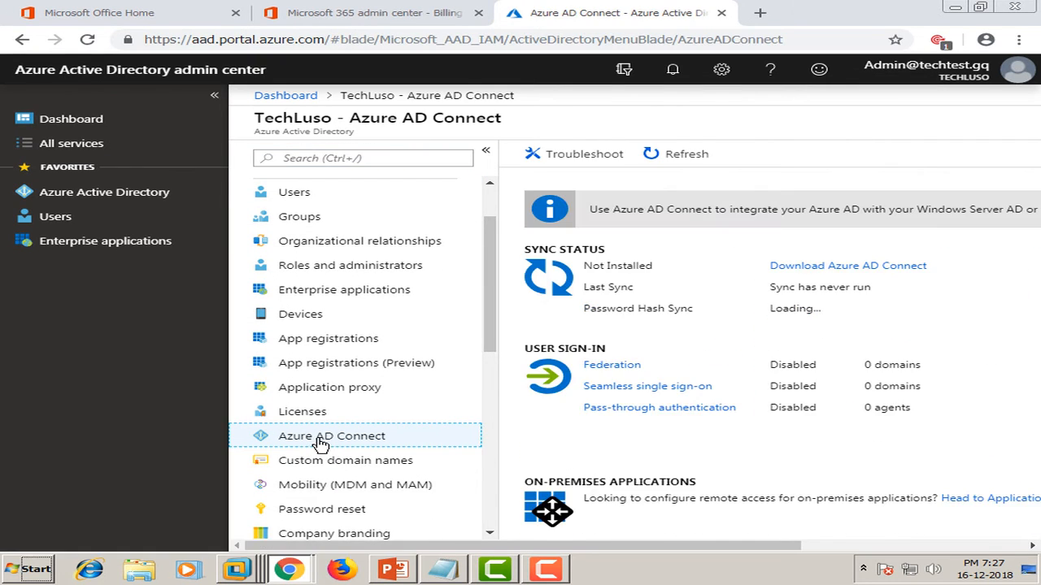
Download the Microsoft Azure Active Directory Connect installer in English from the Microsoft Download Center
left_click(902, 268)
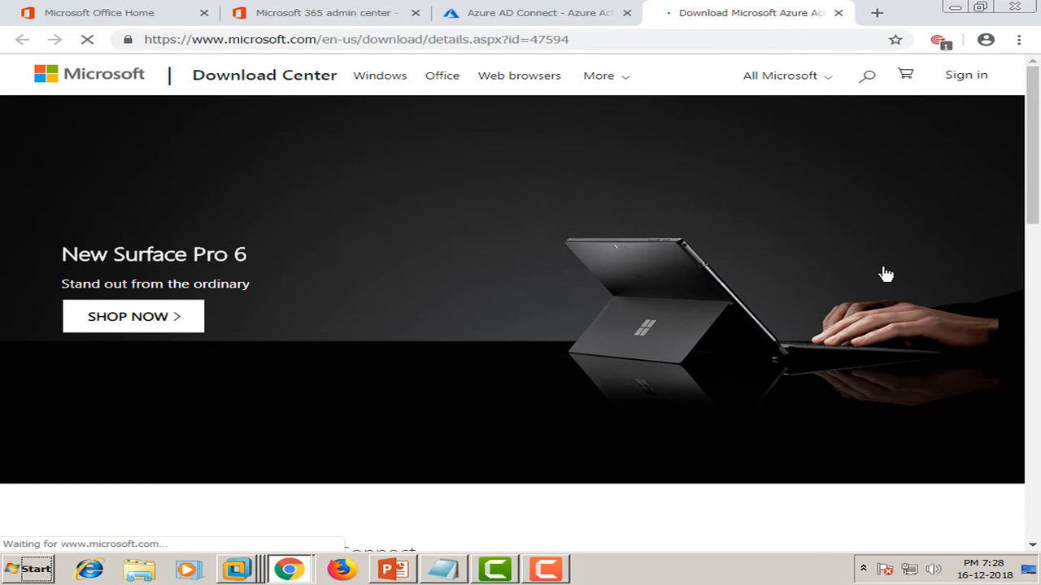
scroll(617, 343, "down", 3)
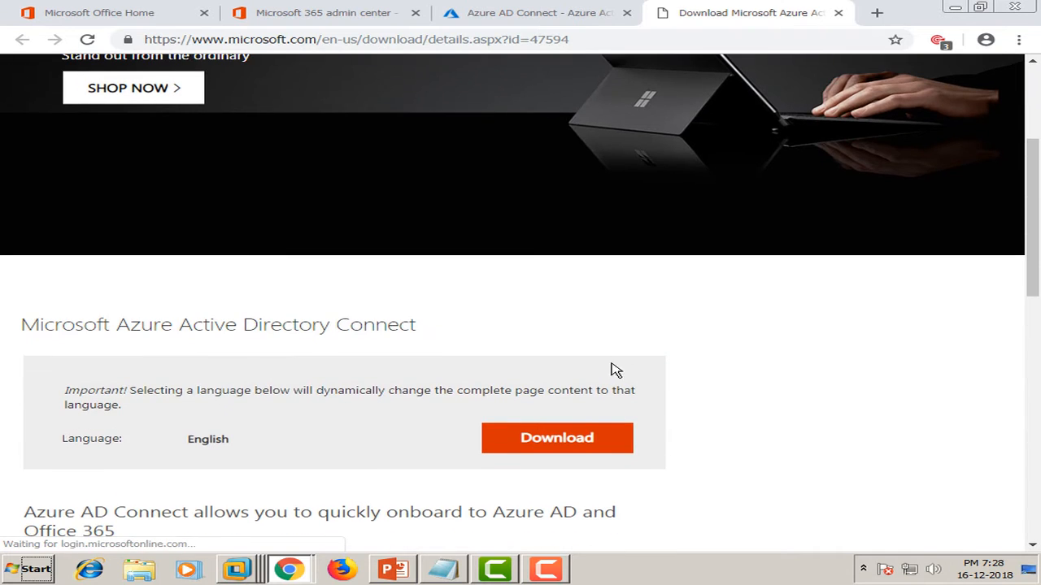
left_click(579, 440)
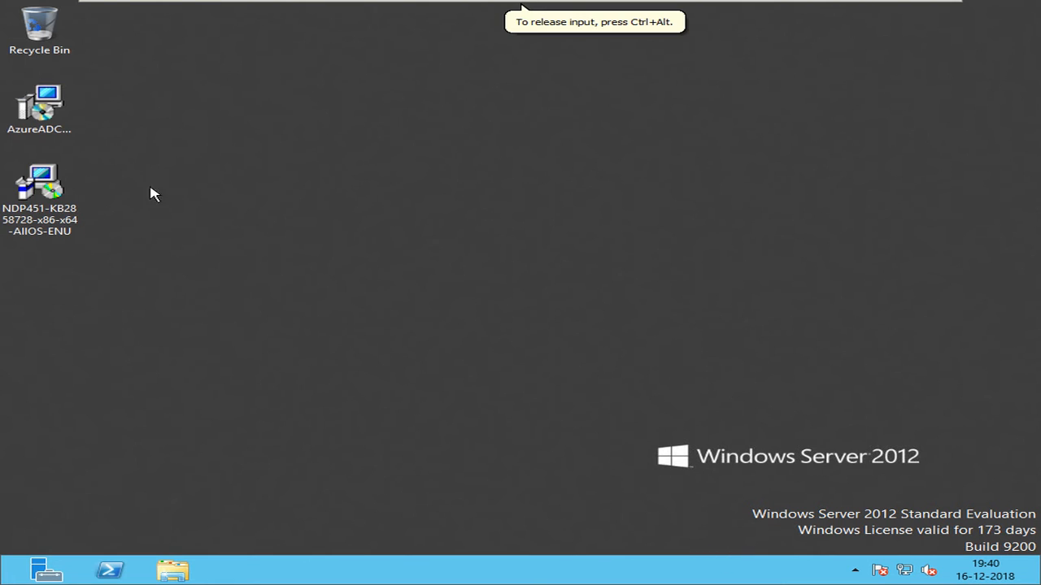
Try to install the AzureADConnect package on the Windows Server 2012 machine, and exit its setup wizard
left_click(40, 110)
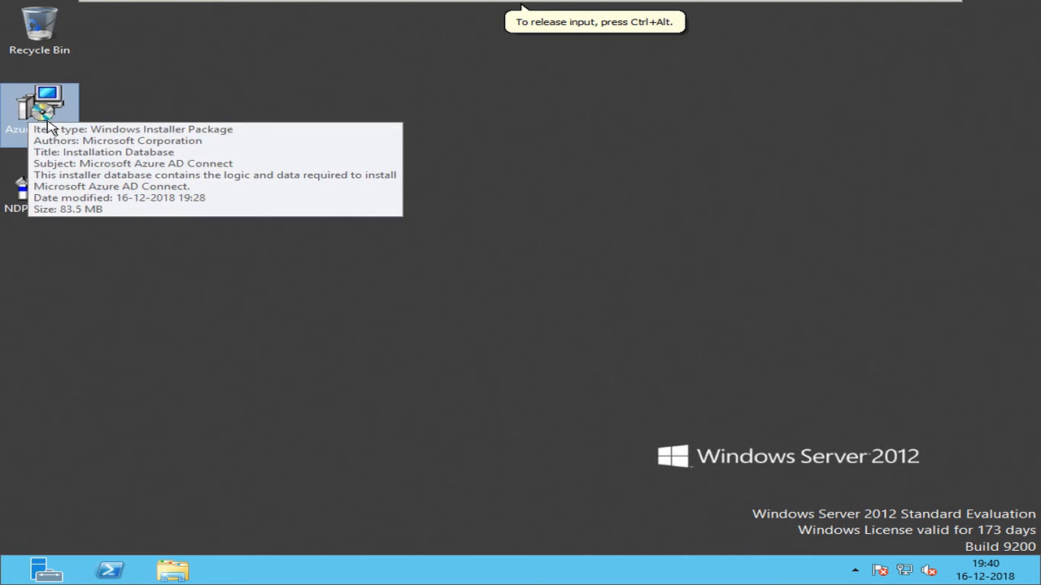
right_click(49, 119)
left_click(144, 128)
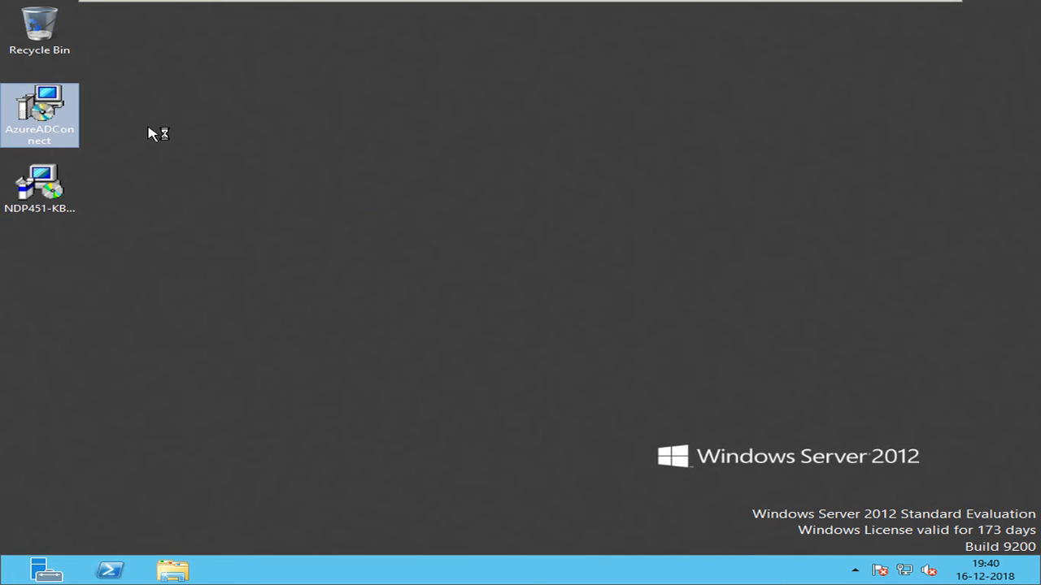
left_click(601, 307)
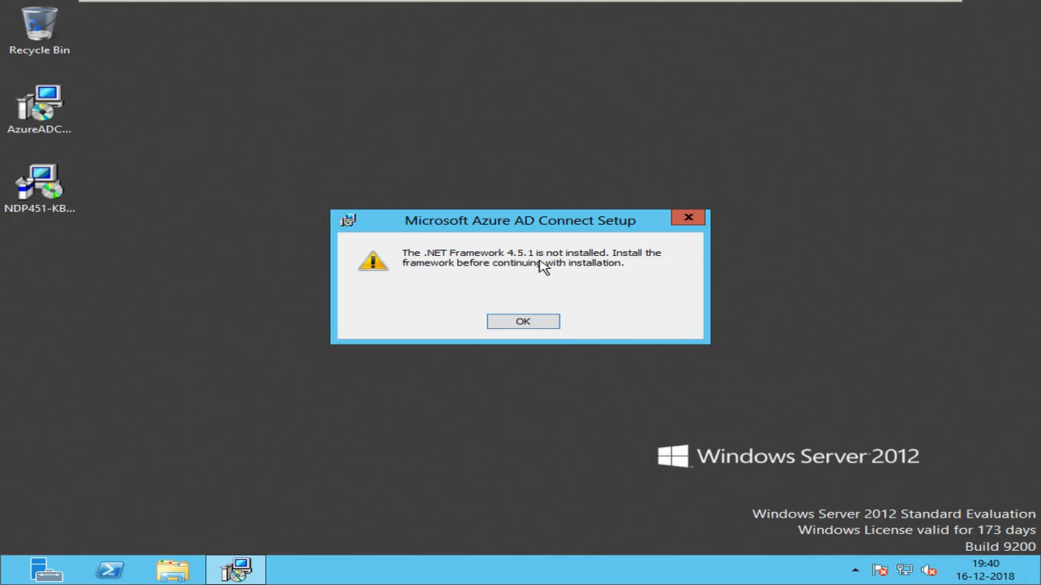
left_click(689, 218)
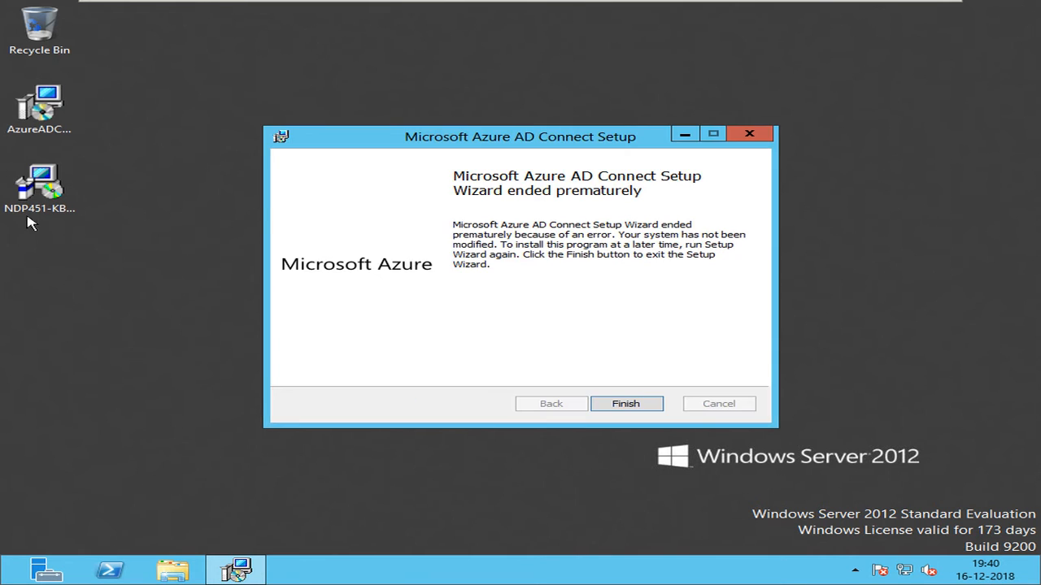
left_click(625, 404)
Install .NET Framework 4.5.1 from the NDP451-KB2858728 installer, accepting the license terms and letting setup close Active Directory Web Services
left_click(39, 213)
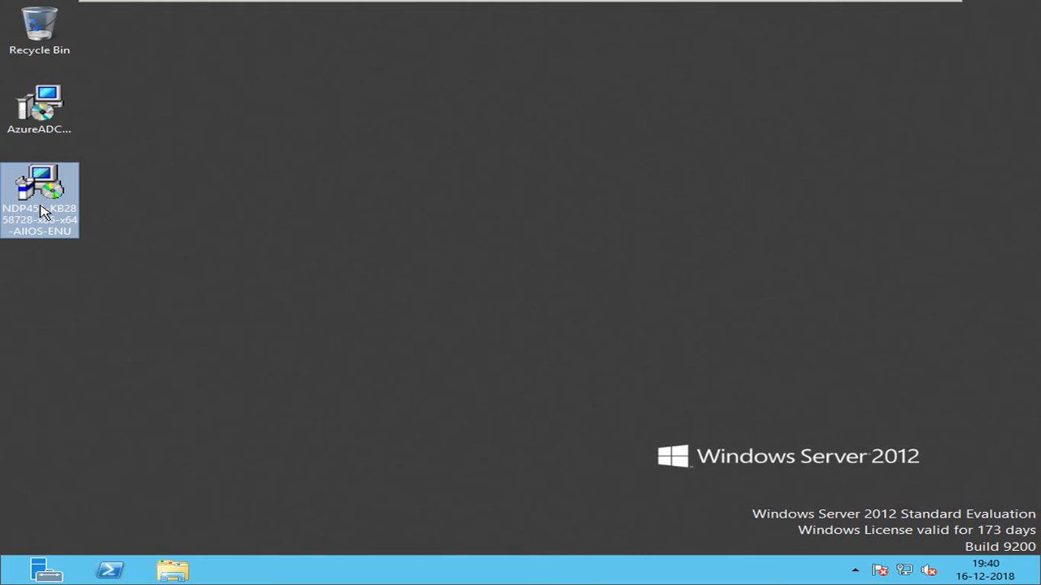
right_click(41, 208)
left_click(106, 217)
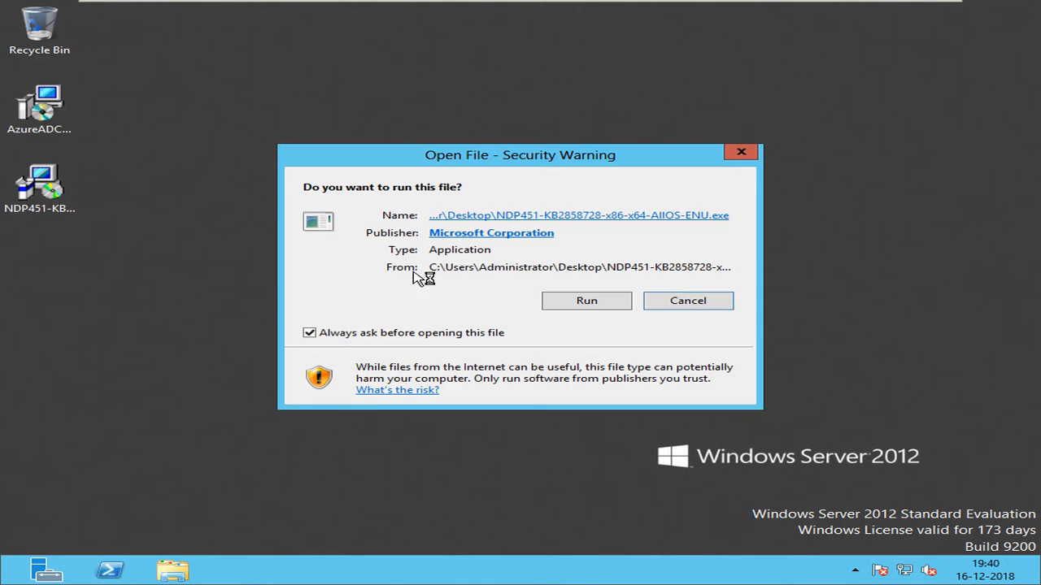
left_click(561, 303)
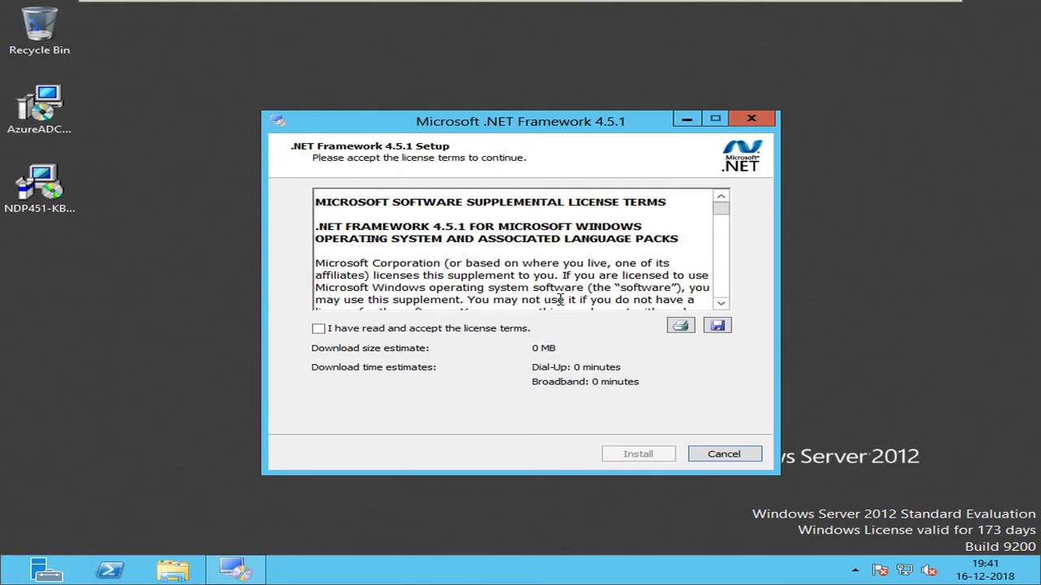
left_click(431, 329)
left_click(643, 459)
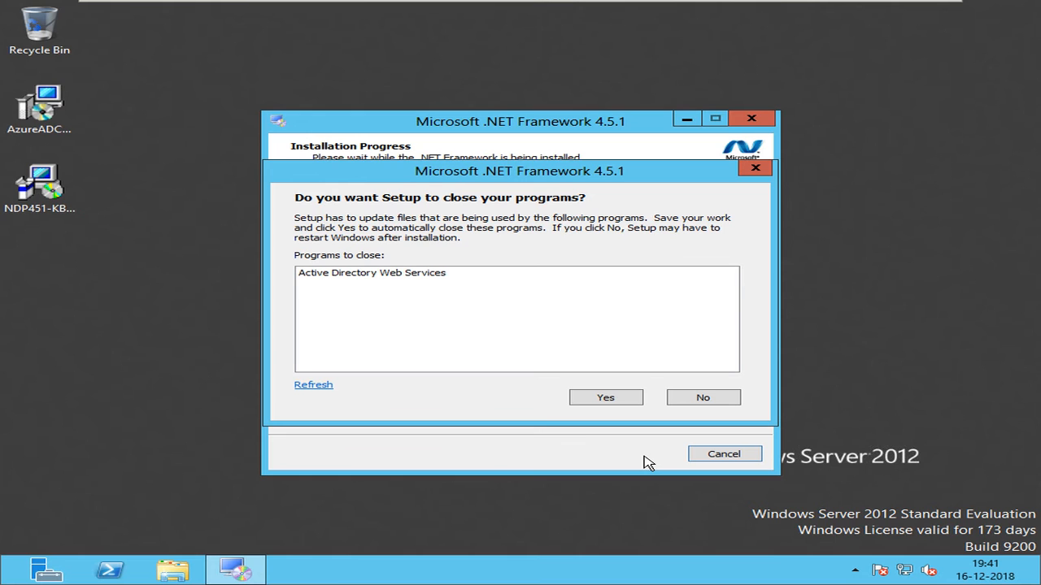
left_click(602, 398)
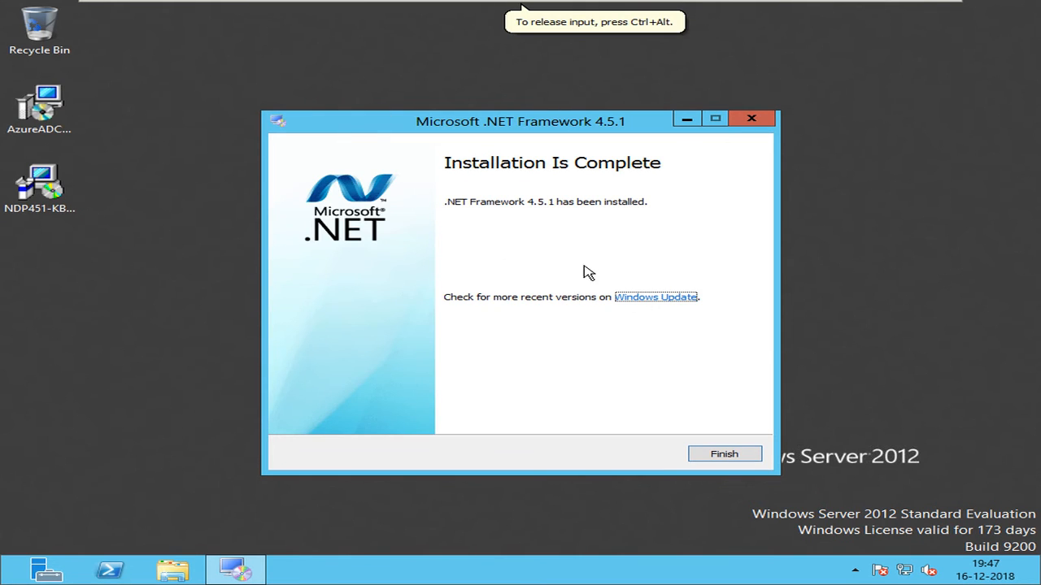
left_click(720, 452)
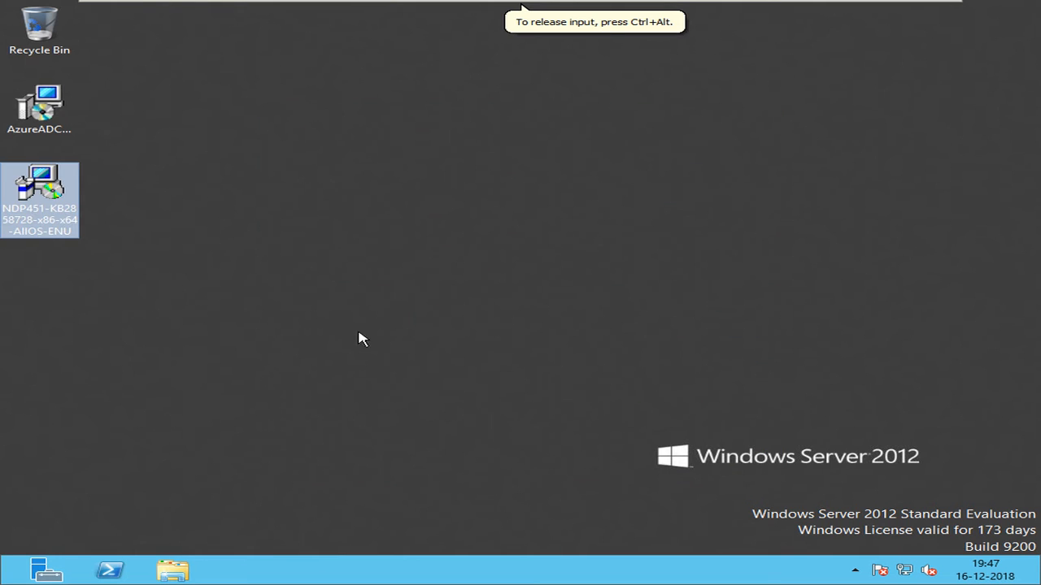
Run the AzureADConnect installer from the server desktop and allow the file to run
right_click(30, 120)
left_click(33, 125)
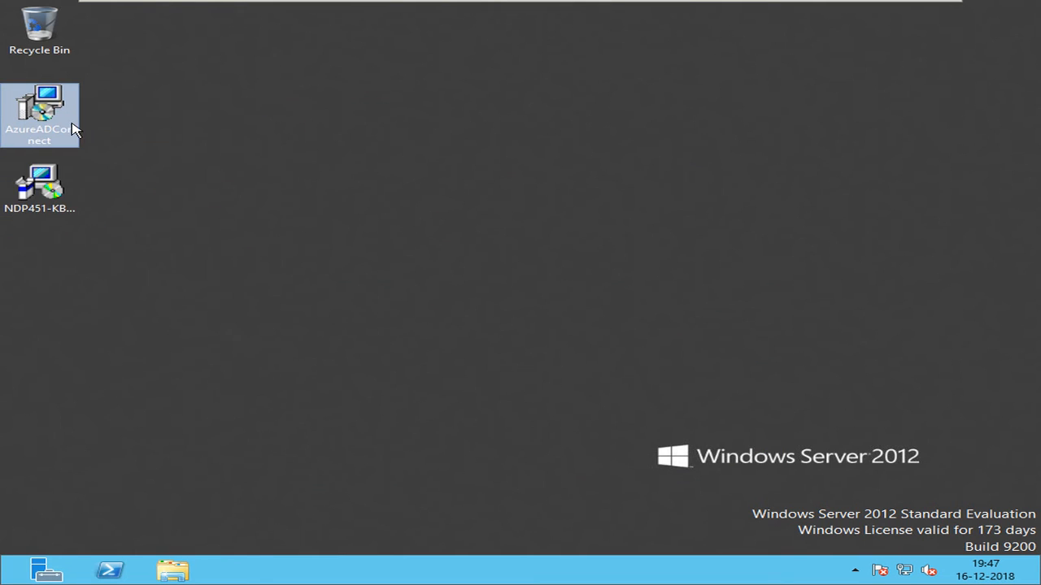
left_click(561, 303)
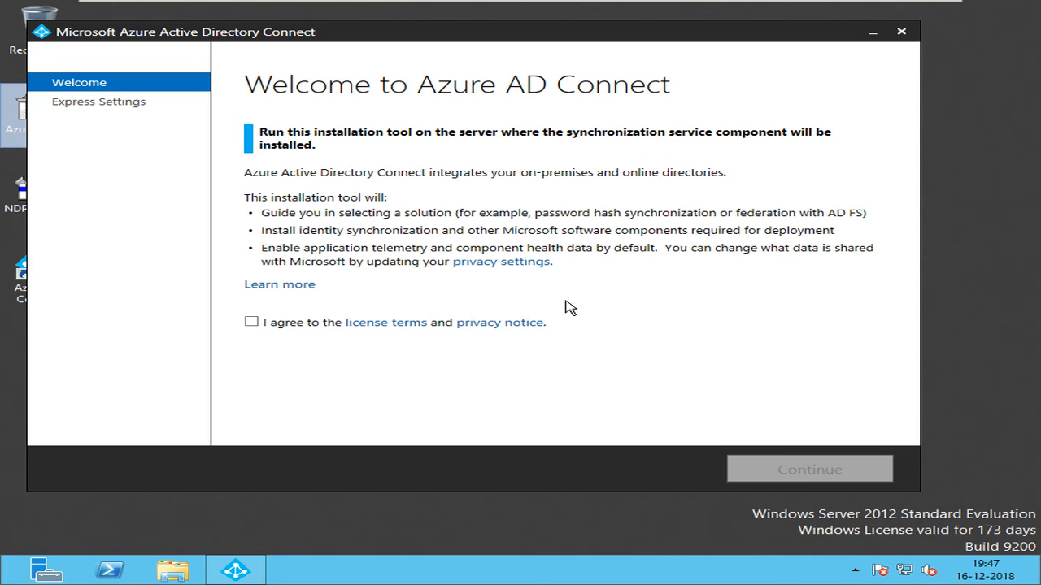
Agree to the license terms and privacy notice of Azure AD Connect and choose the express settings
left_click(251, 322)
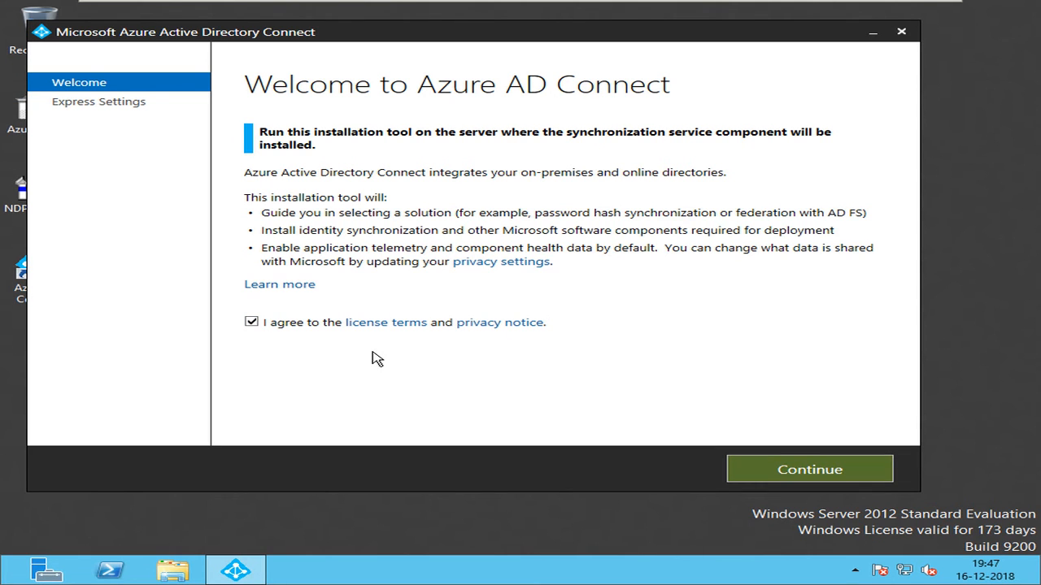
left_click(800, 470)
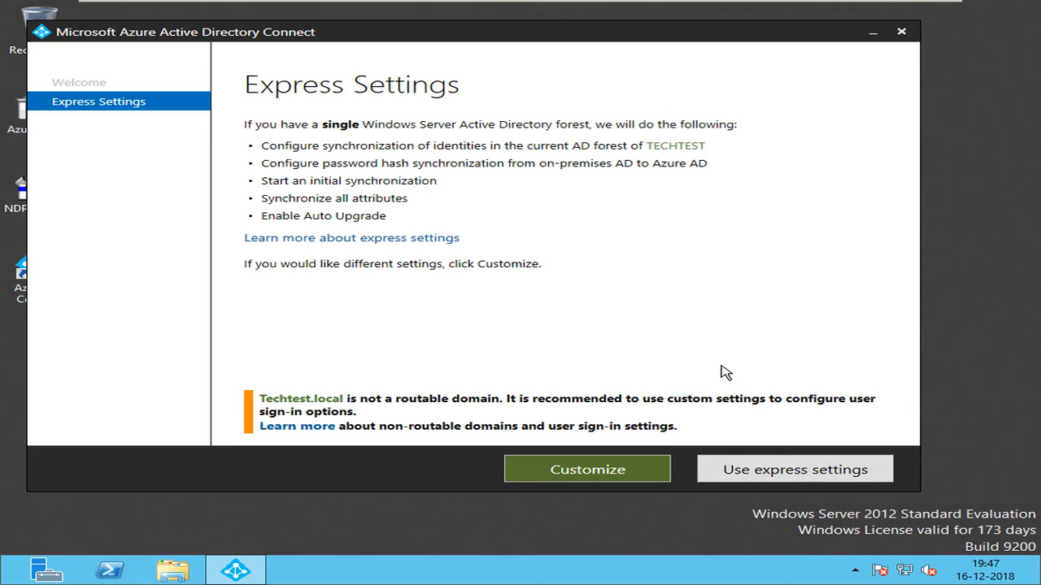
left_click(799, 472)
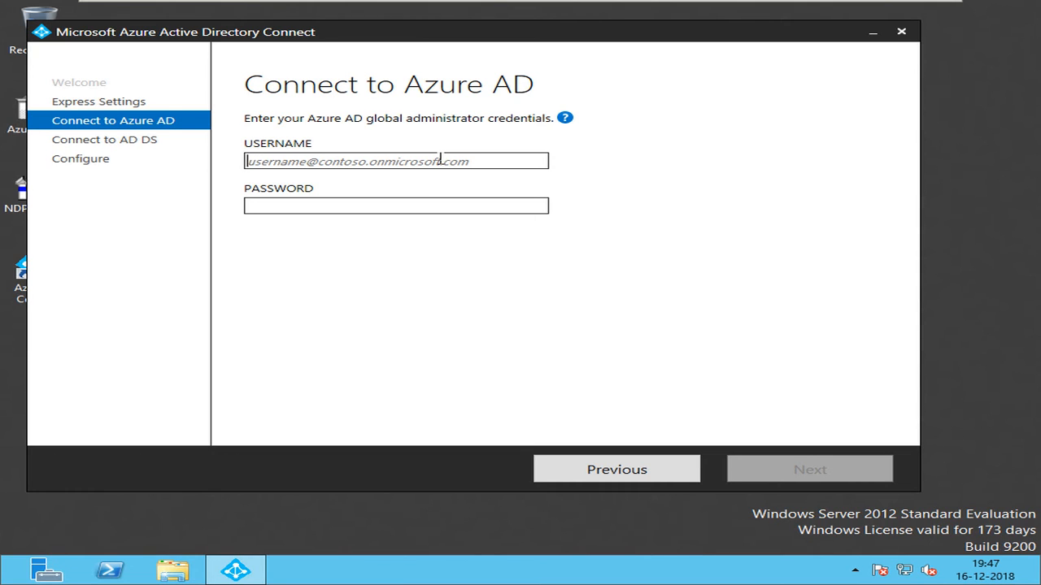
Enter the Azure AD global administrator's username and password and submit the credentials for verification
left_click(440, 159)
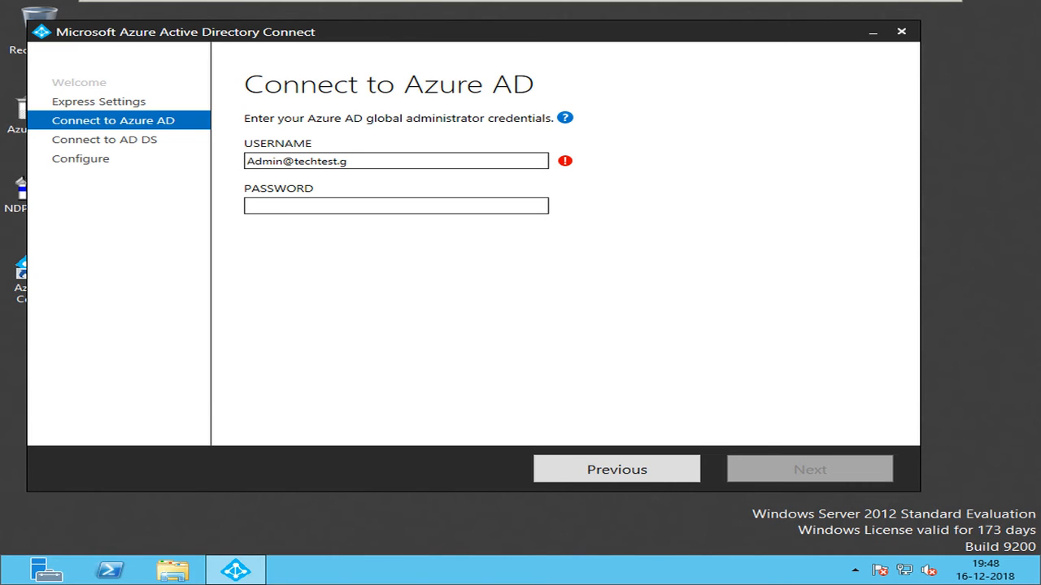
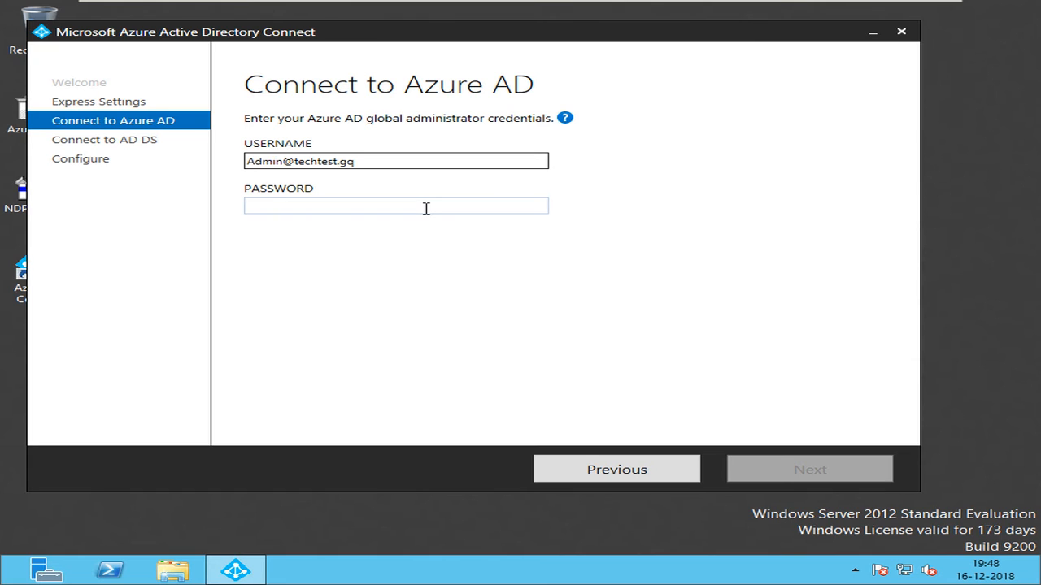
type("***")
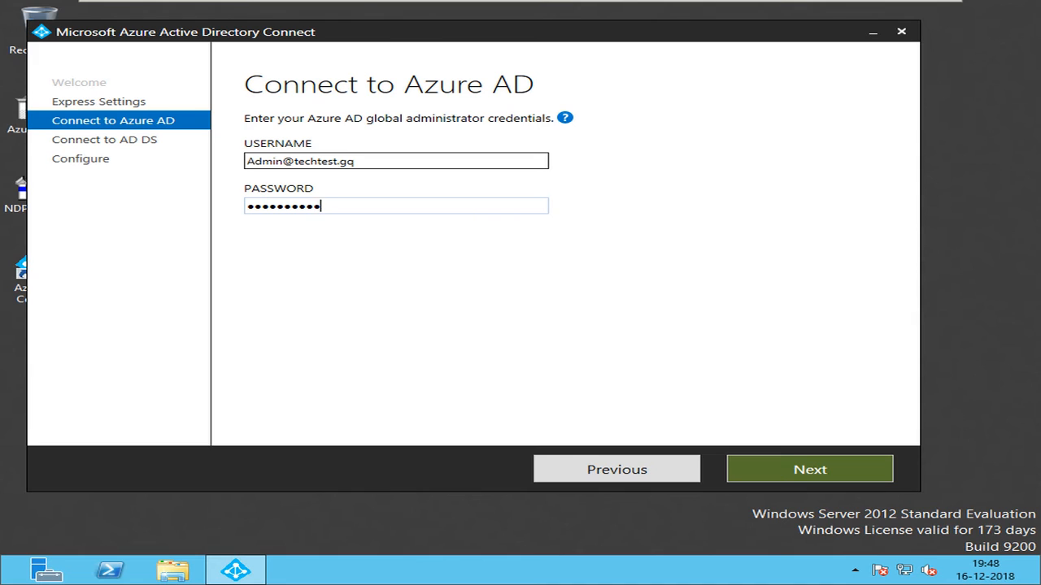
left_click(843, 480)
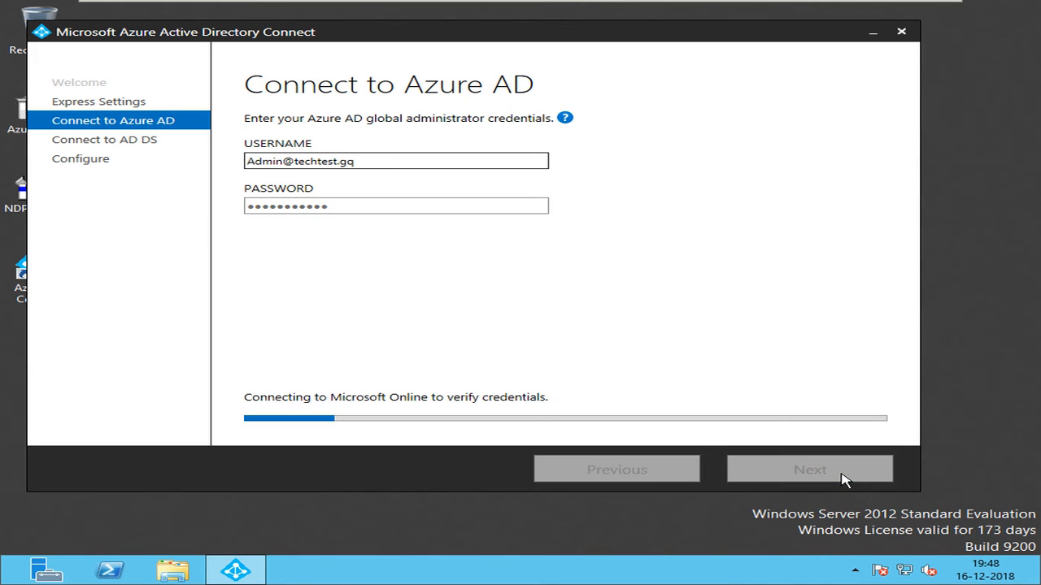
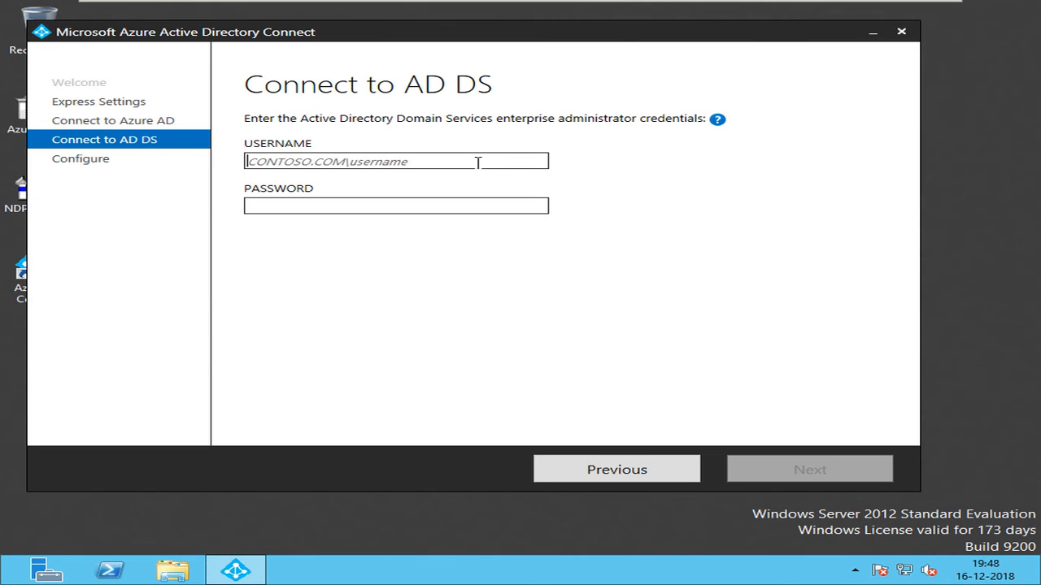
Enter TECHTEST\administrator and its password as the AD DS enterprise administrator credentials and continue
type("techtest\\")
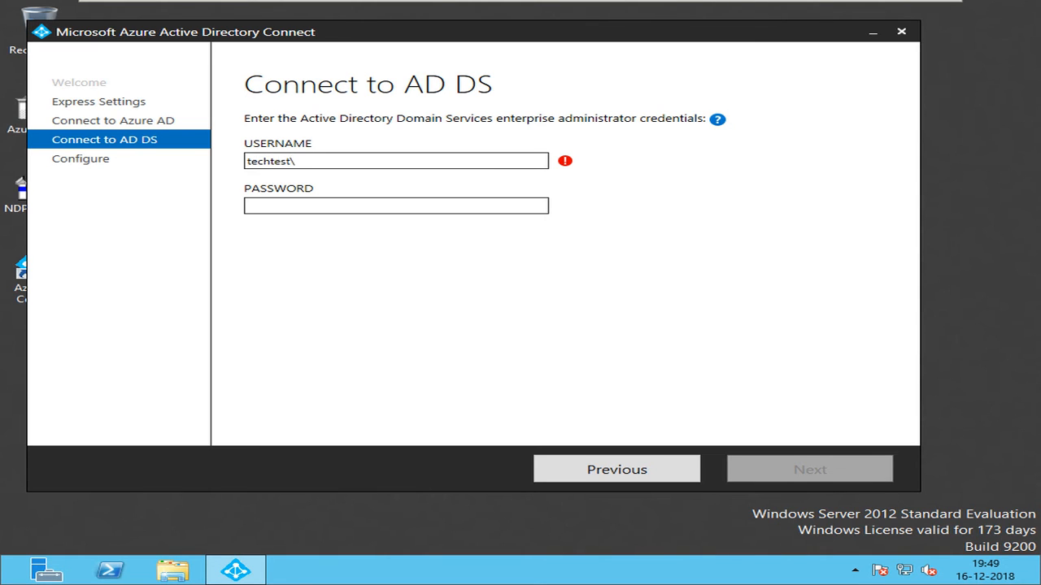
left_click(524, 301)
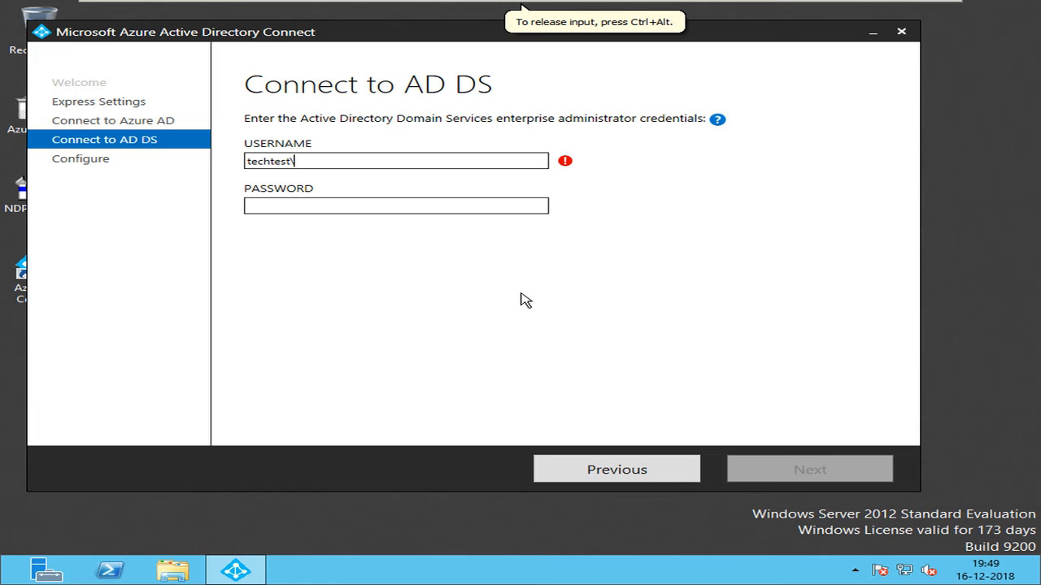
left_click(465, 167)
type("techtest\\")
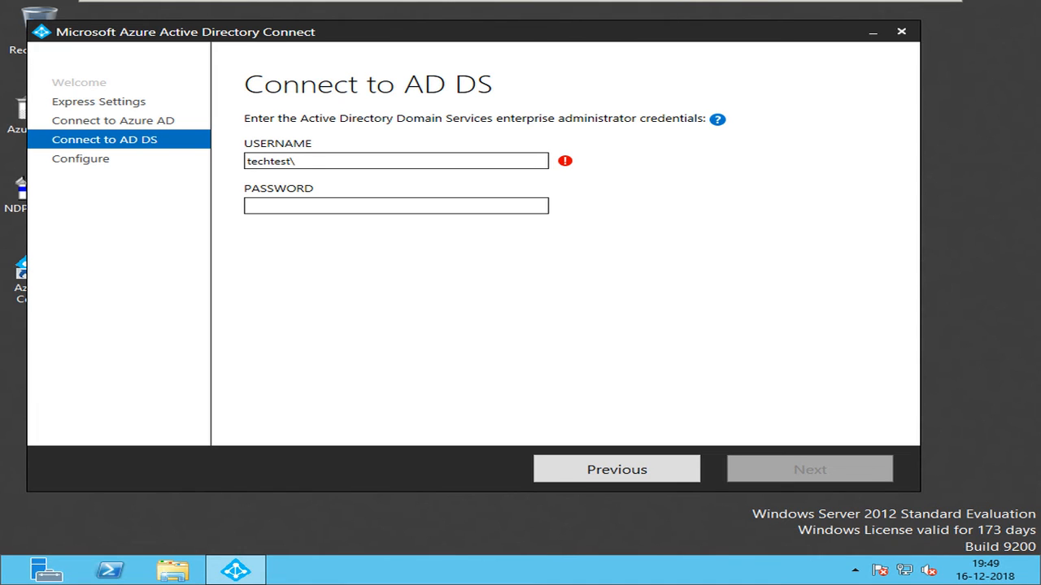
type("administrator")
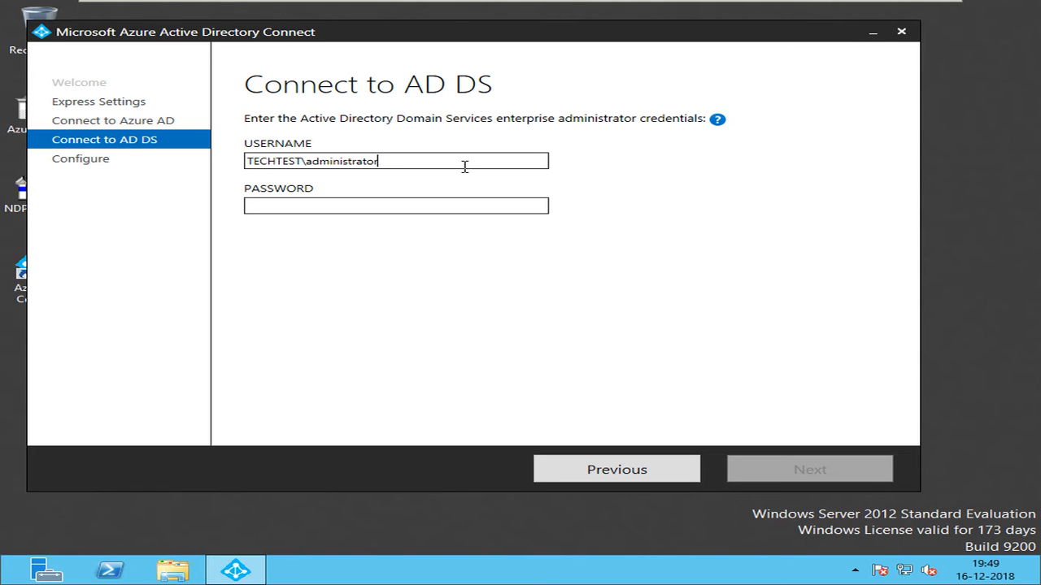
key("Tab")
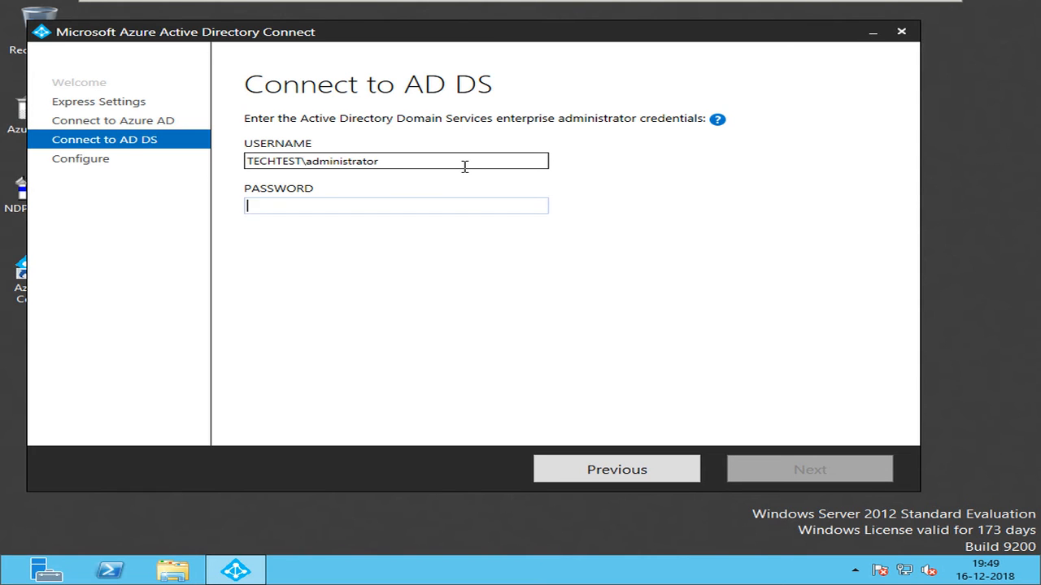
type("••")
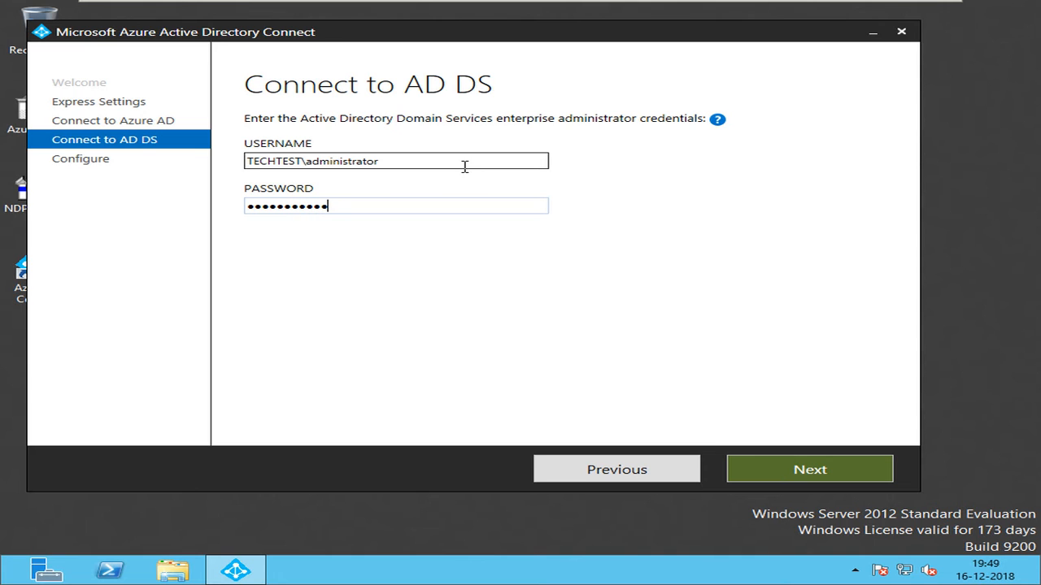
type("••••••••••")
left_click(852, 478)
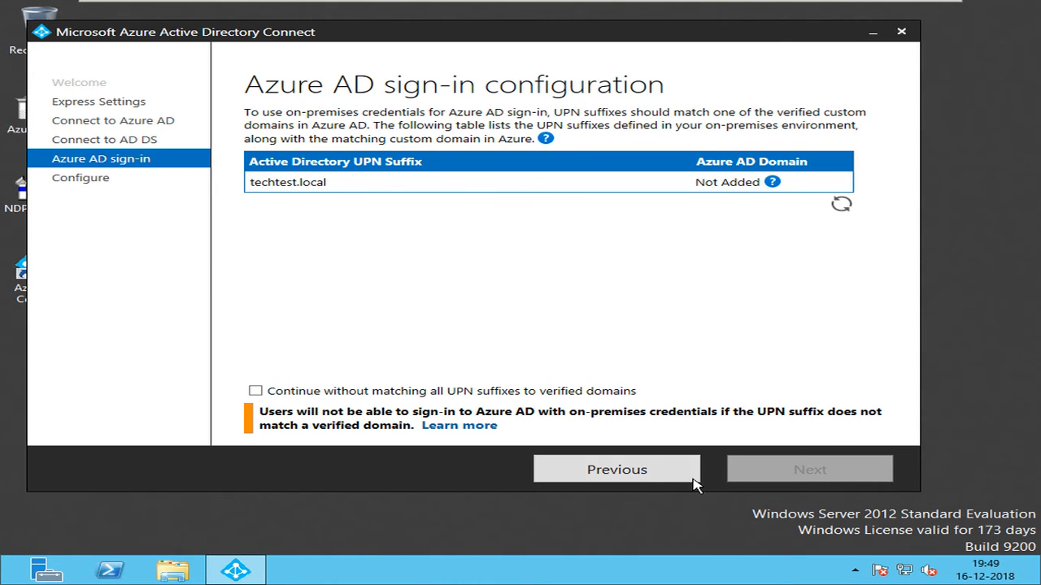
Continue without matching all UPN suffixes to verified domains, and install with synchronization starting when configuration completes
left_click(255, 391)
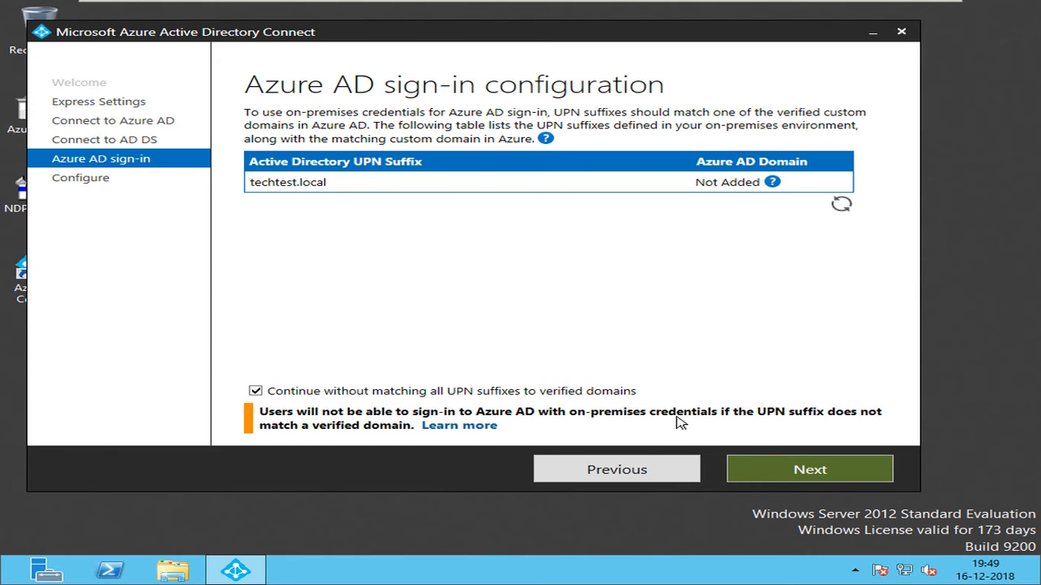
left_click(824, 473)
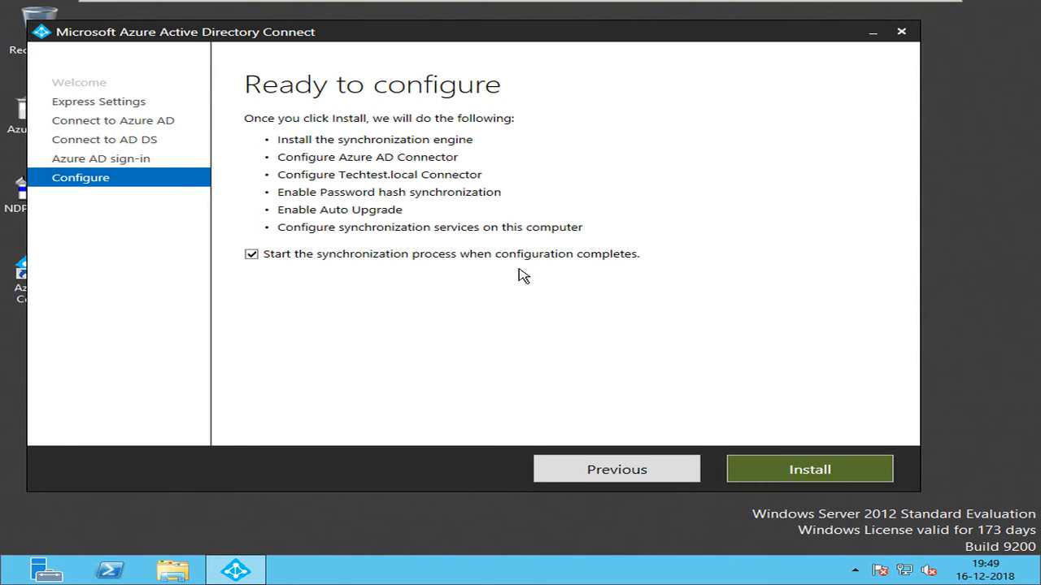
left_click(846, 472)
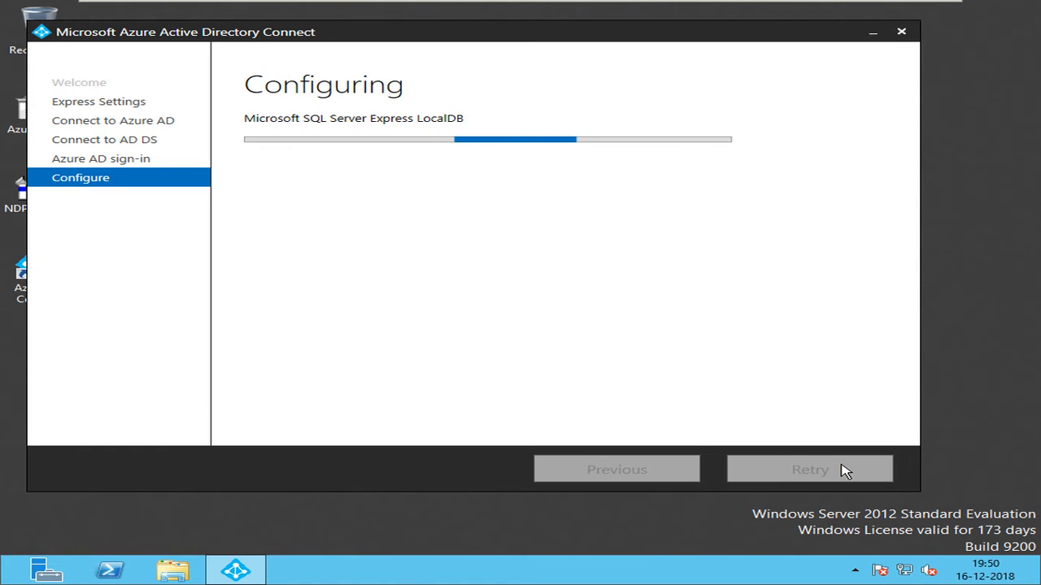
Open Active Directory Domains and Trusts from Server Manager
left_click(49, 576)
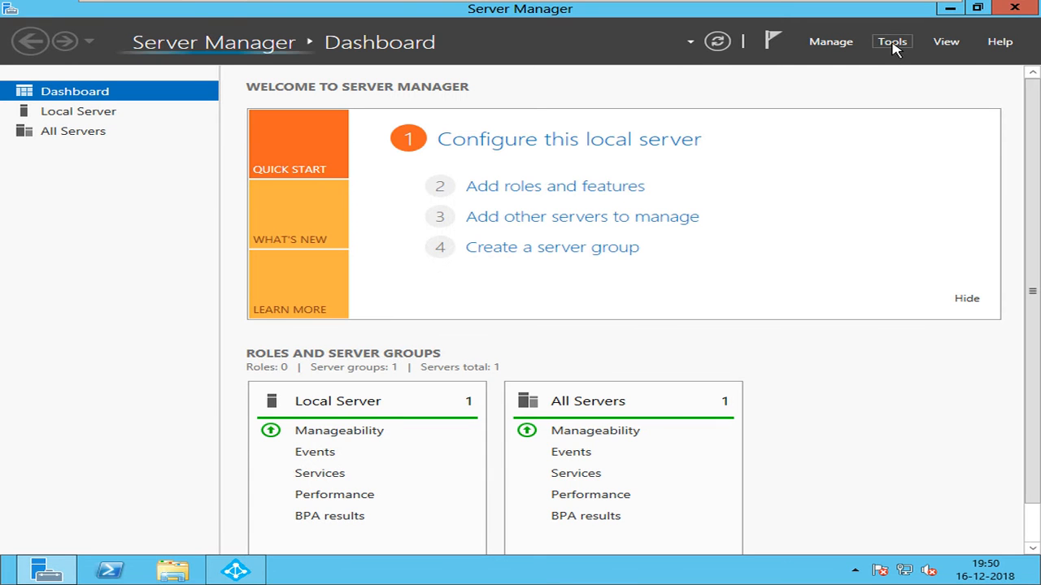
left_click(892, 44)
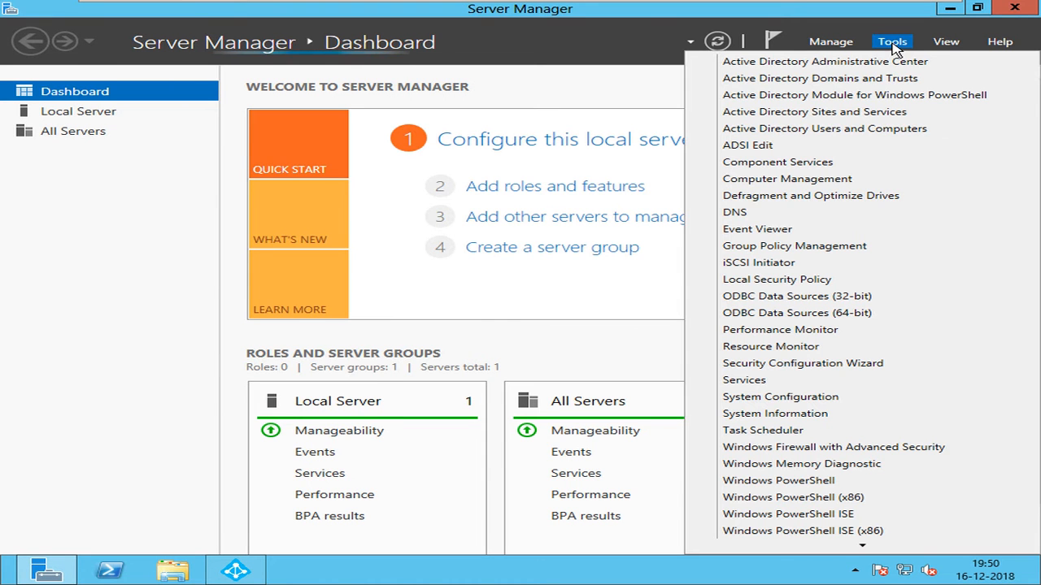
left_click(853, 79)
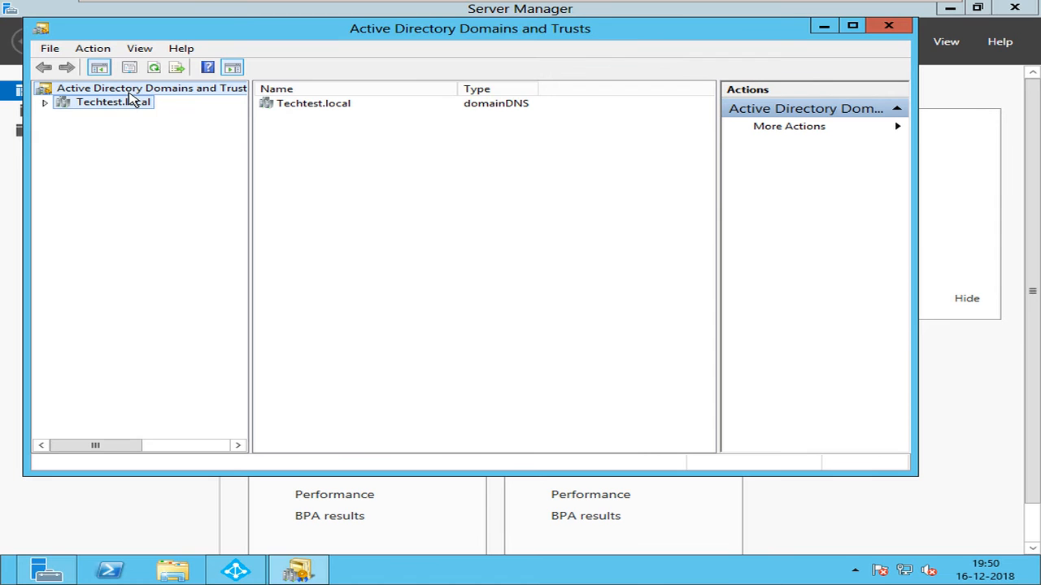
Add techtest.gq as an alternative UPN suffix in the Active Directory Domains and Trusts properties and apply it
right_click(89, 102)
left_click(91, 89)
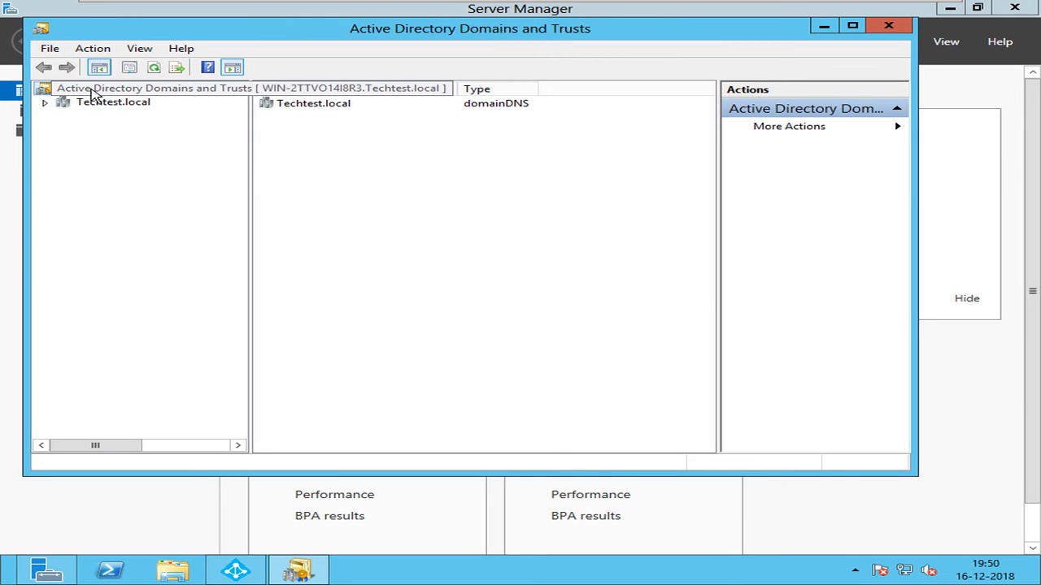
right_click(91, 89)
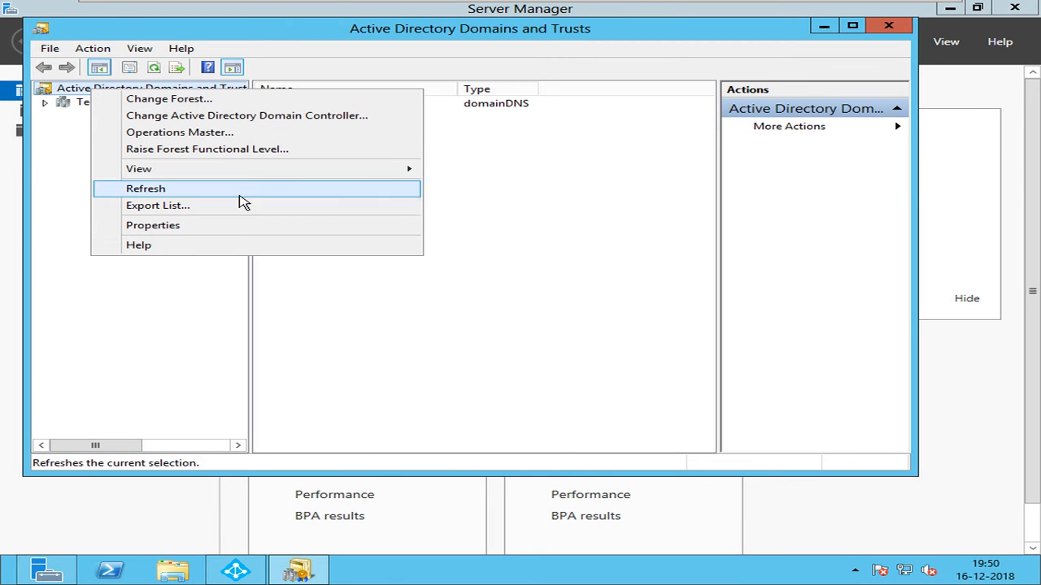
left_click(207, 230)
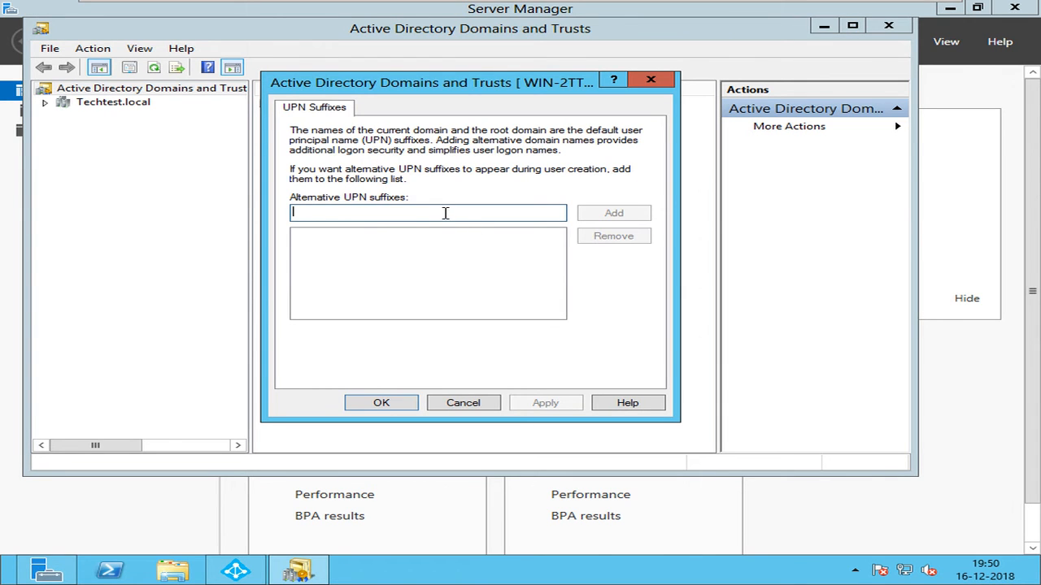
type("tec")
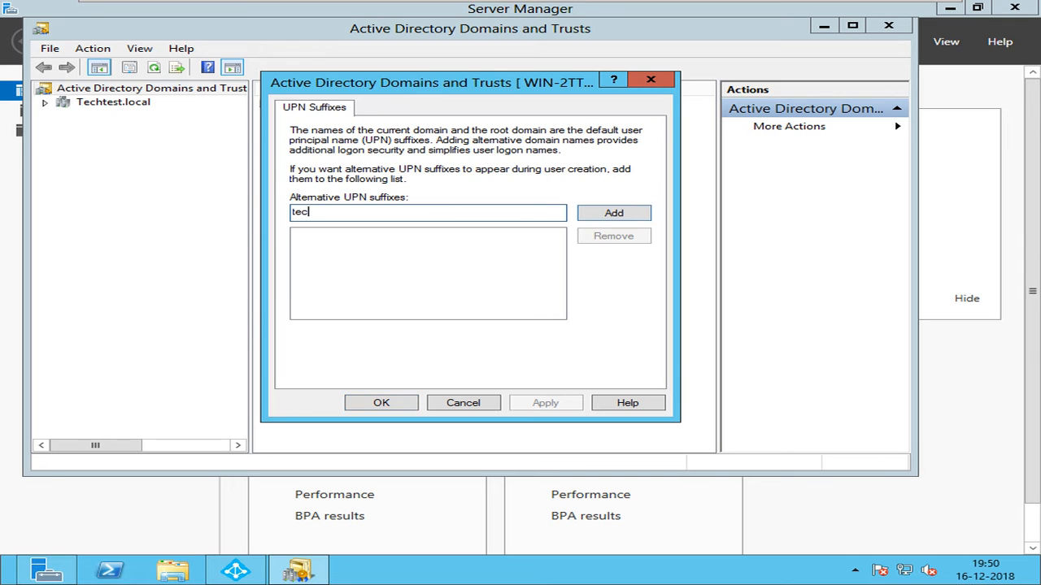
type("htest.gq")
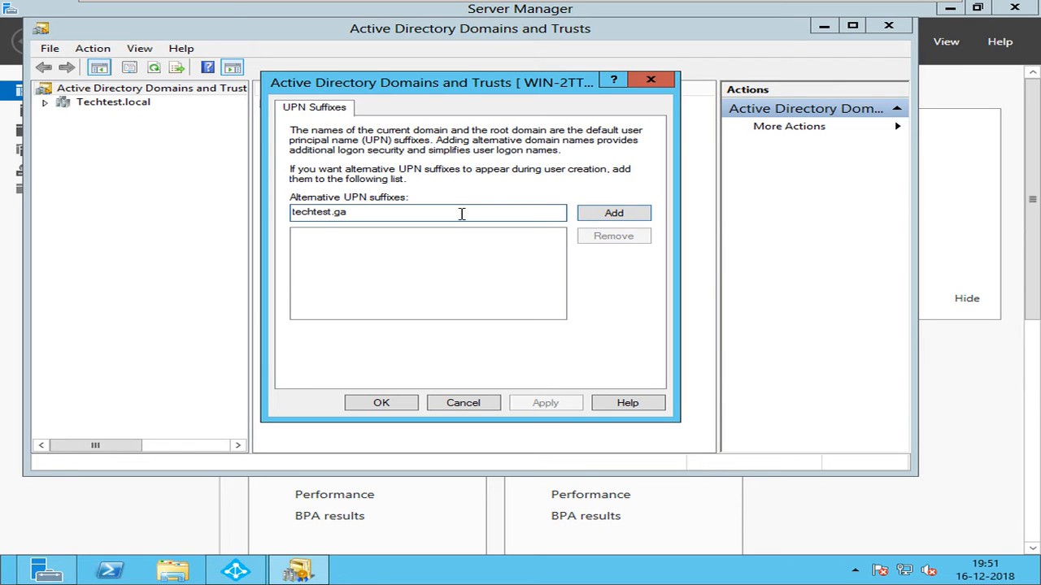
left_click(623, 215)
left_click(545, 403)
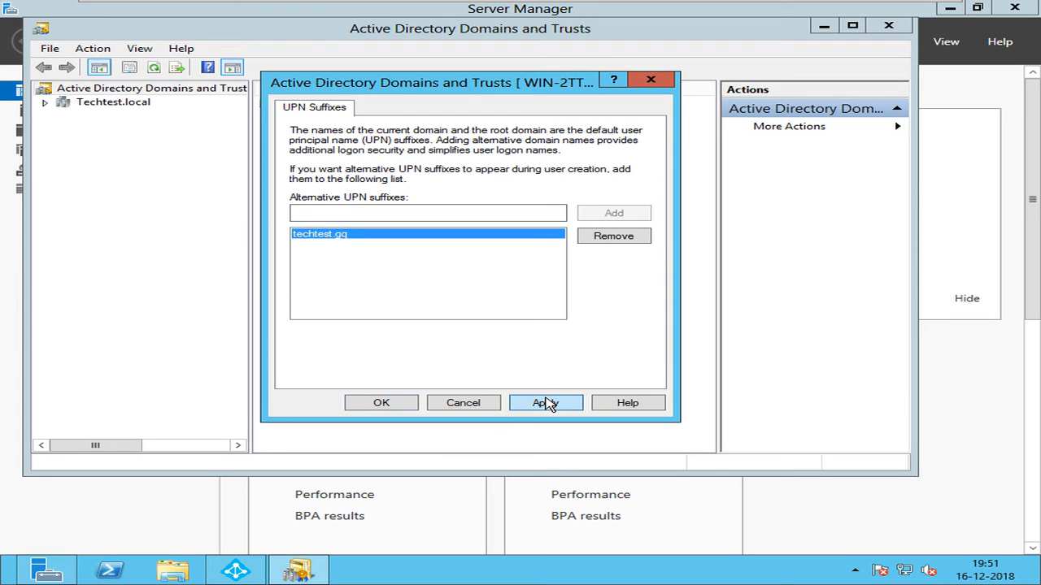
left_click(408, 404)
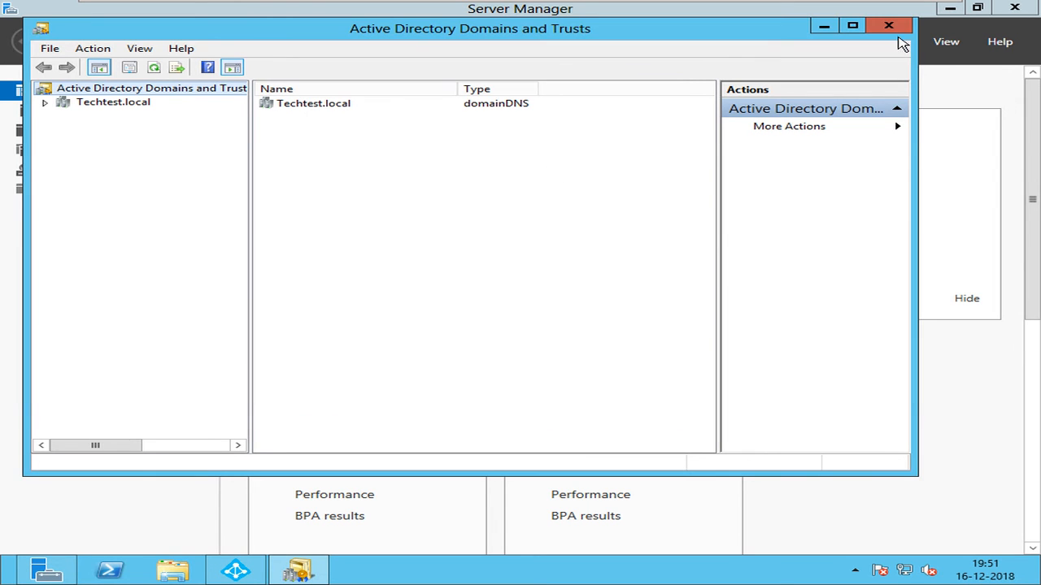
Close Active Directory Domains and Trusts and Server Manager, and exit the completed Azure AD Connect wizard
left_click(890, 27)
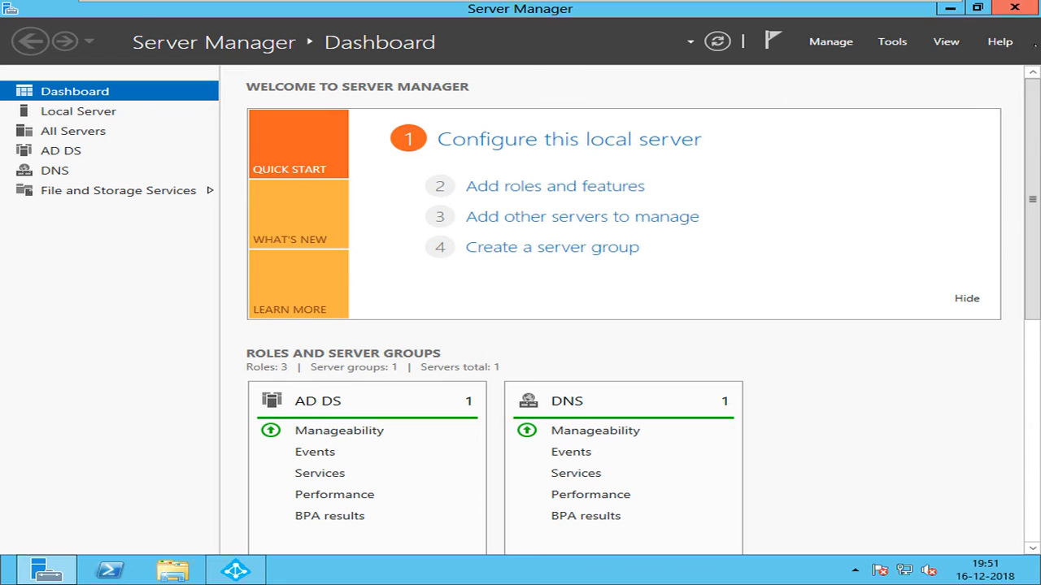
left_click(1014, 8)
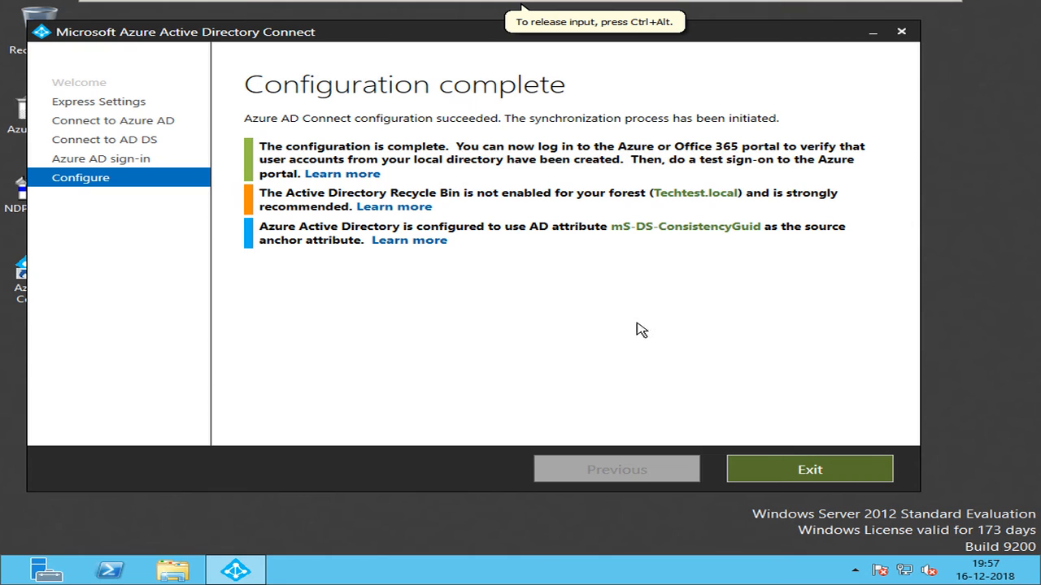
left_click(774, 472)
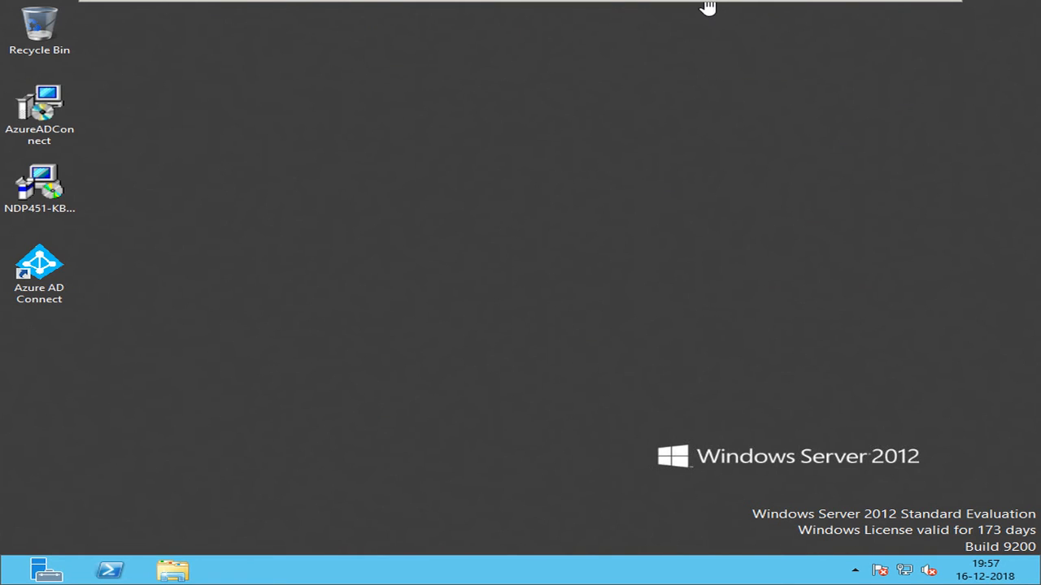
Switch to the Microsoft 365 admin center in the host's Chrome browser, close the user details and open the admin home page
mouse_move(707, 5)
left_click(884, 9)
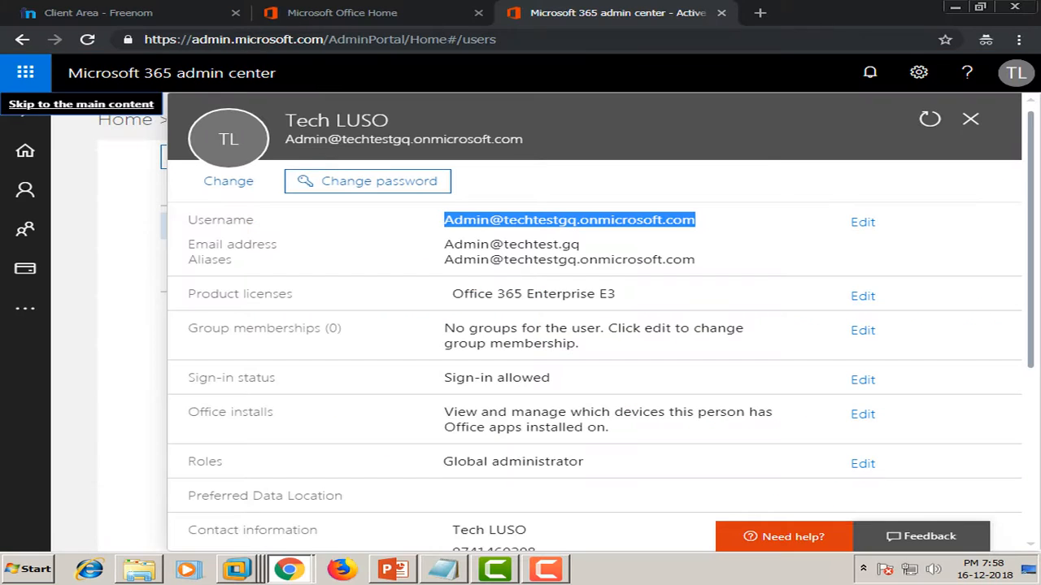
left_click(970, 119)
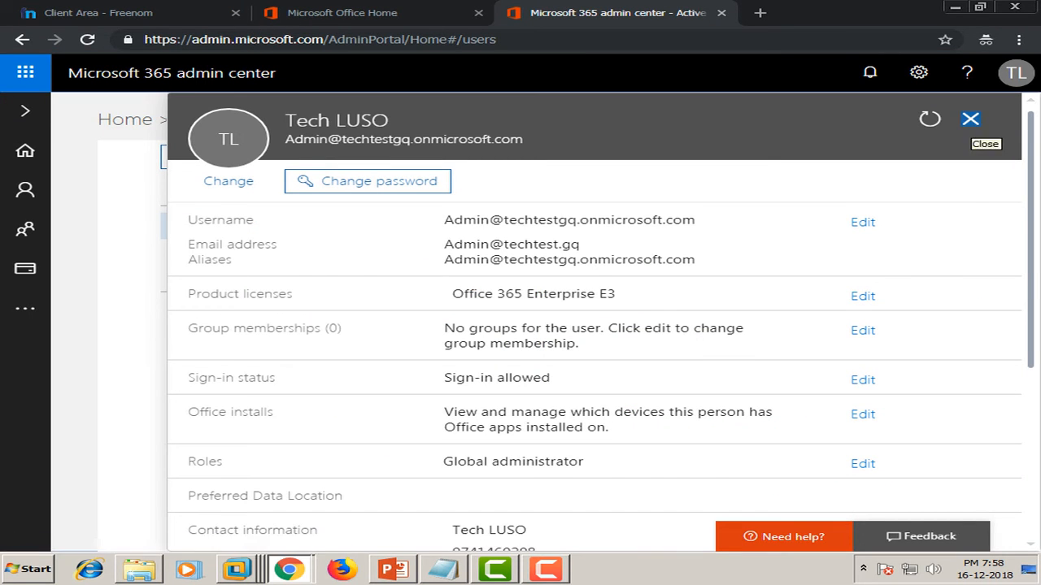
left_click(25, 72)
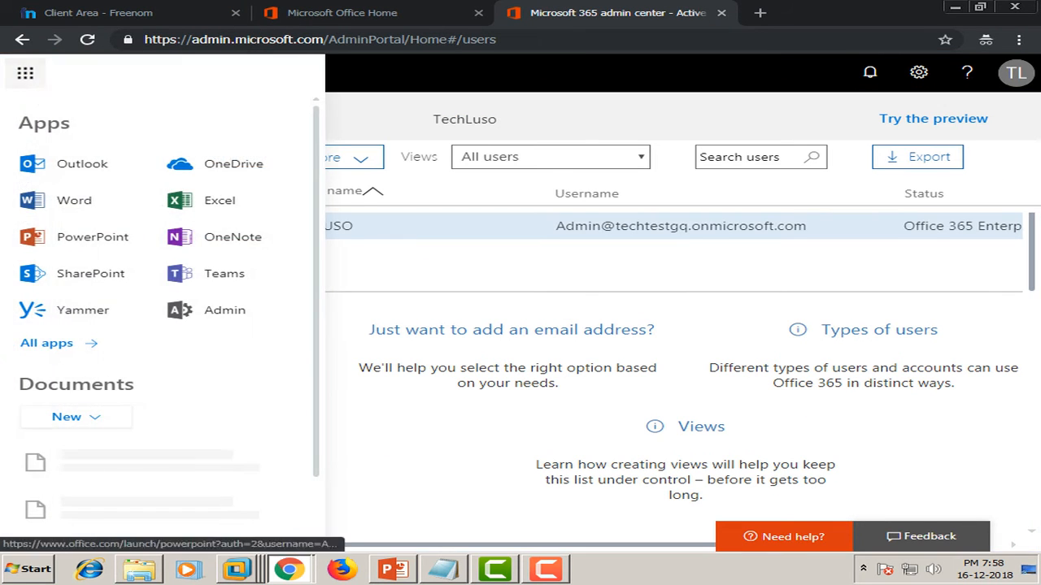
scroll(95, 237, "down", 2)
scroll(163, 317, "up", 1)
scroll(163, 317, "down", 1)
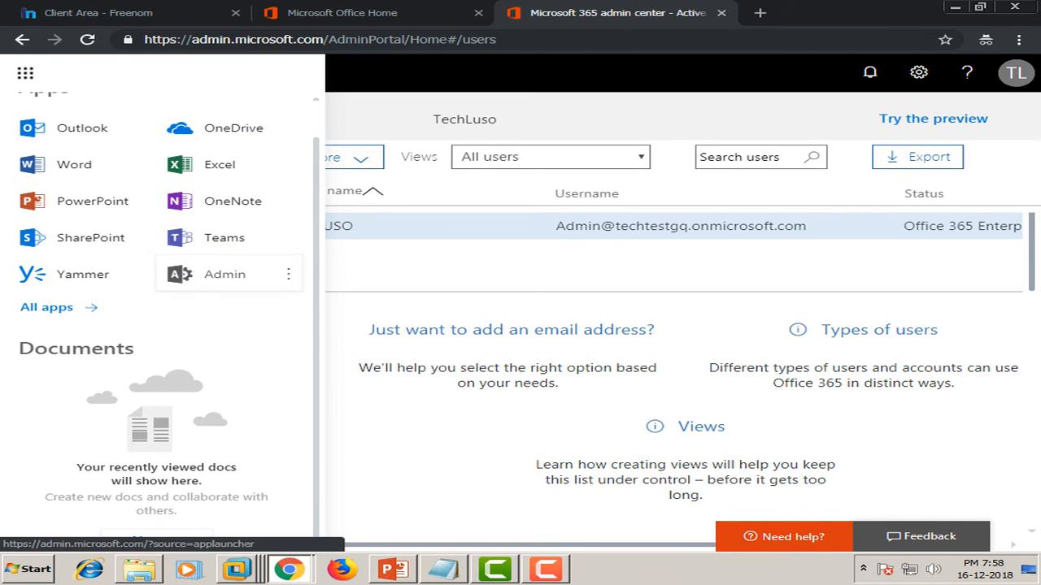
left_click(218, 274)
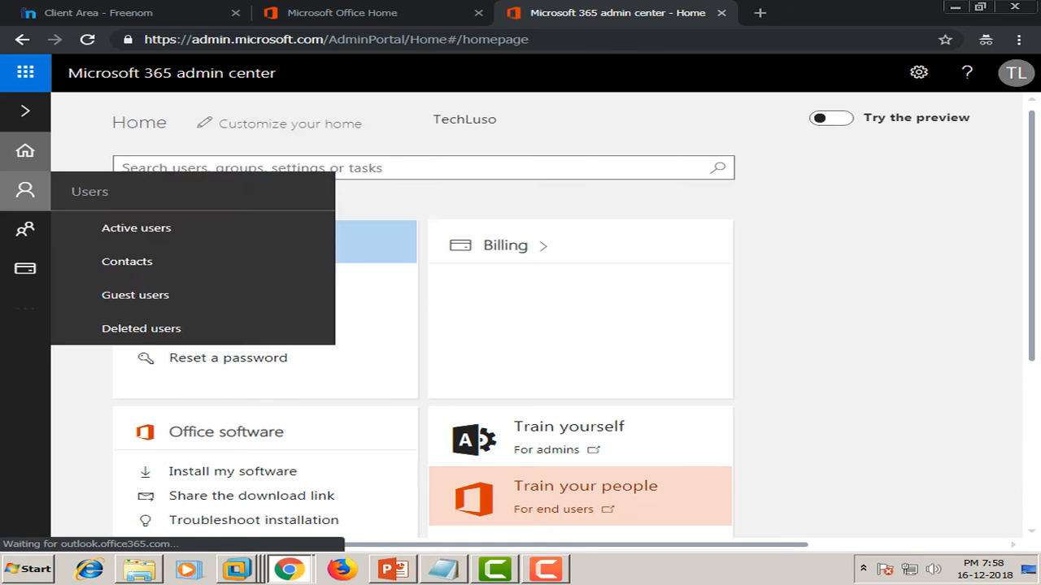
Expand the full navigation with its admin centers and open the Azure Active Directory admin center
left_click(25, 111)
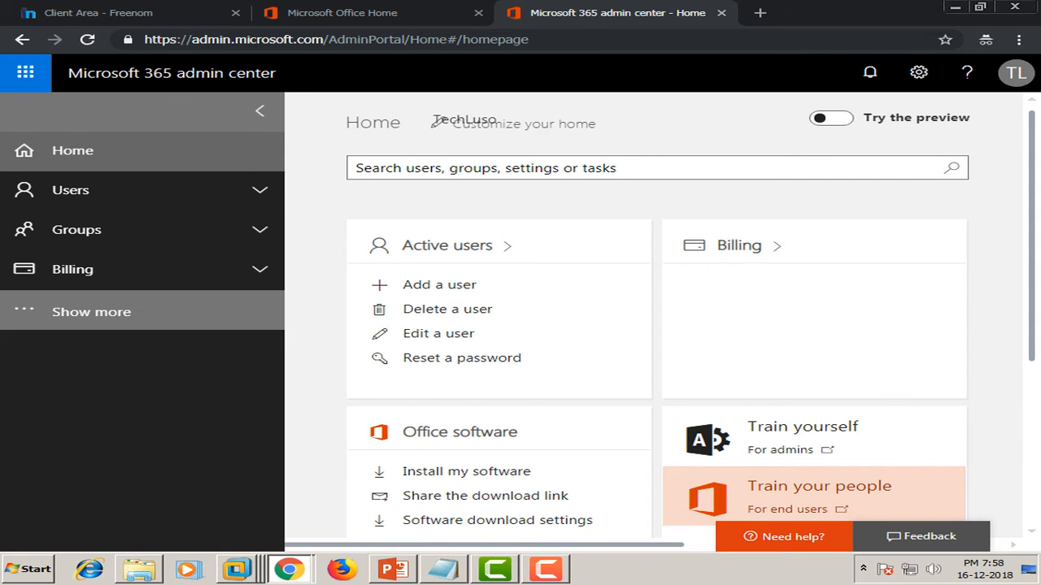
left_click(91, 312)
scroll(122, 309, "down", 1)
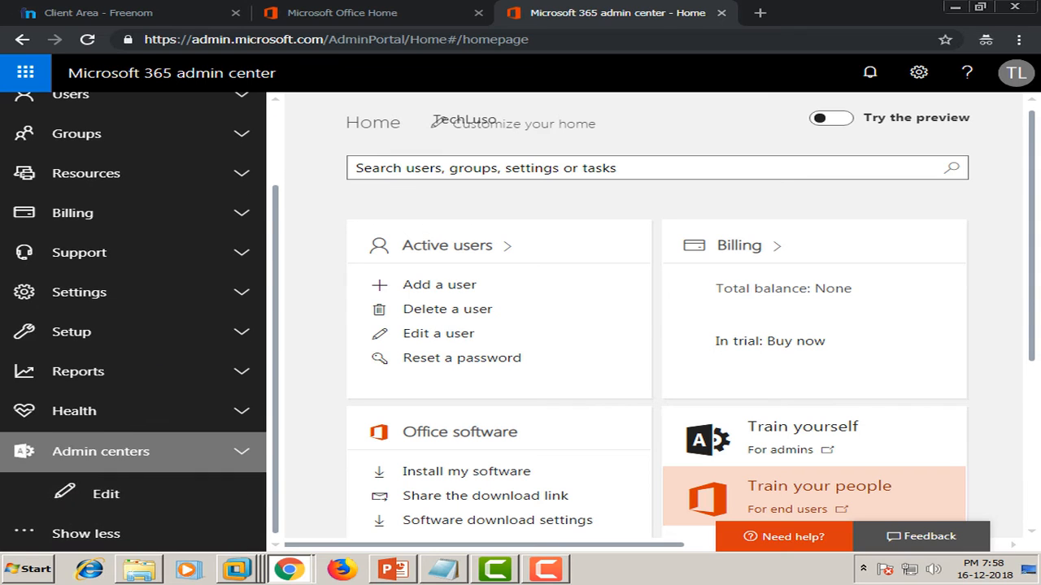
left_click(100, 451)
scroll(122, 325, "down", 3)
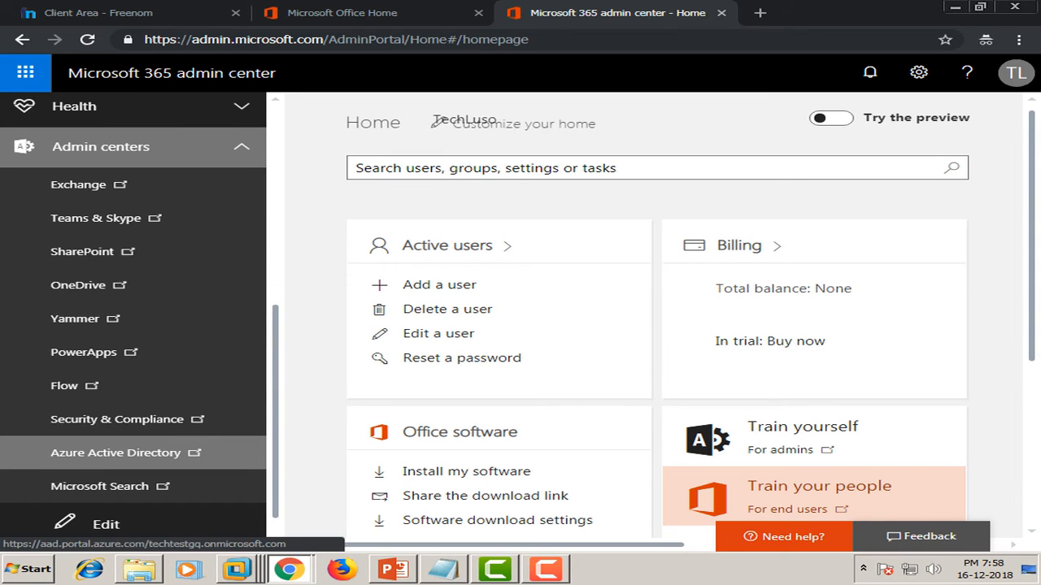
left_click(106, 420)
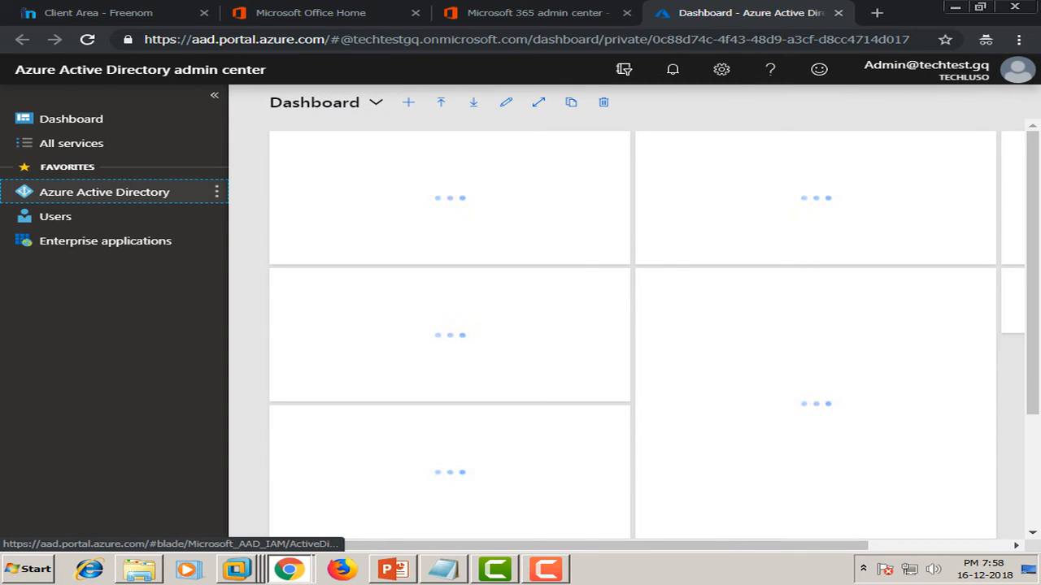
Open the Azure AD Connect page of the TechLuso directory to check the synchronization status
left_click(104, 192)
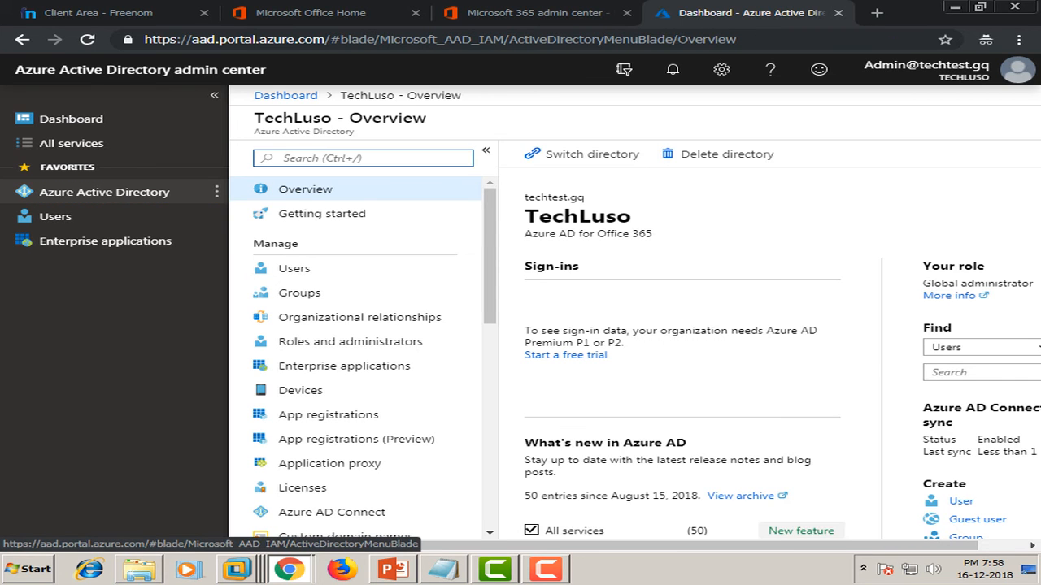
scroll(325, 463, "down", 1)
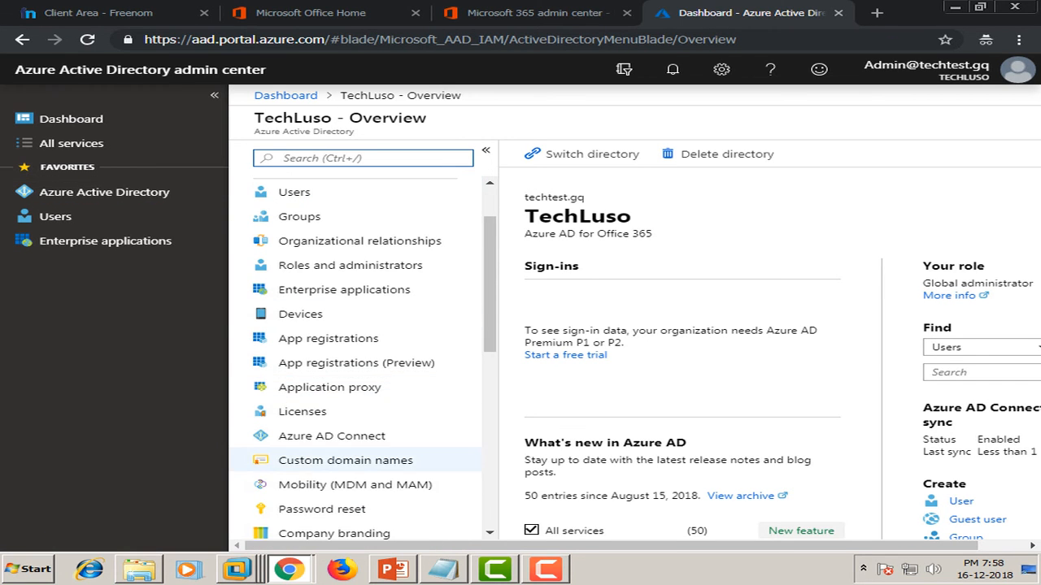
left_click(332, 435)
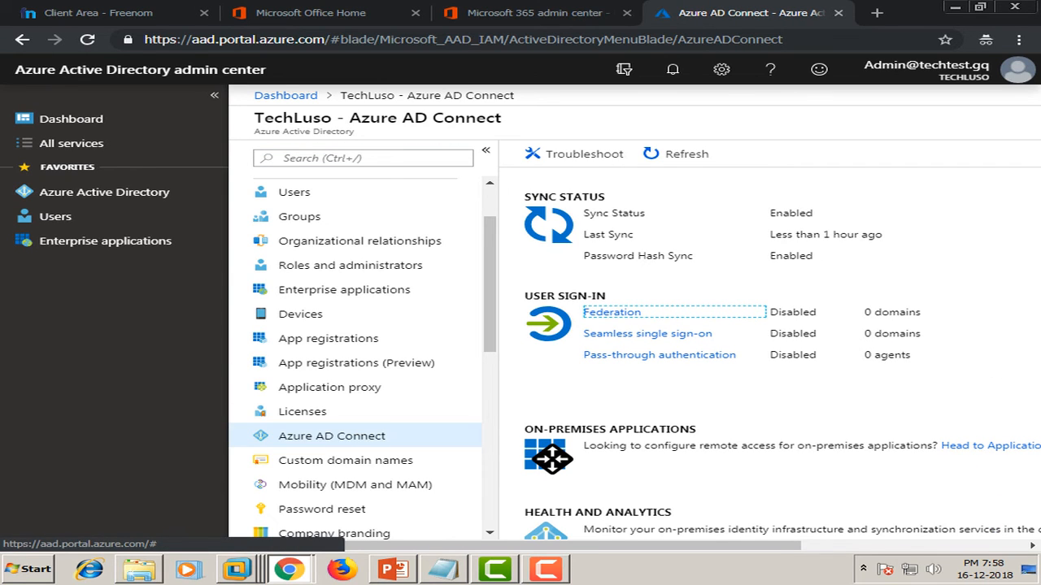
Examine the last sync time and the password hash sync setting on the Azure AD Connect page
left_click_drag(815, 256, 767, 256)
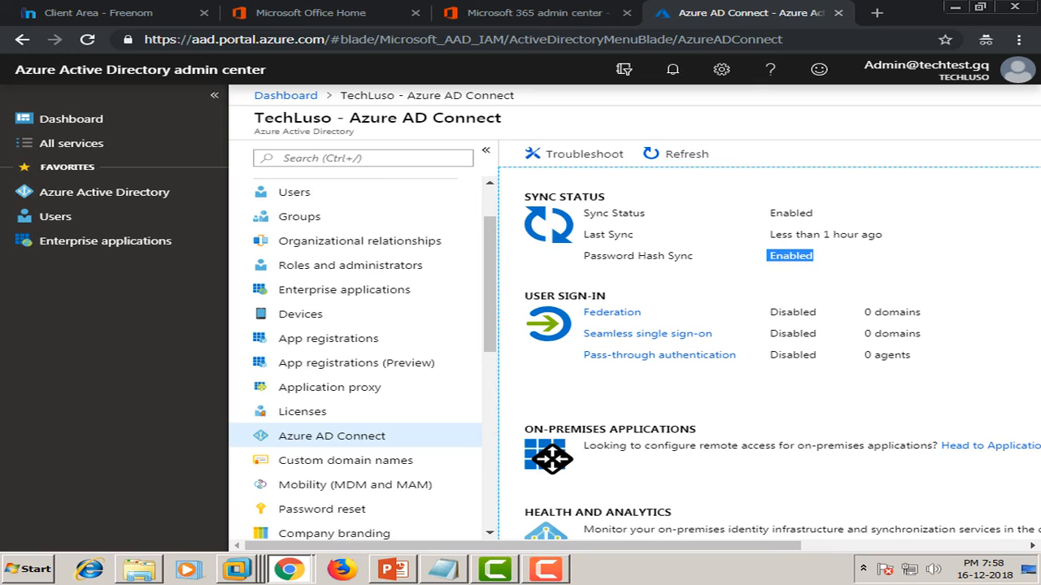
left_click_drag(883, 235, 767, 235)
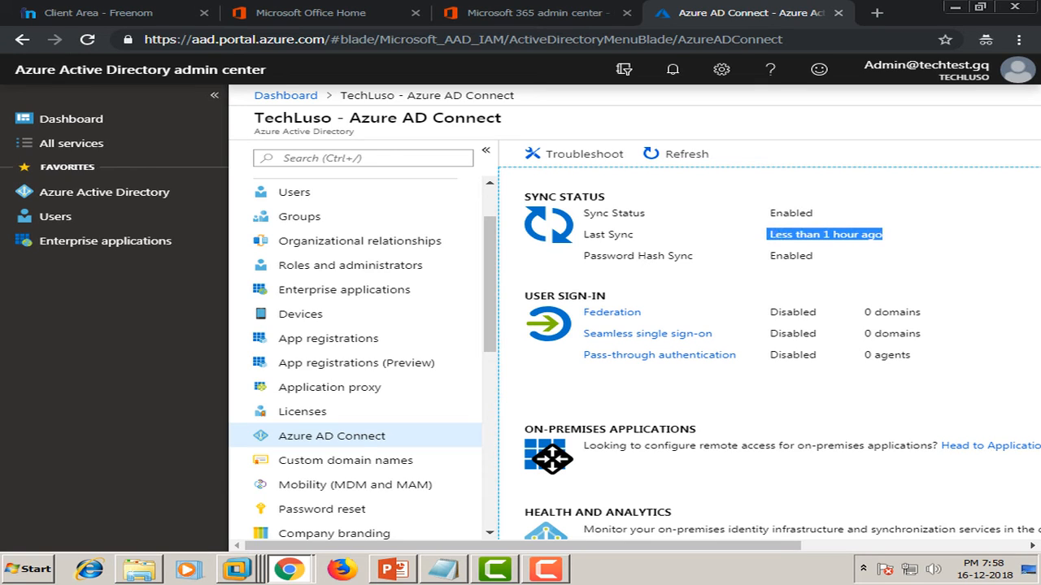
left_click(763, 235)
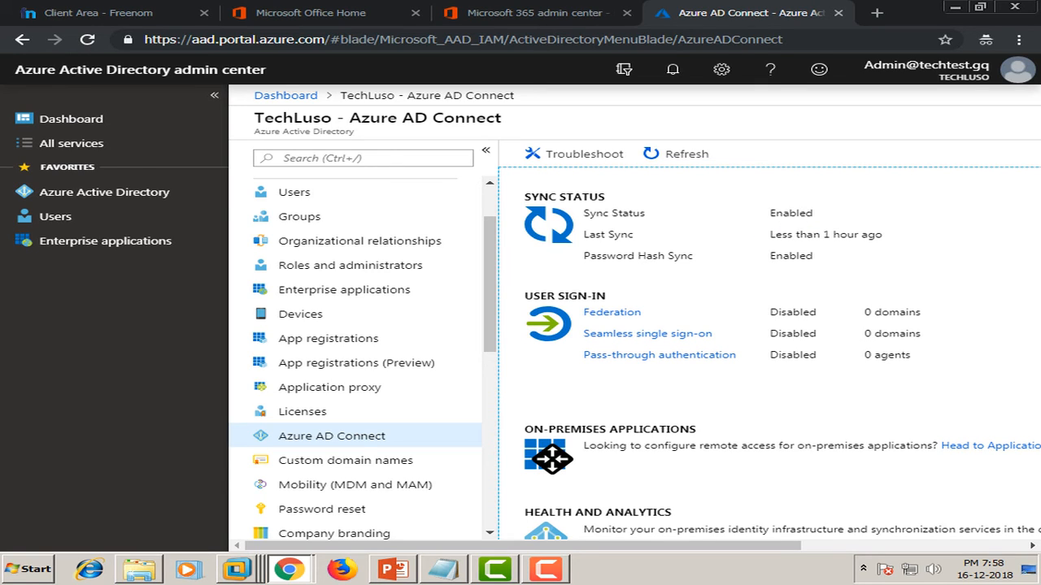
scroll(769, 354, "down", 1)
scroll(769, 354, "up", 1)
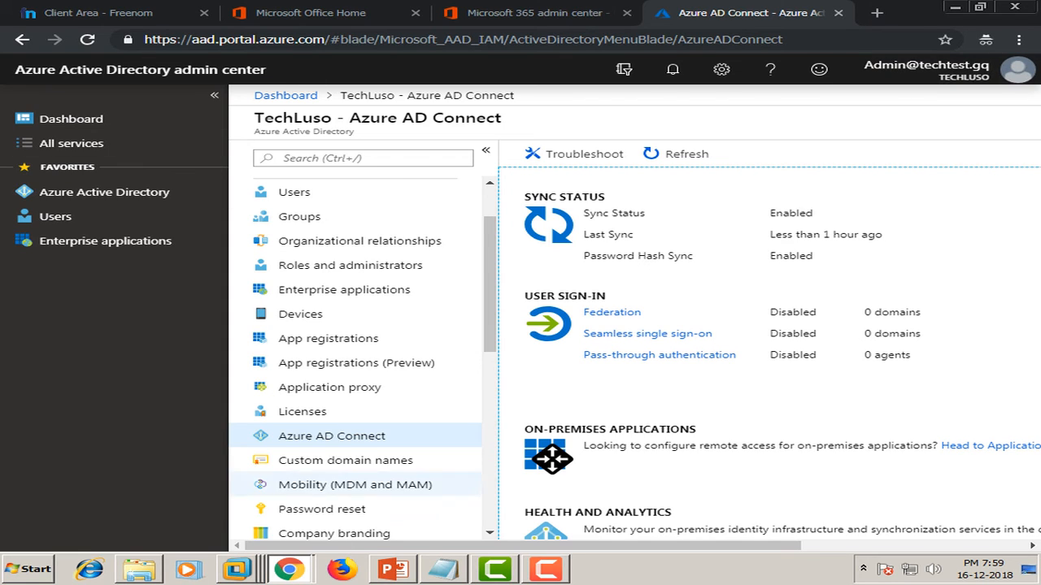
Switch to the Windows Server virtual machine, start PowerShell and open the ad sync note from the desktop
left_click(443, 569)
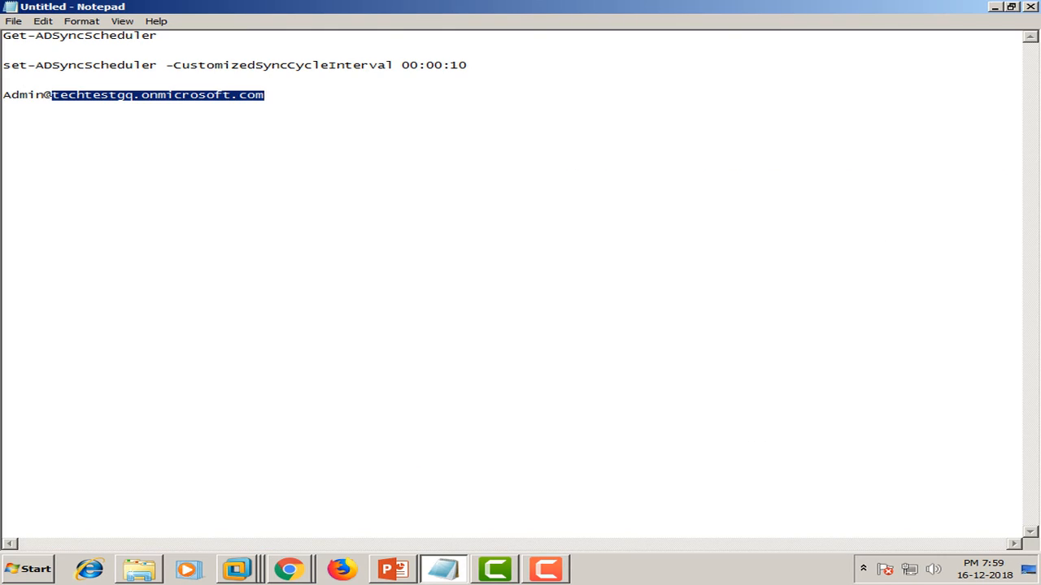
left_click(264, 96)
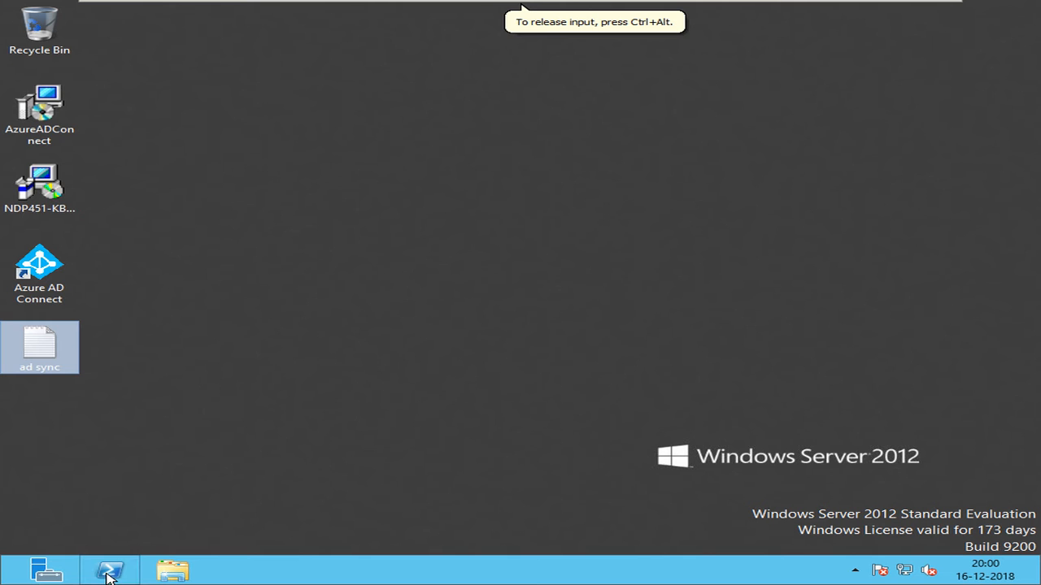
left_click(107, 574)
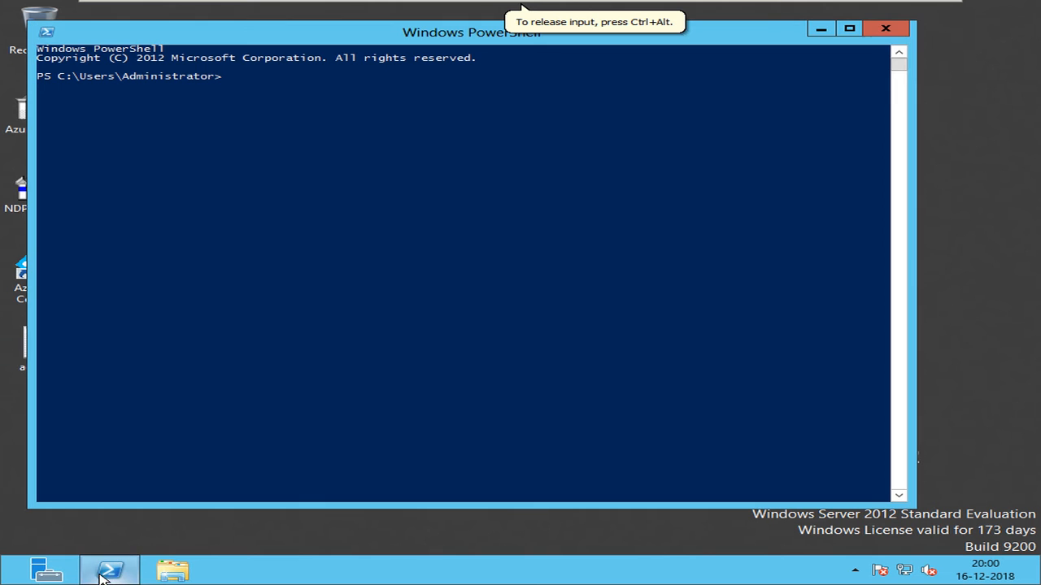
left_click_drag(248, 41, 409, 42)
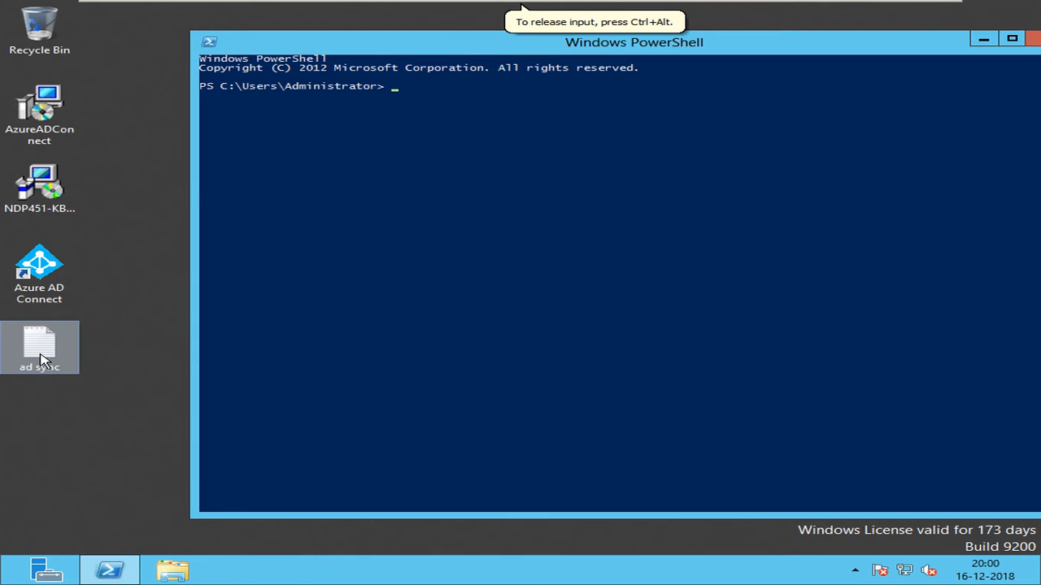
double_click(49, 351)
Copy the Get-ADSyncScheduler command from the ad sync note and run it in PowerShell
left_click_drag(229, 88, 65, 84)
right_click(101, 92)
left_click(160, 137)
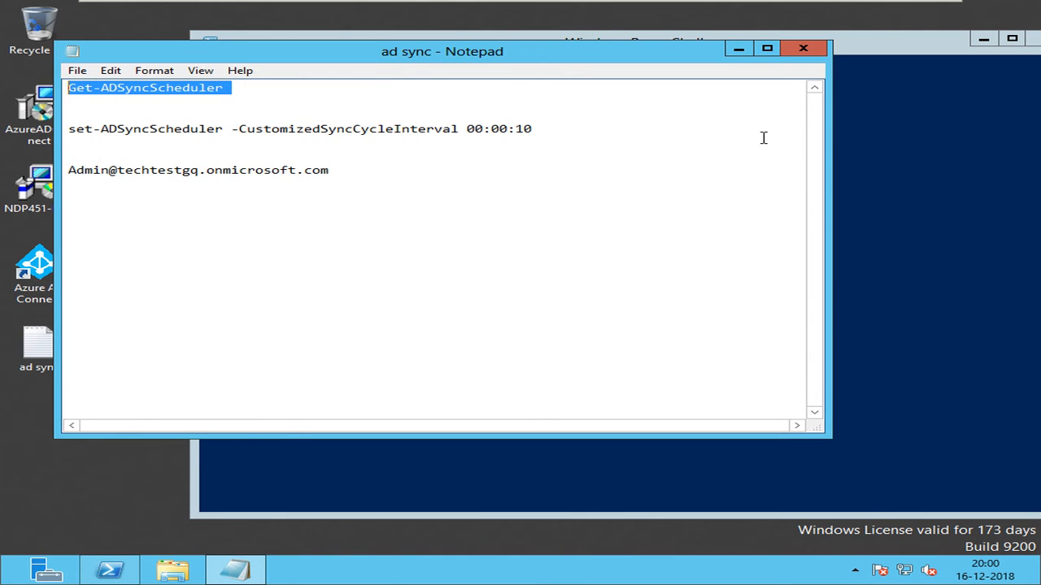
left_click(935, 159)
right_click(659, 158)
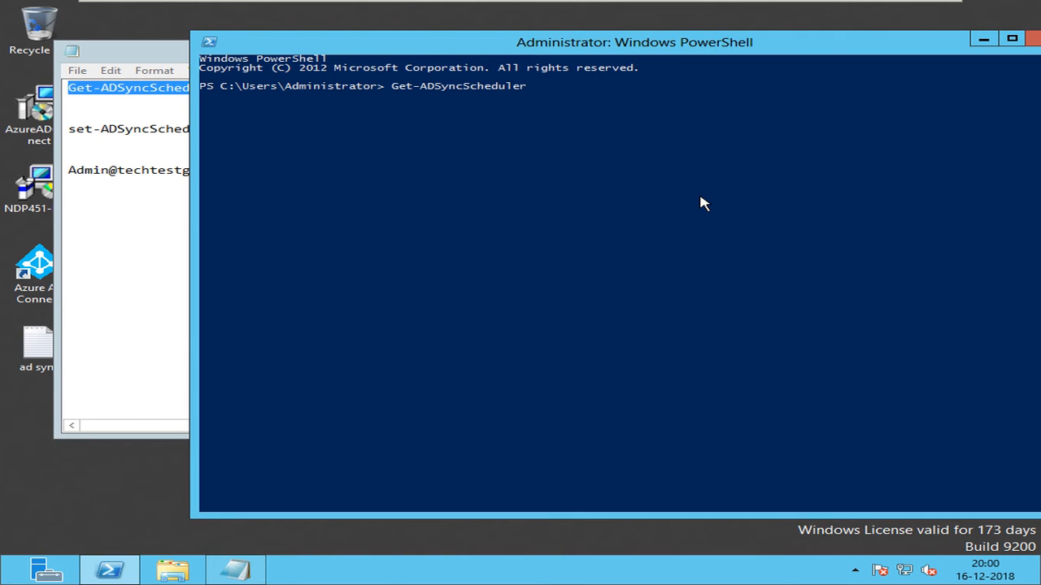
key("Return")
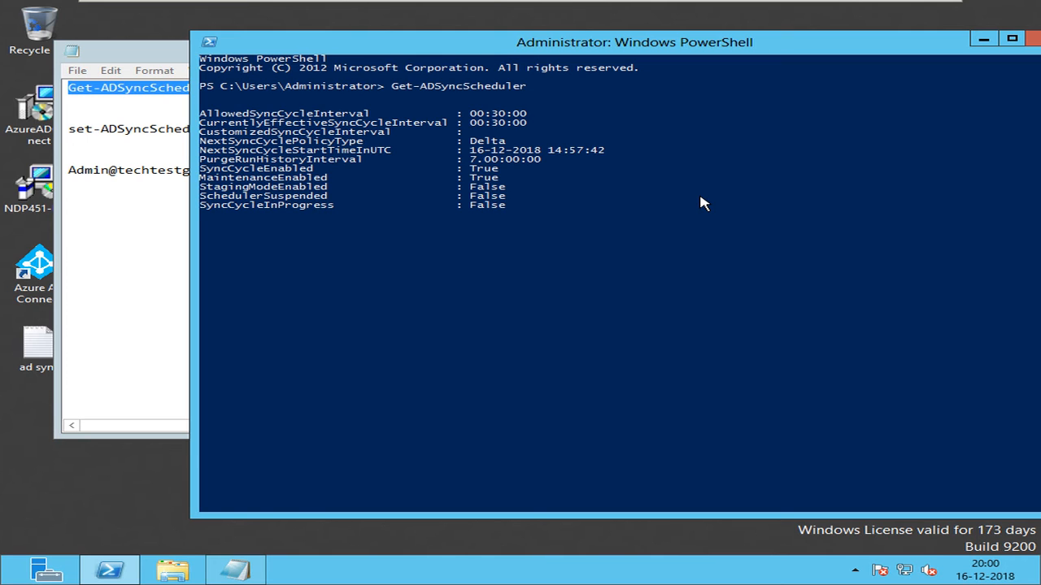
Copy set-ADSyncScheduler -CustomizedSyncCycleInterval 00:00:10 from the note, run it in PowerShell and confirm with y
left_click(101, 266)
left_click_drag(568, 134, 115, 115)
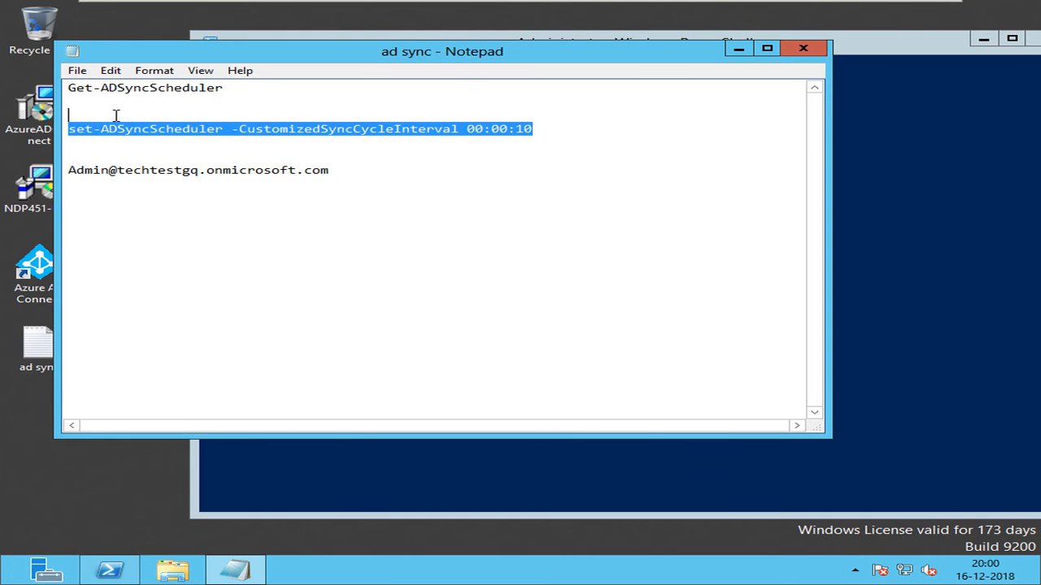
right_click(158, 134)
left_click(255, 187)
left_click(930, 229)
right_click(508, 260)
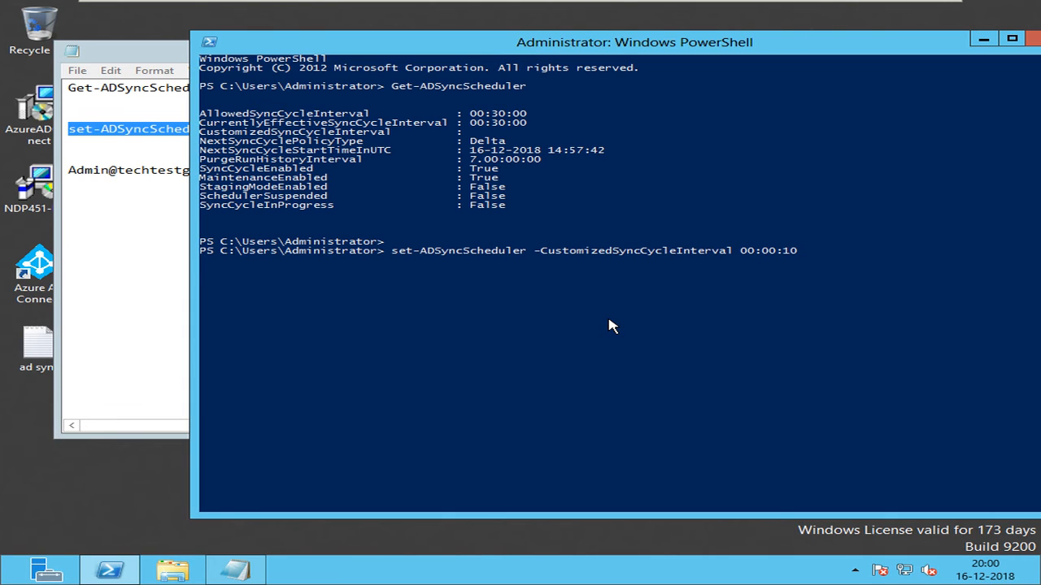
key("Return")
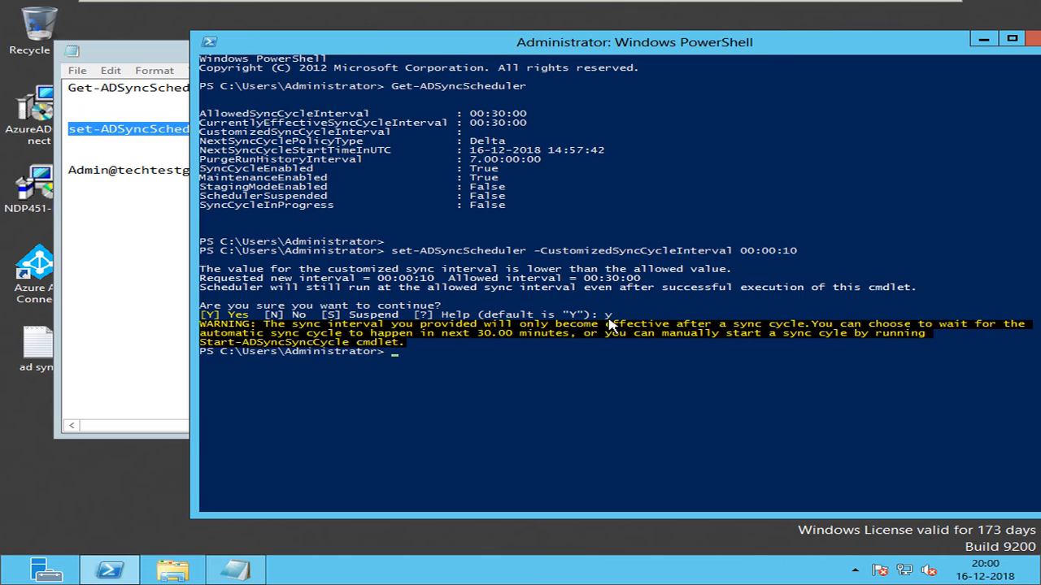
Run Get-ADSyncScheduler again and check the CustomizedSyncCycleInterval line in the output
key("Up")
key("Up")
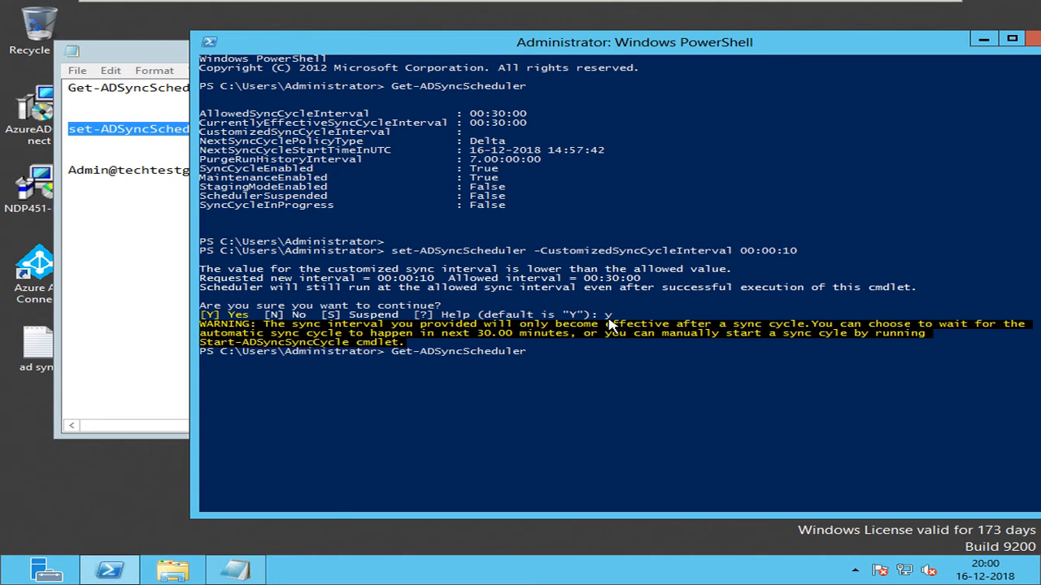
key("Return")
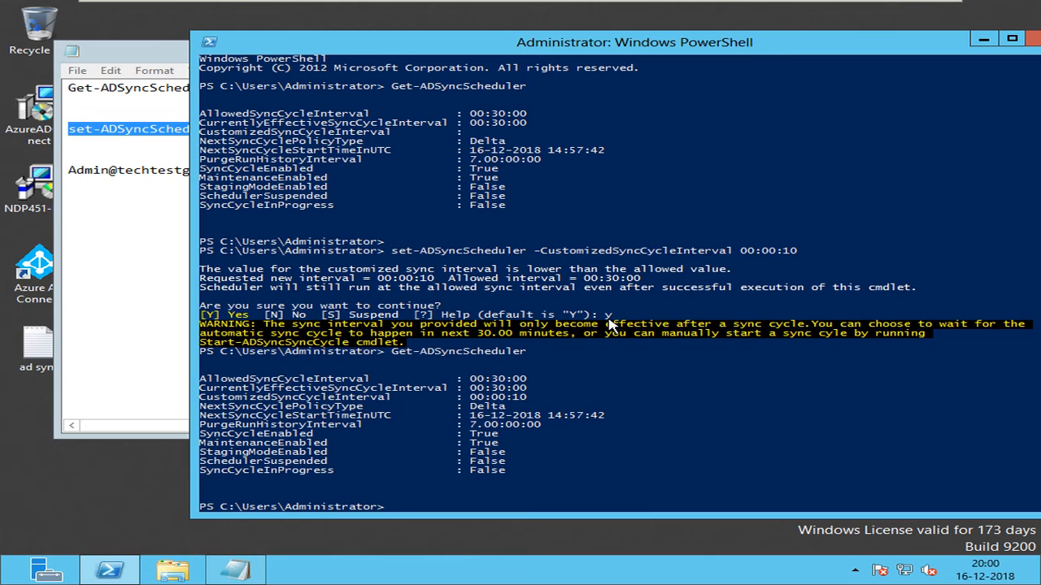
left_click(527, 398)
left_click_drag(527, 398, 198, 404)
left_click(657, 461)
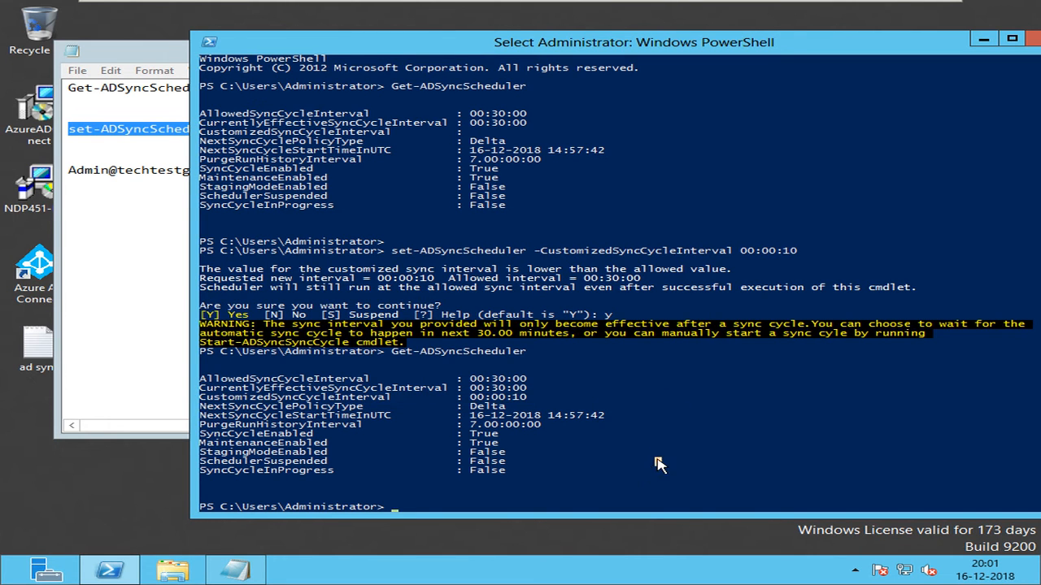
Put away the PowerShell window and close the ad sync note
left_click_drag(829, 49, 657, 46)
left_click(816, 47)
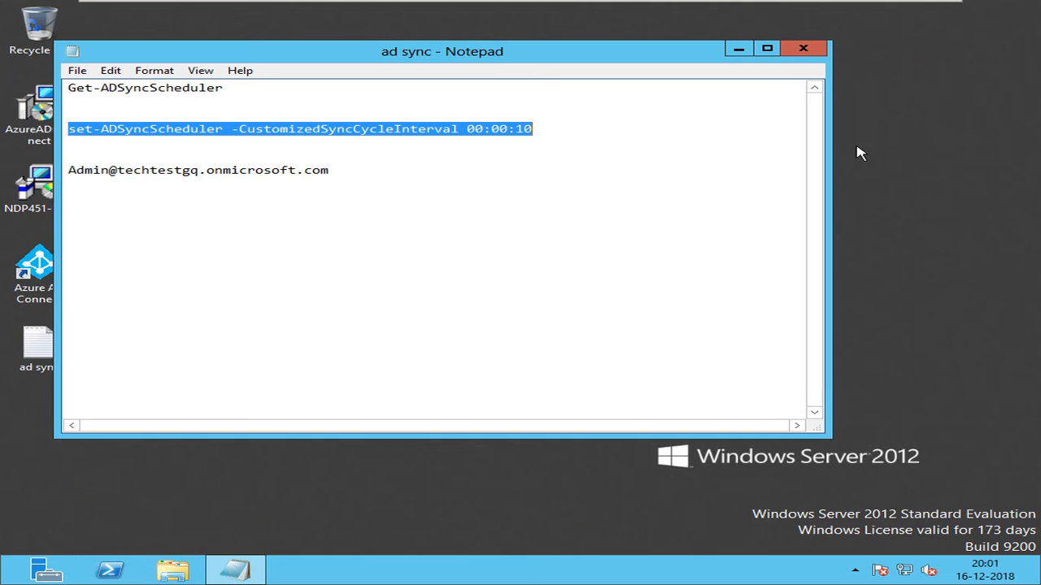
left_click(804, 49)
left_click(571, 187)
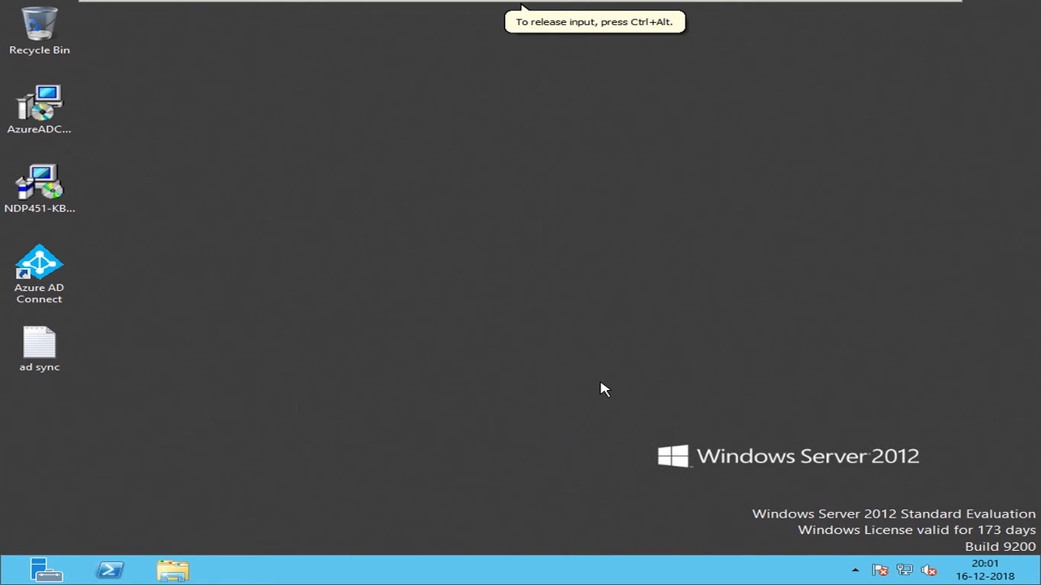
Open Active Directory Users and Computers from Server Manager
left_click(46, 572)
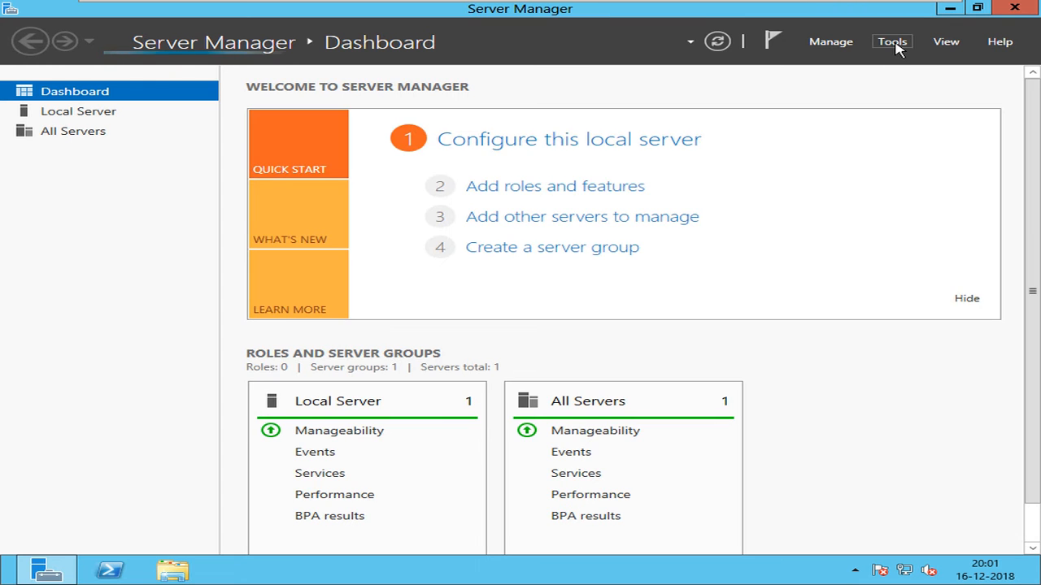
left_click(897, 46)
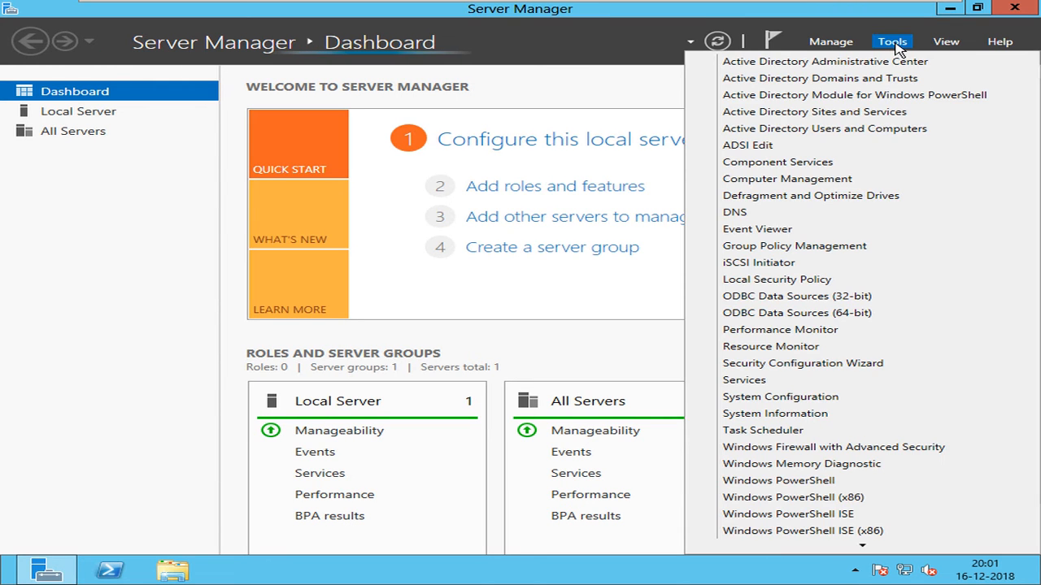
left_click(845, 133)
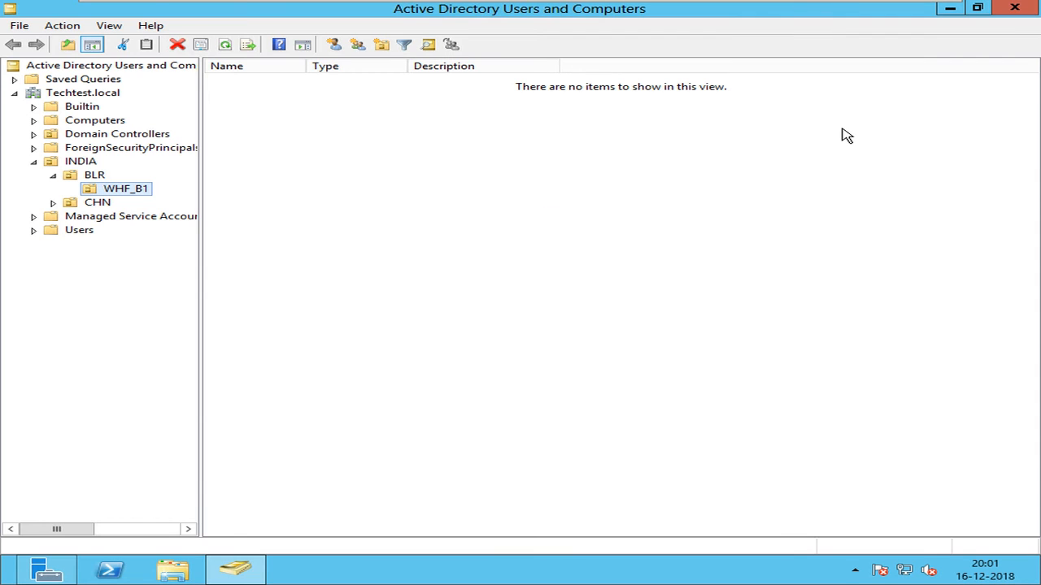
Start a new user in the WHF_B1 organizational unit and enter the user's first name and logon name
right_click(335, 161)
mouse_move(490, 228)
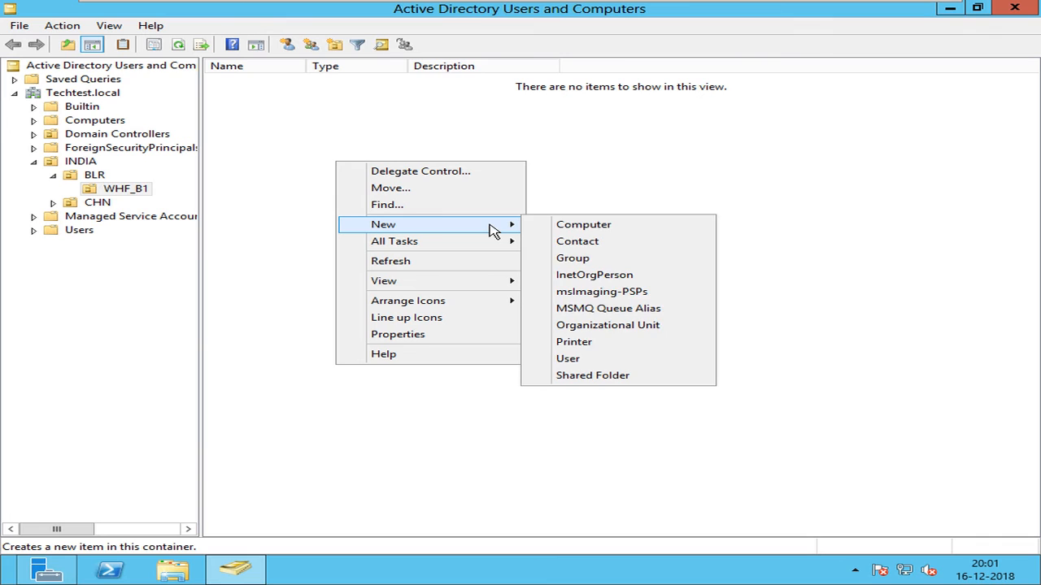
left_click(623, 358)
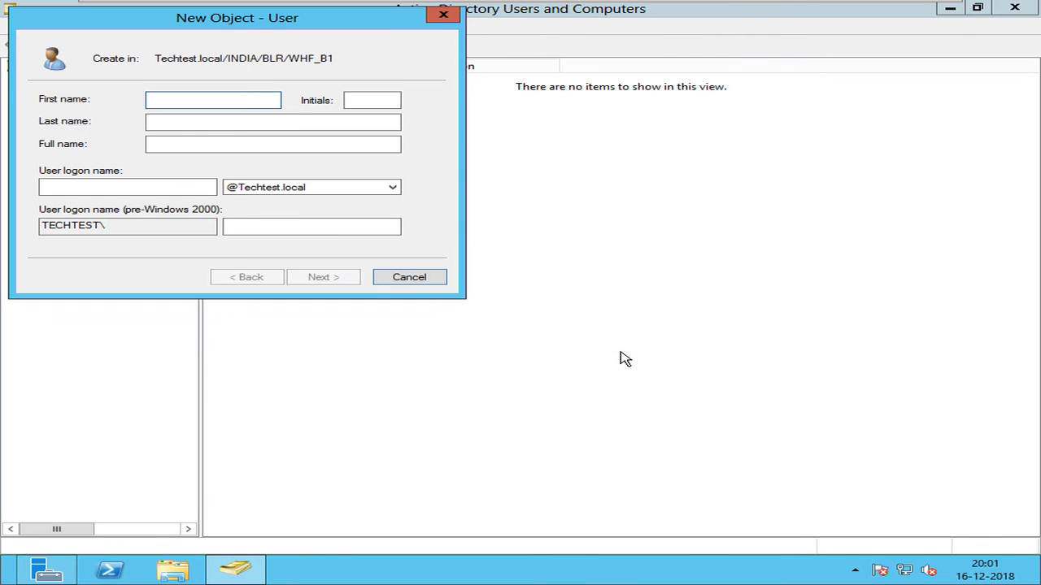
type("p")
key("Tab")
key("Tab")
key("Tab")
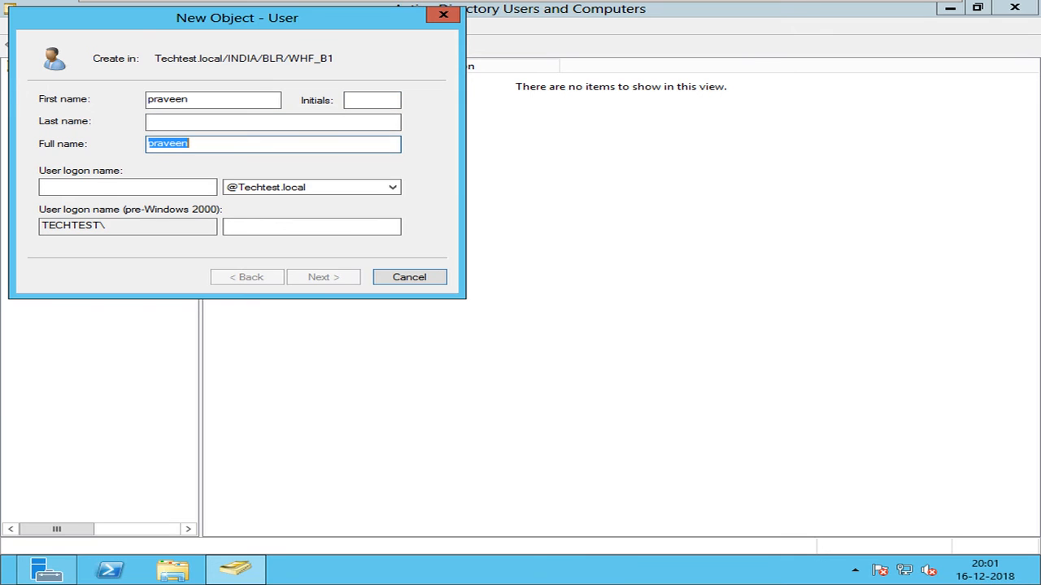
key("Tab")
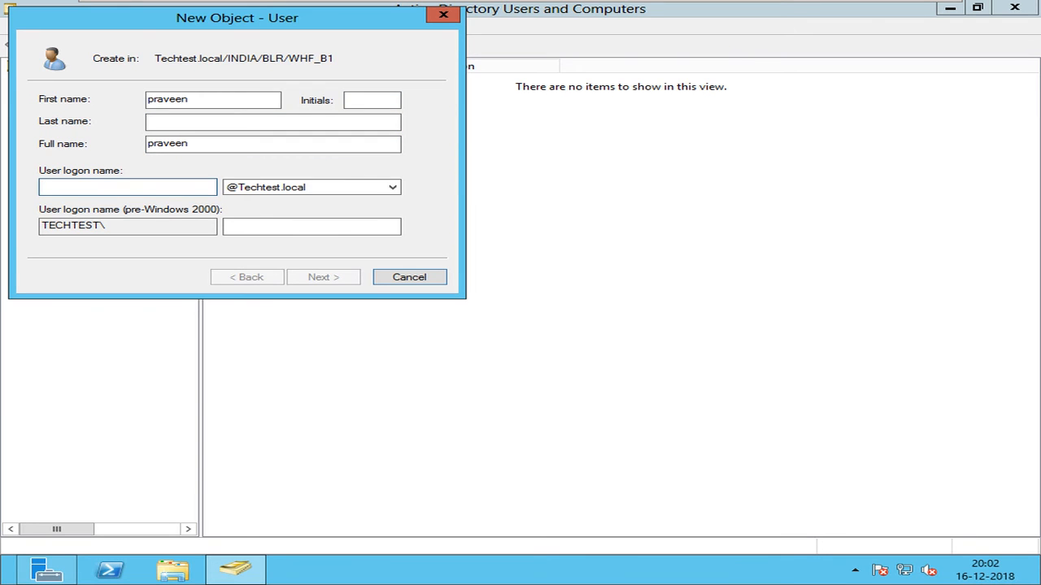
type("praveen")
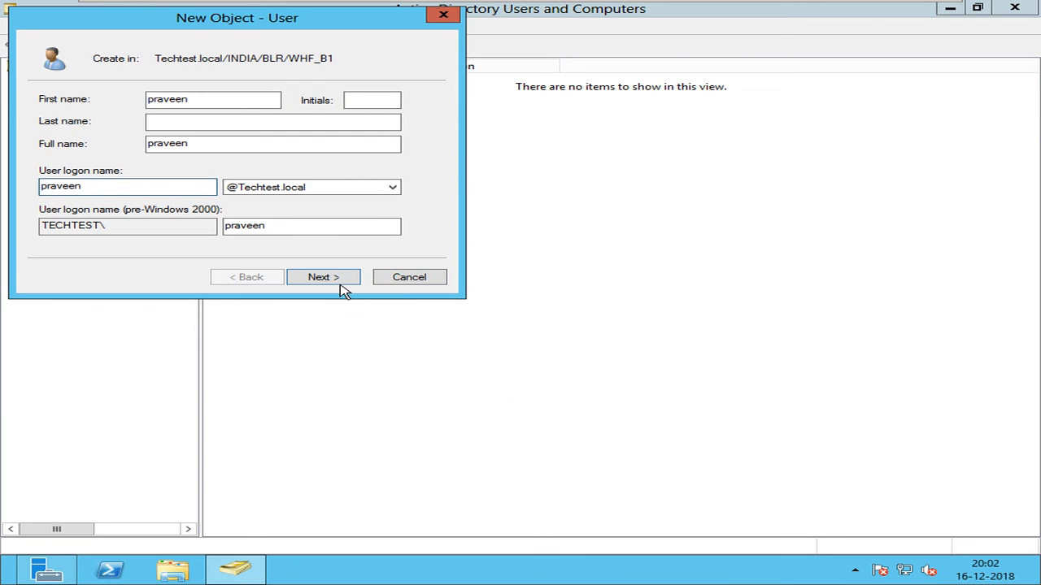
left_click(319, 192)
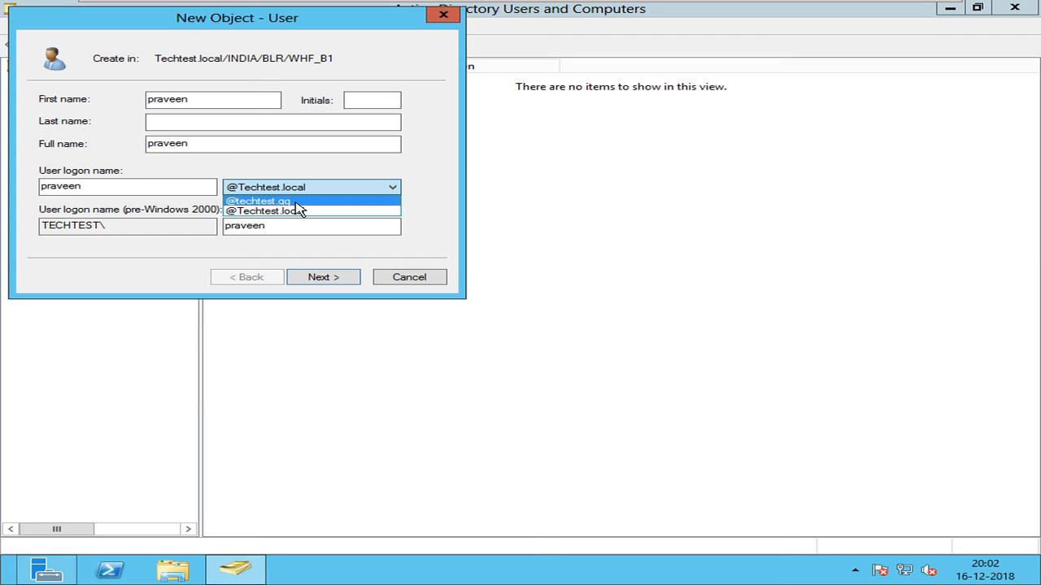
left_click(296, 201)
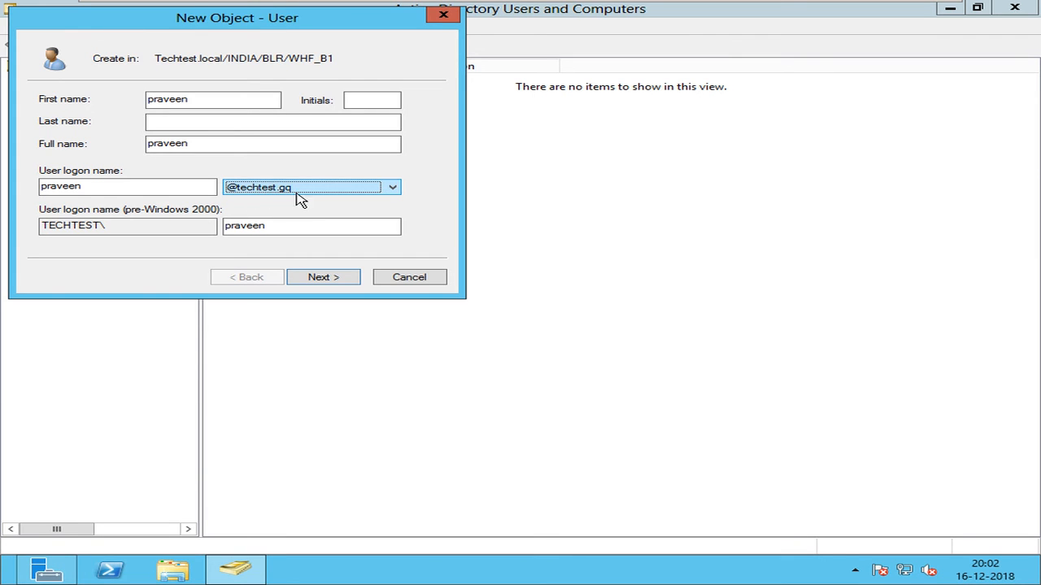
left_click(348, 283)
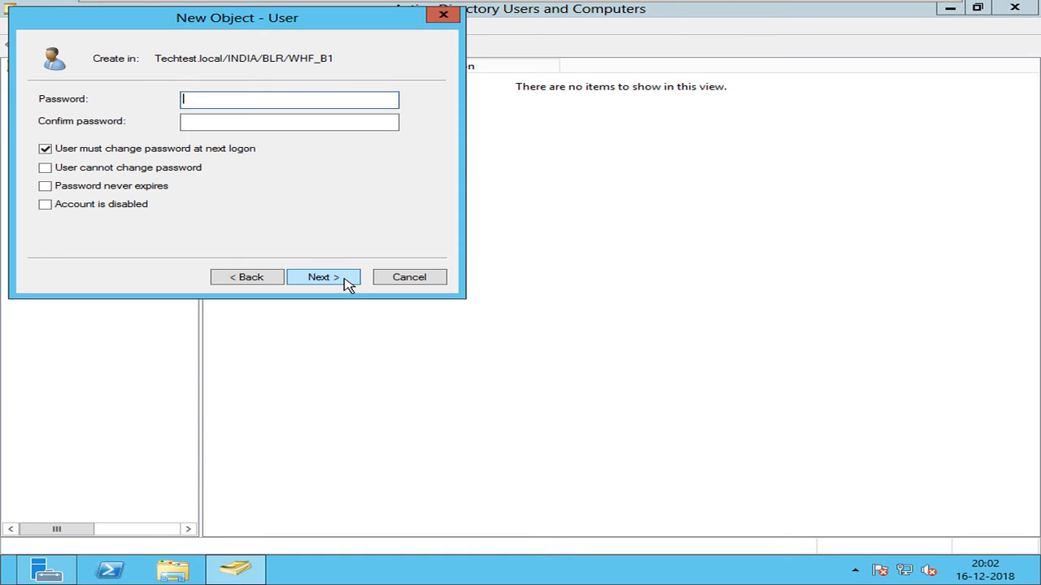
Turn off the forced password change at next logon, enter and confirm the account password, and continue
left_click(219, 148)
left_click(238, 101)
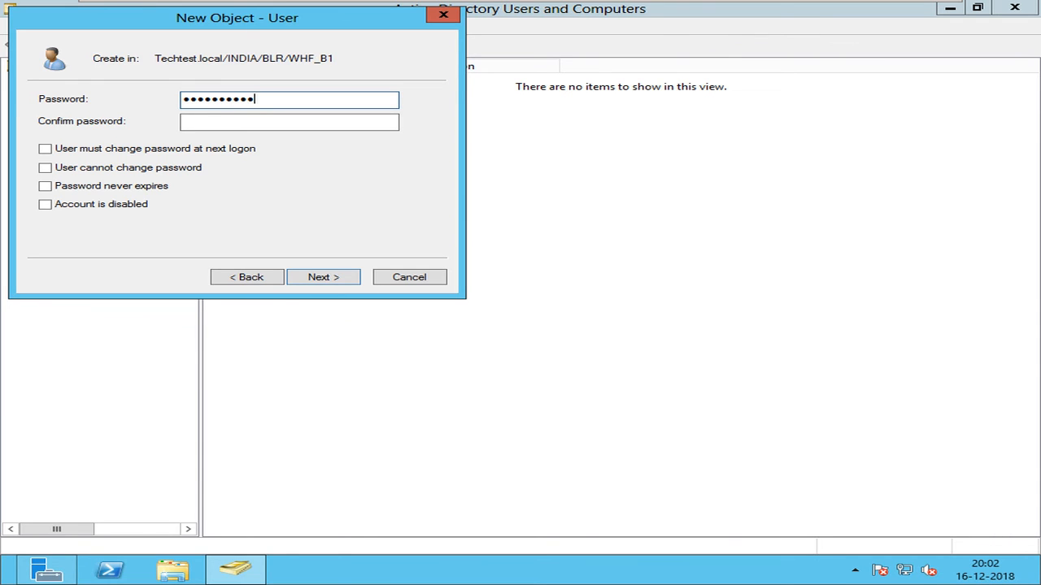
type("3")
key("Tab")
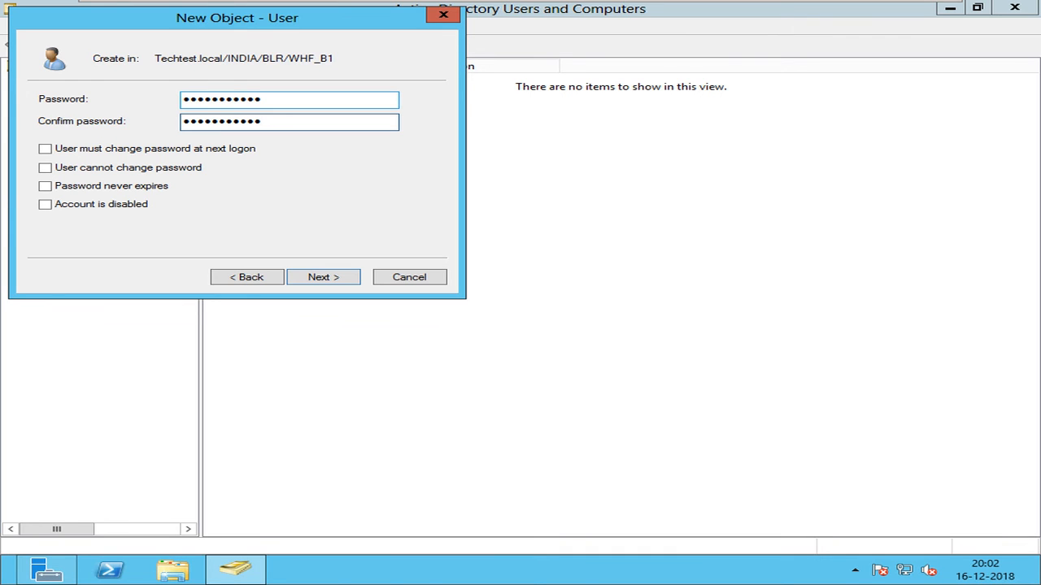
left_click(328, 279)
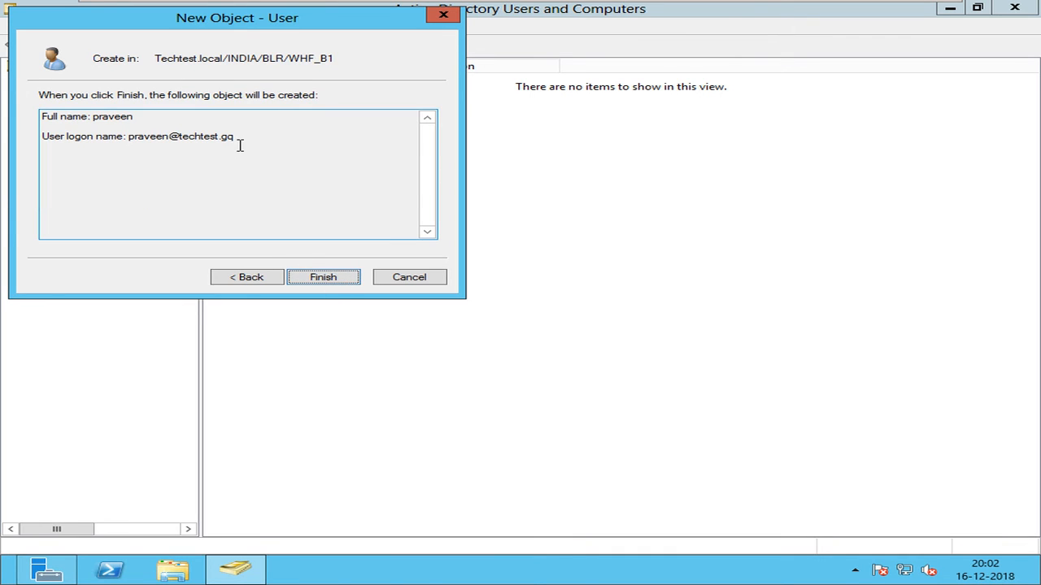
Copy the full user logon name from the summary and finish creating the user
left_click_drag(240, 145, 151, 139)
left_click(135, 143)
double_click(129, 138)
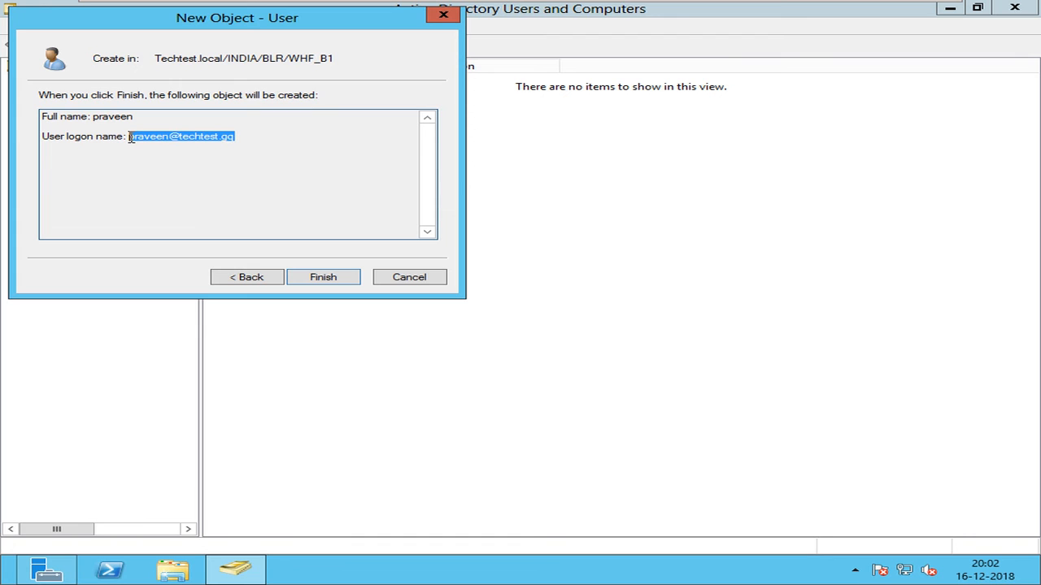
right_click(144, 136)
left_click(209, 184)
left_click(356, 278)
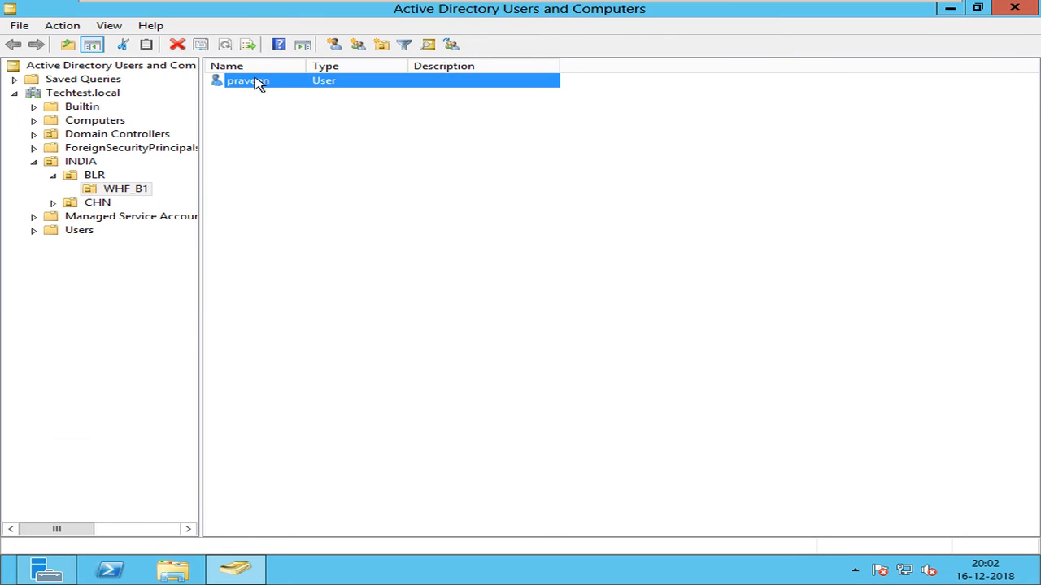
Paste the copied logon name into the new user's e-mail property, remove the stray leading character, and save the properties
double_click(285, 87)
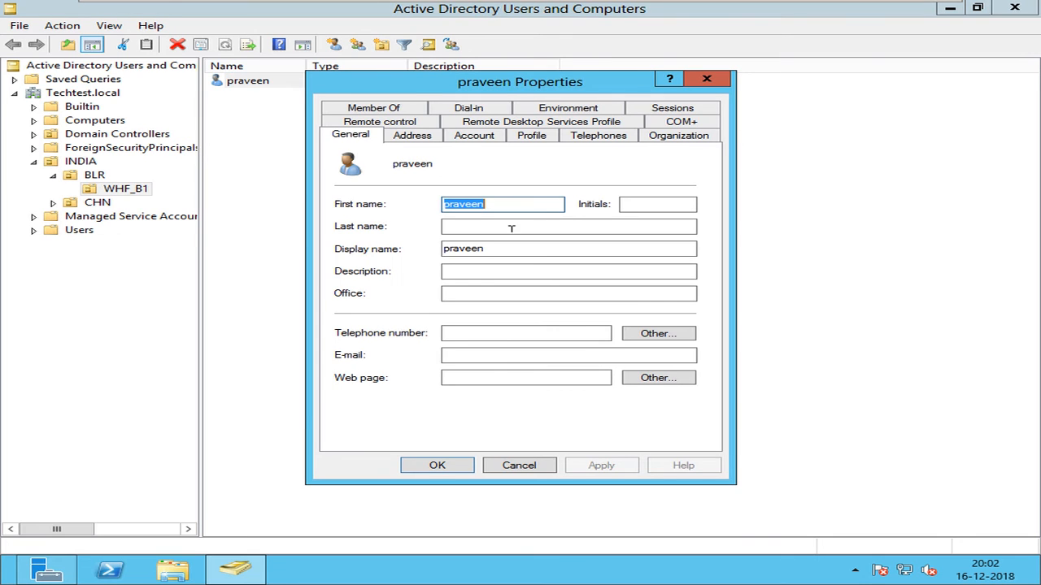
left_click(453, 355)
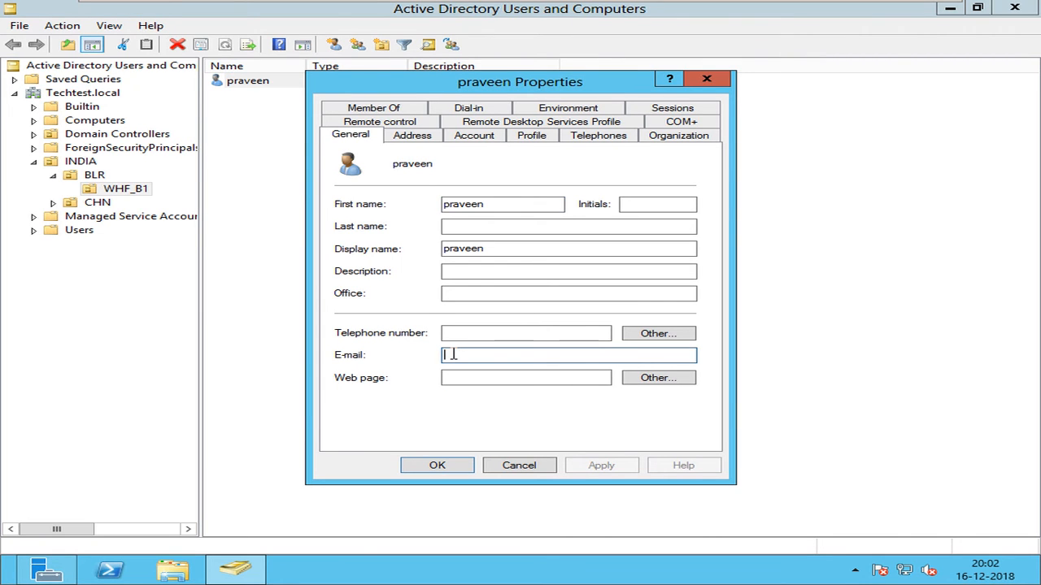
key("ctrl+v")
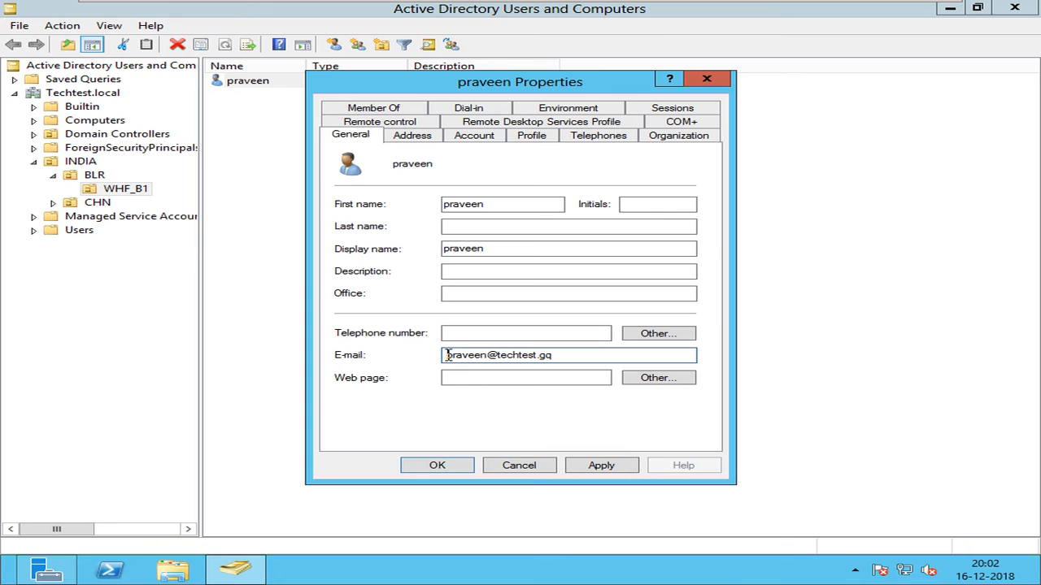
key("BackSpace")
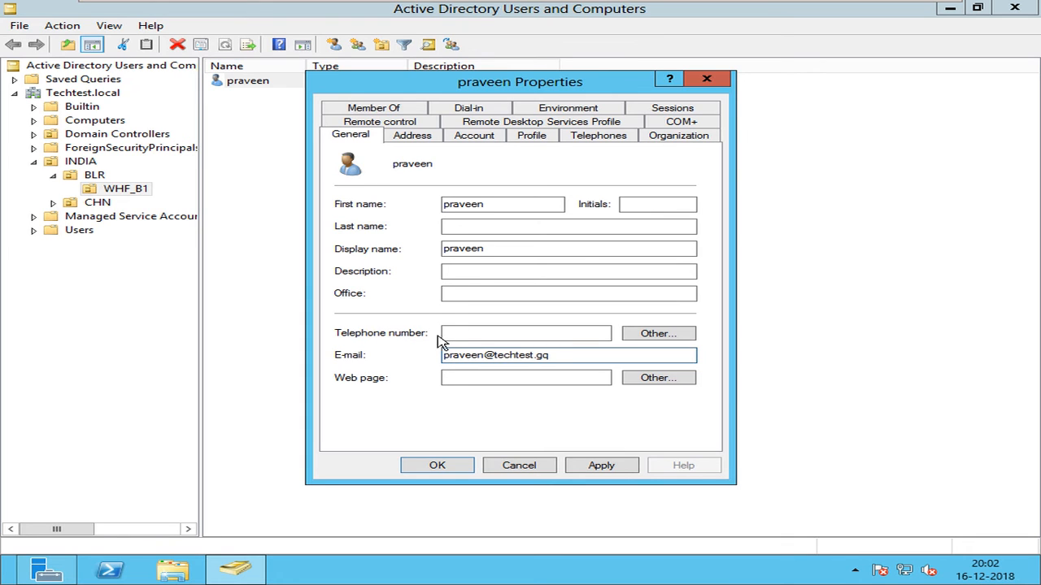
left_click(602, 465)
left_click(444, 204)
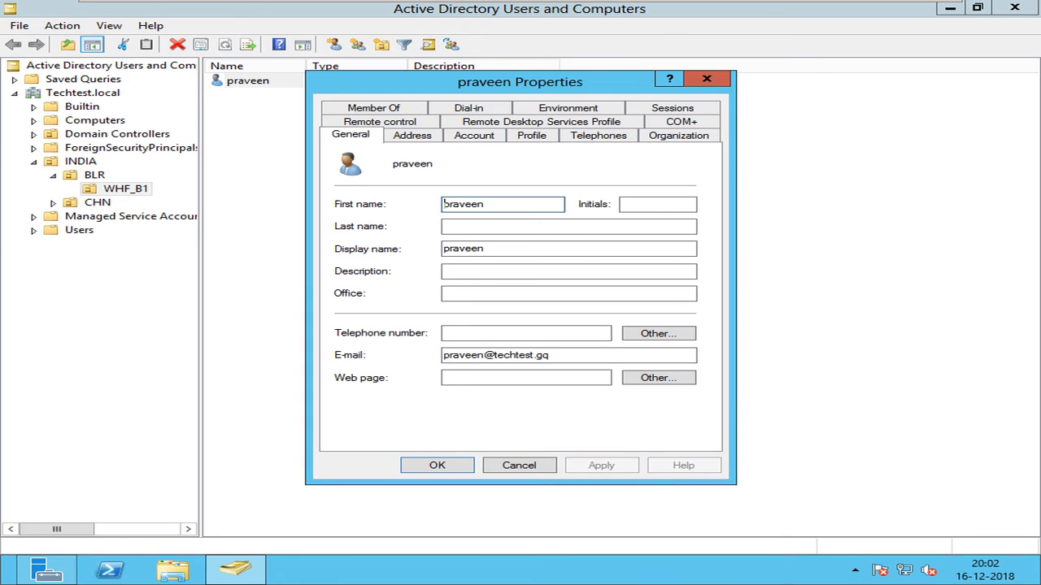
left_click(436, 465)
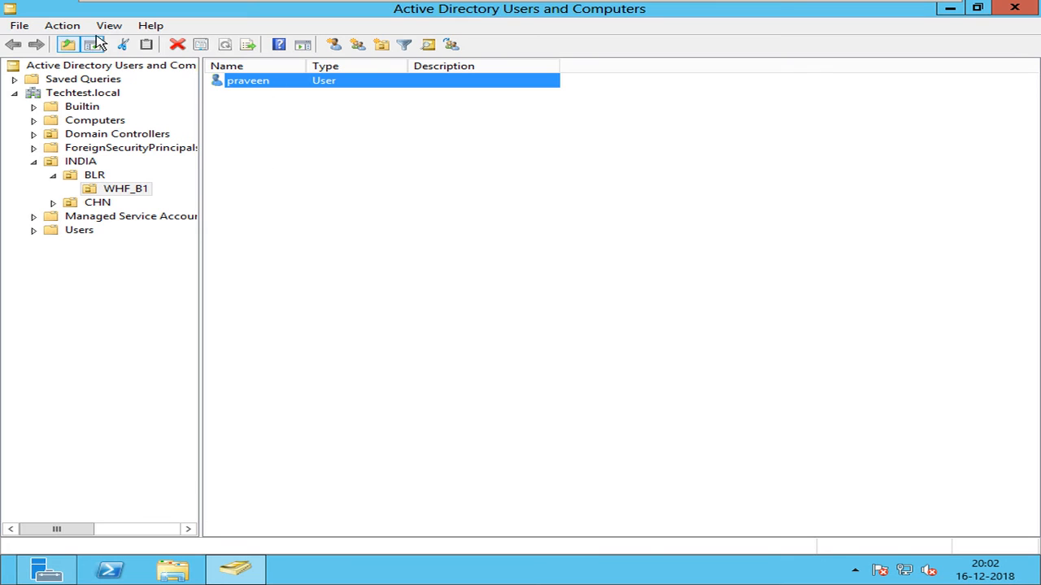
Refresh the user list of the WHF_B1 organizational unit
right_click(298, 153)
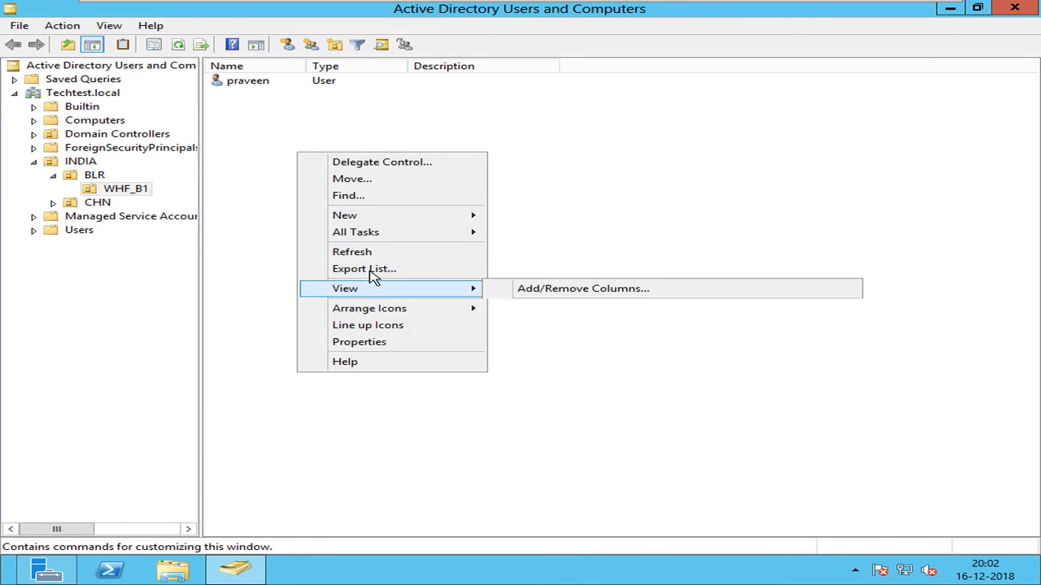
left_click(378, 252)
right_click(361, 216)
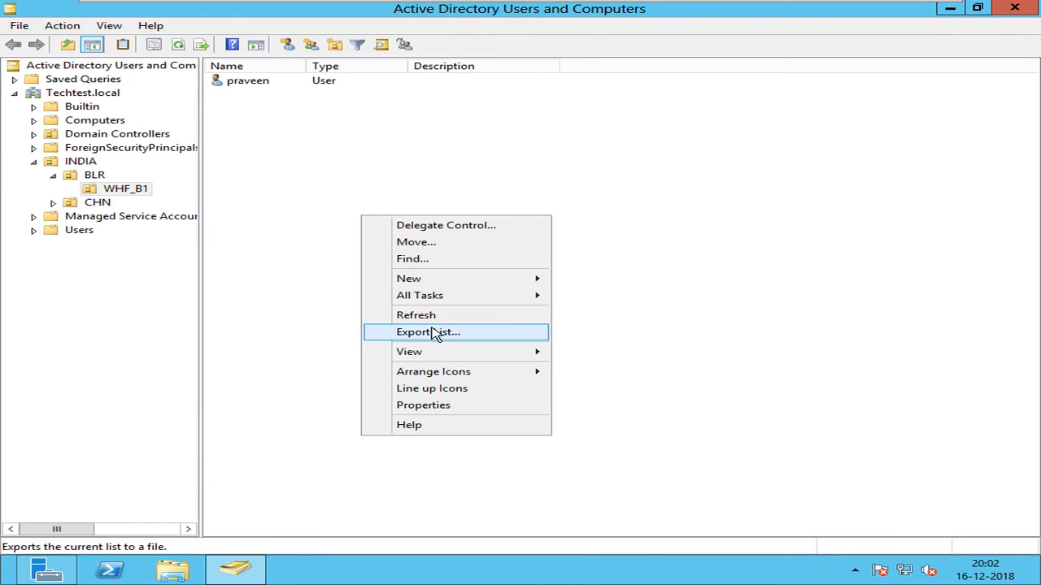
left_click(432, 317)
right_click(216, 157)
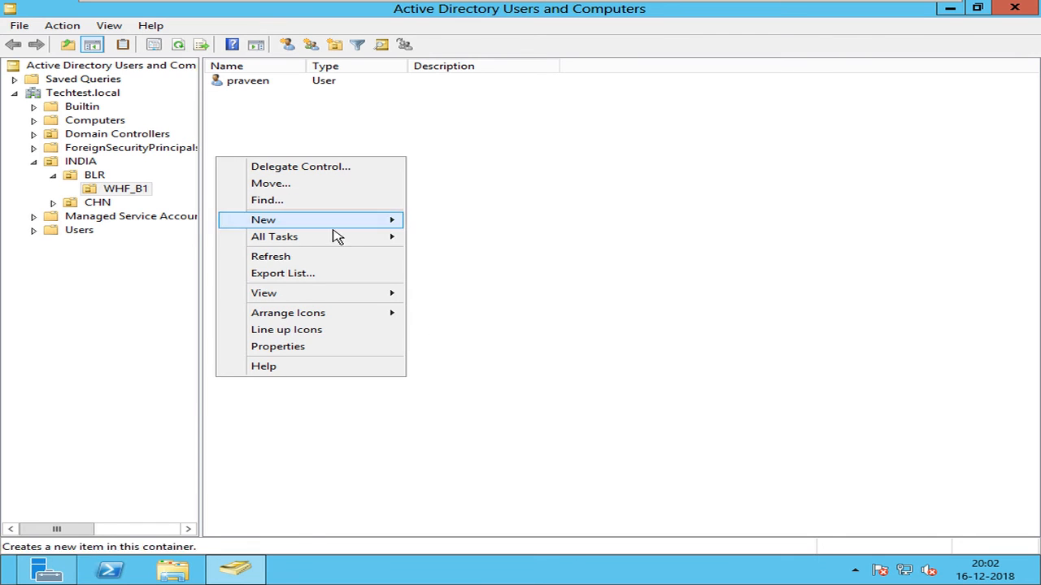
left_click(186, 46)
left_click(186, 46)
Switch to the host browser, close the Azure AD Connect page, and open and reload the active users list in Microsoft 365 admin center
mouse_move(921, 6)
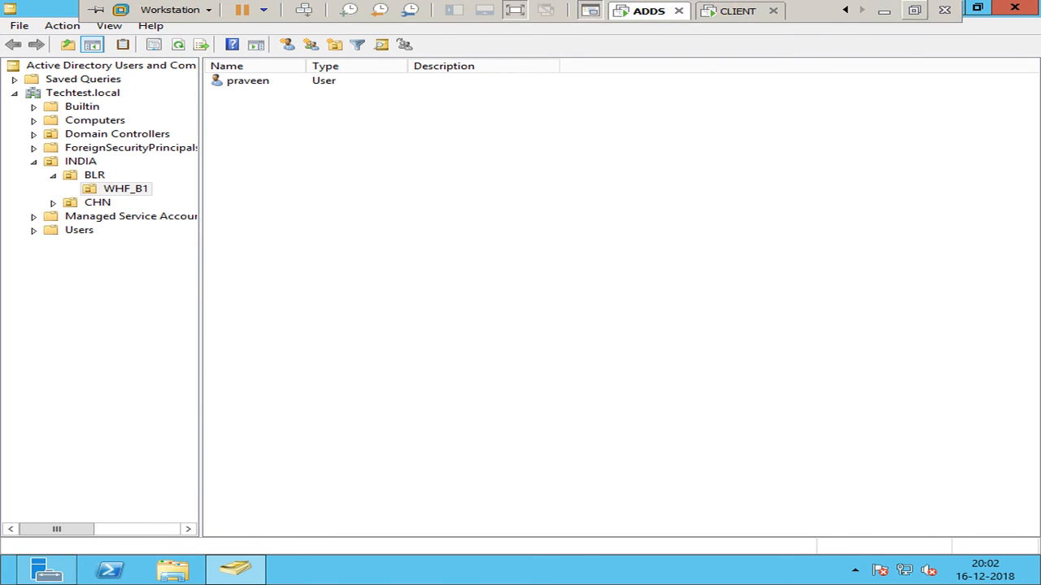
left_click(885, 8)
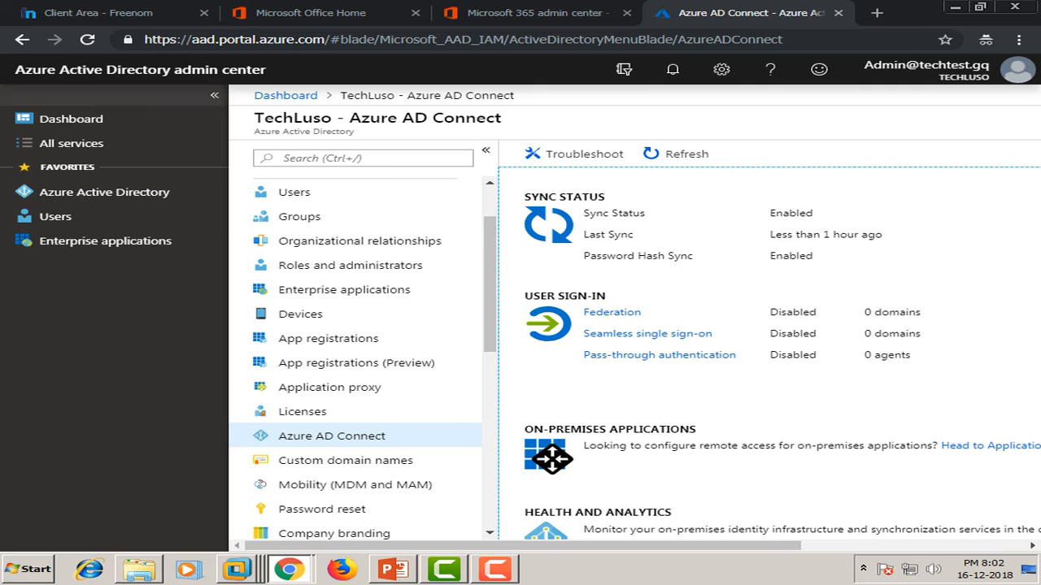
left_click(838, 13)
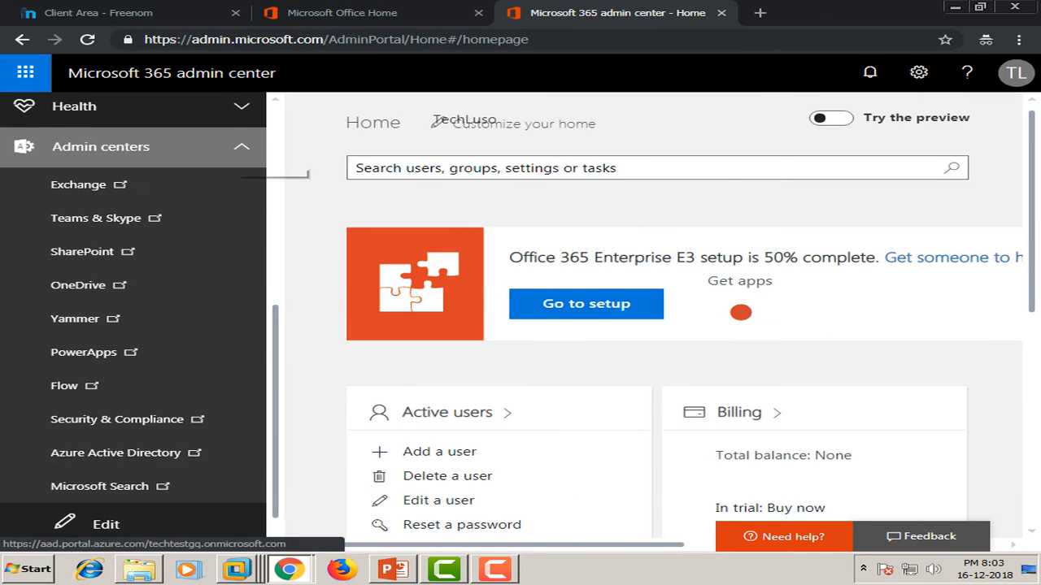
left_click(241, 155)
scroll(242, 167, "up", 2)
left_click(71, 189)
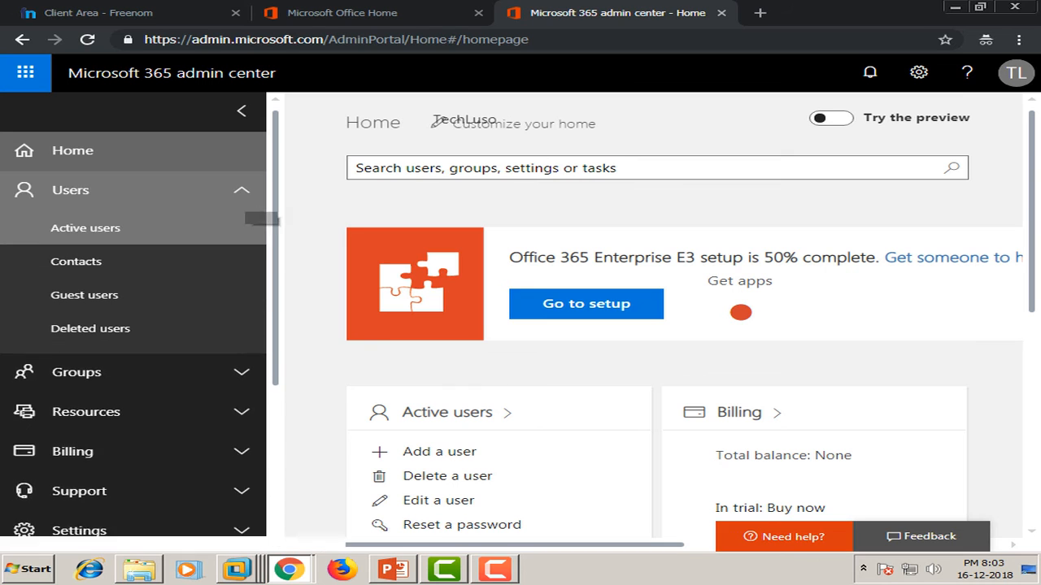
left_click(85, 228)
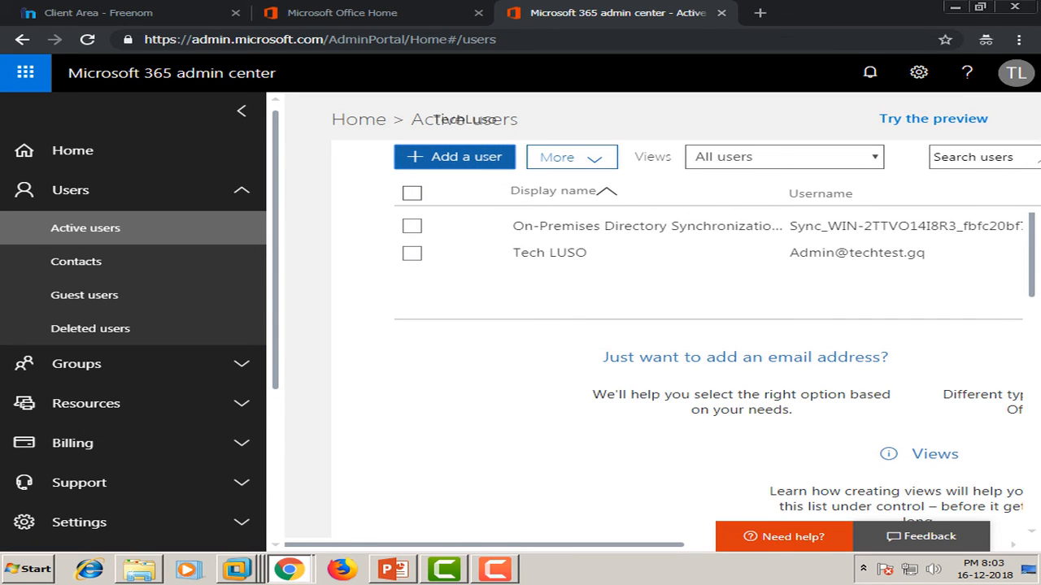
left_click(87, 39)
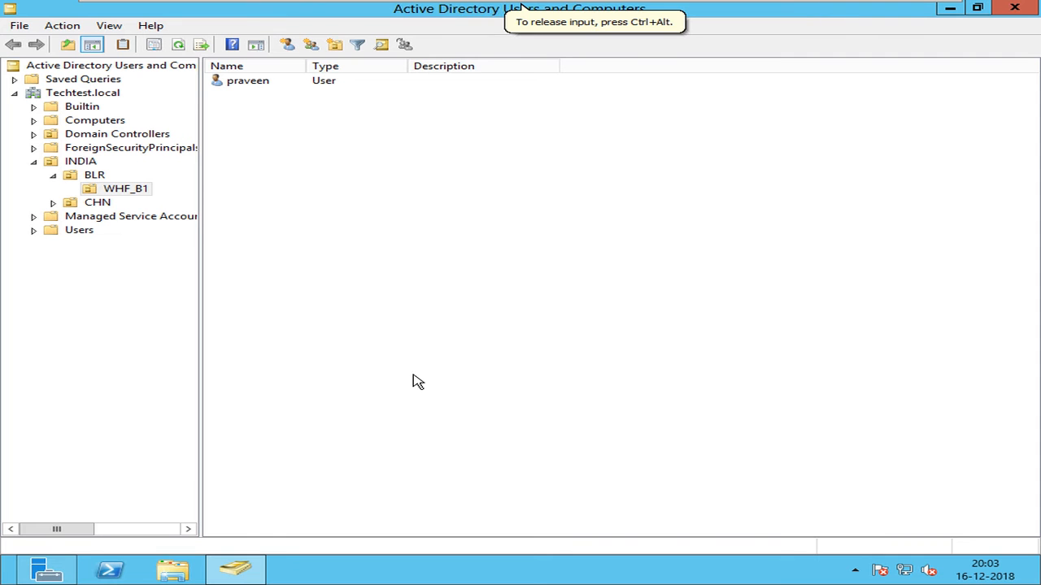
On the ADDS server, open Synchronization Service and examine the techtestgq.onmicrosoft.com export run, widening the Name column to show full connector names
left_click(947, 10)
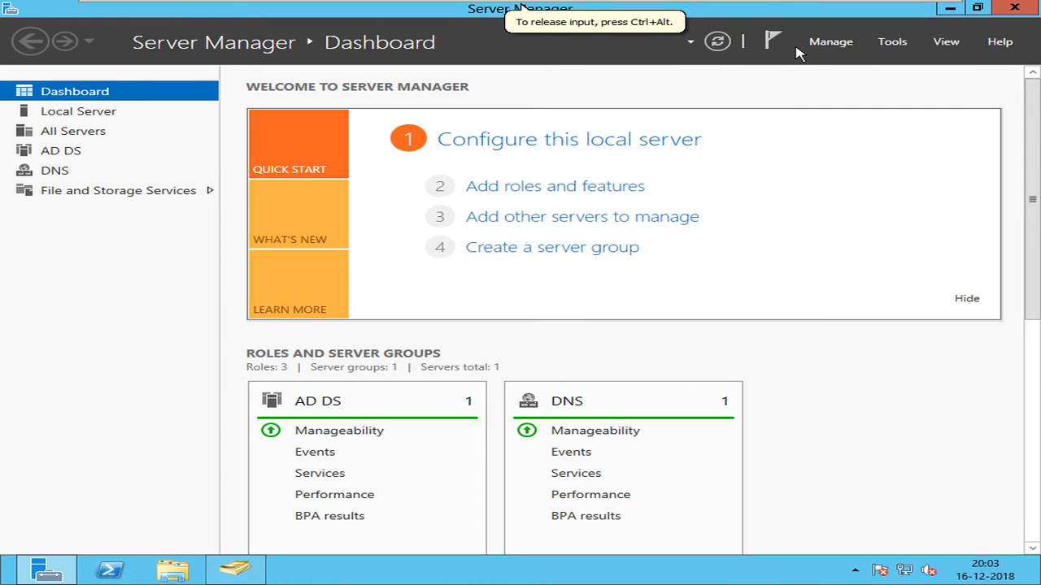
left_click(950, 8)
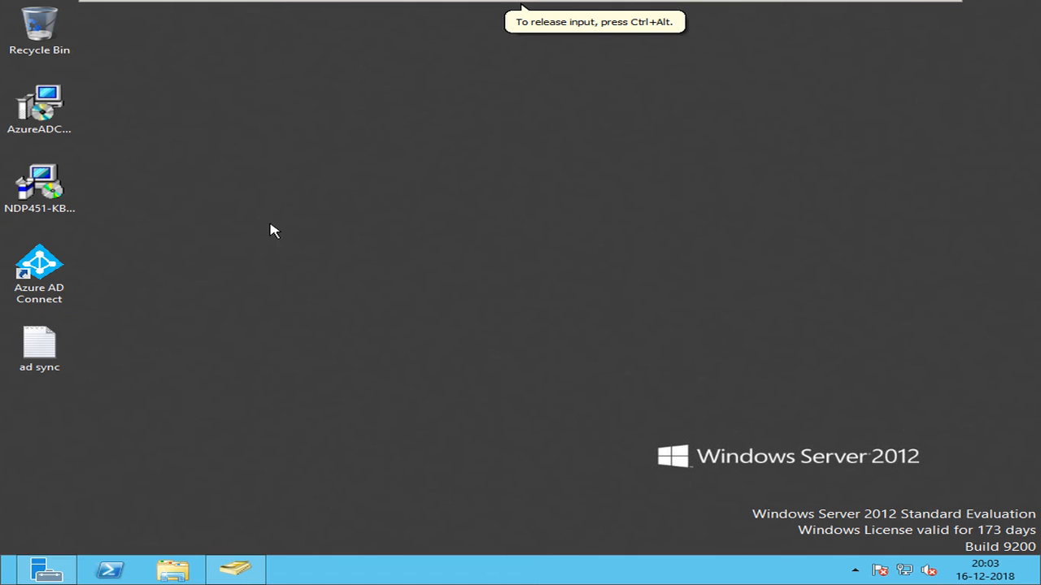
left_click(13, 577)
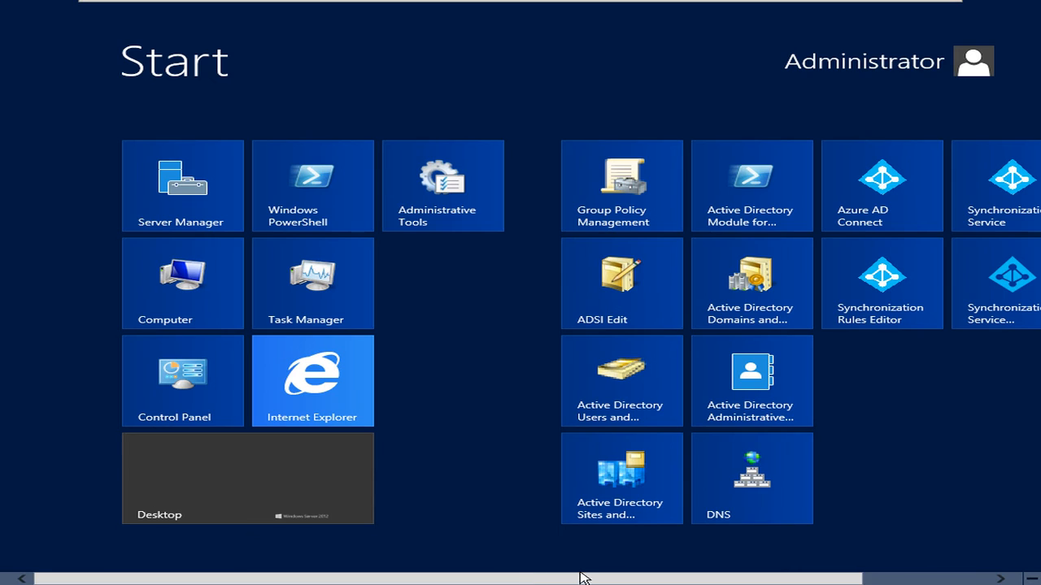
left_click_drag(581, 577, 686, 580)
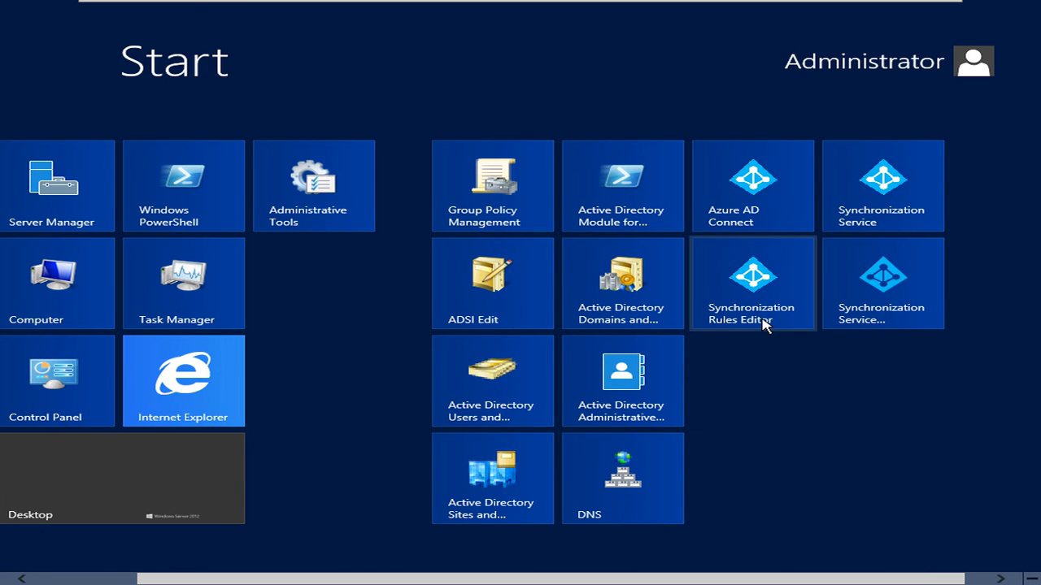
left_click(891, 198)
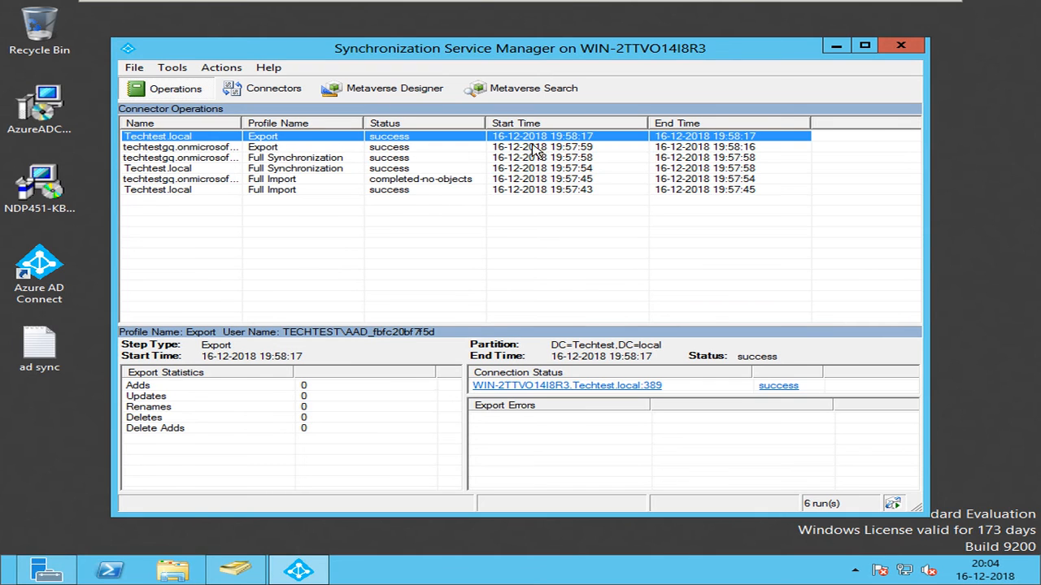
left_click(216, 149)
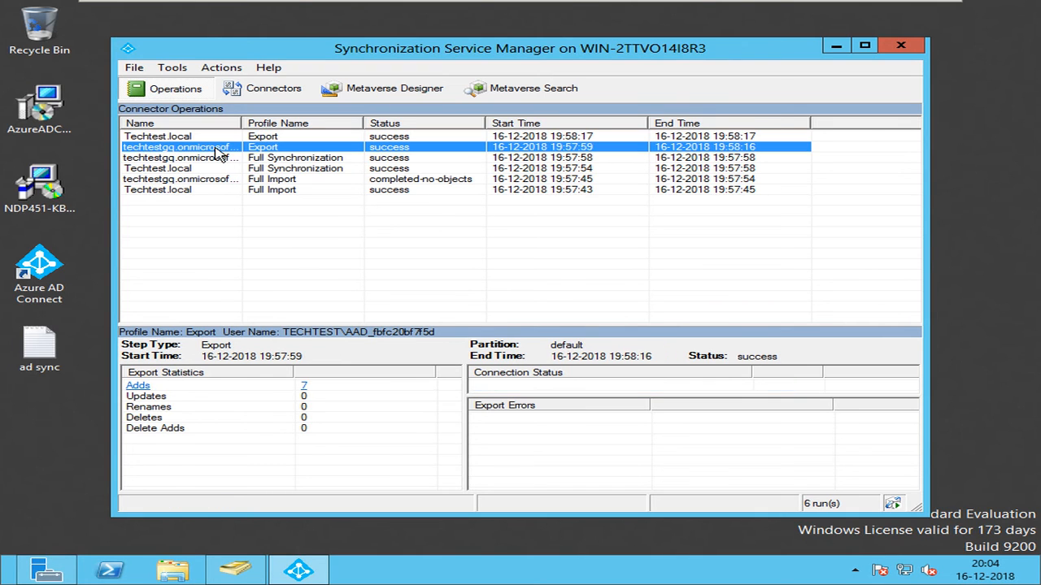
left_click_drag(241, 122, 342, 122)
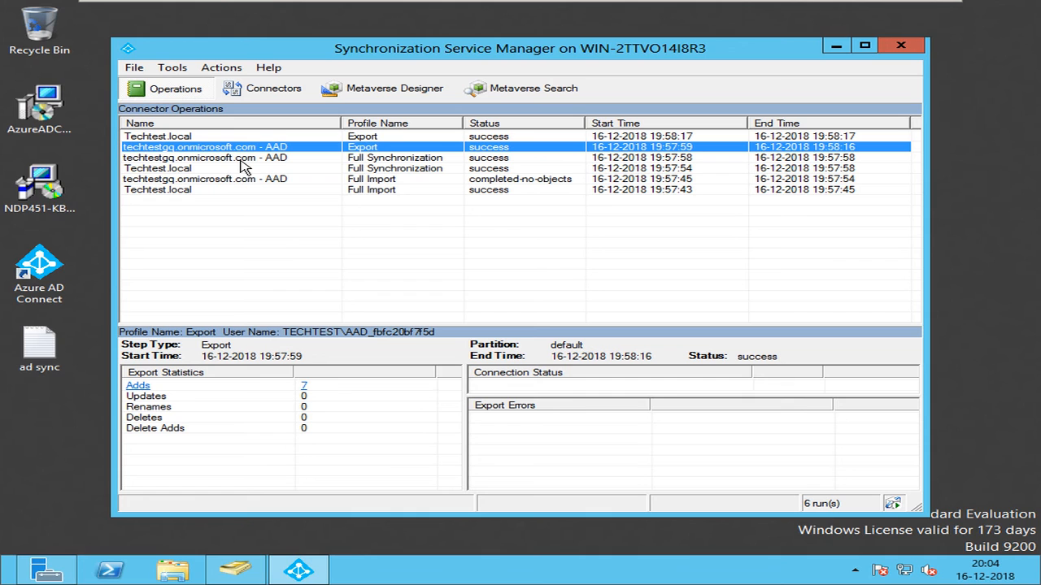
Back in Microsoft 365 admin center, edit the synced user's product licenses and set the location to India
mouse_move(731, 2)
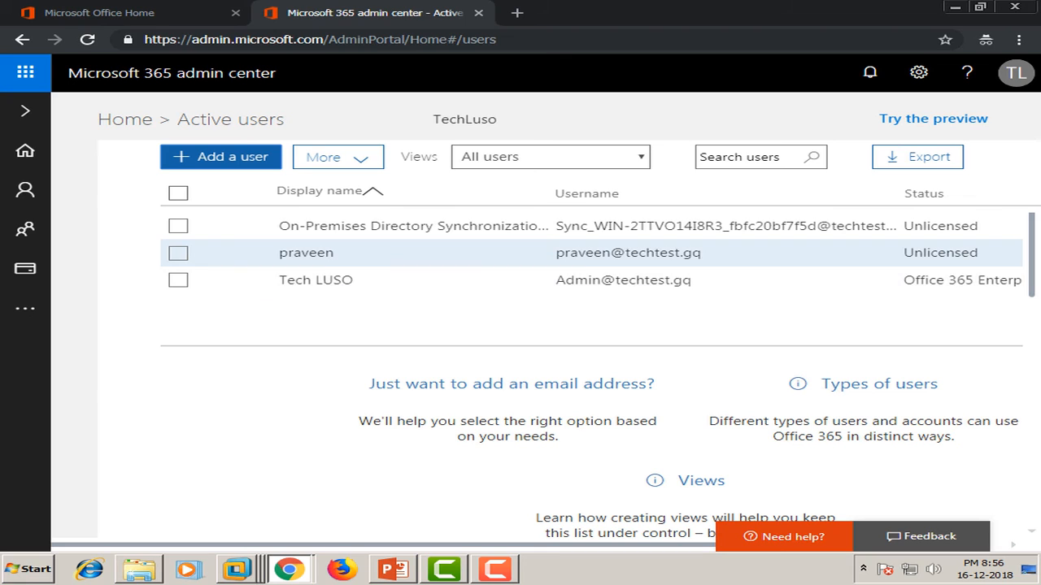
left_click(967, 258)
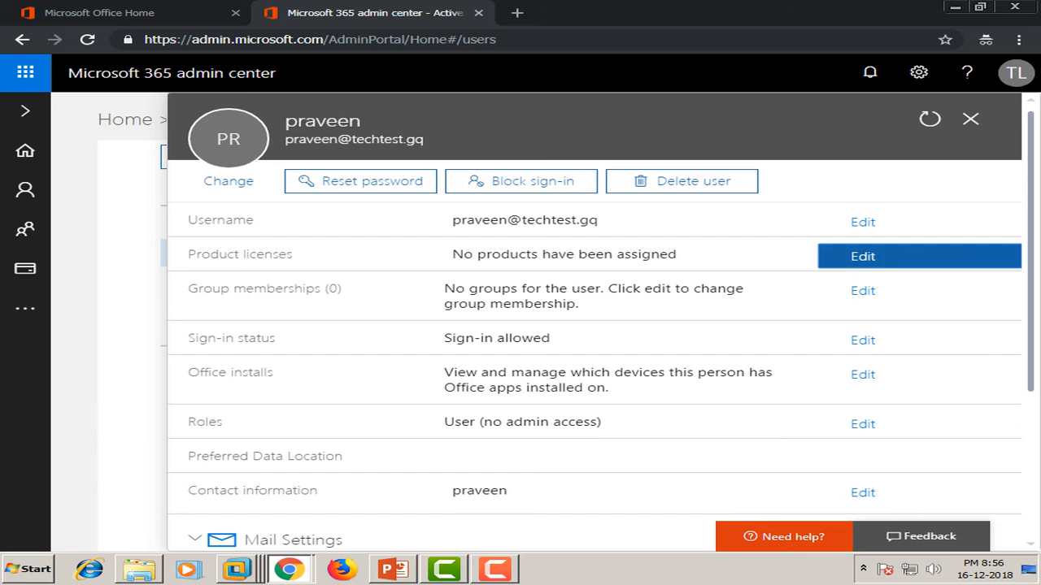
left_click(863, 256)
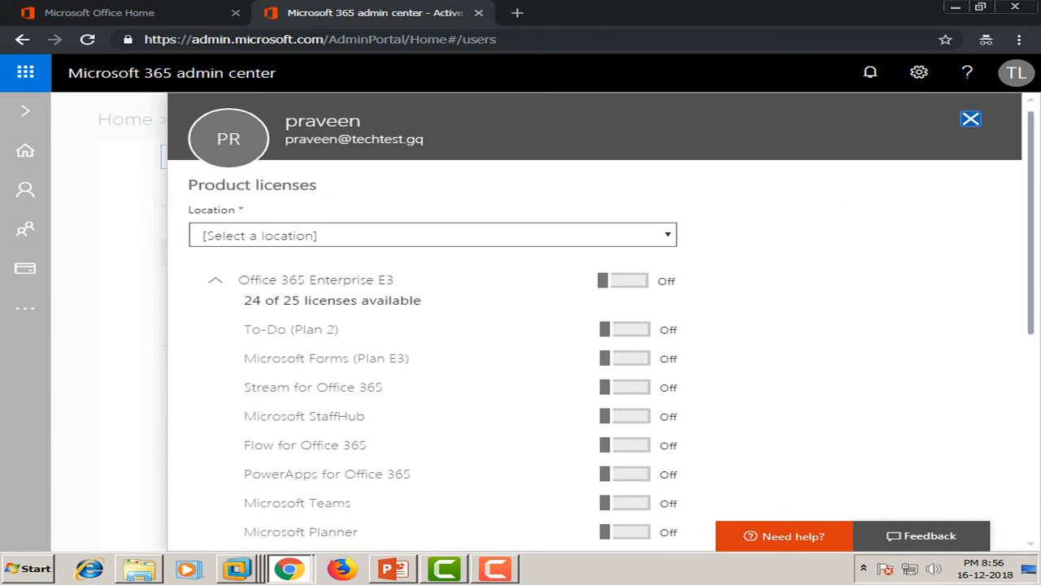
left_click(432, 236)
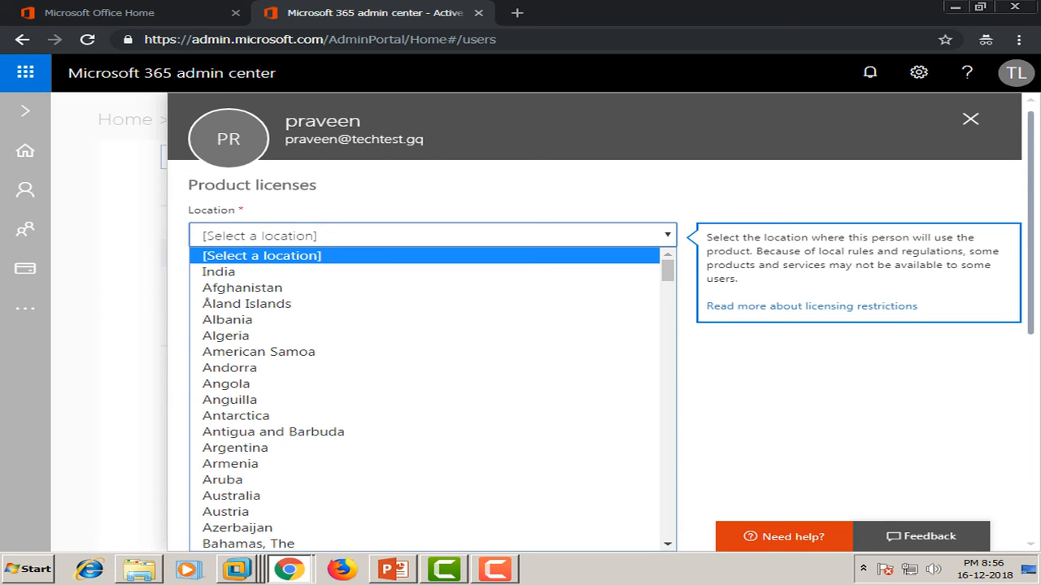
key("Down")
key("Return")
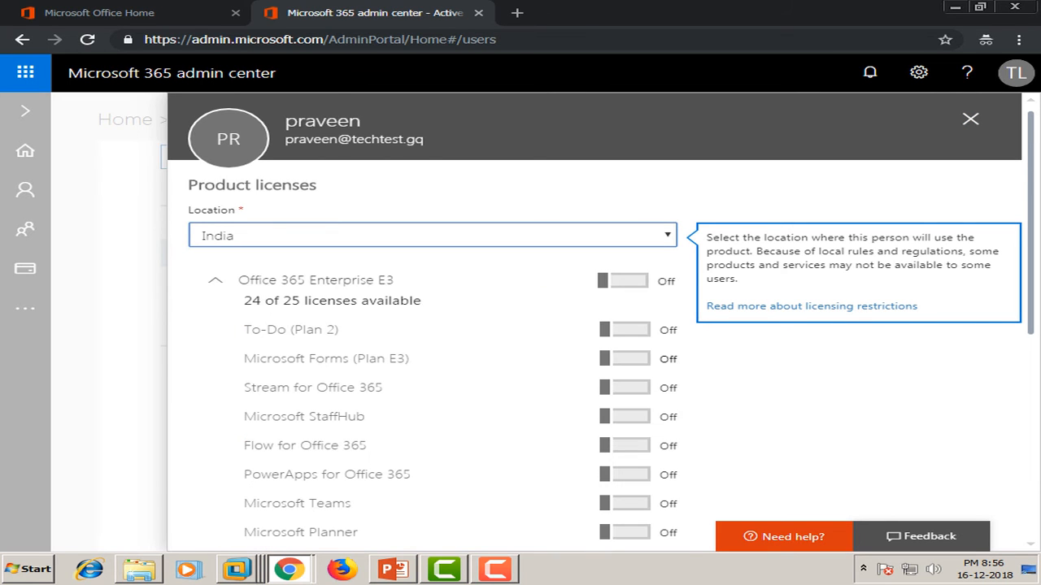
Enable Microsoft Forms (Plan E3) under Office 365 Enterprise E3 for the user, save the license assignment, and close the confirmation
scroll(634, 382, "down", 4)
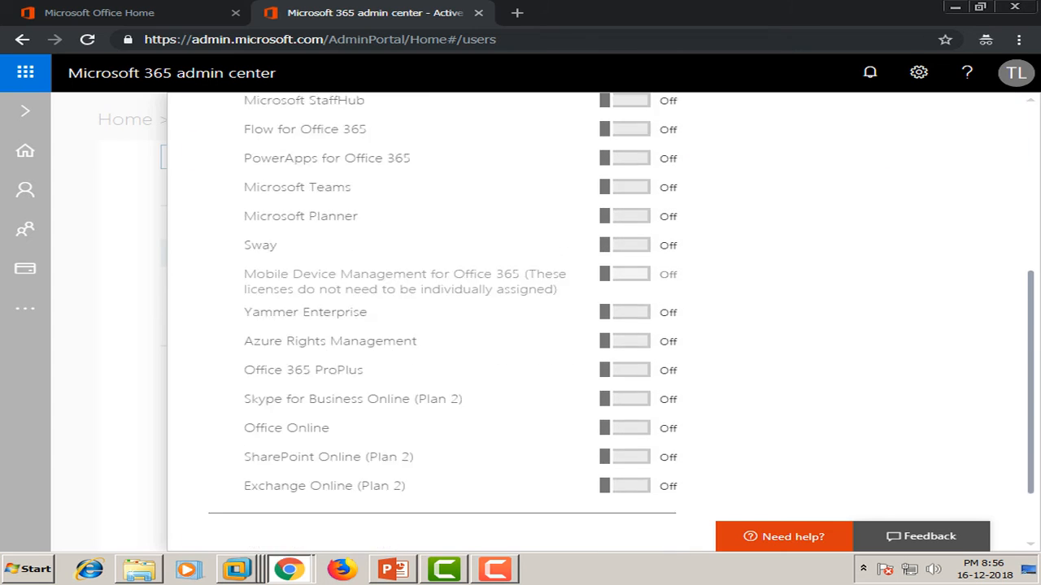
scroll(439, 326, "down", 1)
scroll(439, 326, "up", 4)
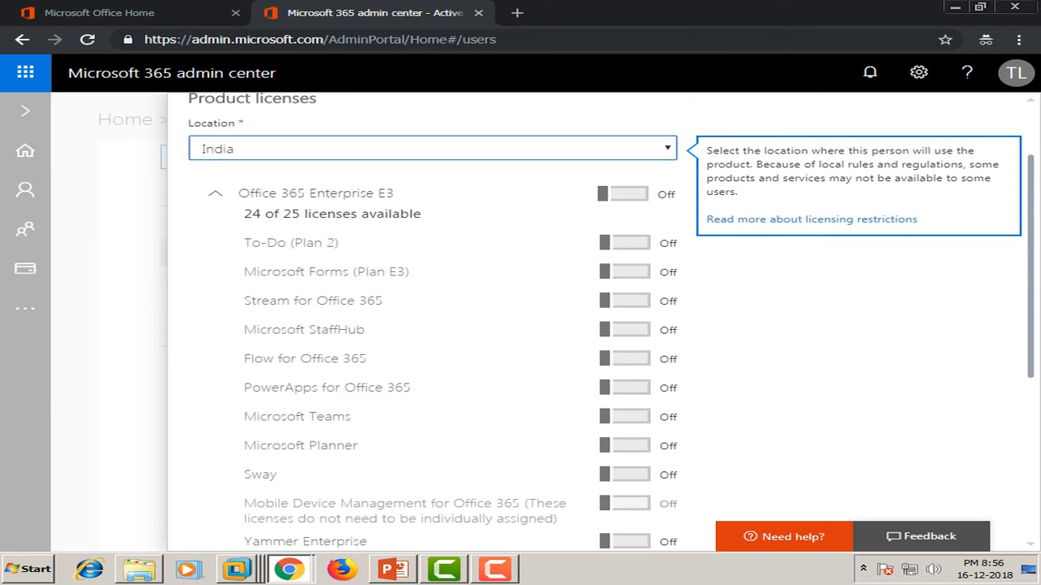
left_click(635, 280)
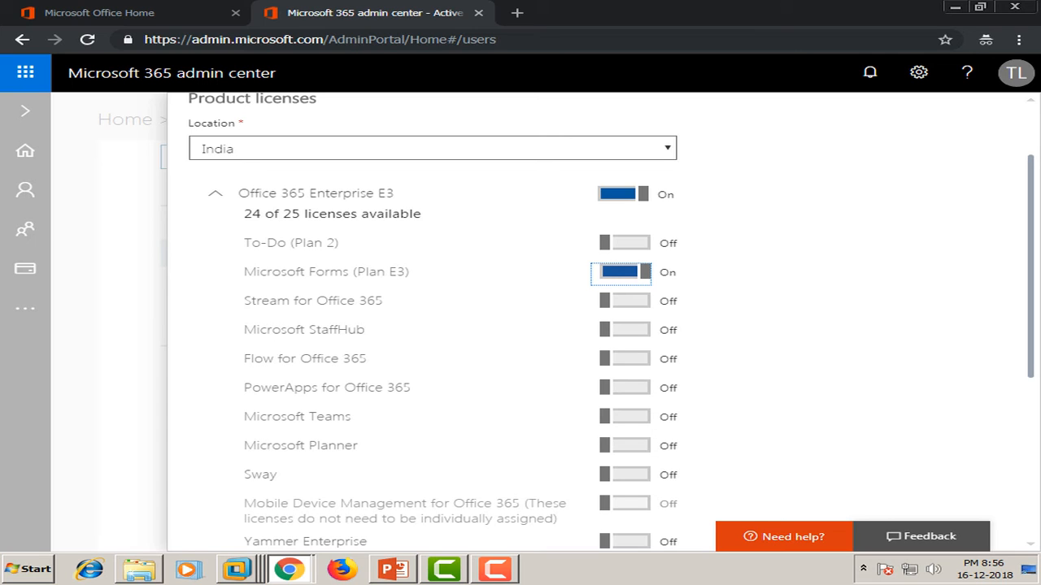
scroll(439, 325, "down", 3)
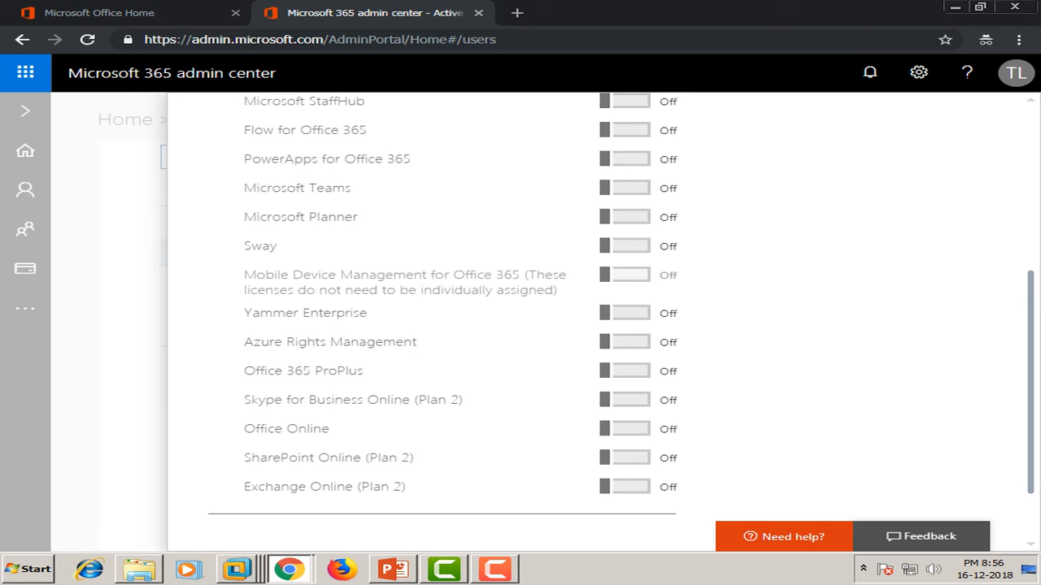
scroll(521, 325, "up", 4)
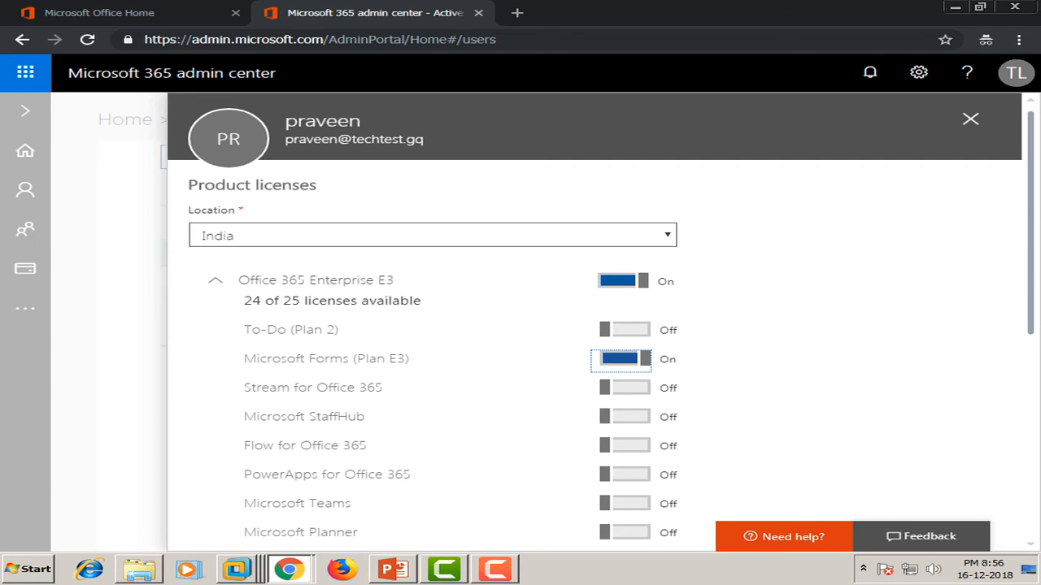
scroll(594, 326, "down", 5)
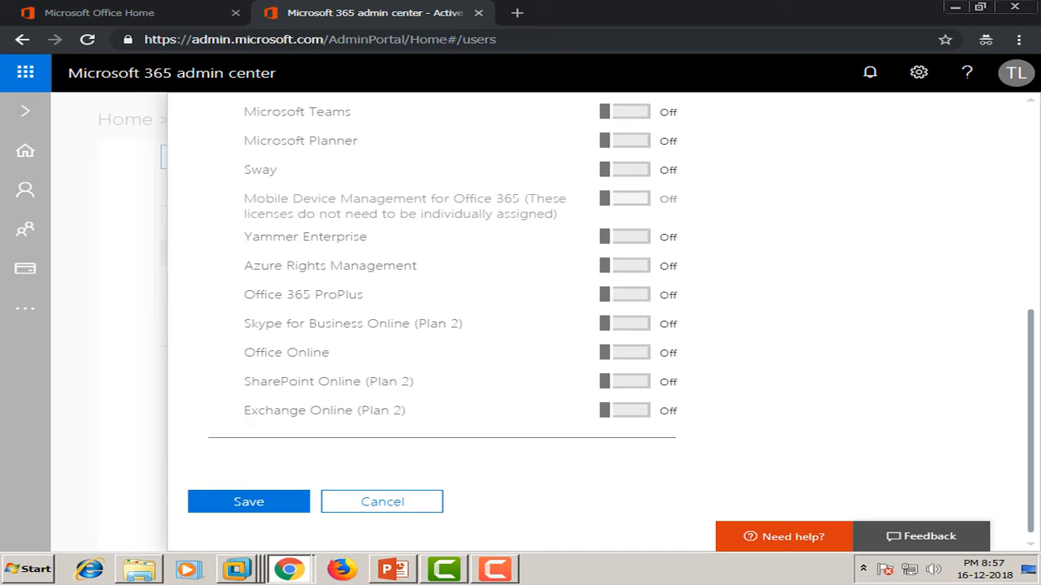
left_click(249, 502)
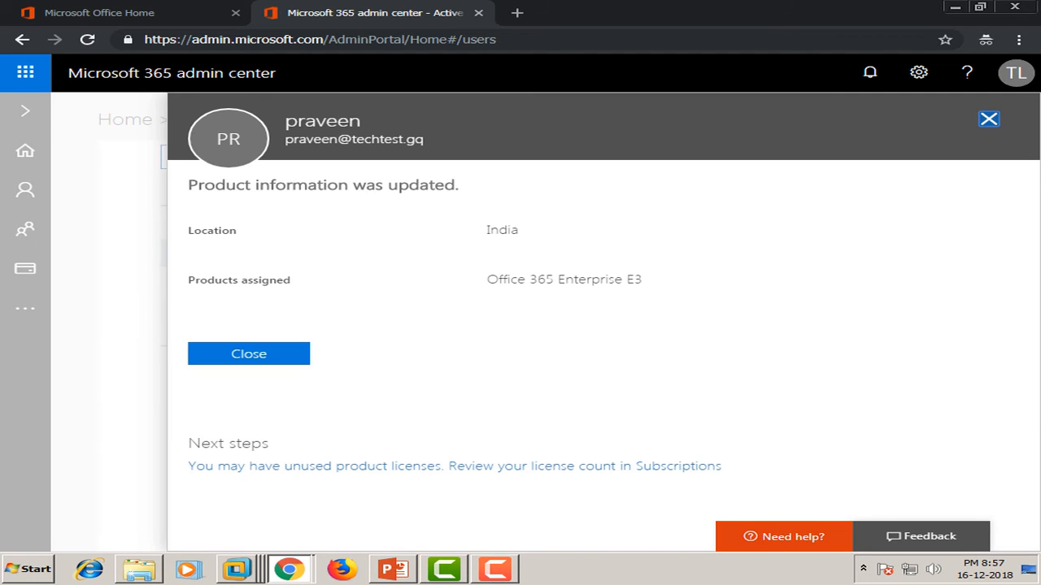
left_click(249, 353)
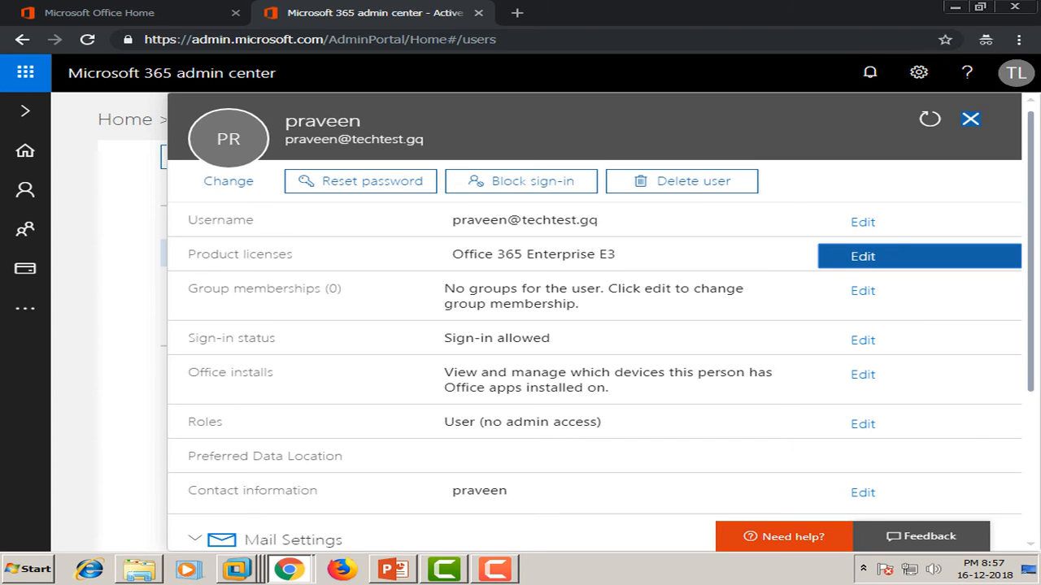
Close the synced user's details pane and switch to the CLIENT virtual machine's sign-in screen
scroll(593, 325, "down", 3)
left_click(249, 493)
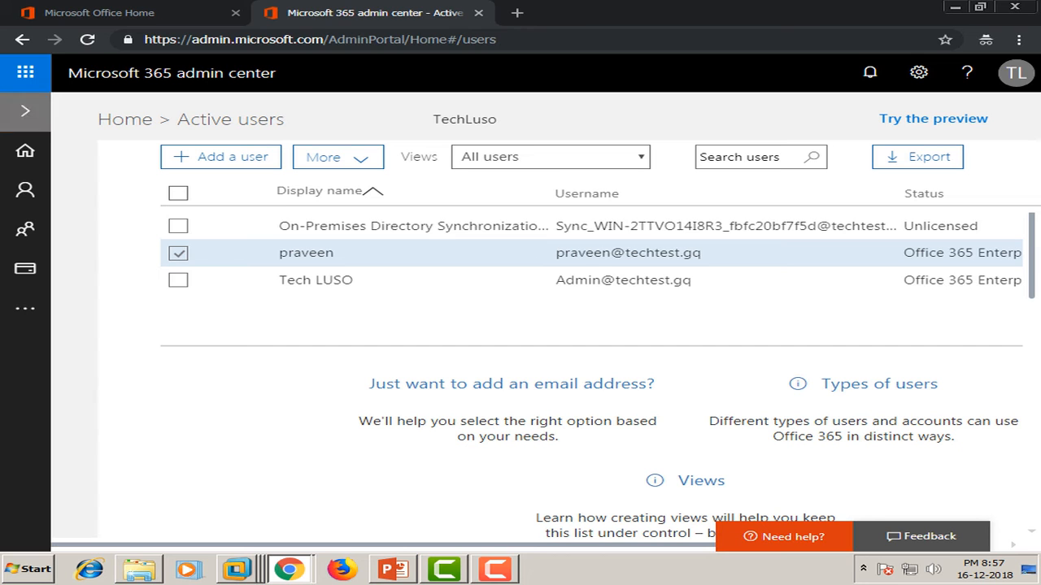
left_click(237, 569)
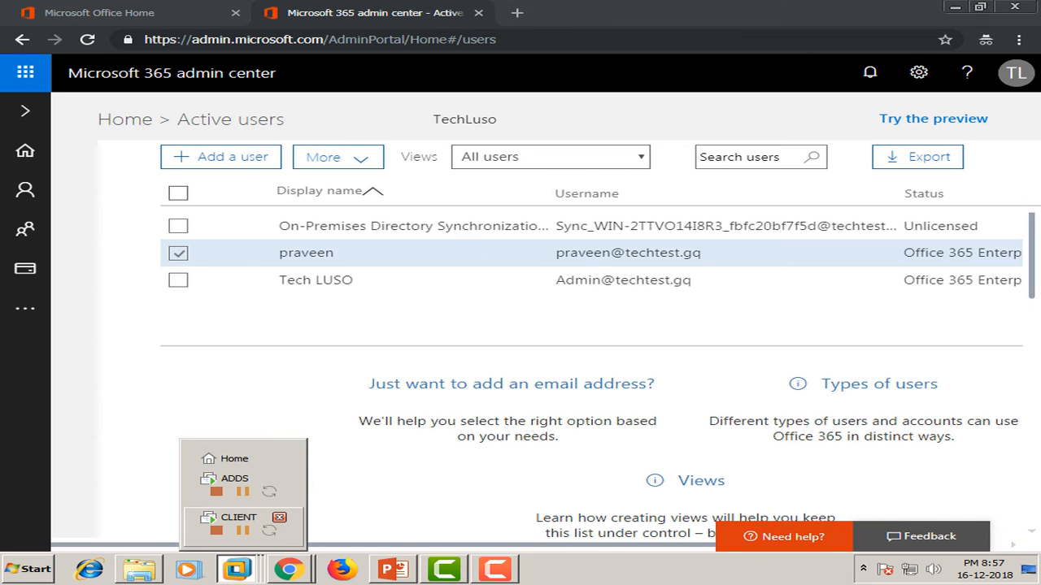
left_click(238, 518)
left_click(546, 371)
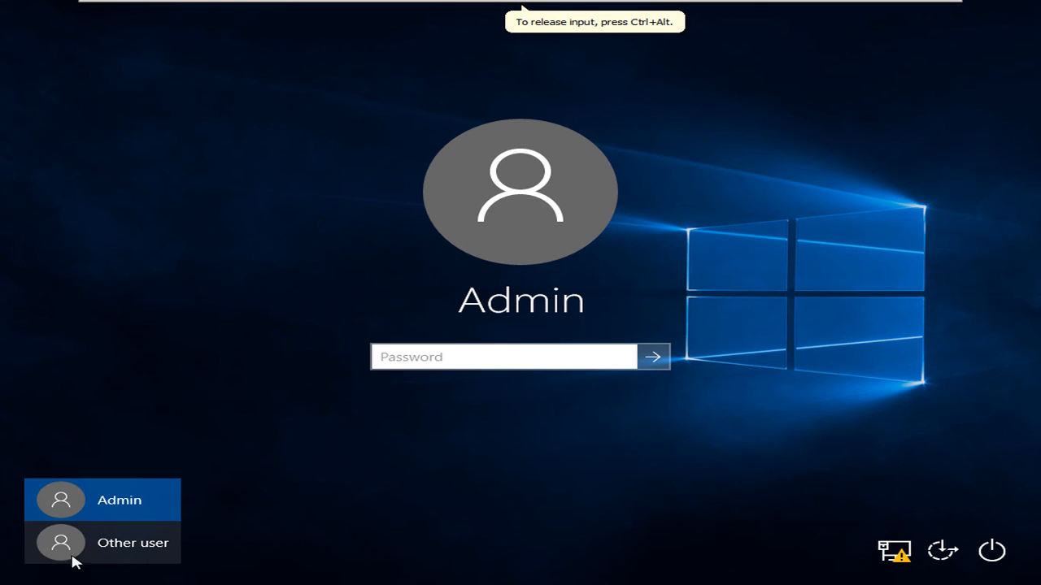
Sign in to the TECHTEST domain as another user, entering the synced user's user name and account password
left_click(137, 553)
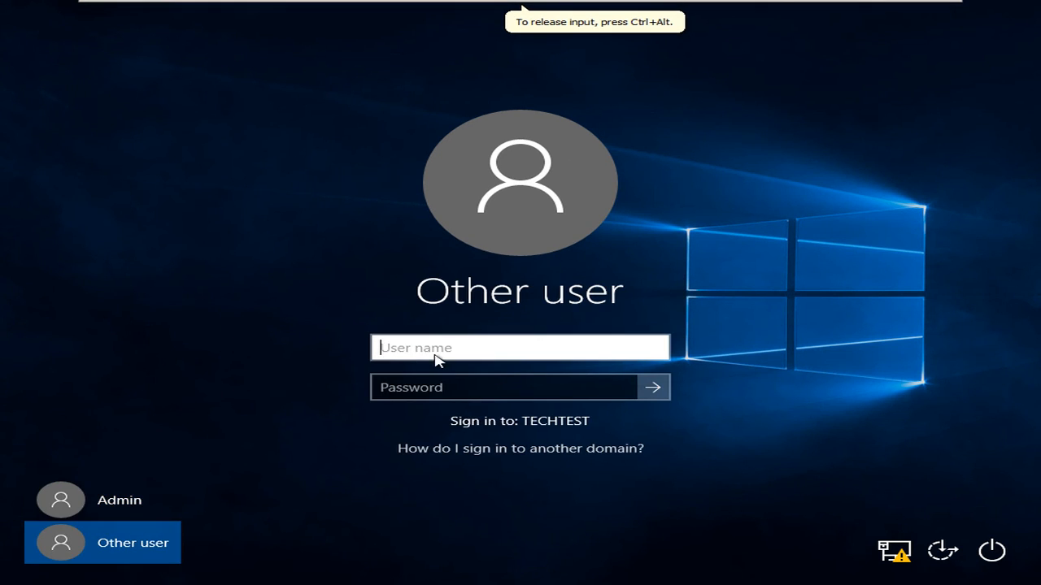
type("praveen")
left_click(458, 393)
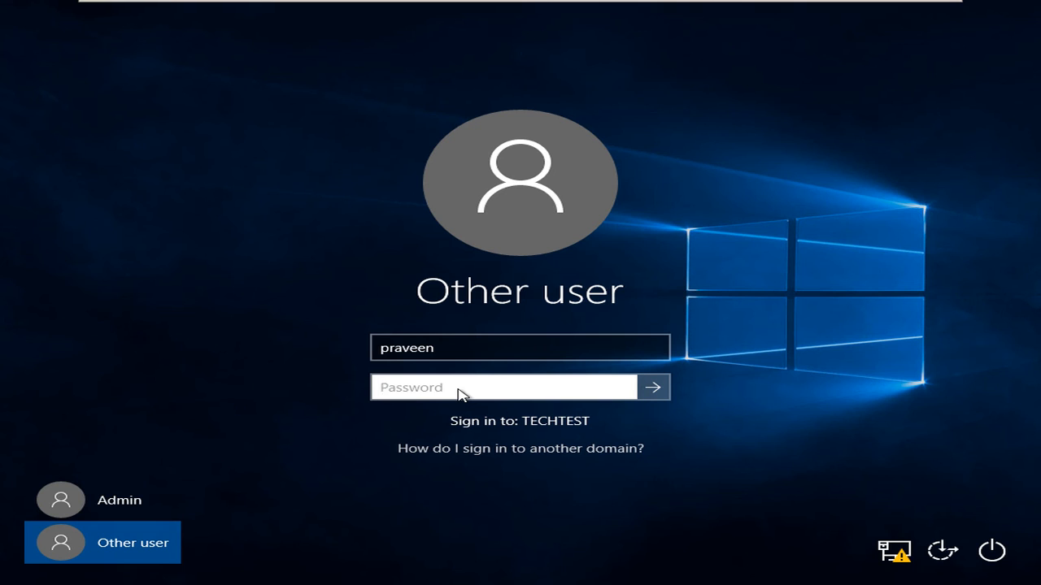
type("•••••••••••")
key("Return")
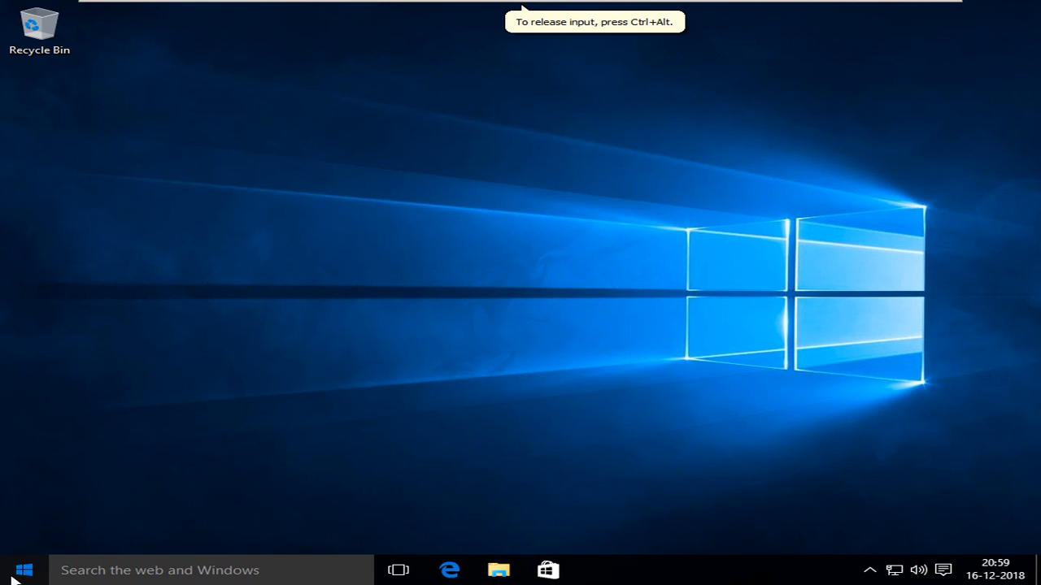
Check which account is signed in on the client's Start menu and dismiss it
left_click(16, 576)
left_click(18, 569)
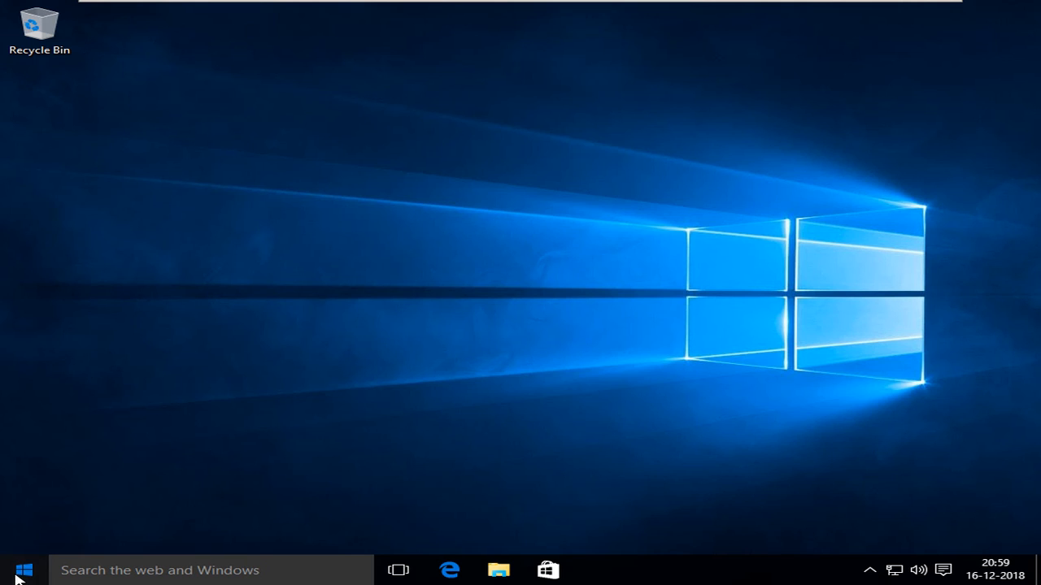
left_click(17, 573)
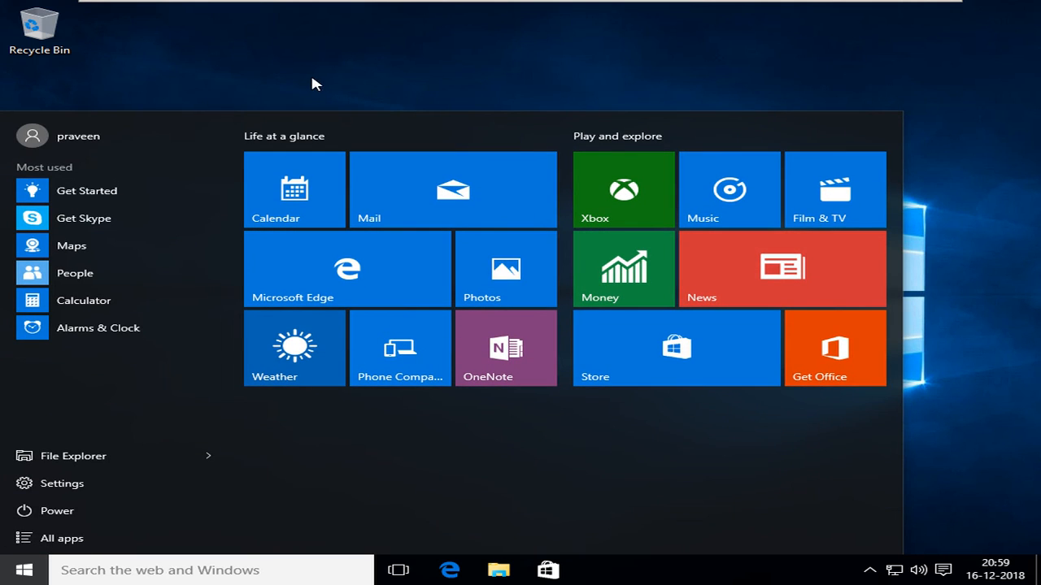
left_click(322, 70)
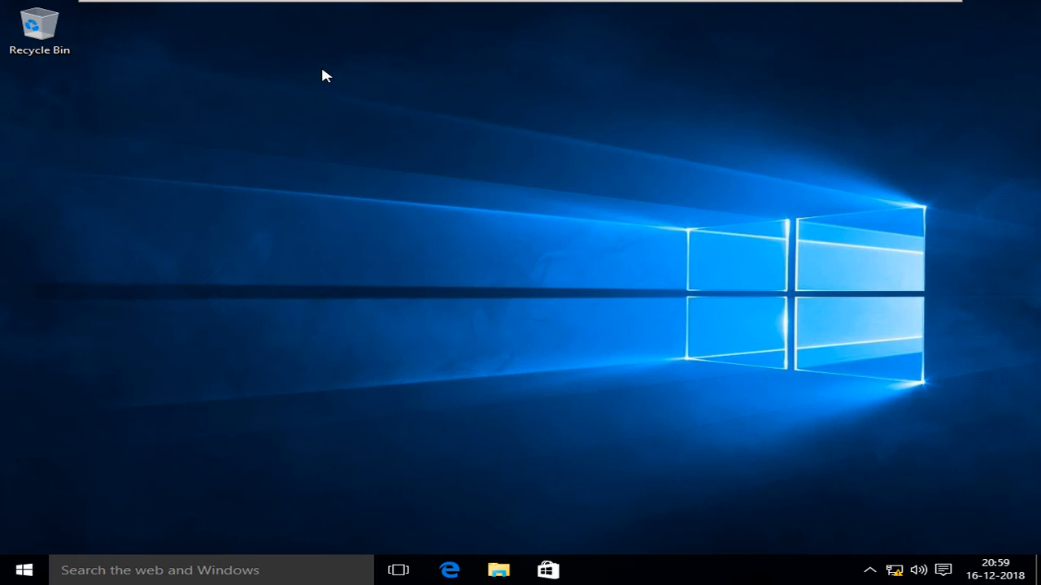
Open a Command Prompt on the client, test internet connectivity with ping google.com, and close it
key("super+r")
right_click(563, 362)
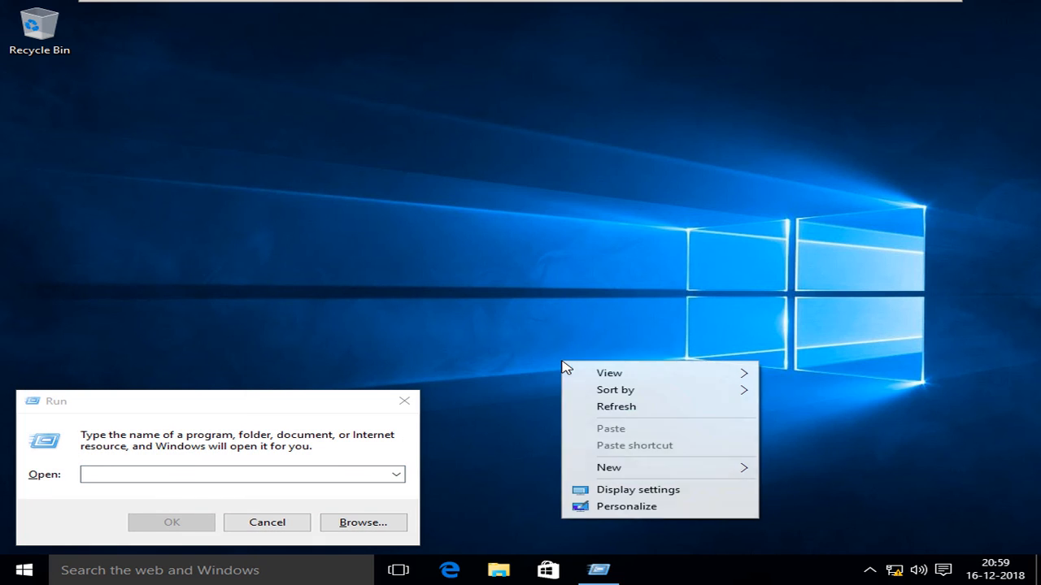
left_click(605, 410)
left_click(264, 478)
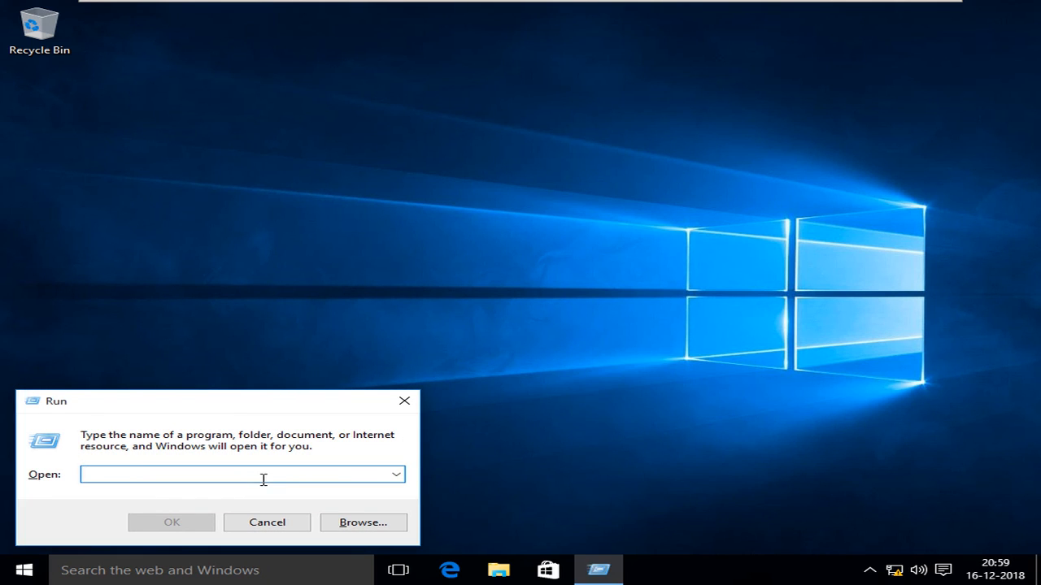
type("cmd")
key("Return")
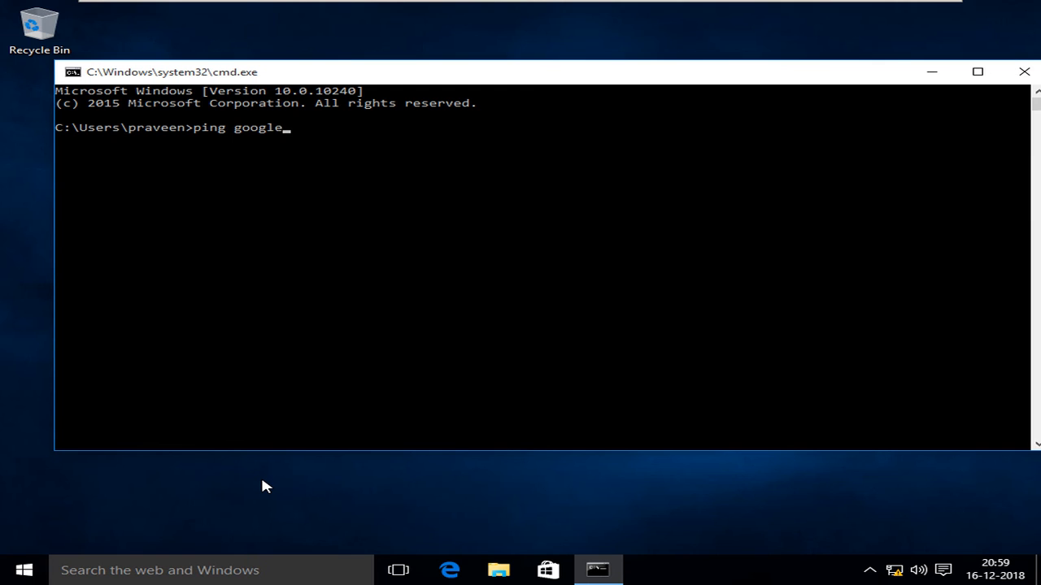
type("ping google.com")
key("Return")
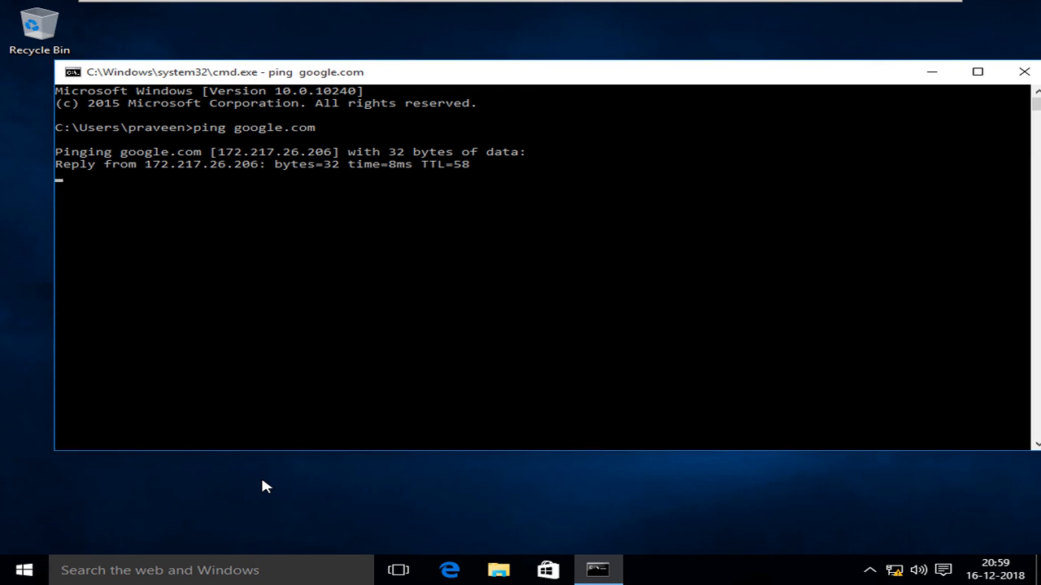
left_click(1024, 71)
Open Microsoft Edge and search Google for office 365 login
left_click(449, 570)
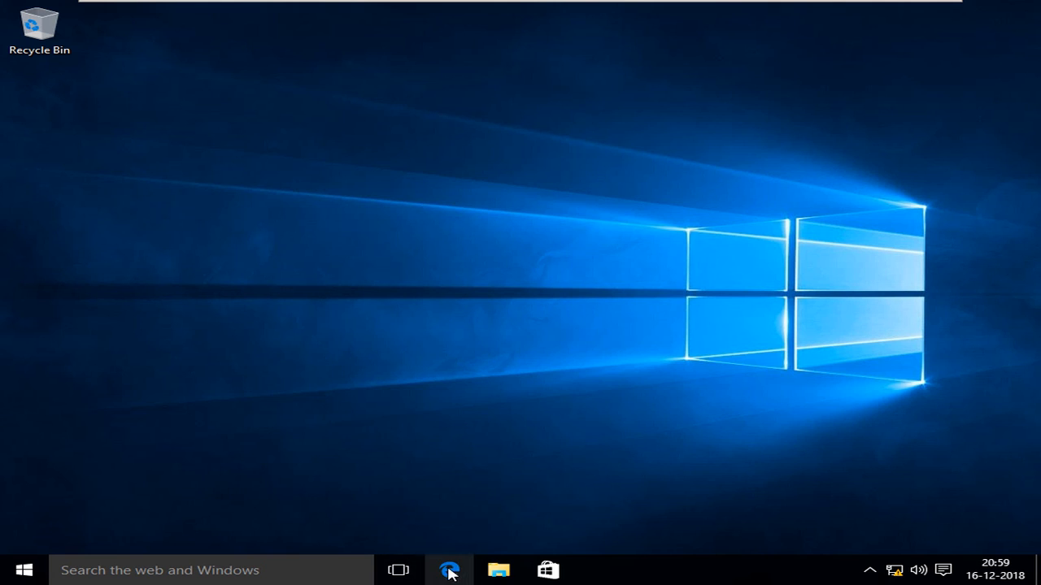
left_click(791, 36)
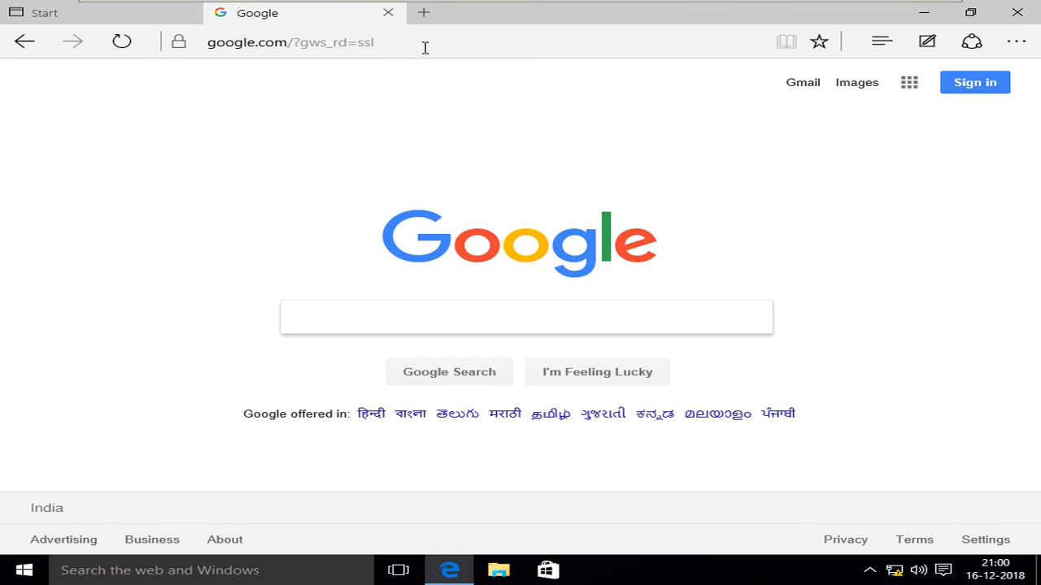
type("office")
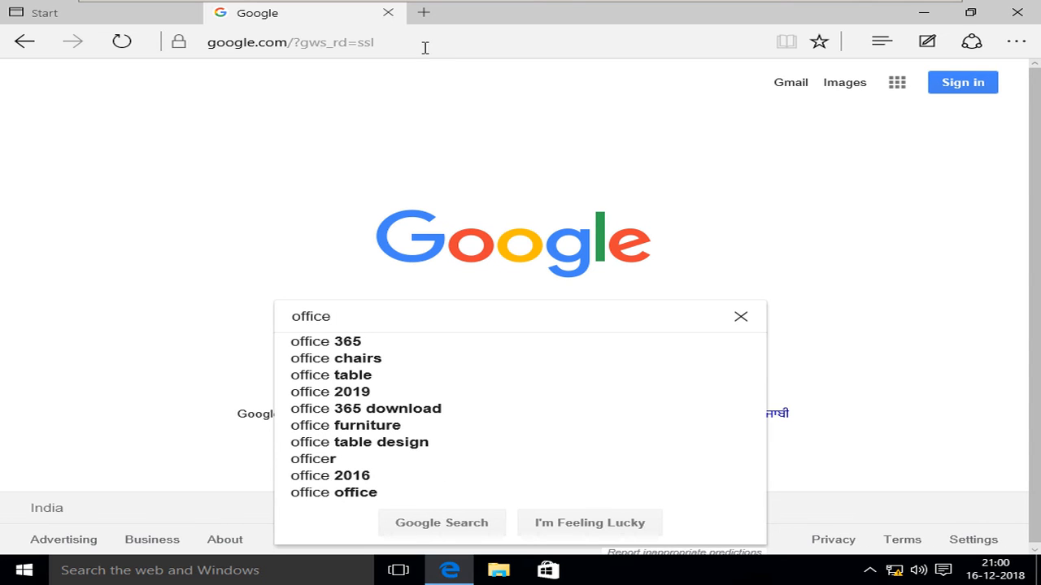
type(" 365")
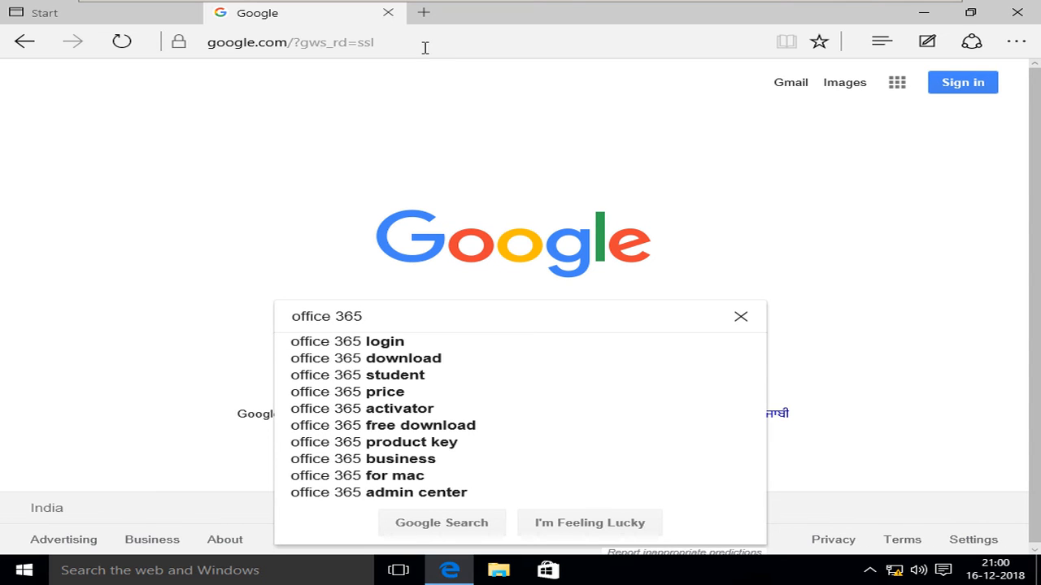
key("Down")
key("Return")
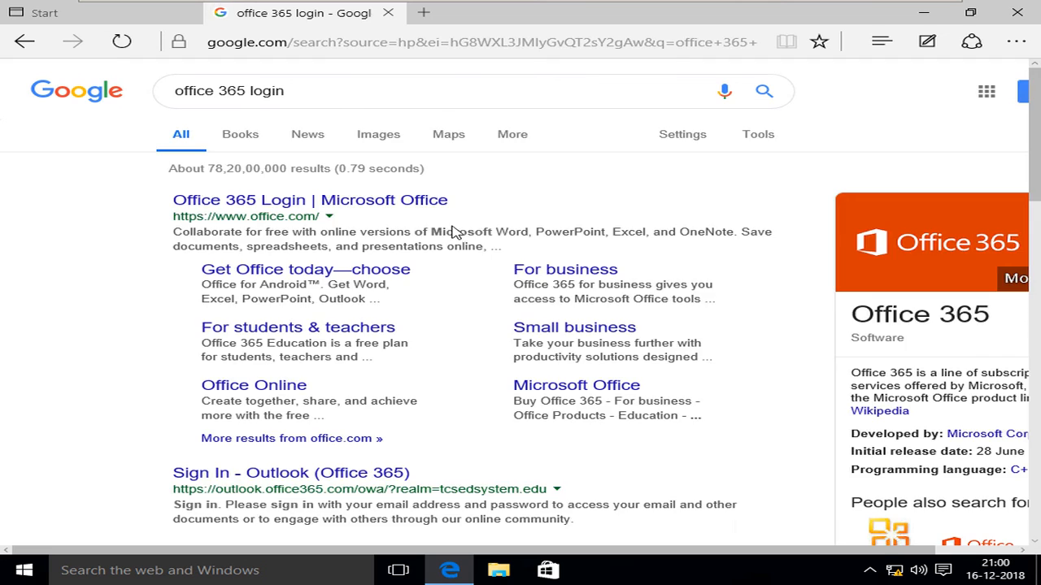
Open the Office 365 Login result from office.com in a new tab, maximize the window, and go to its sign-in page
left_click_drag(431, 15, 388, 111)
right_click(397, 290)
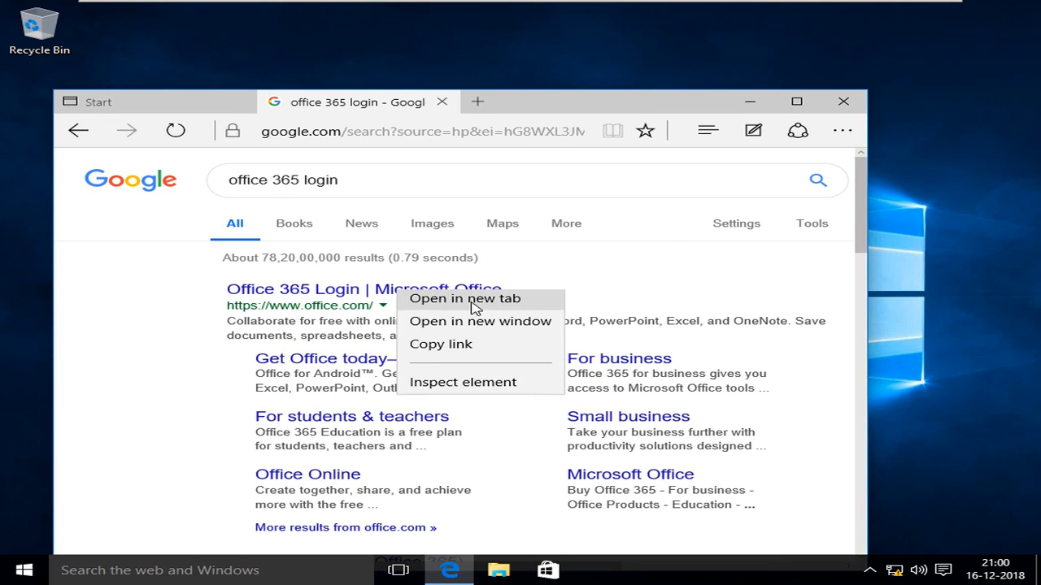
left_click(476, 309)
double_click(516, 104)
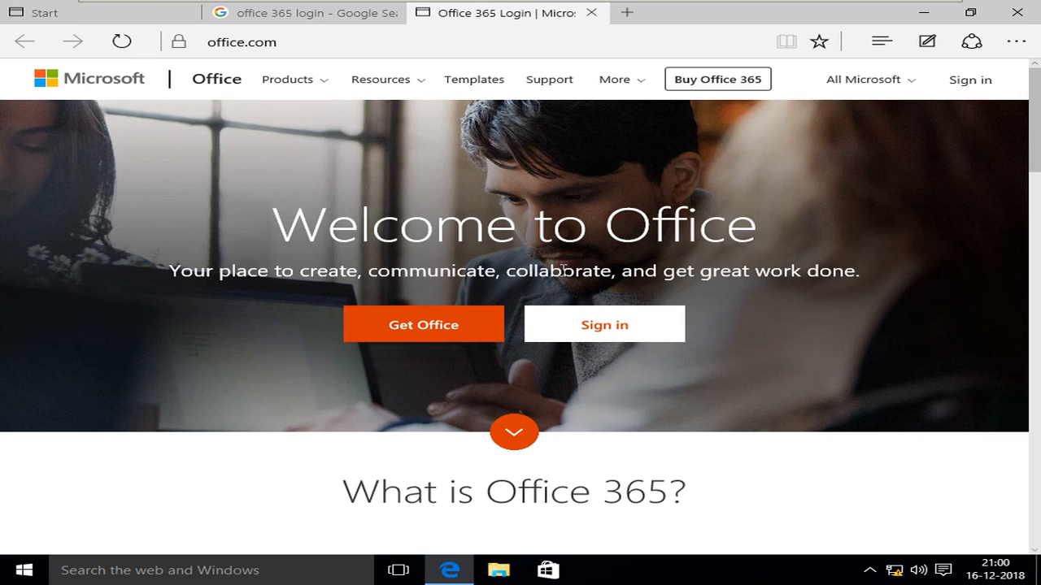
left_click(638, 341)
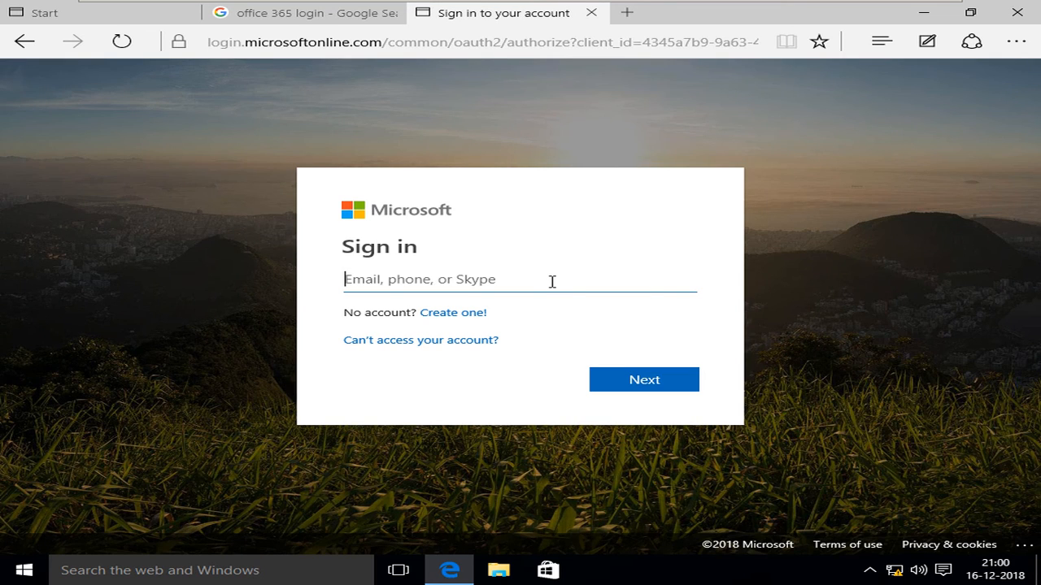
type("t")
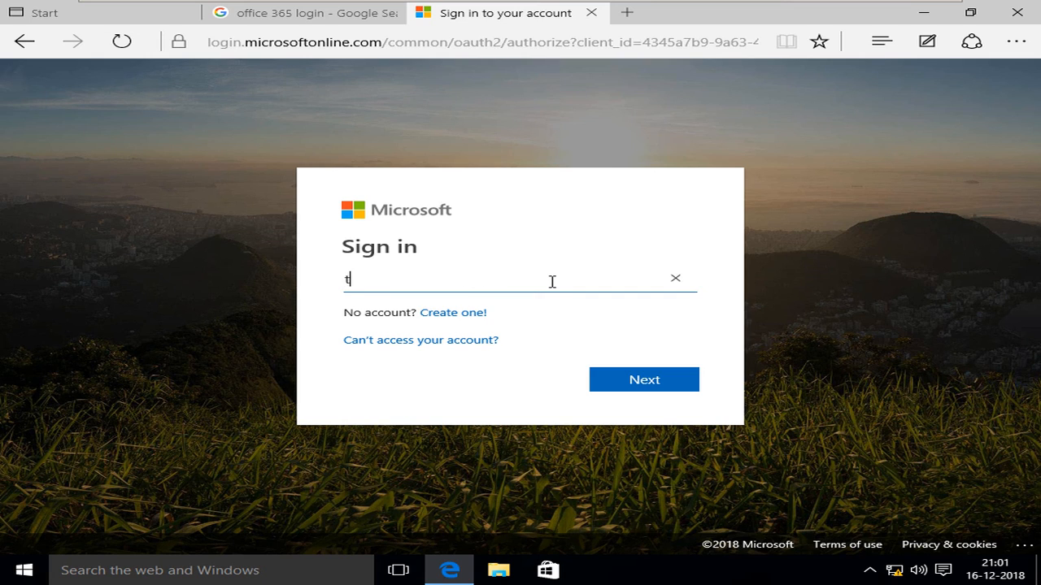
type("ec")
key("BackSpace")
key("BackSpace")
key("BackSpace")
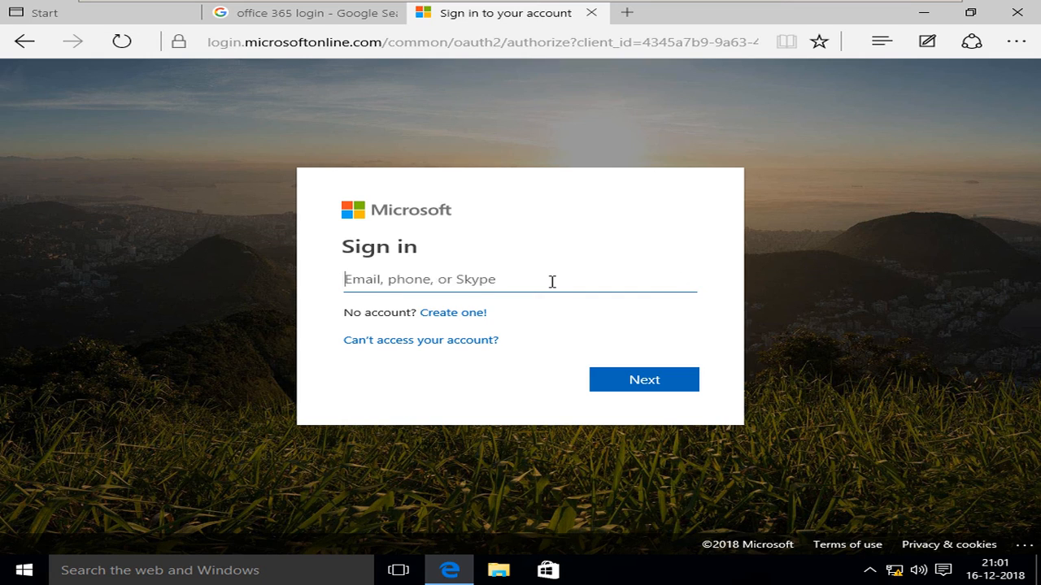
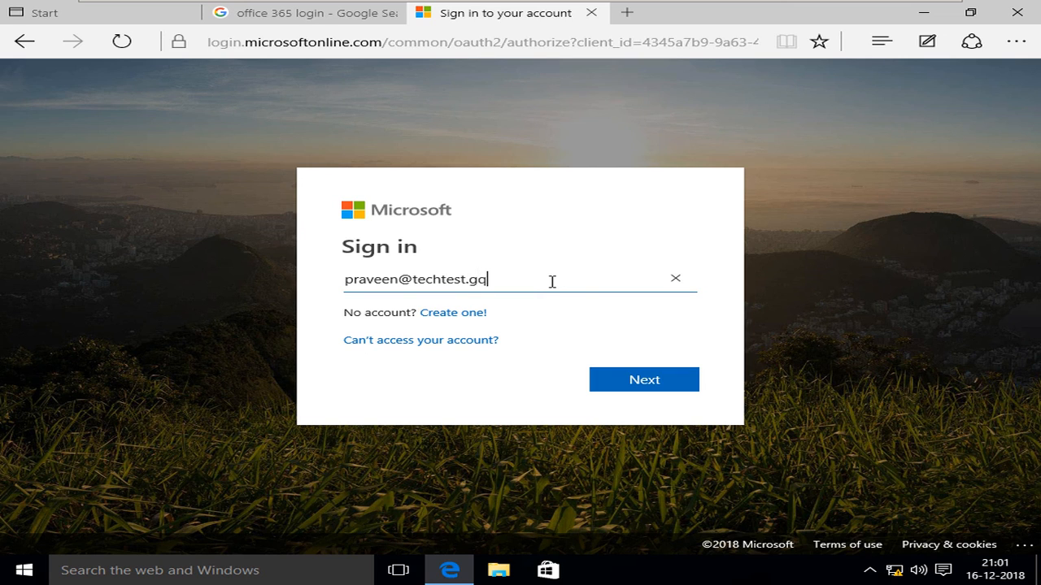
Sign in to the Microsoft account page with the synced user's techtest.gq e-mail address and account password
left_click(653, 383)
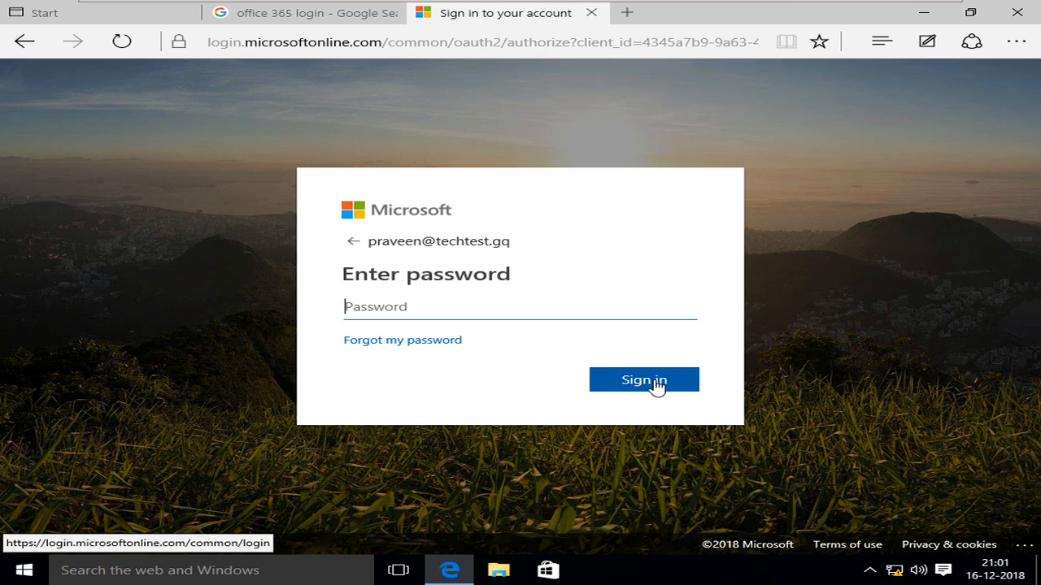
type("**********")
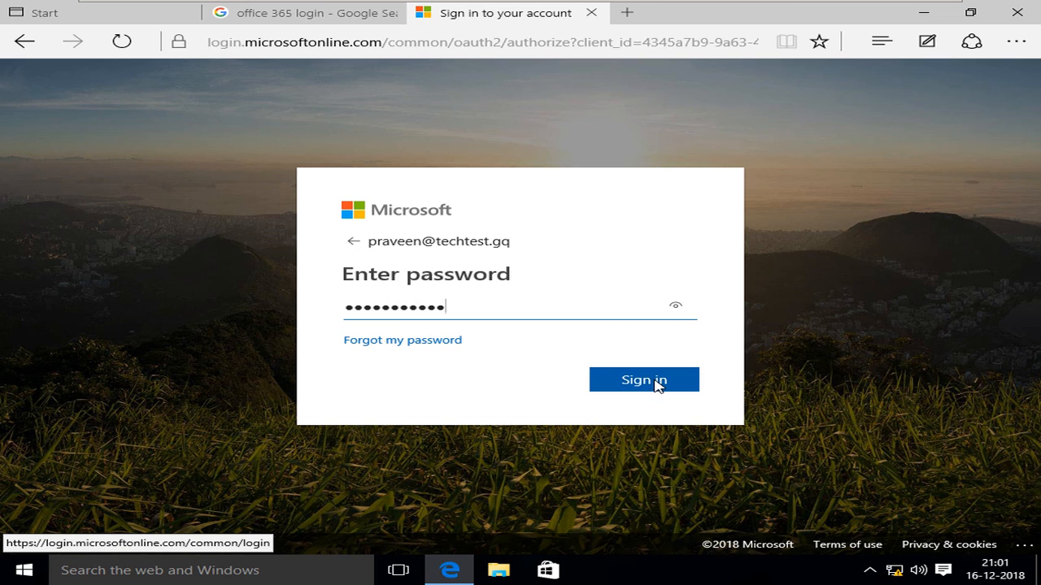
left_click(654, 380)
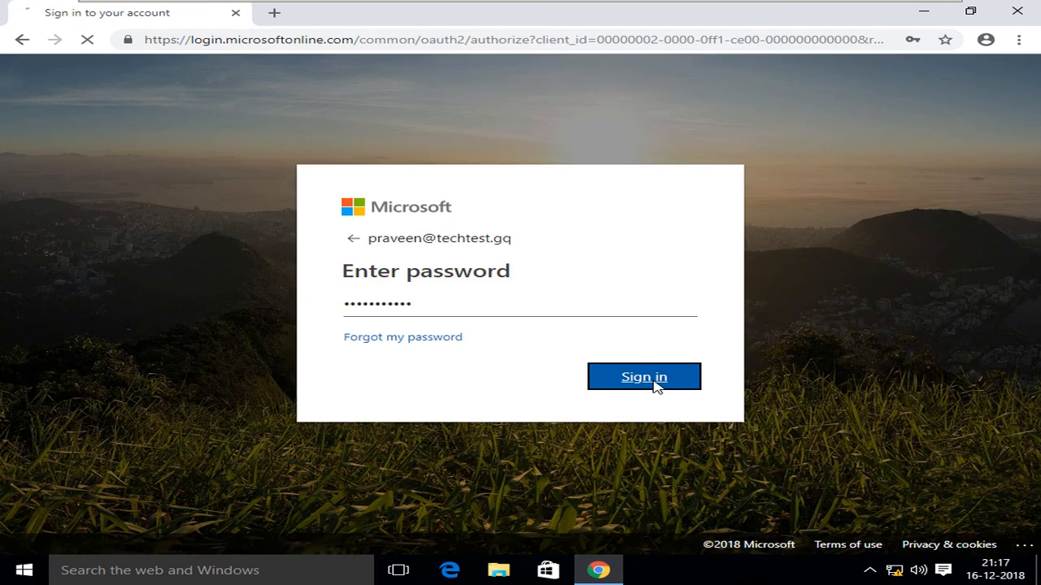
left_click(654, 382)
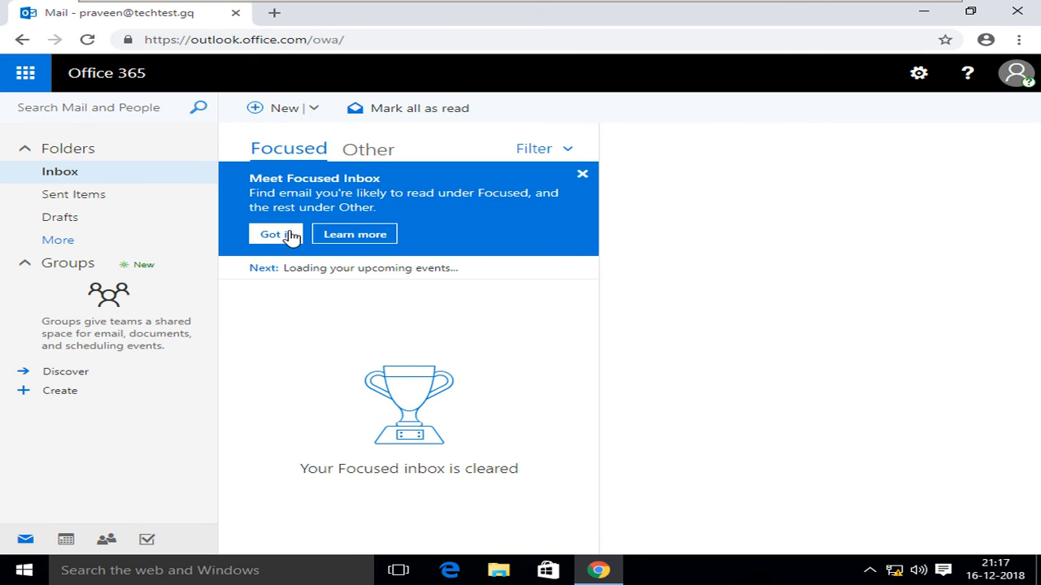
Dismiss the Focused Inbox introduction in Outlook and show the signed-in user's account details
left_click(582, 174)
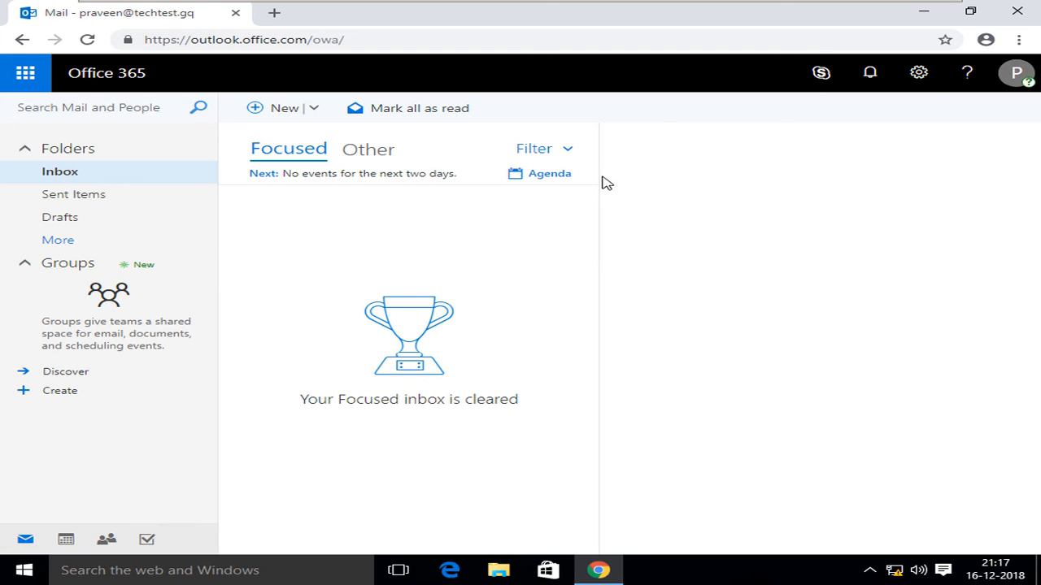
left_click(1015, 73)
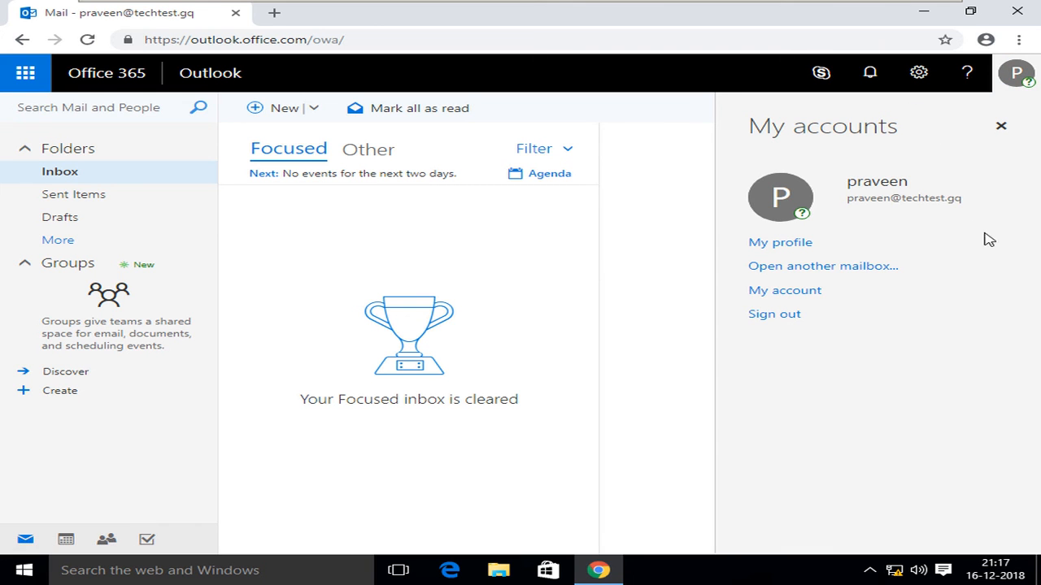
Open the Office 365 app settings from Outlook's settings and show the account's Install status page
left_click(922, 78)
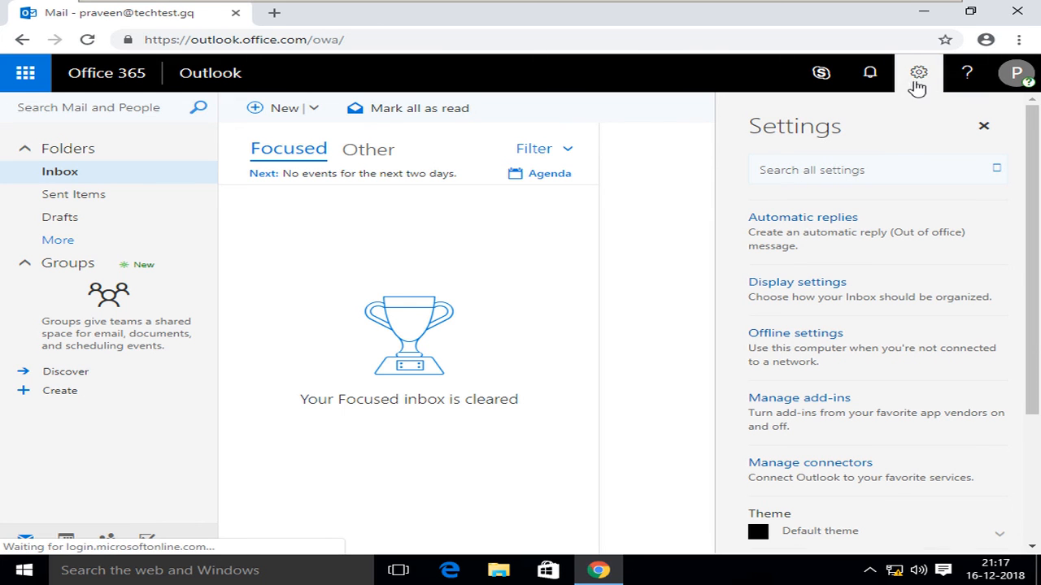
scroll(890, 412, "down", 3)
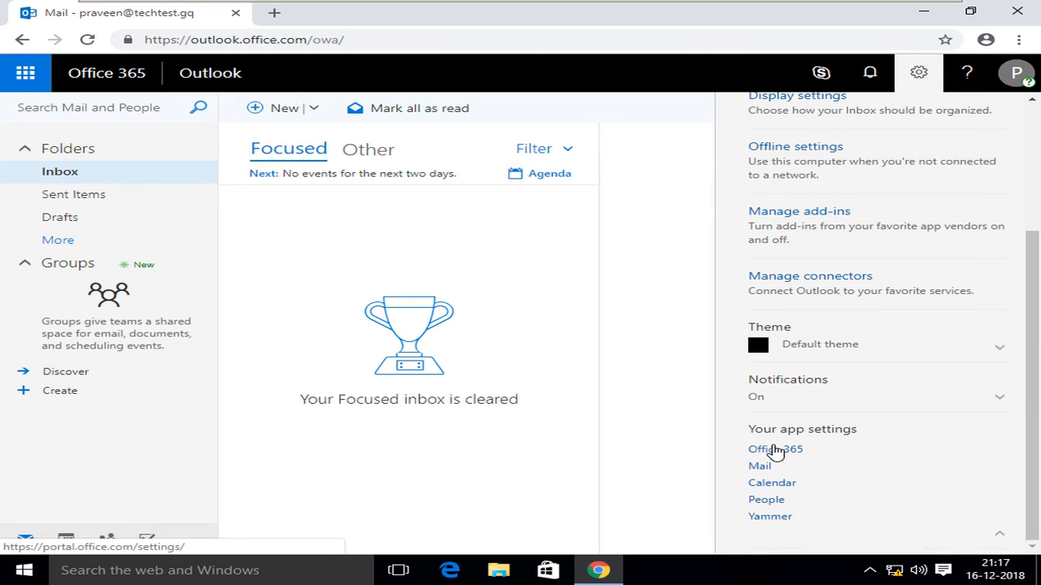
left_click(776, 450)
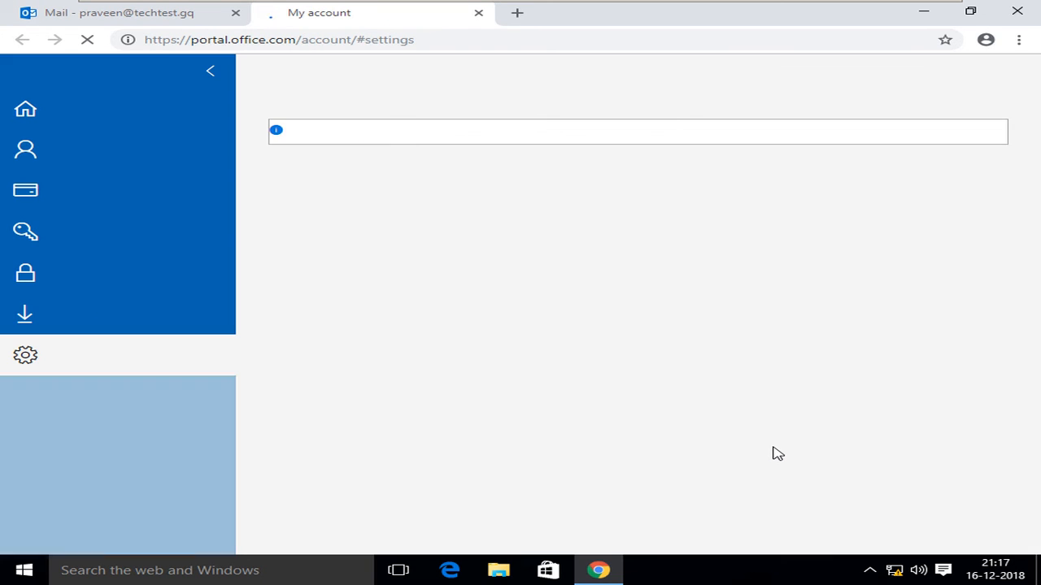
left_click(114, 319)
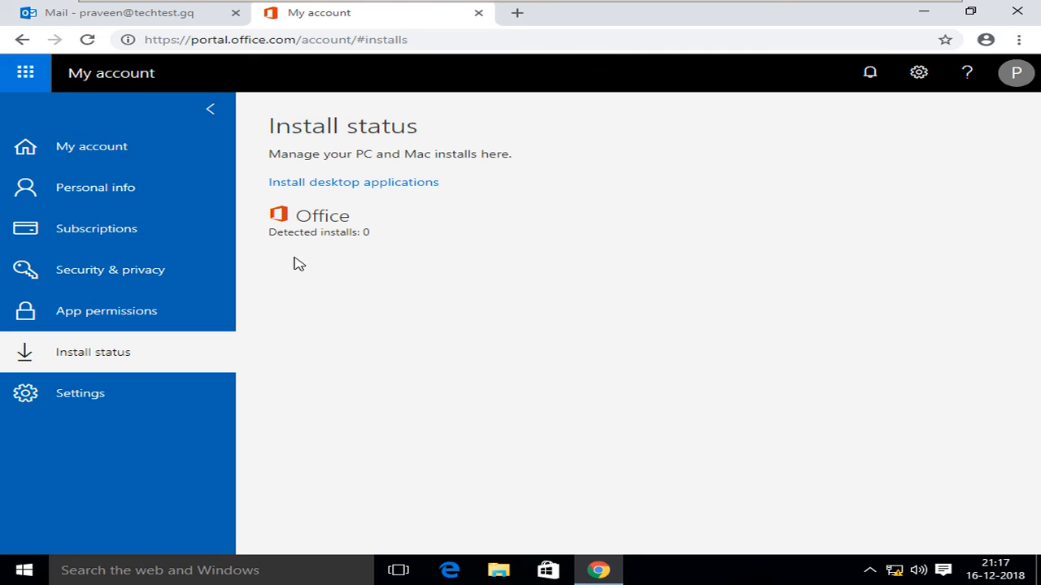
Open the desktop applications install page, set the Office 365 ProPlus version to 64-bit, and download its installer
left_click(345, 185)
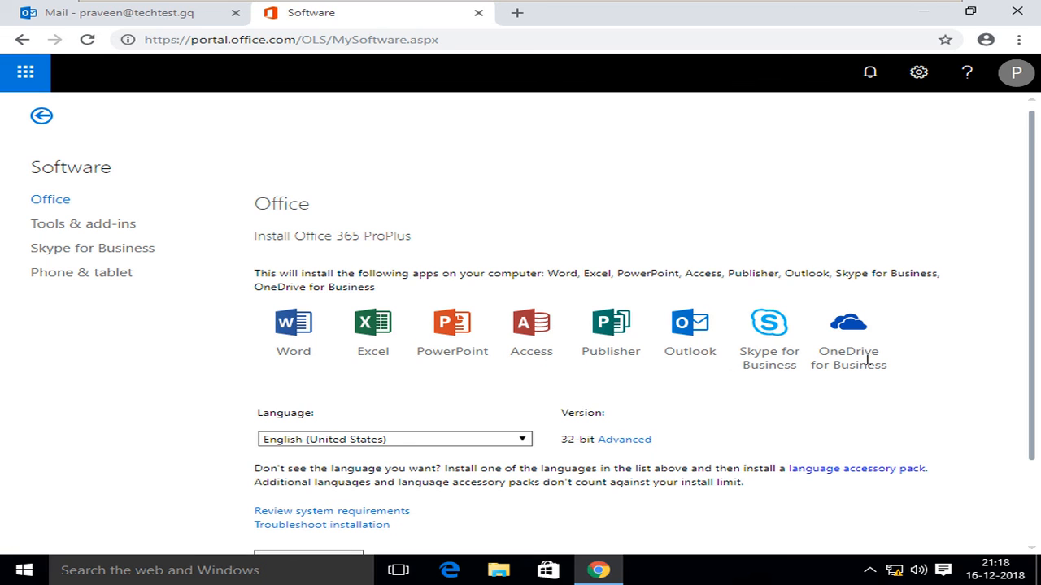
scroll(634, 459, "down", 1)
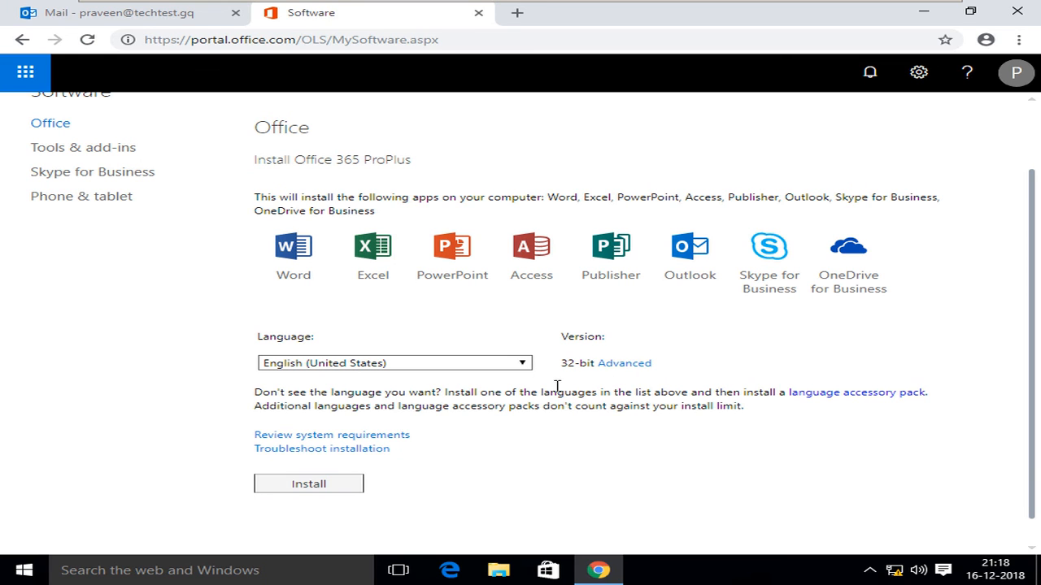
left_click(624, 367)
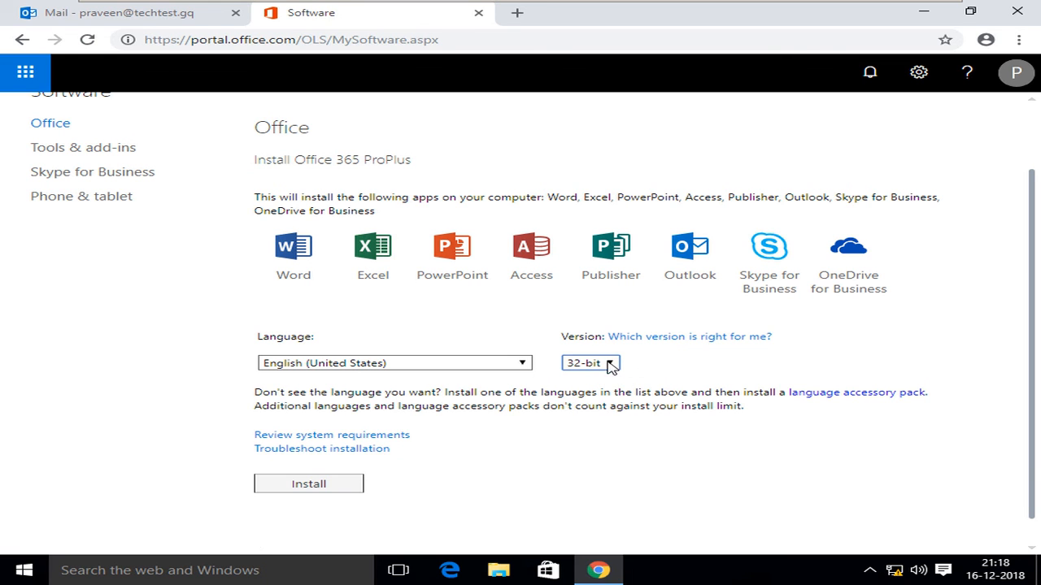
left_click(608, 362)
left_click(595, 393)
left_click(337, 486)
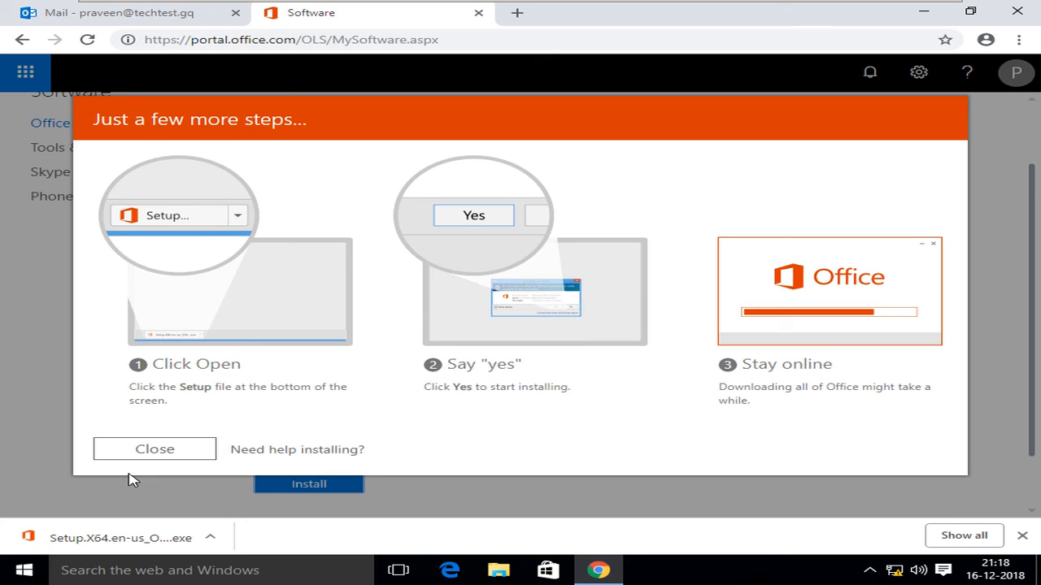
Show the downloaded Office setup file in the Downloads folder and run it as administrator
left_click(210, 537)
left_click(257, 485)
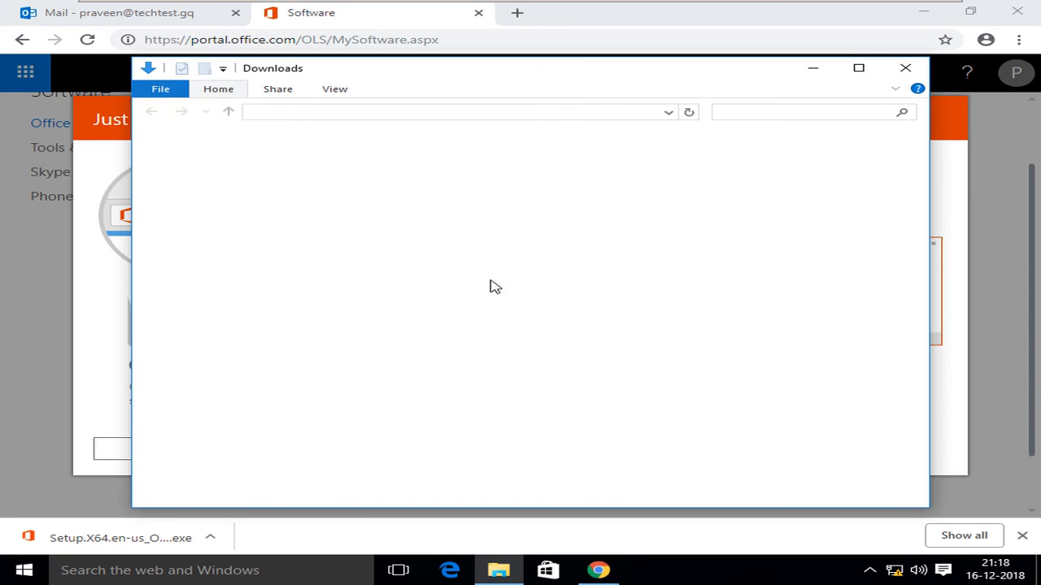
double_click(363, 174)
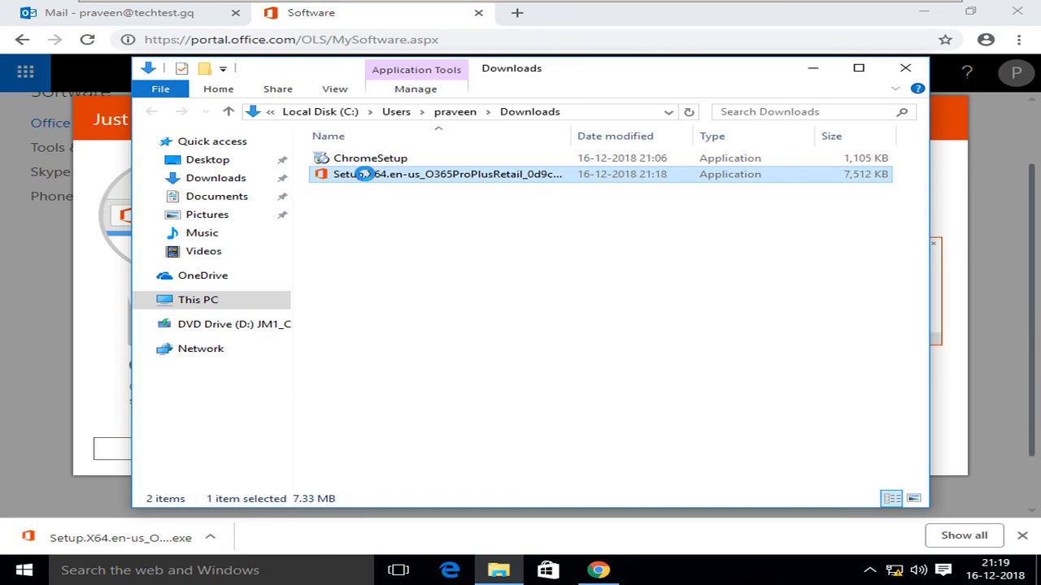
right_click(364, 174)
left_click(432, 189)
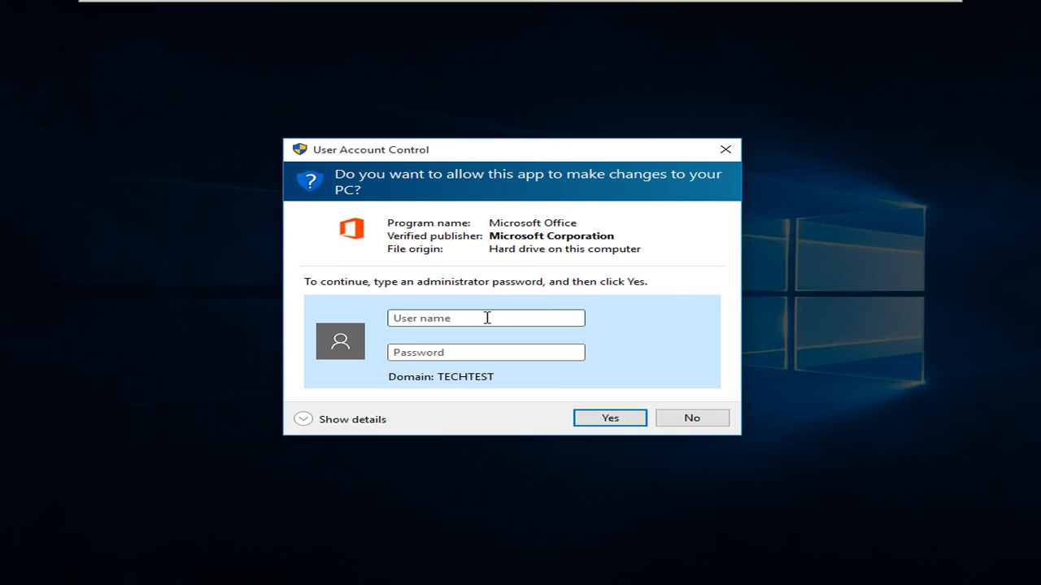
Authorize the Office setup in User Account Control with the administrator user name and the account password
type("administrator")
key("Tab")
type("*****")
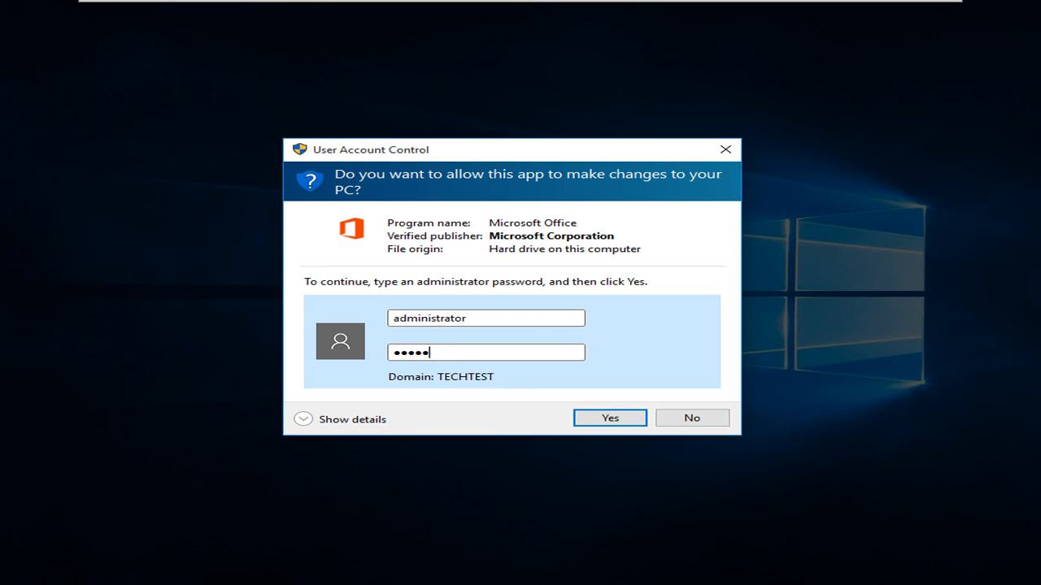
type("******")
left_click(618, 420)
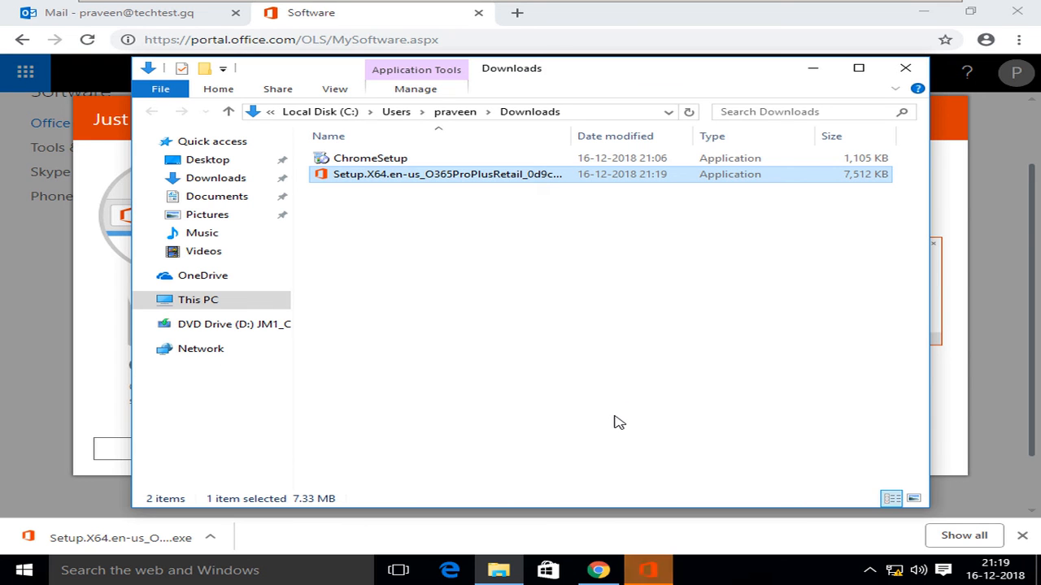
Close the Downloads window, minimize the browser, and follow the Office installation status until the finished installer can be closed
mouse_move(658, 565)
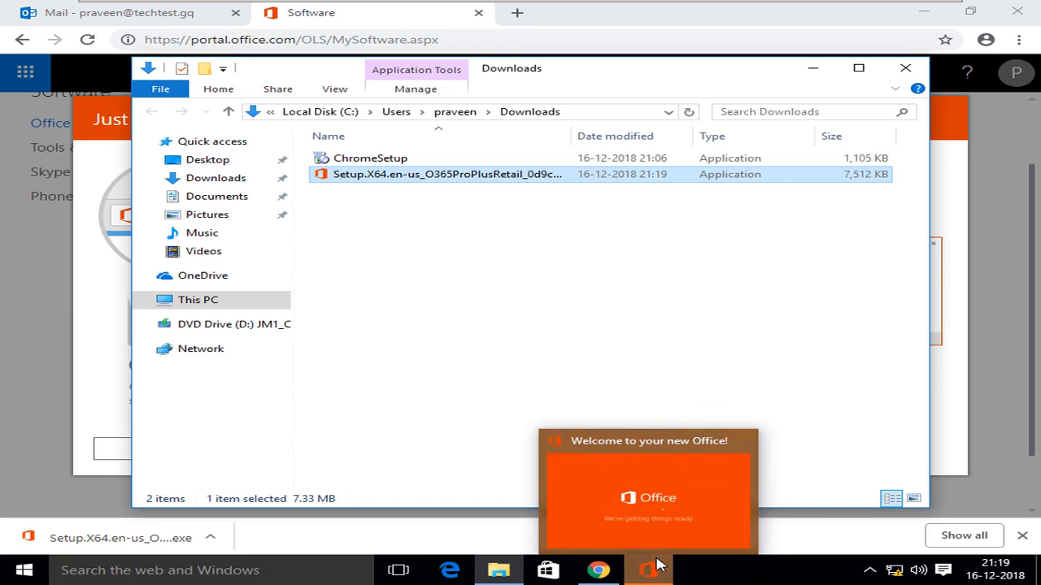
left_click(653, 520)
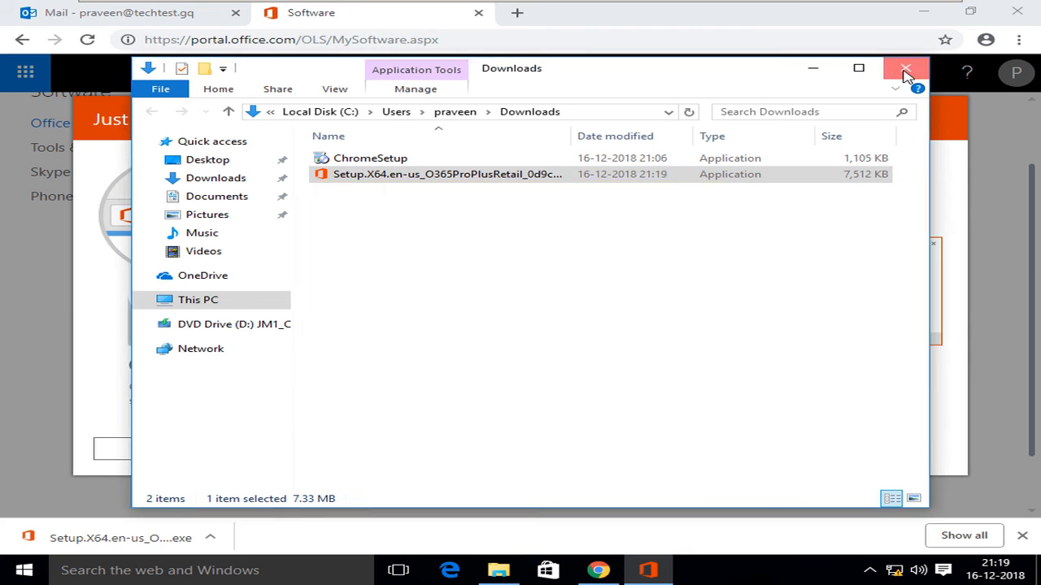
left_click(905, 70)
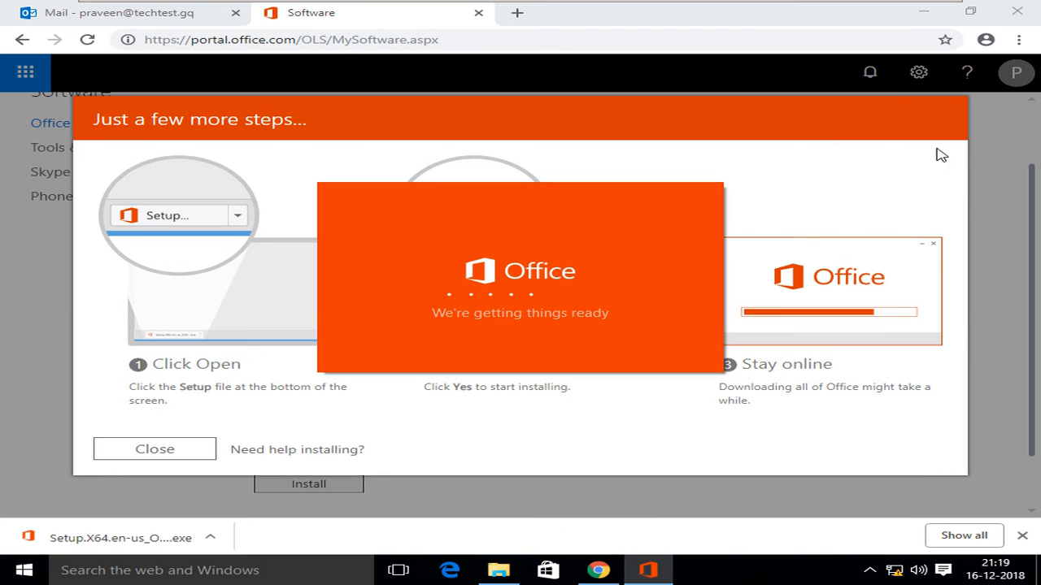
left_click(924, 18)
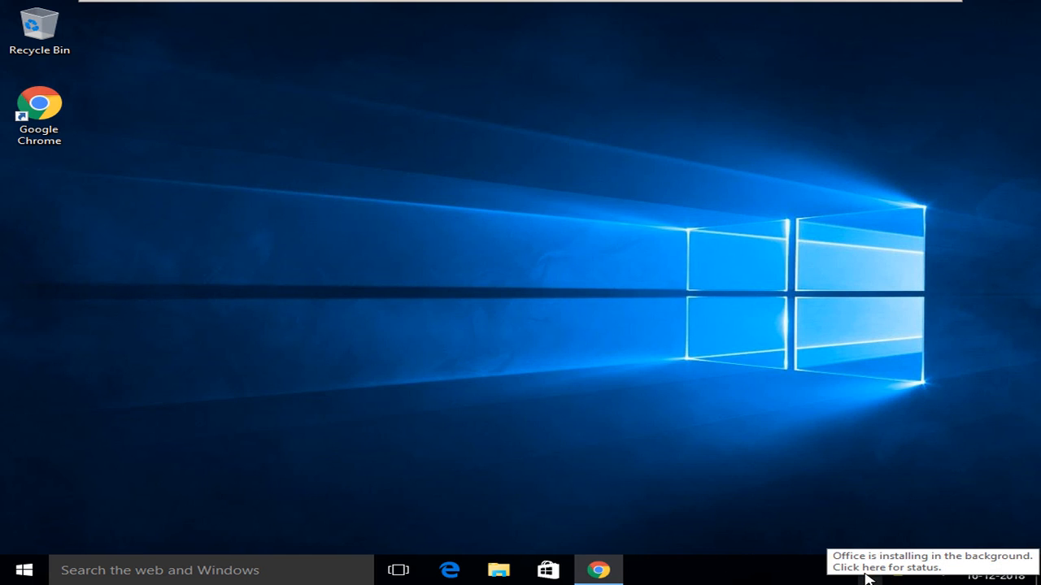
left_click(868, 576)
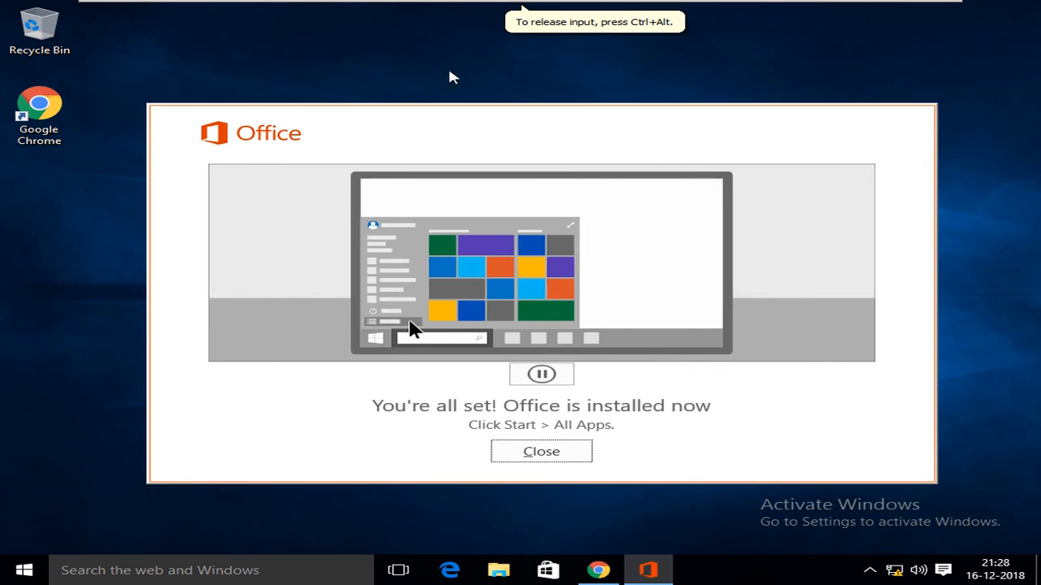
left_click(560, 458)
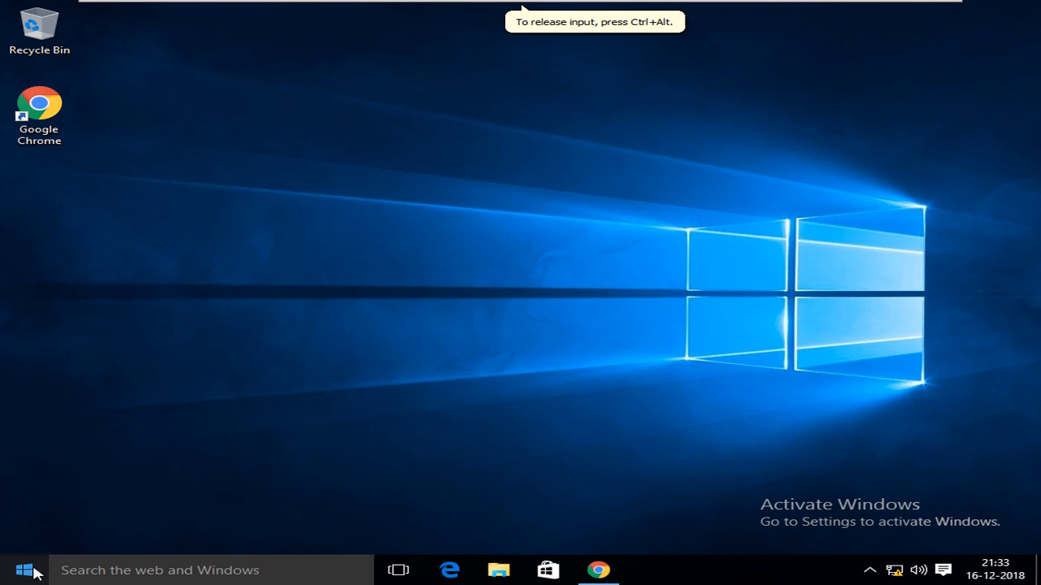
Look through the installed apps, start Excel, and create a blank workbook after dismissing the Office sign-in prompt
left_click(26, 572)
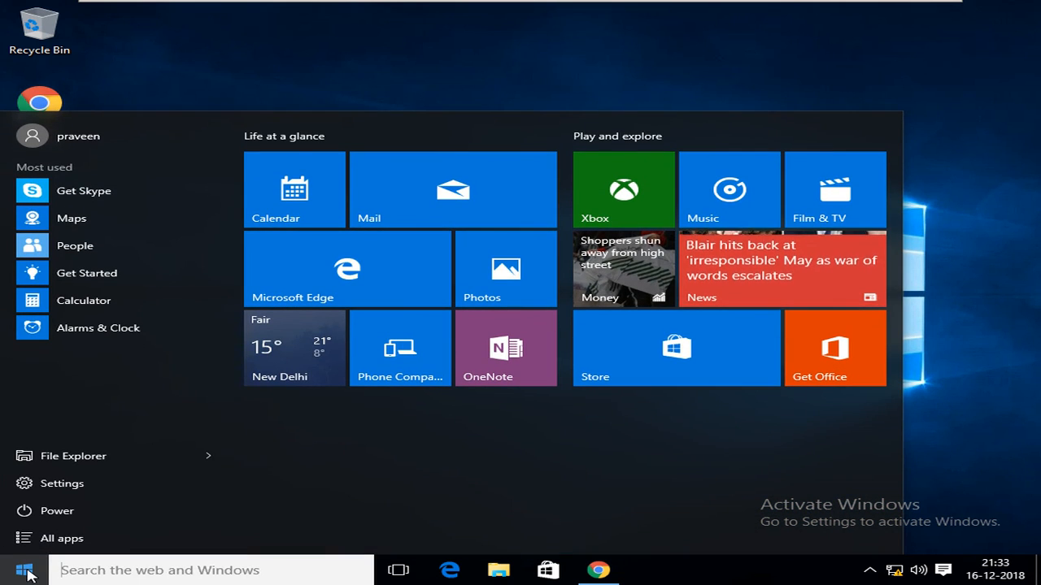
left_click(20, 542)
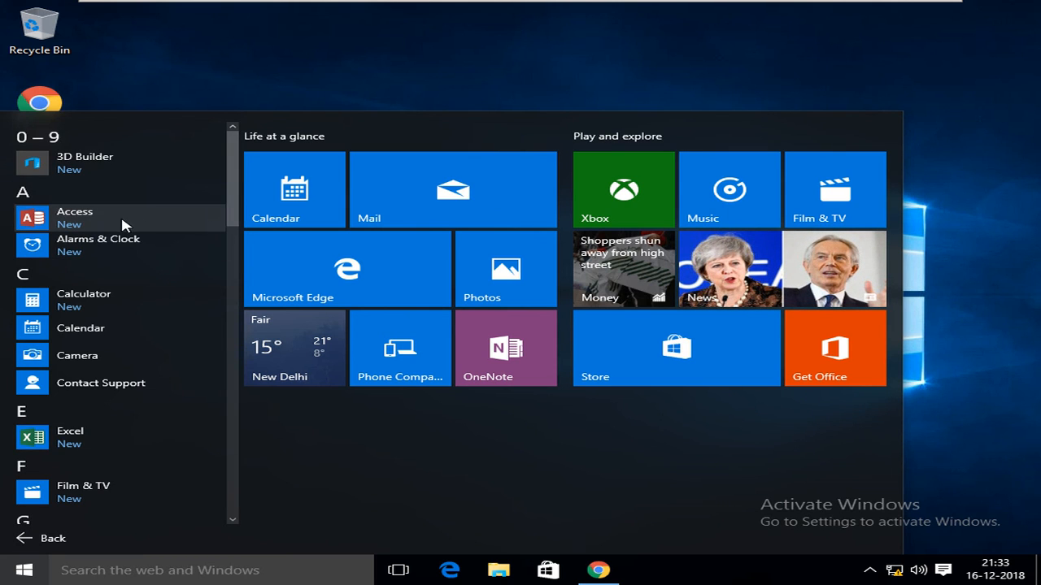
left_click_drag(233, 217, 239, 306)
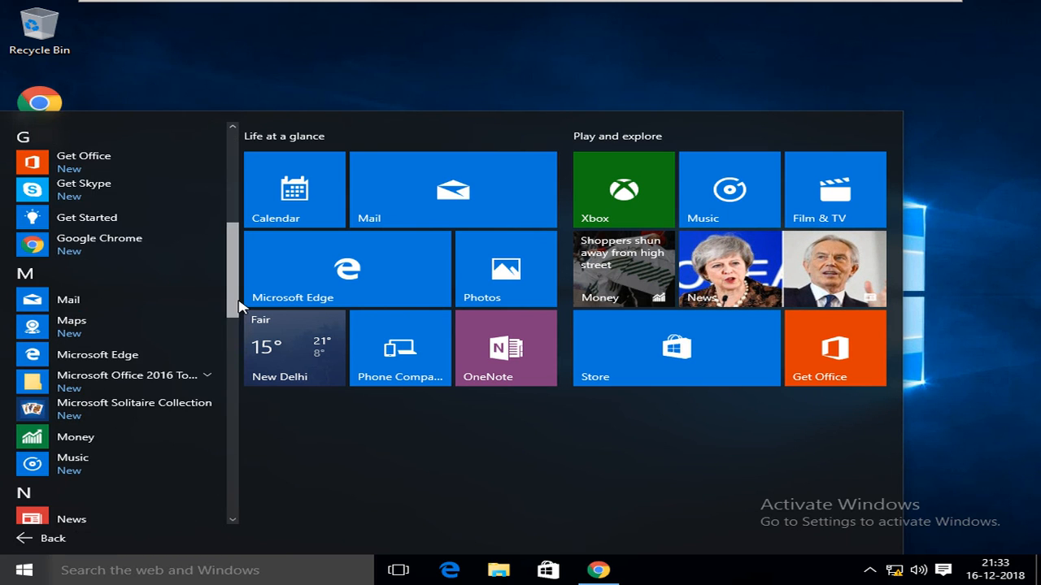
scroll(239, 306, "down", 5)
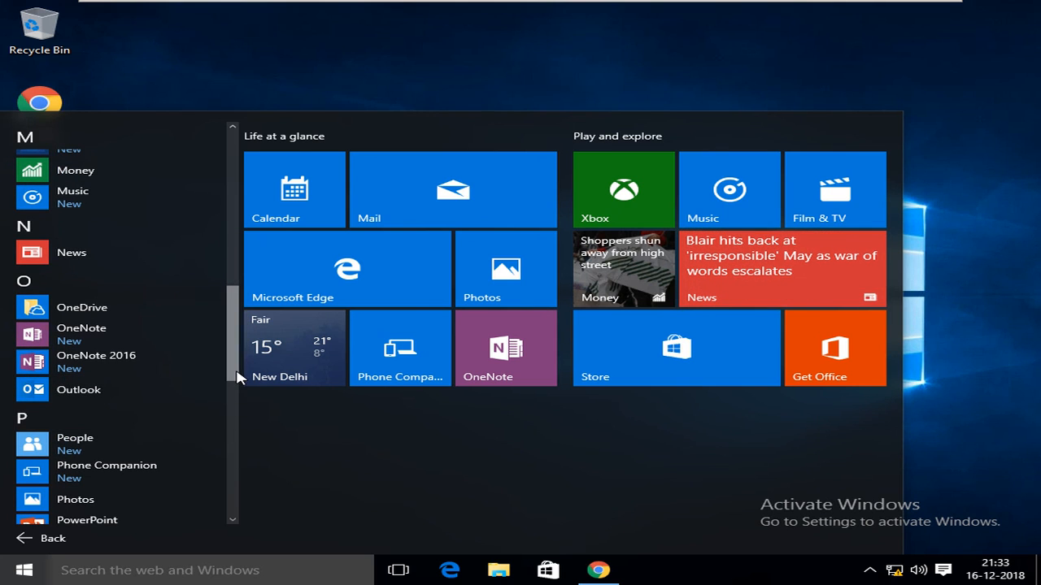
left_click_drag(238, 376, 233, 219)
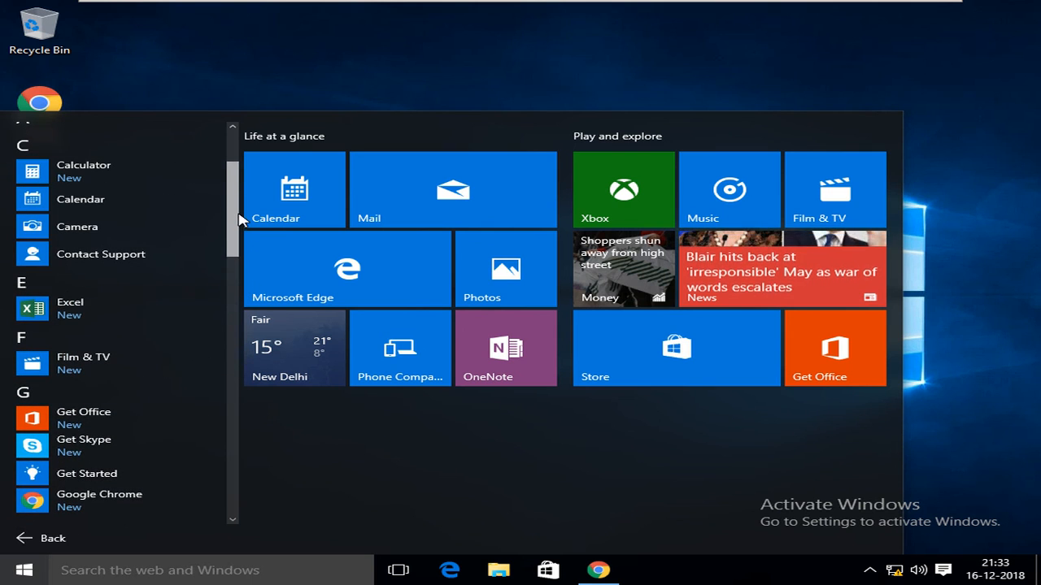
left_click(111, 300)
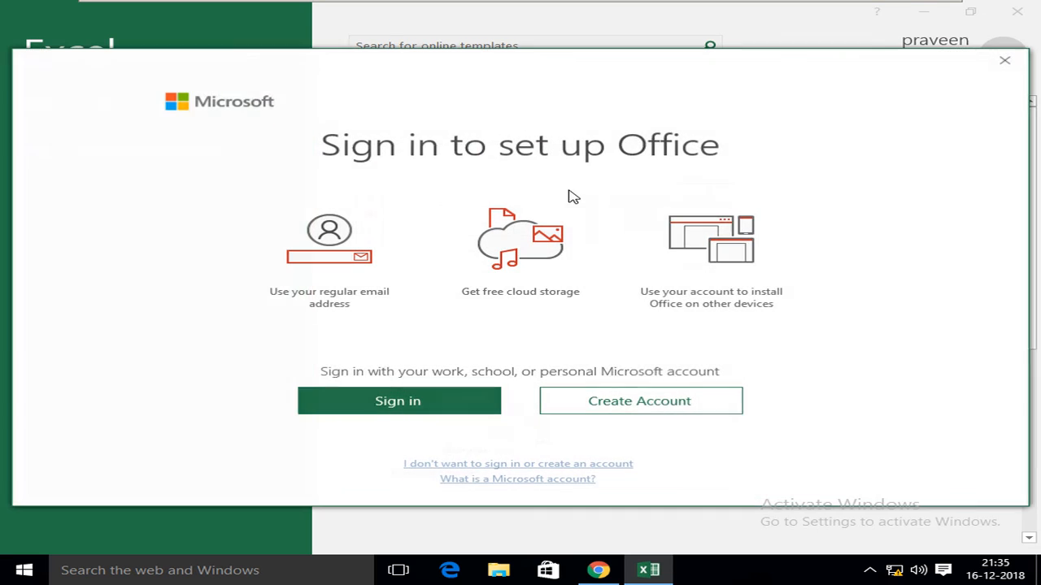
left_click(996, 65)
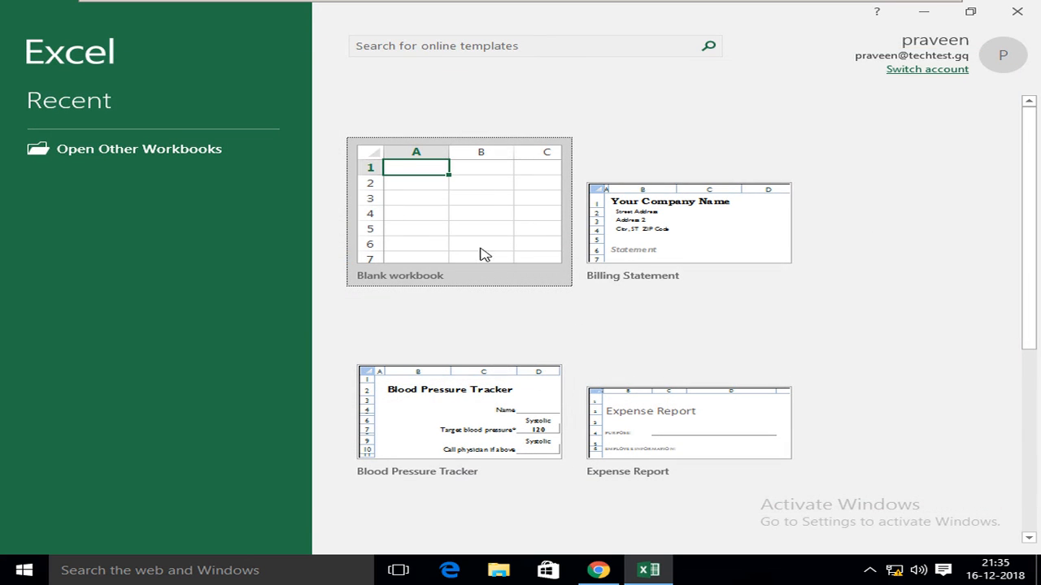
left_click(478, 206)
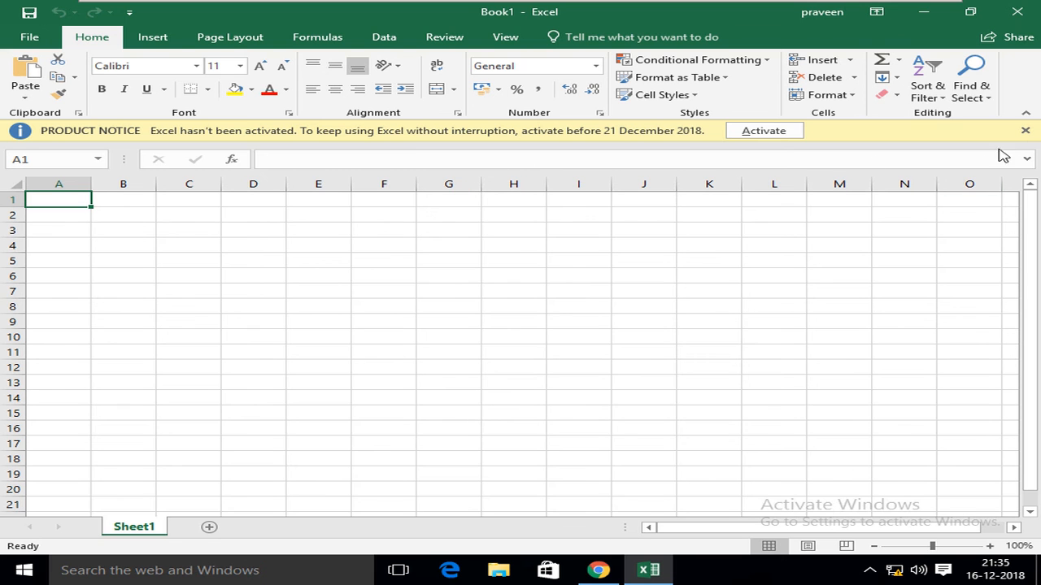
Try out cell selection on the blank sheet and enter the test text gkwhgkwdhk in cell F3
scroll(487, 270, "down", 5)
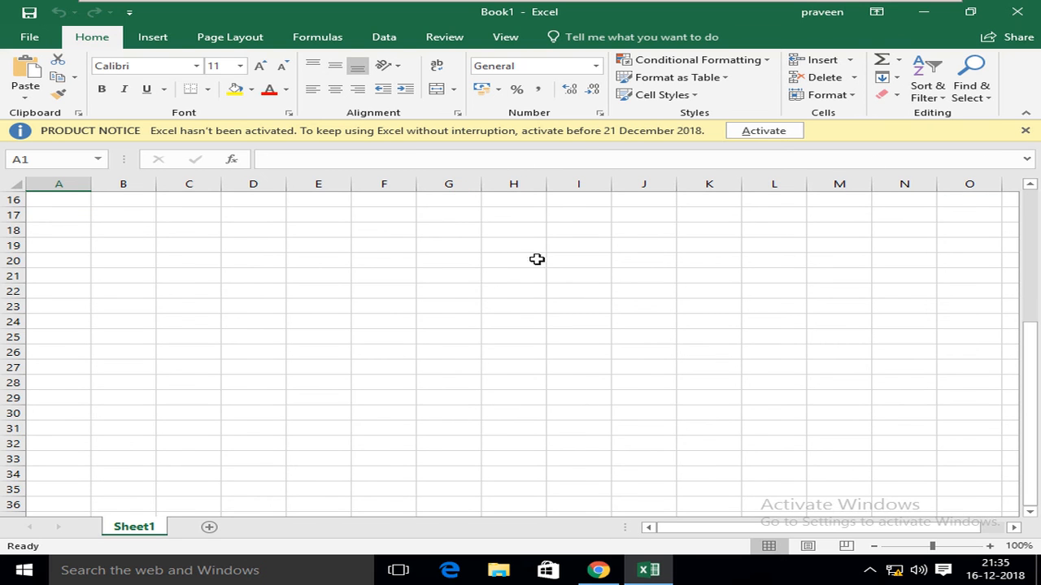
left_click(571, 334)
left_click(309, 276)
left_click(400, 234)
scroll(407, 239, "up", 5)
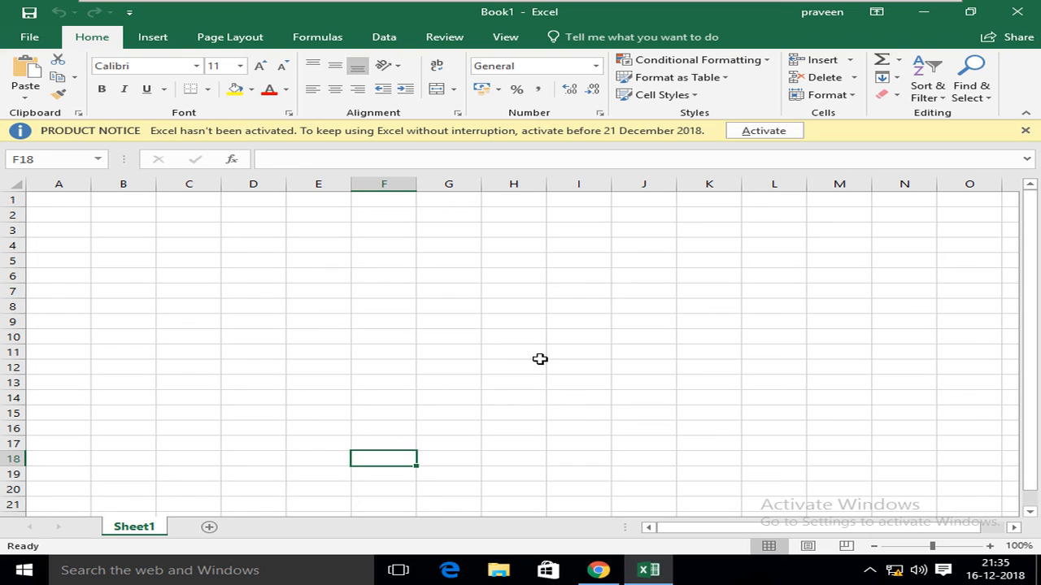
left_click(362, 233)
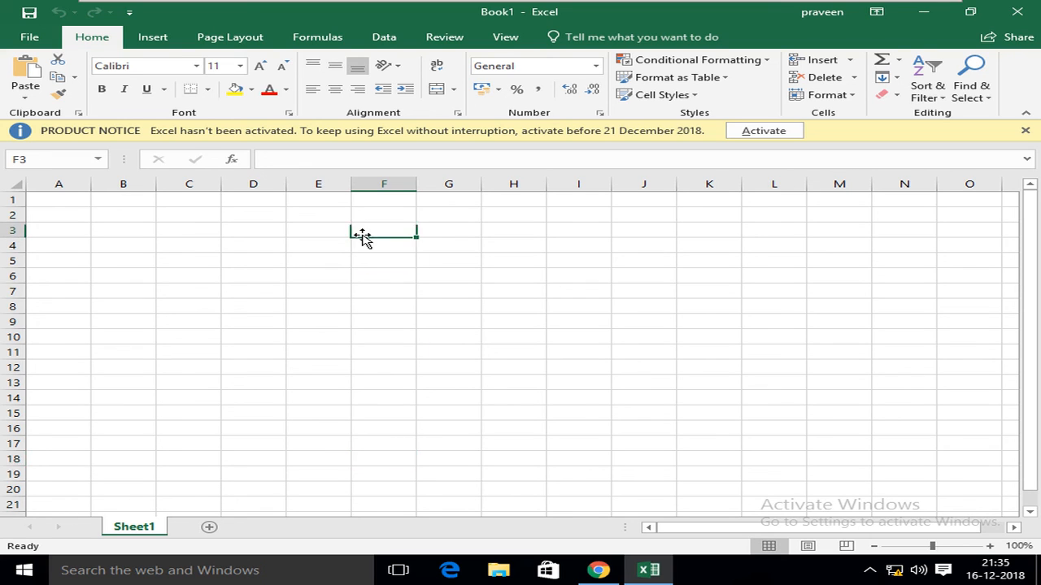
type("gkwhgkwdhk")
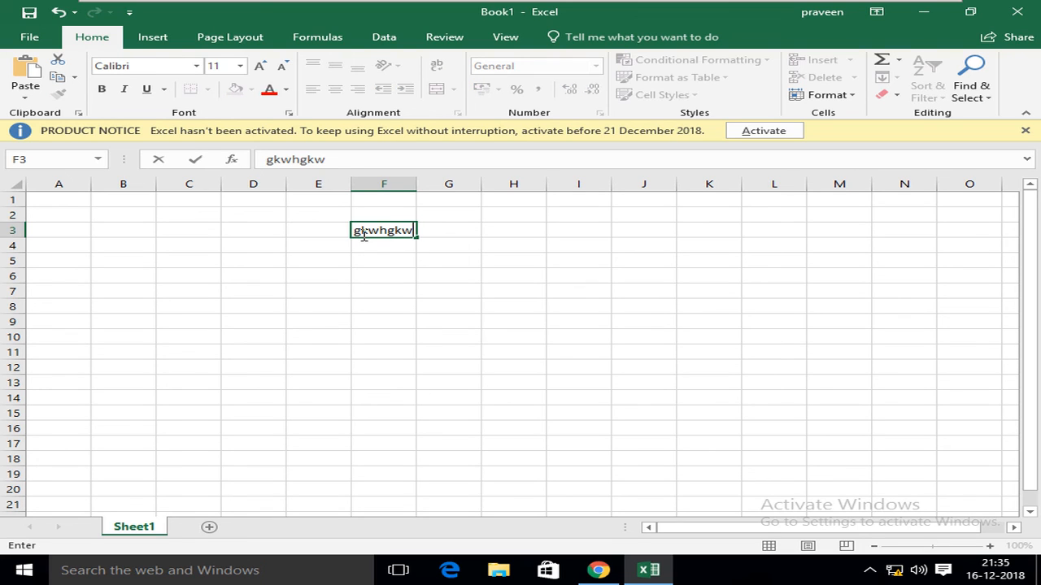